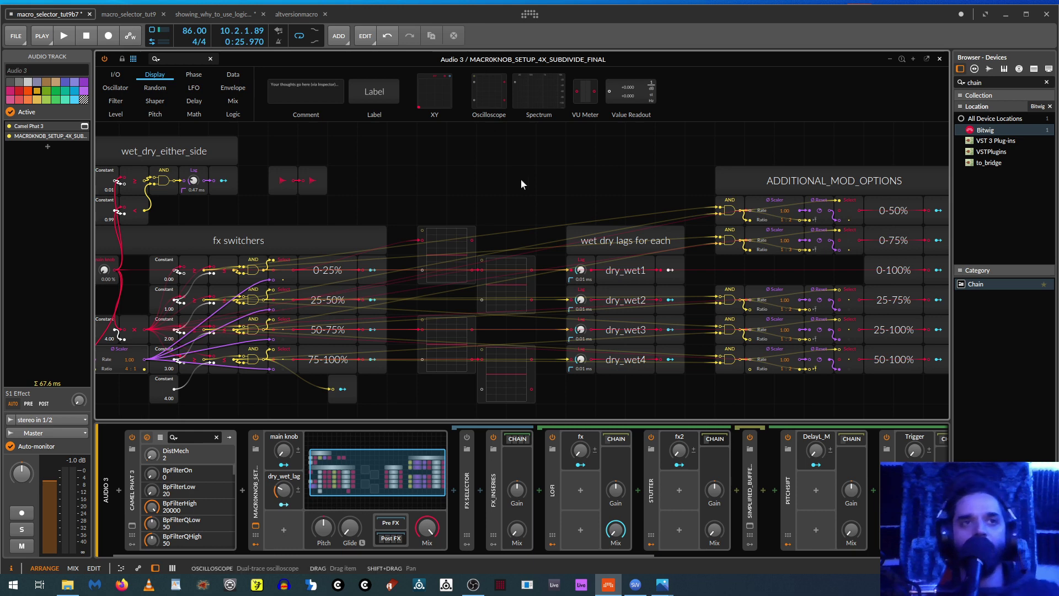
Step: Play the track from the start and sweep the main knob of the MACROKNOB_SETUP device to audition its effects, ending with playback stopped
left_click(86, 35)
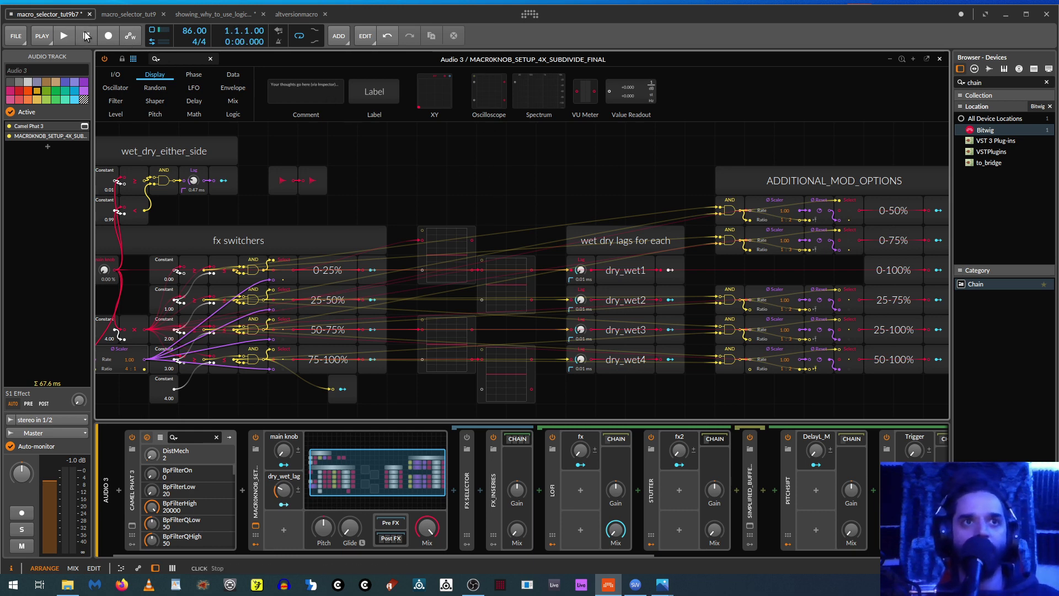
double_click(255, 461)
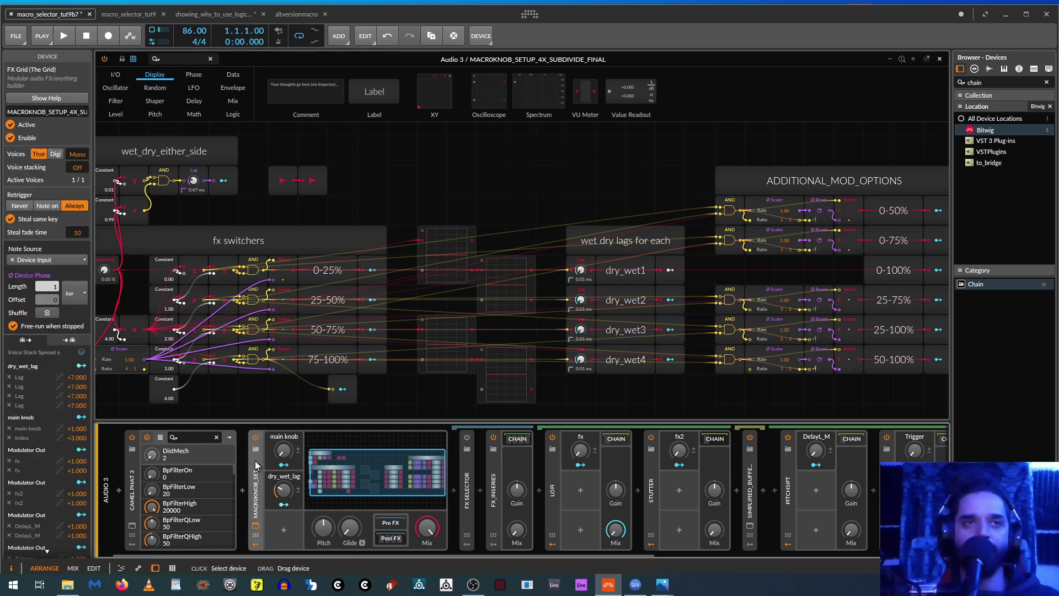
double_click(255, 462)
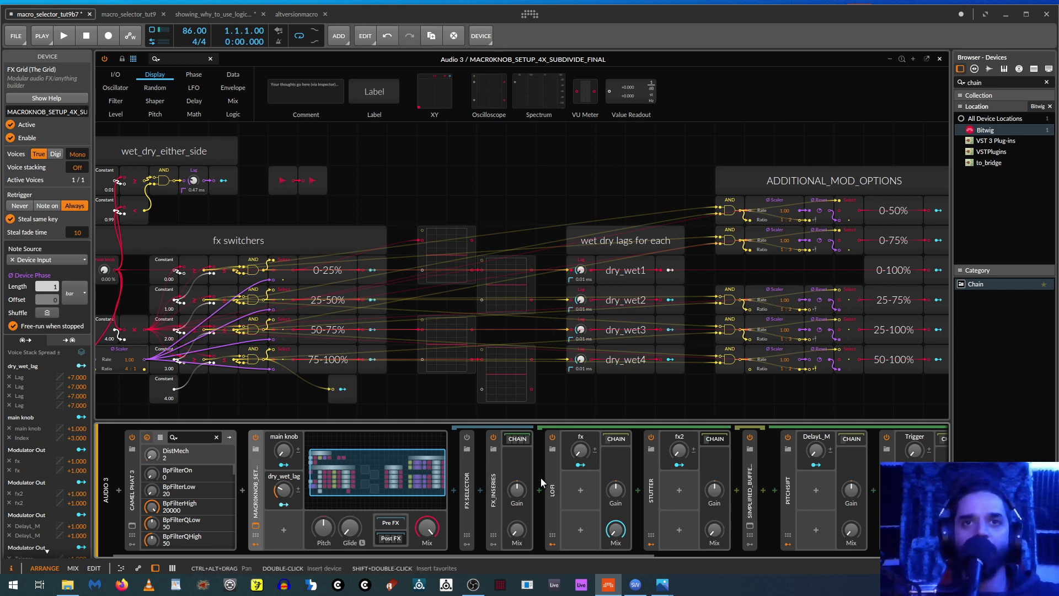
left_click(67, 37)
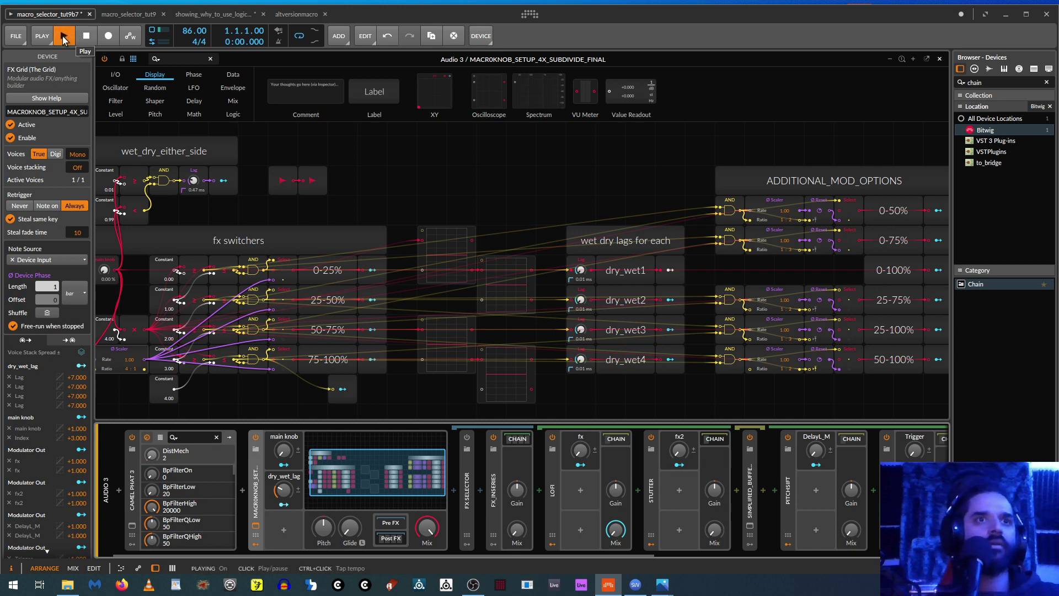
mouse_move(285, 454)
left_mouse_down()
mouse_move(285, 411)
mouse_move(285, 455)
left_mouse_up()
key("space")
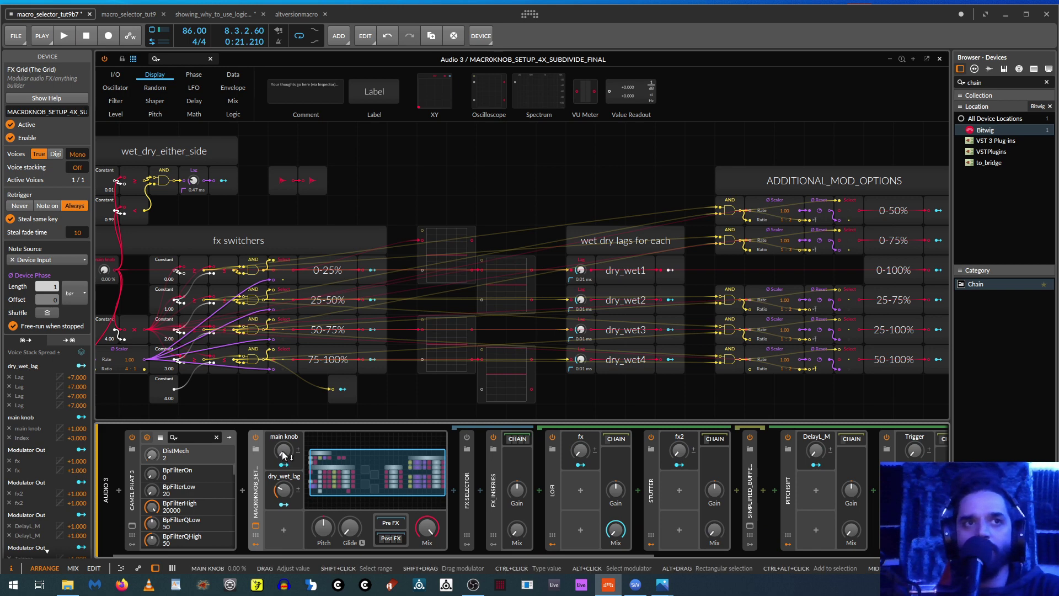
Step: Sweep the main knob with playback stopped and examine how the fx switchers and wet/dry modules in the patch respond
left_click_drag(284, 452, 284, 452)
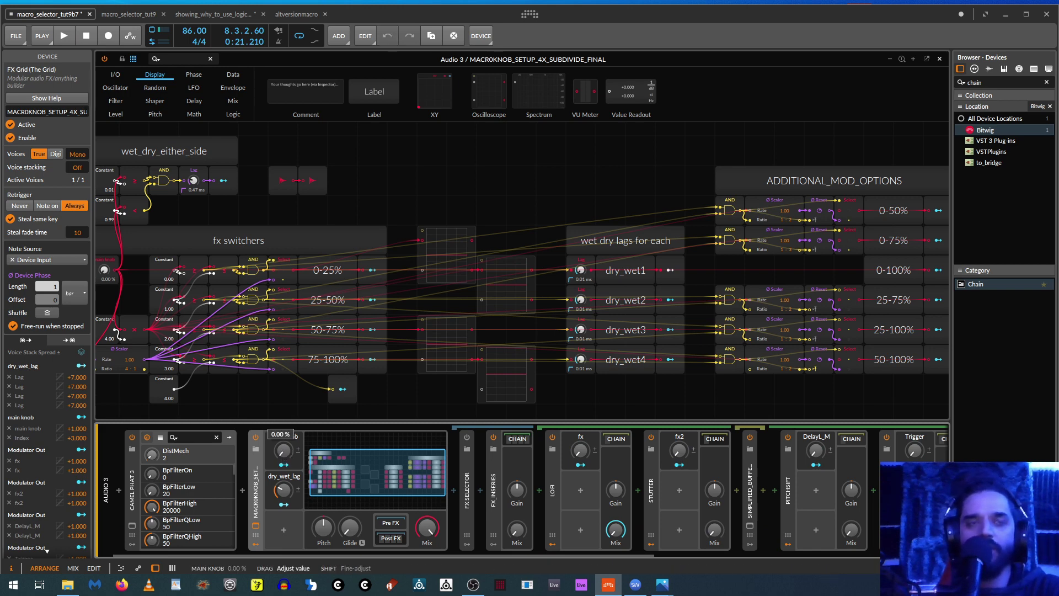
left_click_drag(285, 453, 284, 454)
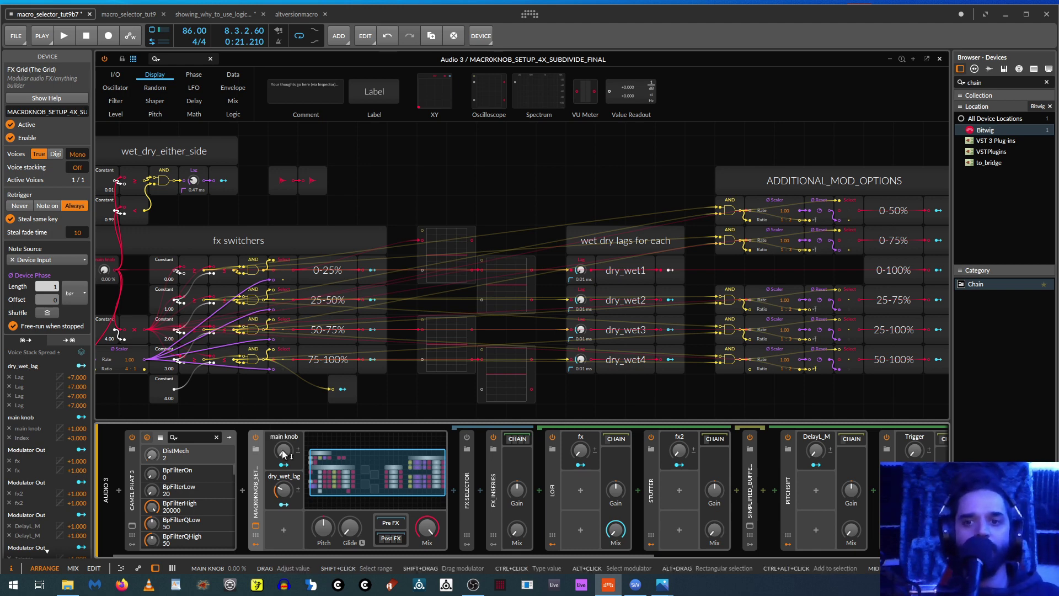
mouse_move(284, 454)
left_mouse_down()
mouse_move(284, 433)
mouse_move(284, 453)
left_mouse_up()
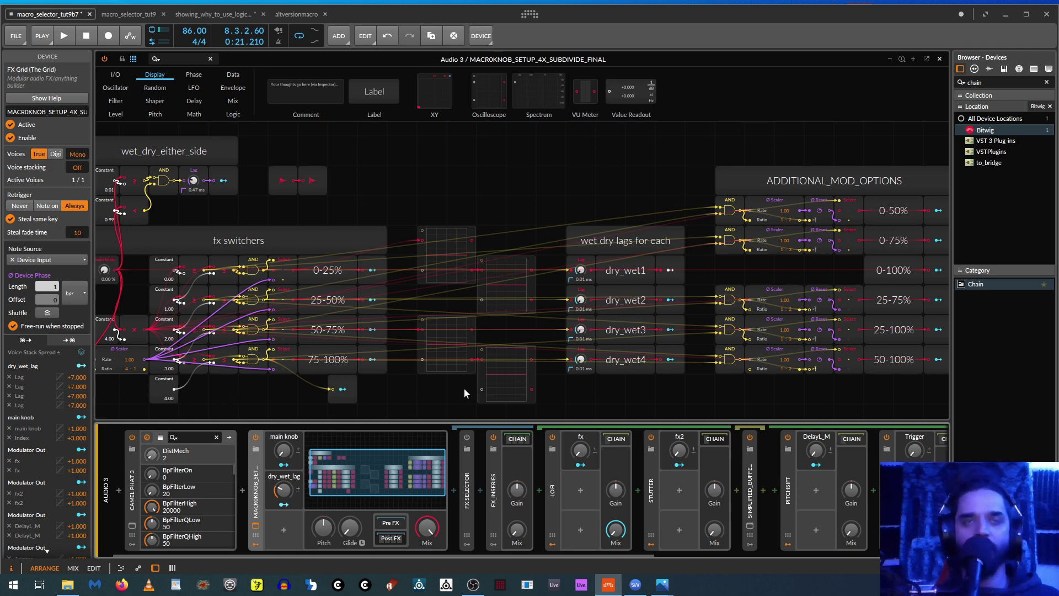
left_click_drag(379, 407, 564, 403)
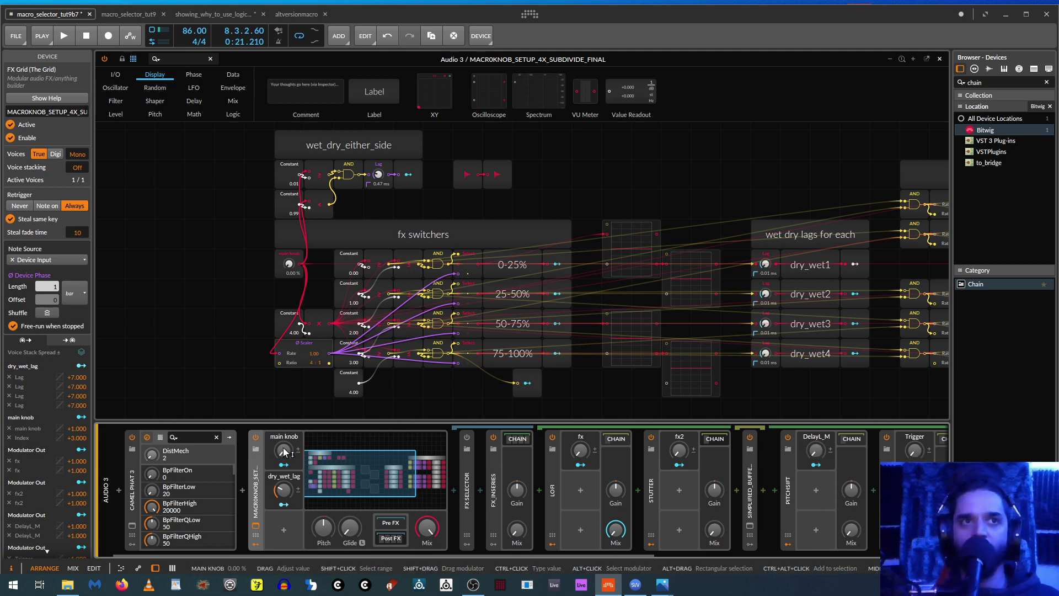
mouse_move(284, 451)
left_mouse_down()
mouse_move(284, 405)
mouse_move(285, 440)
left_mouse_up()
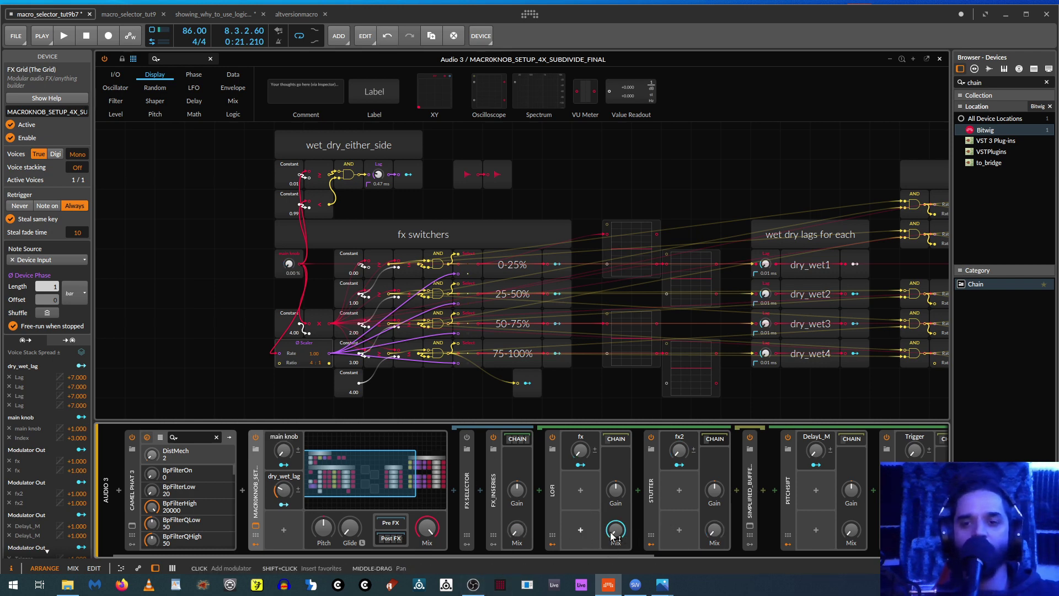
mouse_move(288, 439)
left_mouse_down()
mouse_move(287, 394)
mouse_move(288, 449)
left_mouse_up()
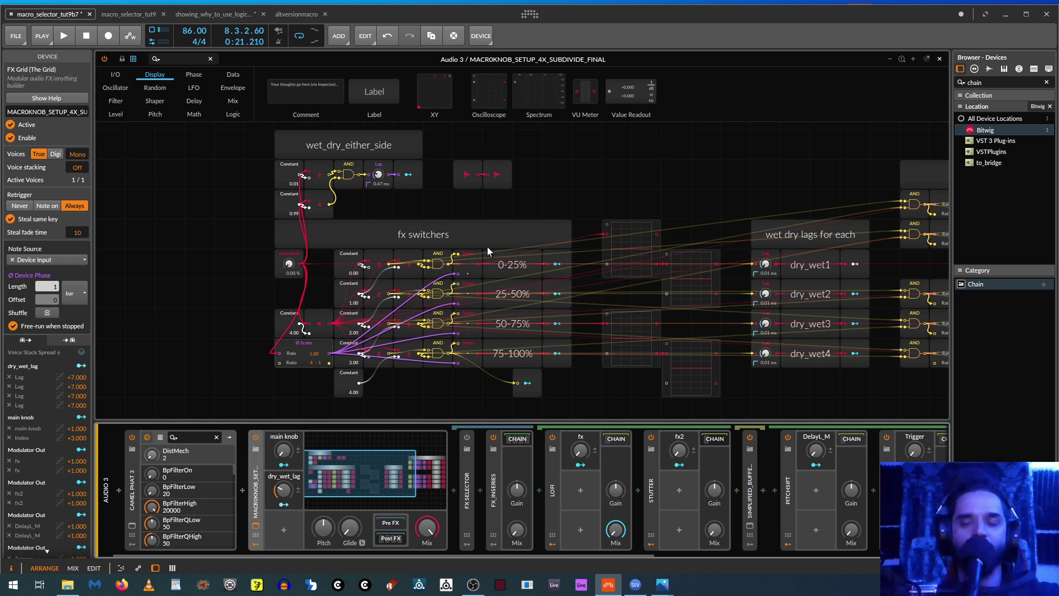
left_click_drag(813, 394, 696, 385)
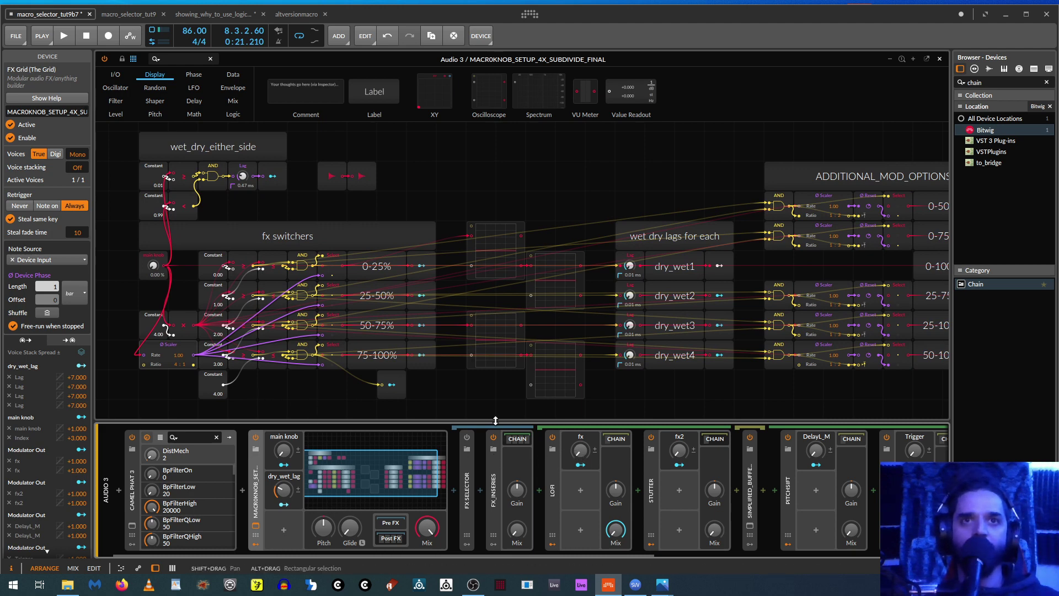
mouse_move(284, 451)
left_mouse_down()
mouse_move(283, 407)
mouse_move(283, 451)
left_mouse_up()
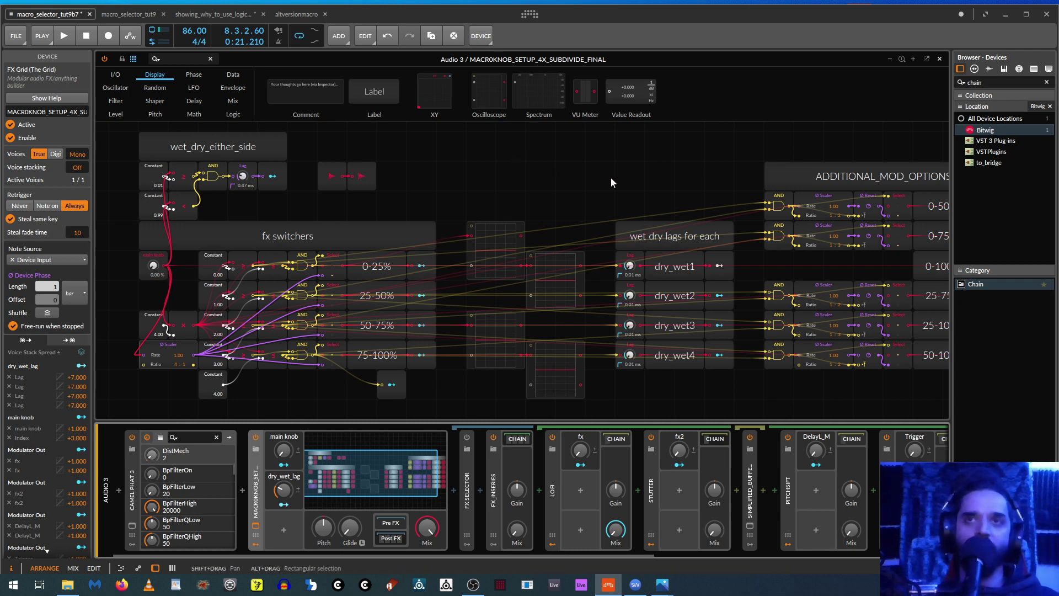
Step: Examine the patch's fx switchers, wet dry lags and ADDITIONAL_MOD_OPTIONS sections, along with the FX Selector device in the chain
scroll(610, 176, "right", 5)
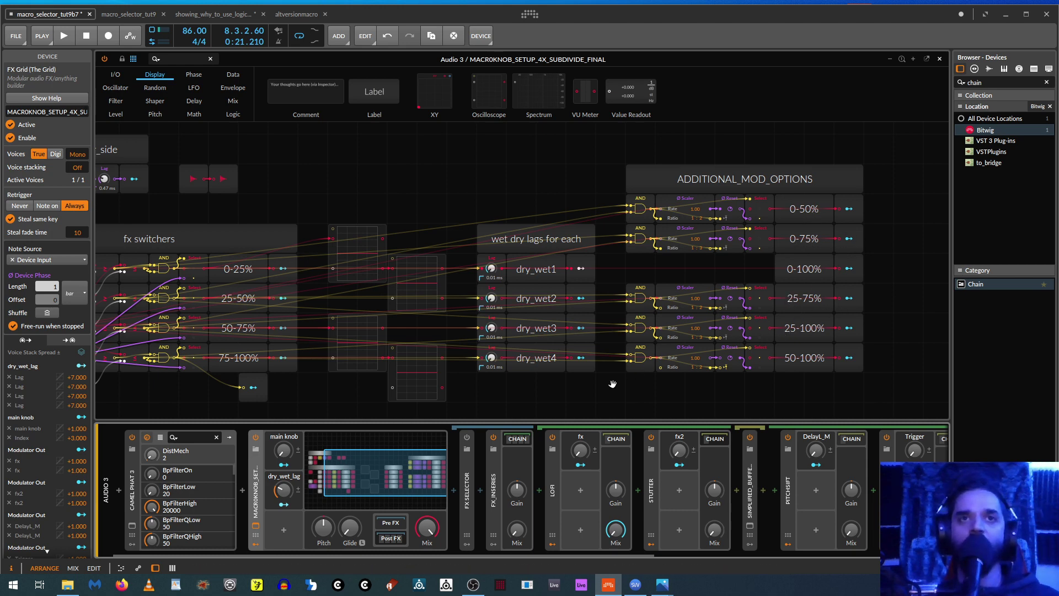
scroll(783, 326, "left", 4)
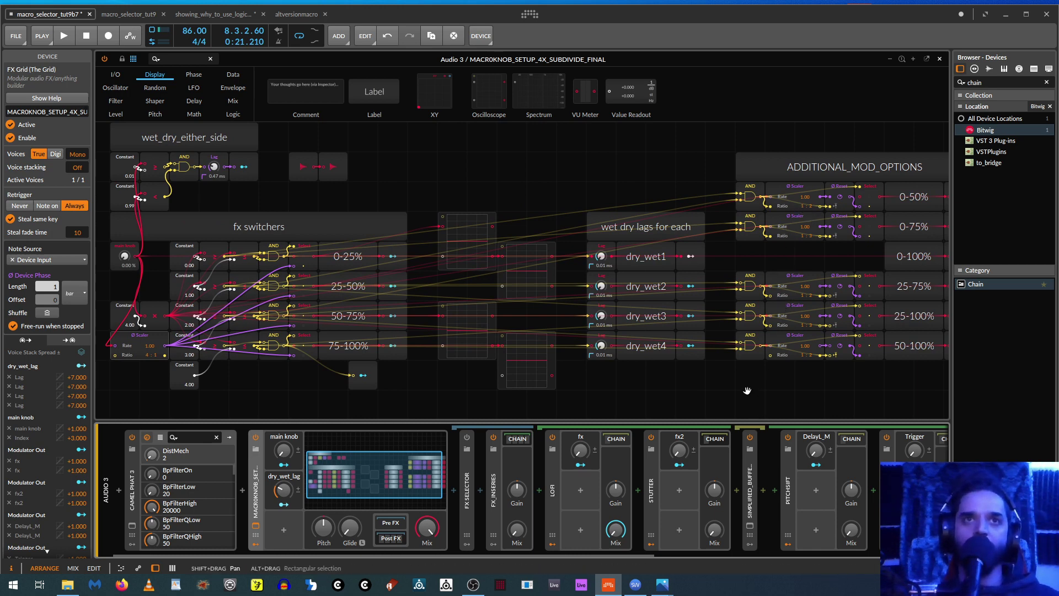
scroll(798, 393, "left", 2)
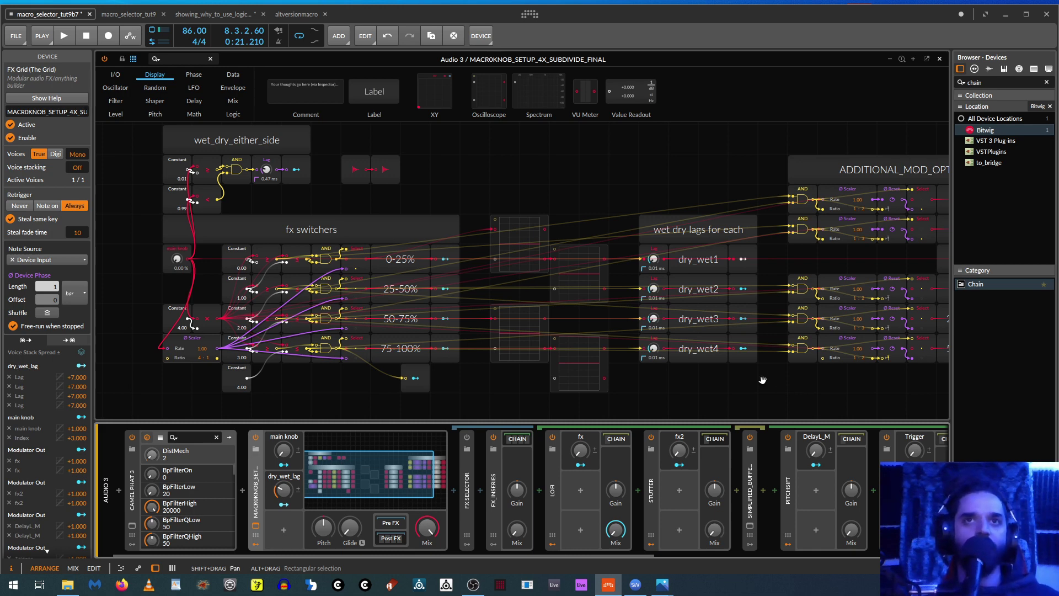
left_click_drag(763, 379, 697, 379)
scroll(700, 386, "down", 3)
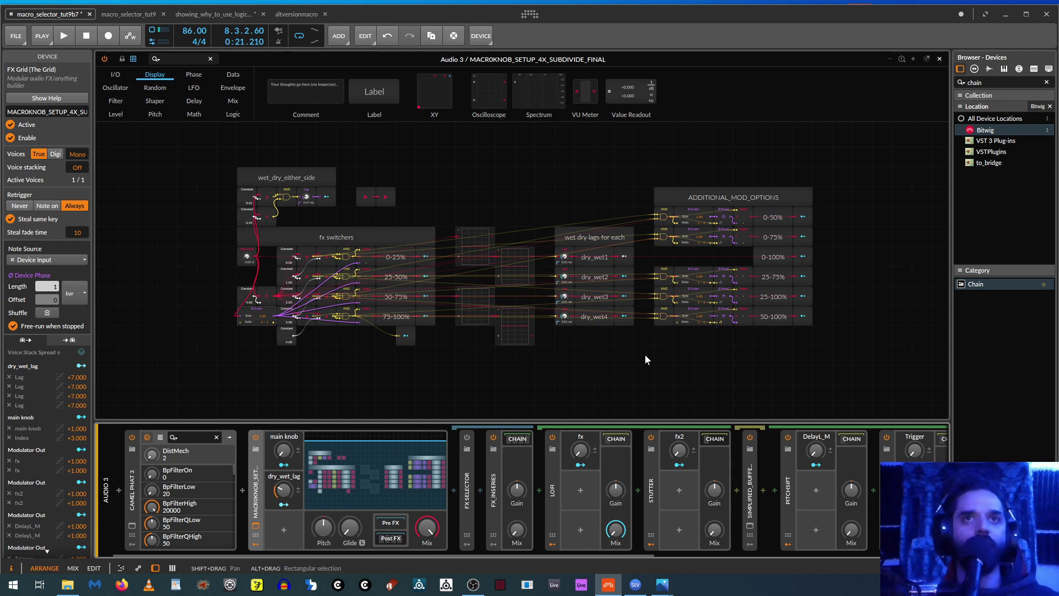
scroll(627, 376, "up", 3)
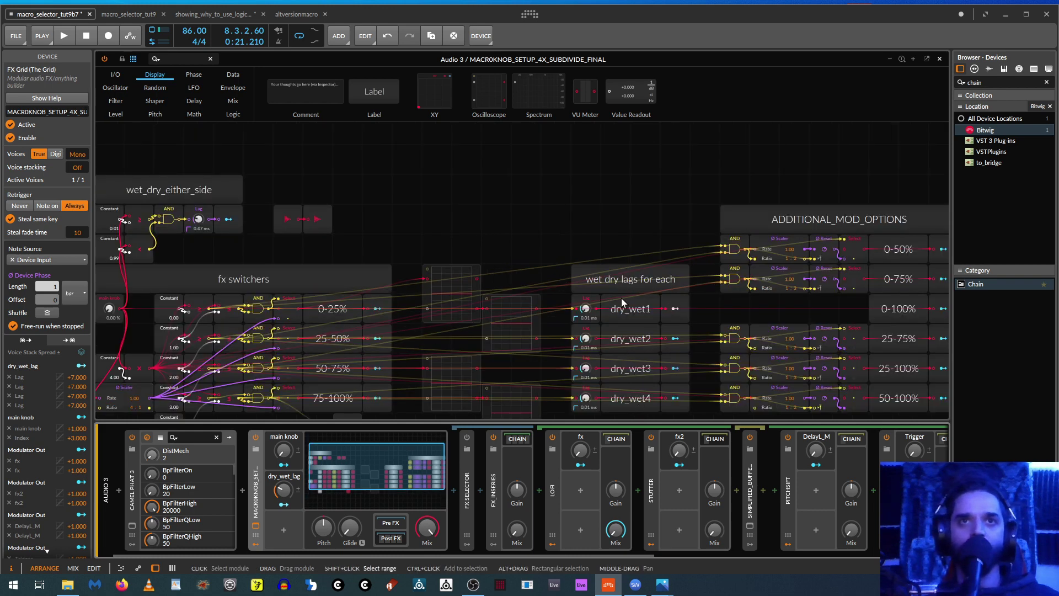
left_click_drag(611, 383, 545, 293)
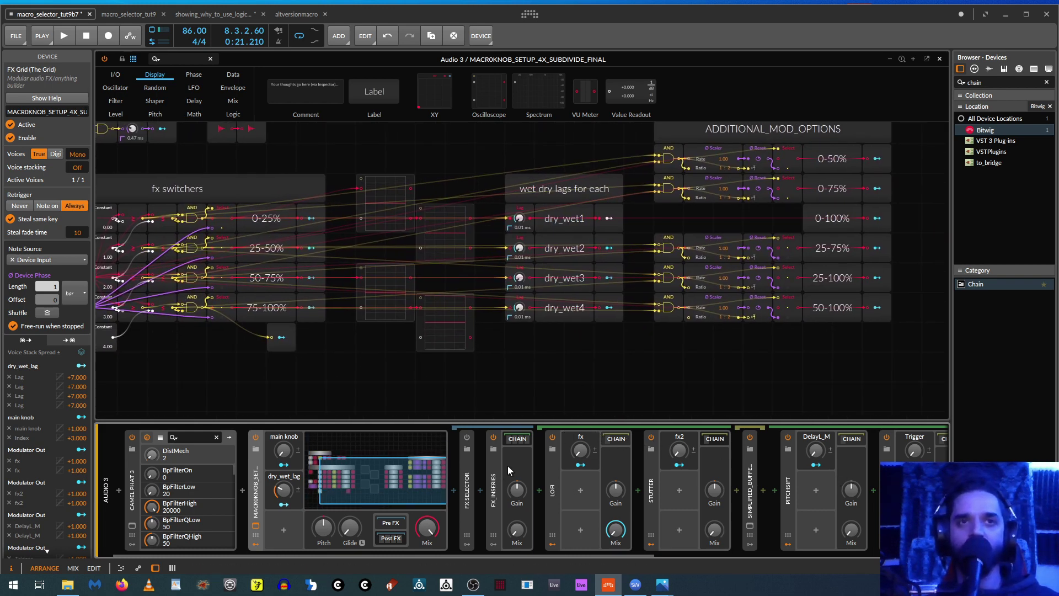
double_click(471, 470)
double_click(470, 472)
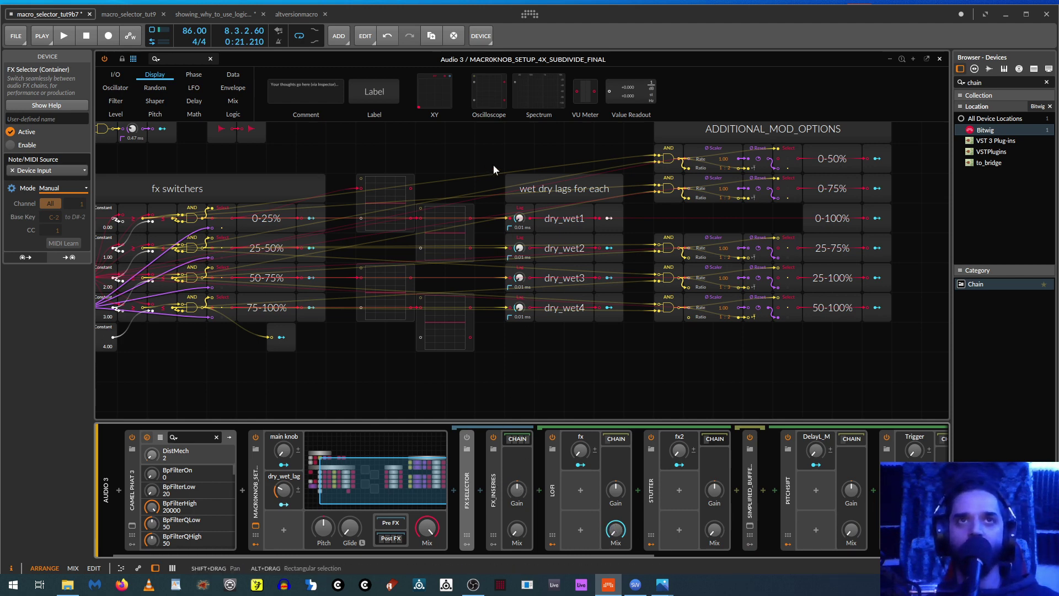
left_click(560, 245)
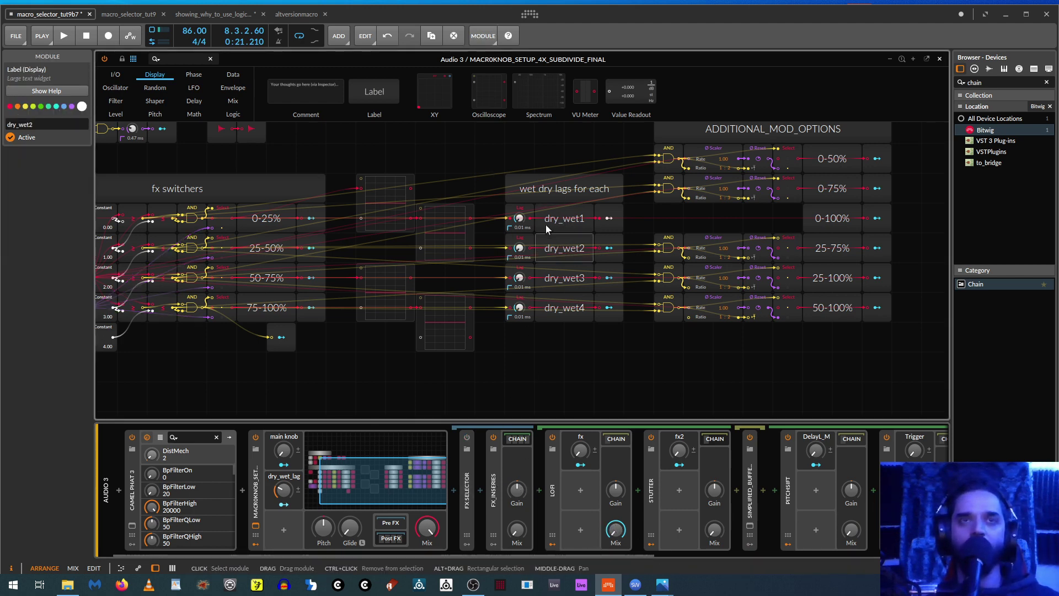
left_click_drag(460, 351, 637, 403)
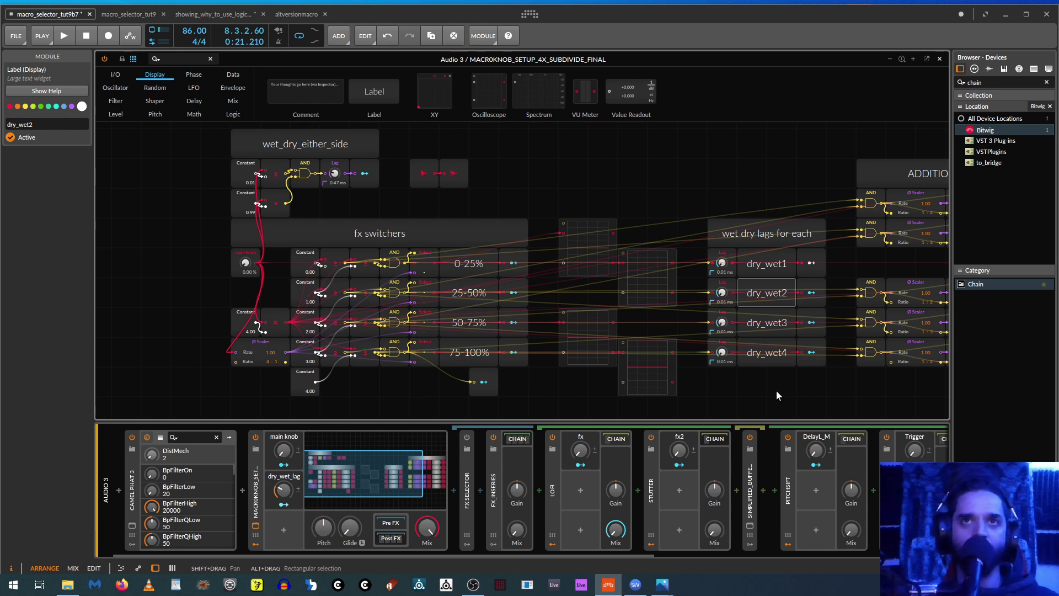
left_click_drag(776, 391, 707, 388)
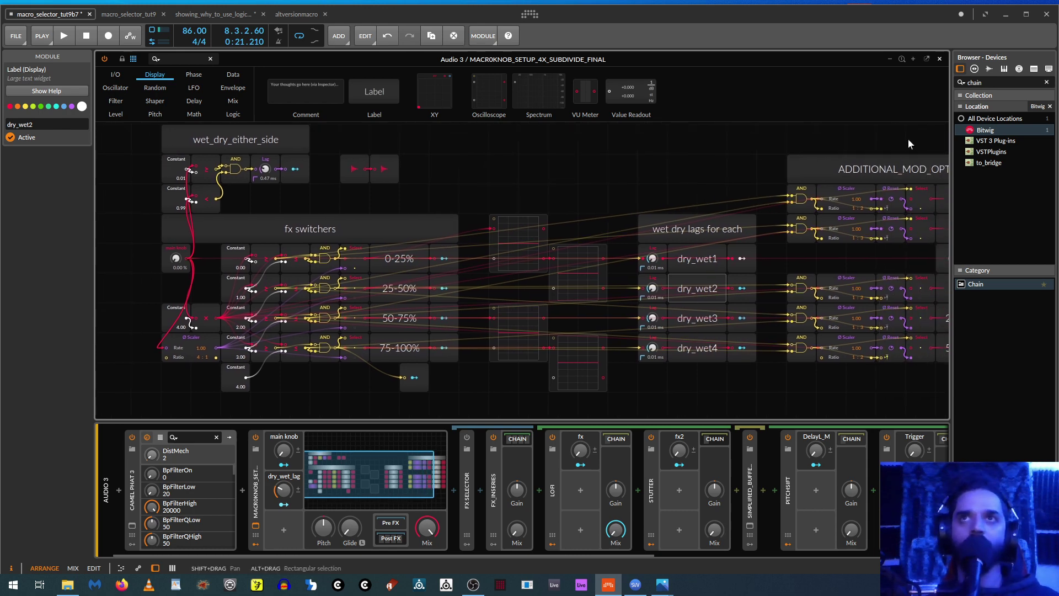
Step: Close the grid editor and copy the n20_aug18_2019 -bounce-3 clip from Audio 3 onto a new audio track
left_click(940, 61)
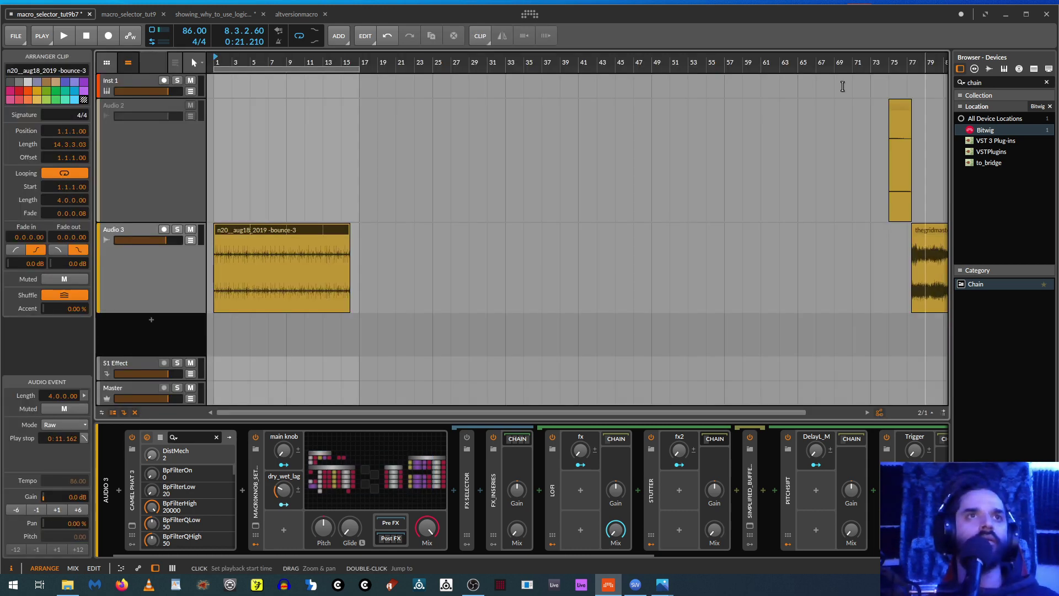
left_click(159, 276)
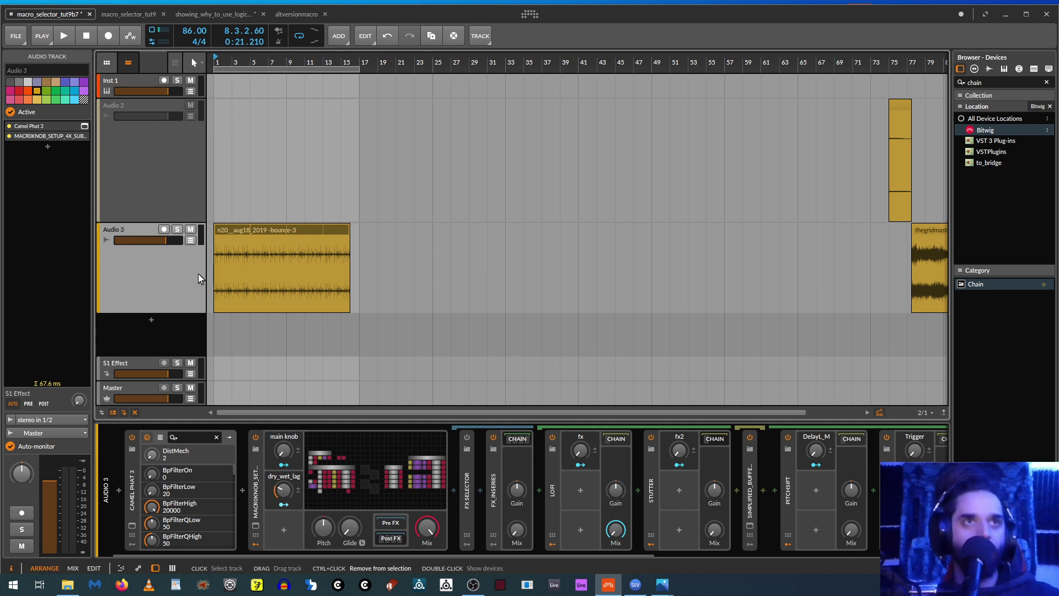
key("ctrl+shift+t")
left_click(276, 282)
left_click_drag(276, 282, 277, 324)
Step: Copy the Camel Phat 3 device from the Audio 3 track to the Audio 4 track
left_click(151, 276)
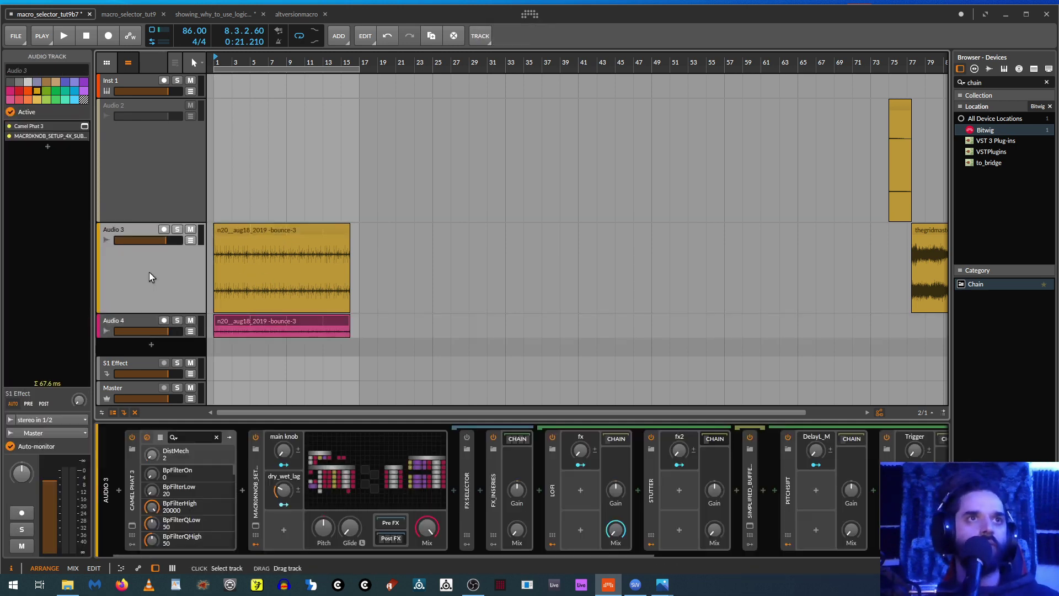
left_click(126, 490)
left_click_drag(130, 490, 136, 332)
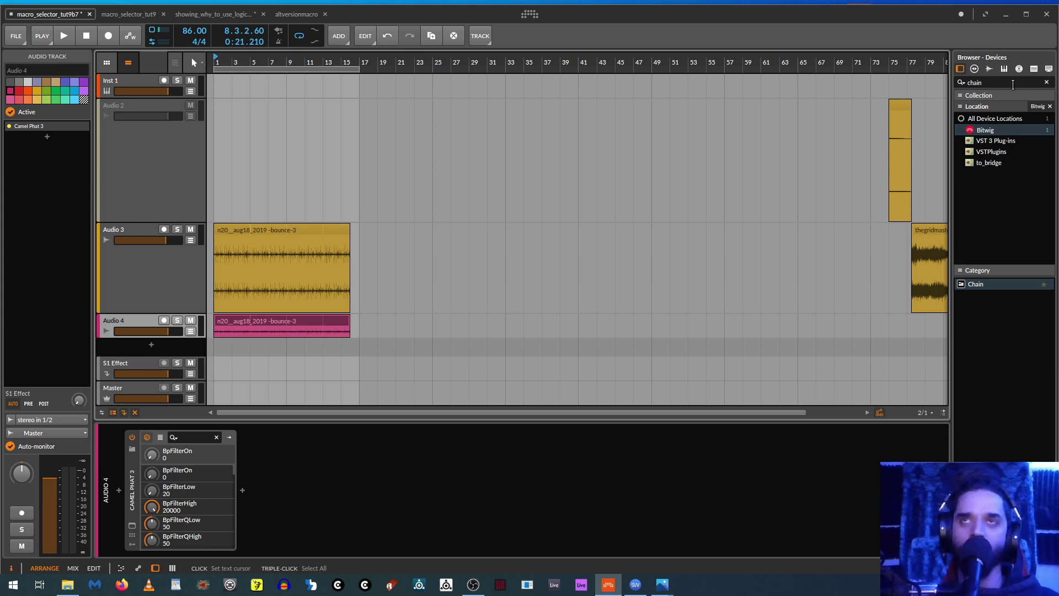
Step: Find the FX Grid device in the browser and add it to the Audio 4 track after Camel Phat 3
double_click(1013, 83)
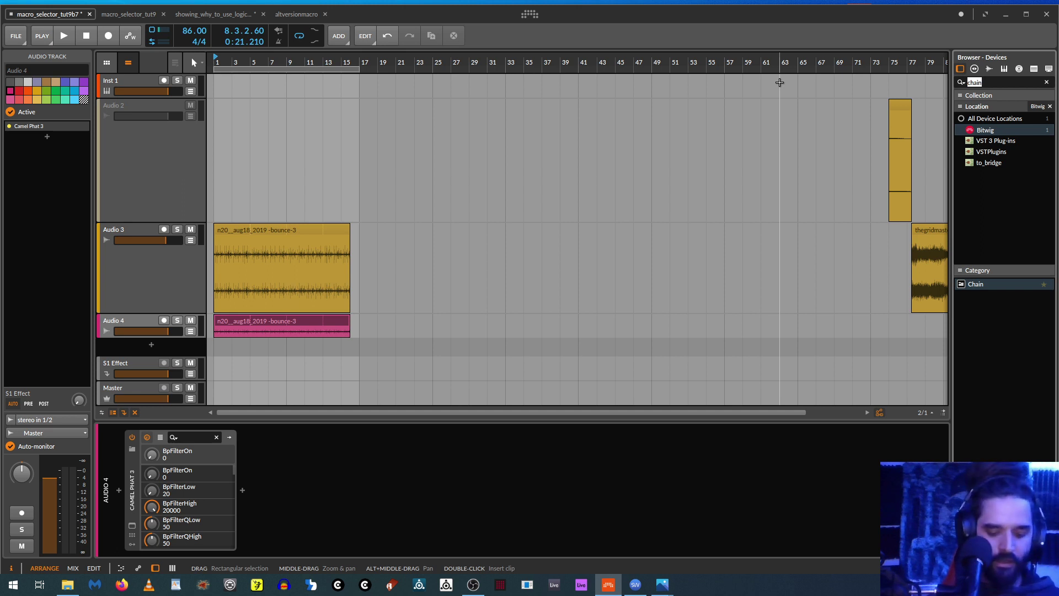
type("fx grid")
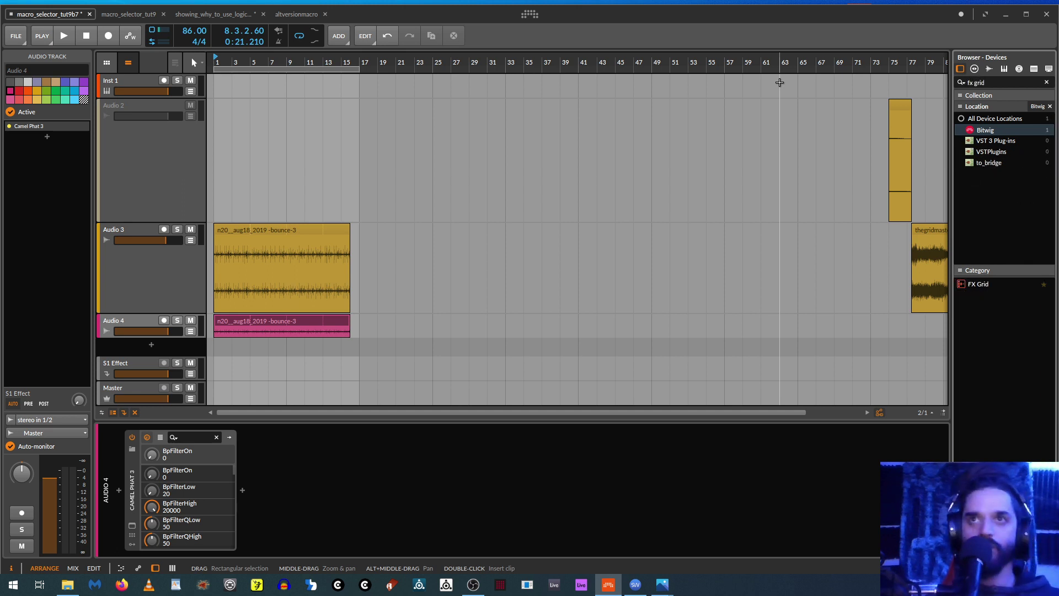
left_click_drag(978, 284, 289, 325)
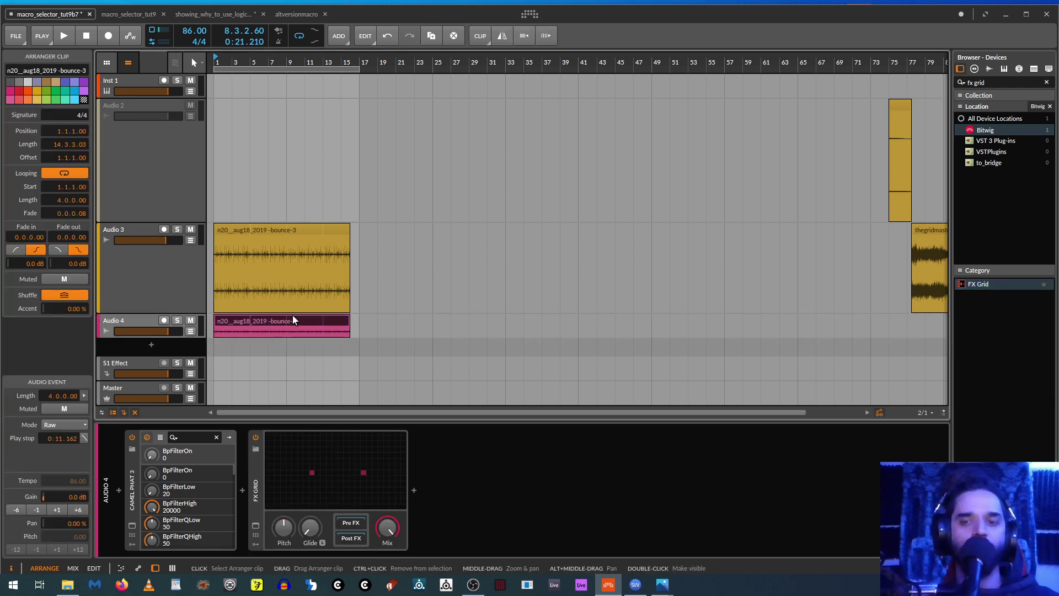
Step: Open the new FX Grid for editing and place its Audio In and Audio Out modules side by side
left_click(336, 485)
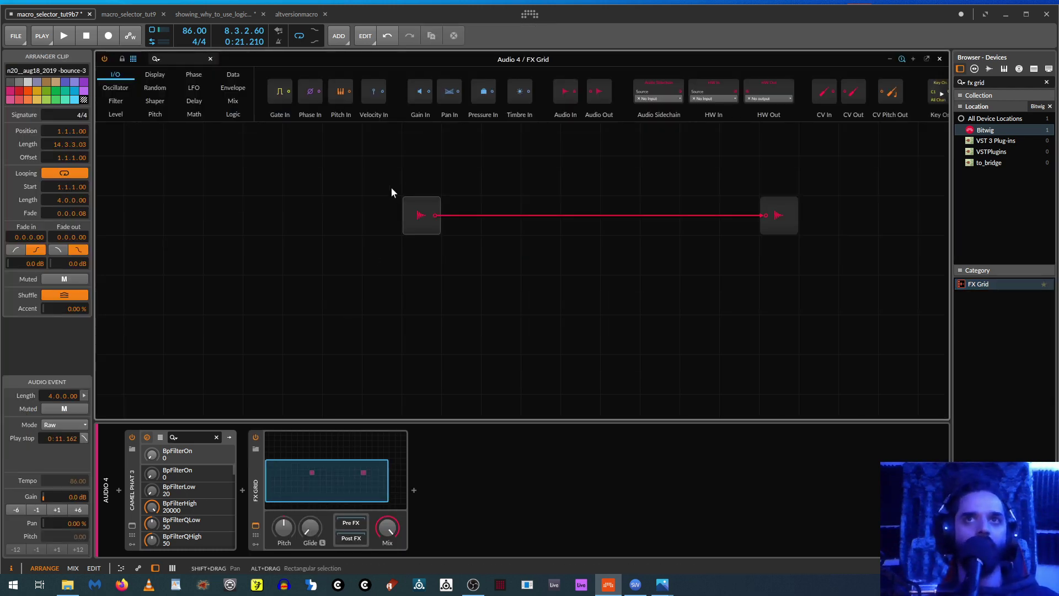
left_click_drag(369, 187, 460, 246)
mouse_move(405, 209)
left_mouse_down()
mouse_move(690, 199)
mouse_move(736, 218)
mouse_move(821, 218)
mouse_move(387, 180)
mouse_move(388, 220)
left_mouse_up()
Step: Add a Value module to the grid below the Audio In module and select it
left_click(185, 57)
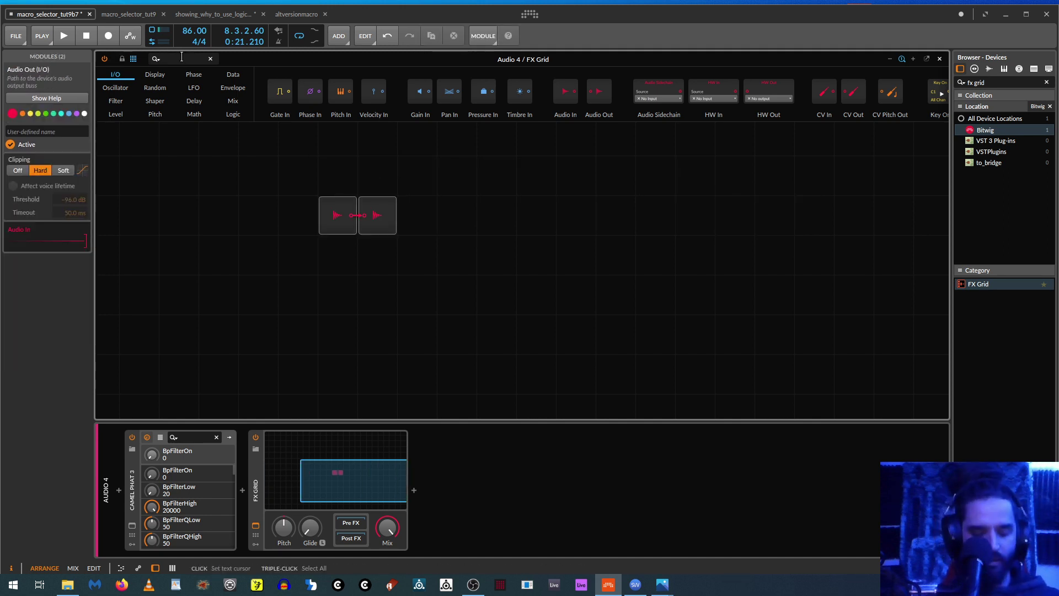
type("value")
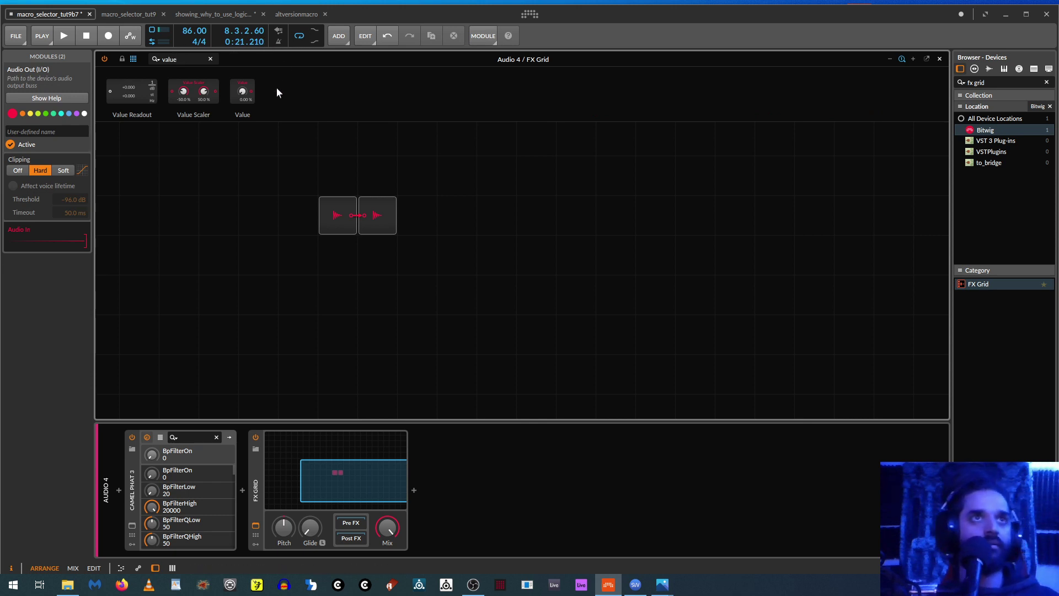
left_click_drag(242, 91, 324, 300)
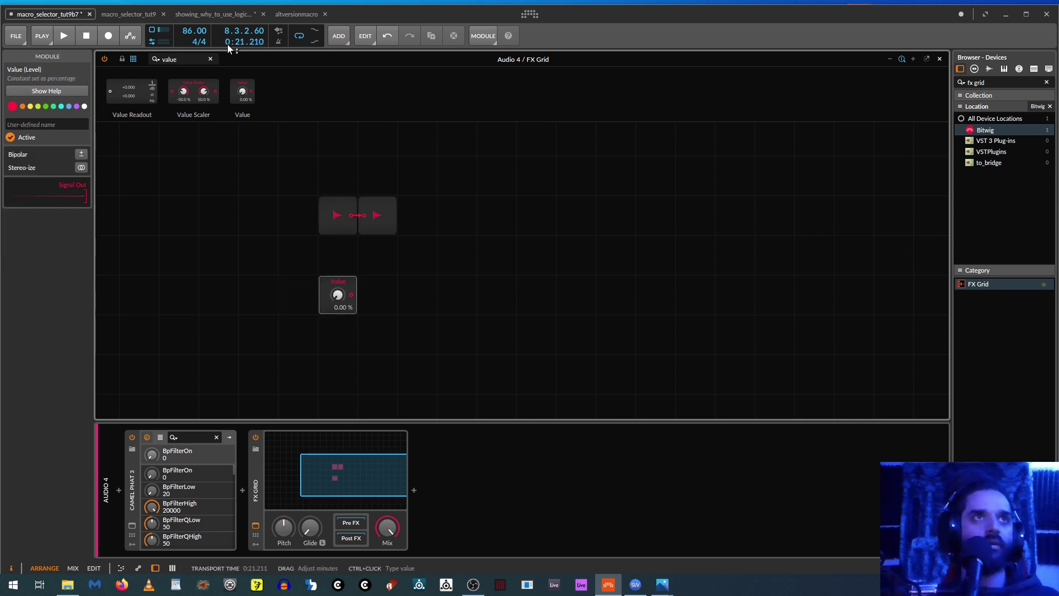
left_click(337, 284)
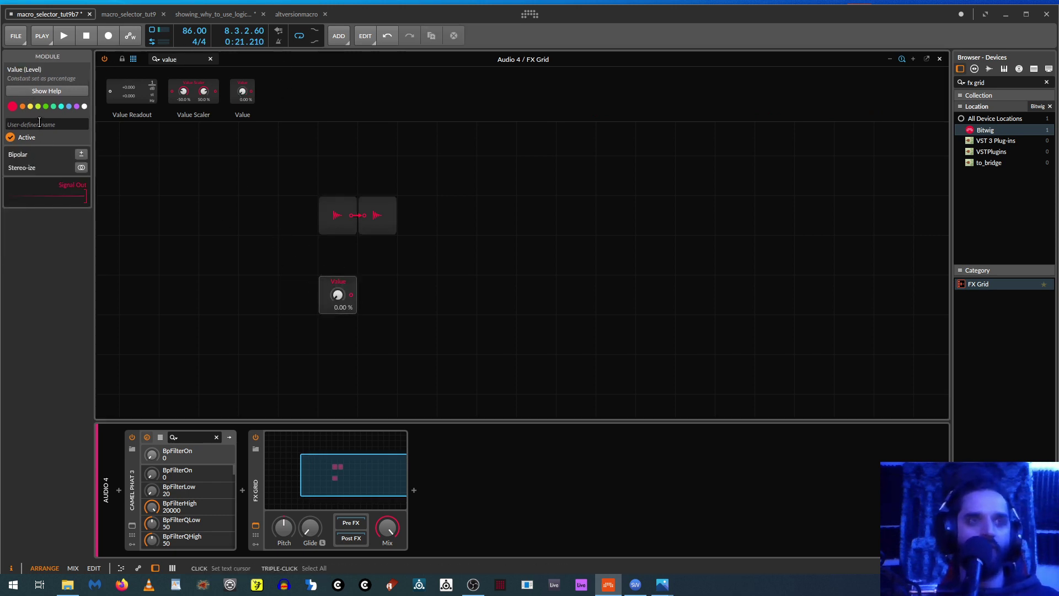
Step: Name the Value module "main knob" and add a Ø Scaler module diagonally below it on the grid
type("main knob")
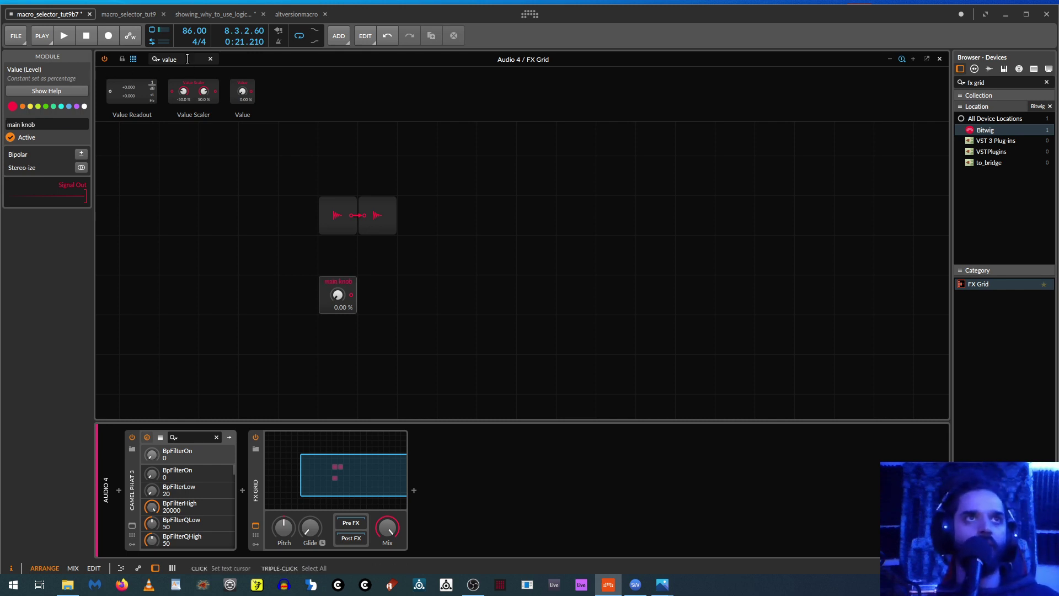
key("Return")
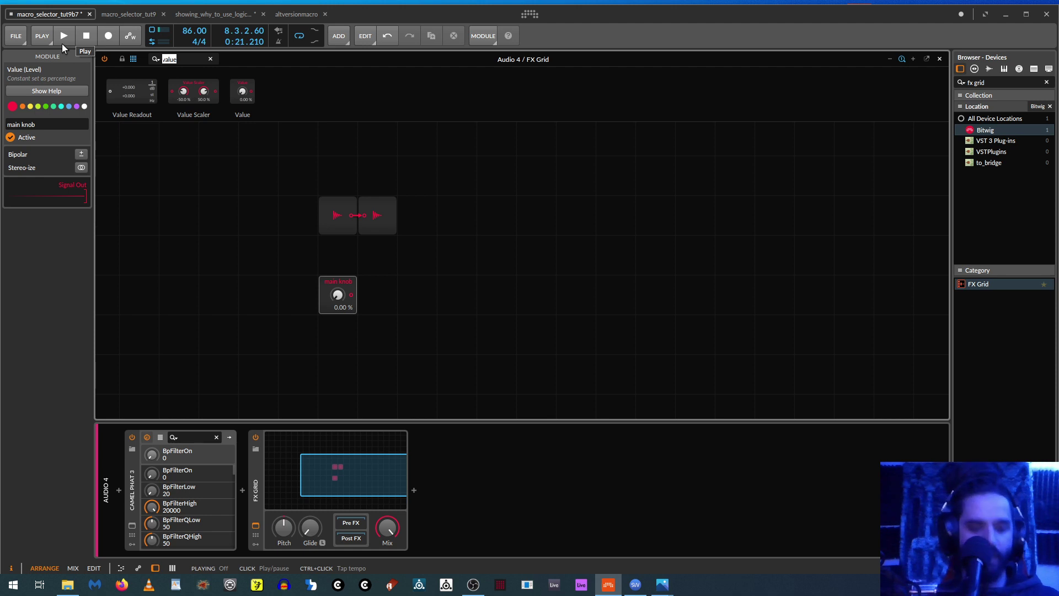
type("scaler")
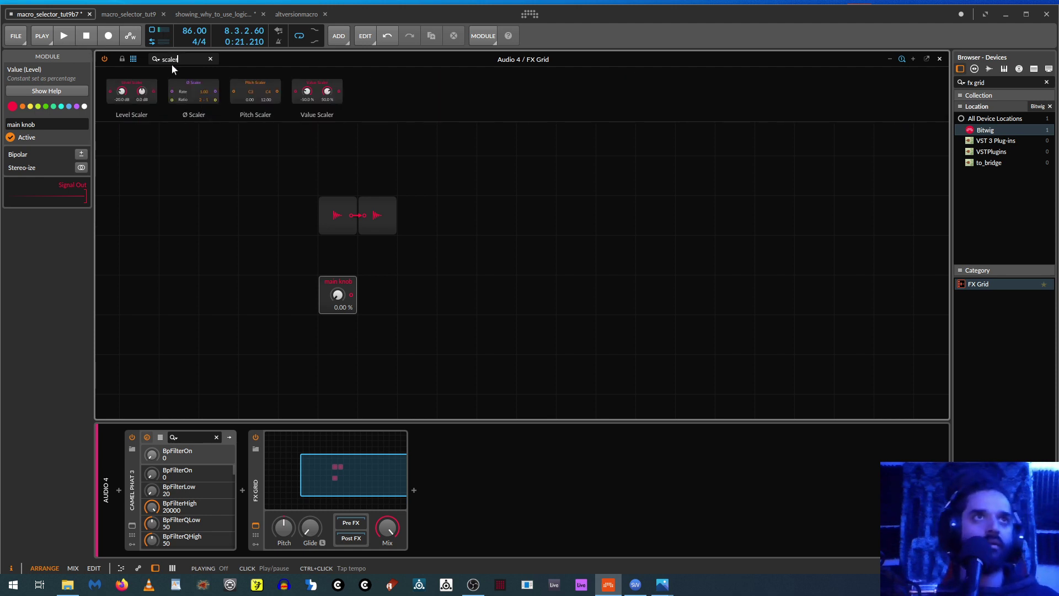
left_click_drag(193, 92, 374, 356)
Step: Add a Constant module and a Multiply module to the grid beside the main knob module
left_click_drag(179, 59, 60, 59)
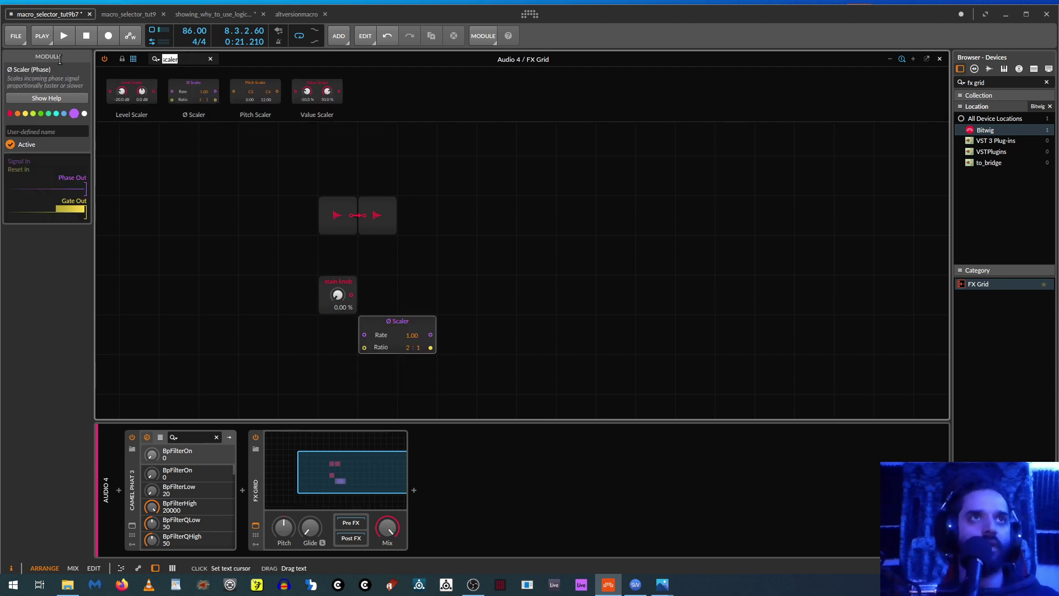
type("constant")
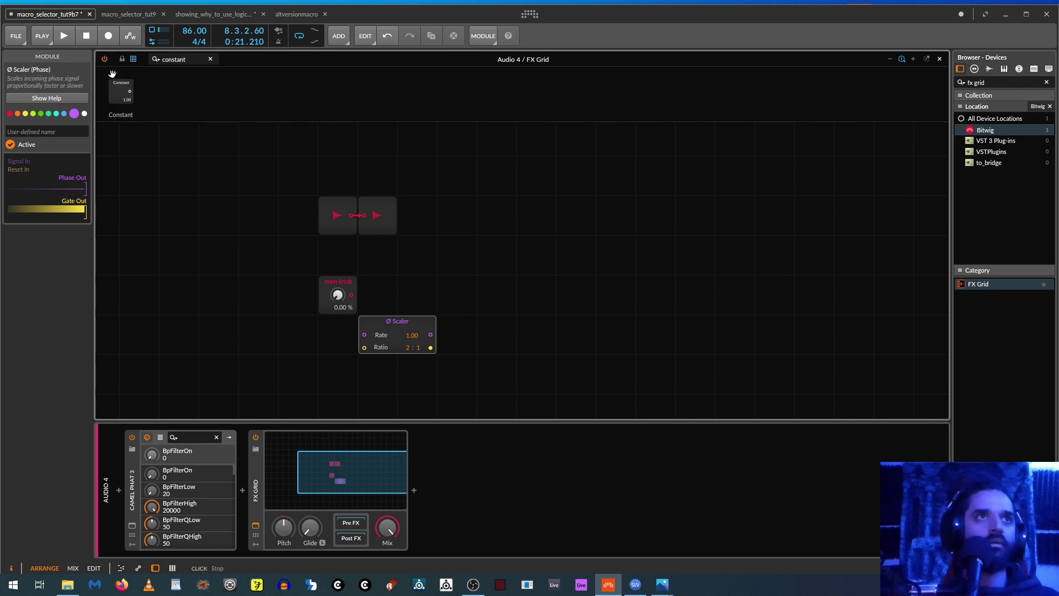
left_click_drag(121, 91, 258, 334)
double_click(193, 58)
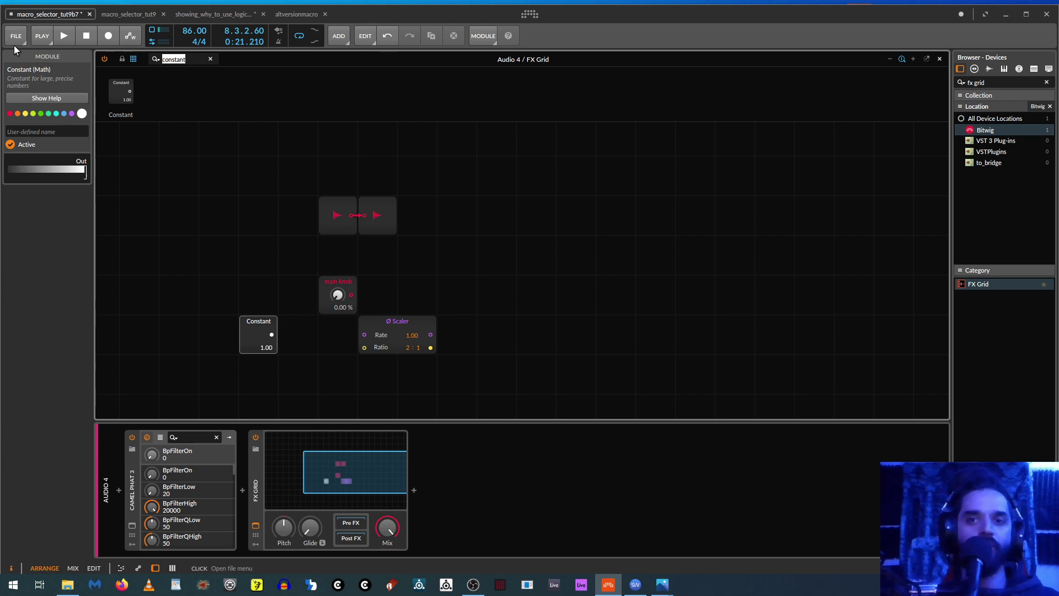
type("multip")
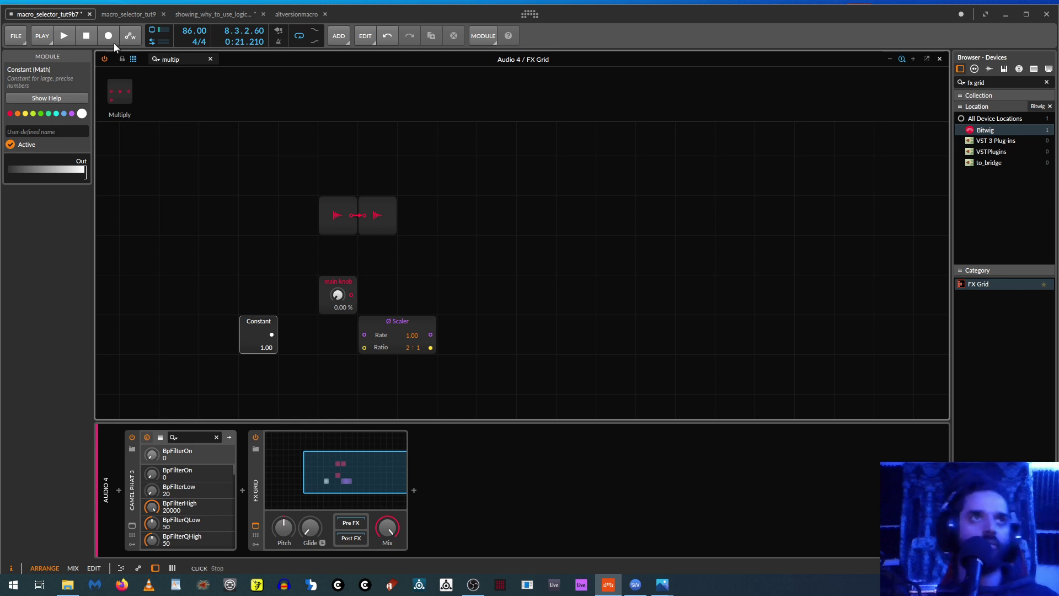
left_click_drag(120, 91, 251, 280)
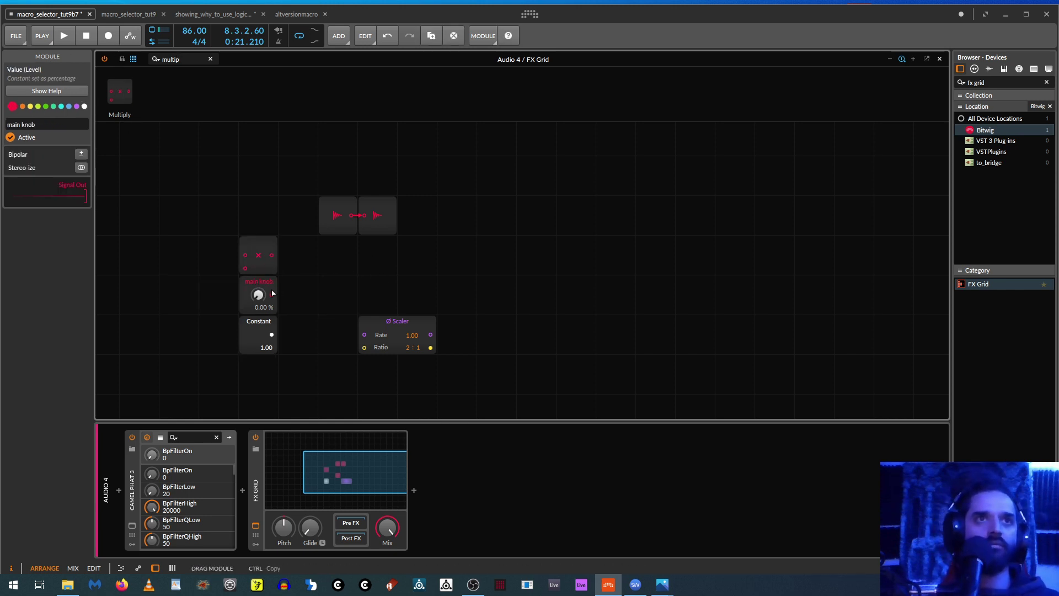
Step: Set the Ø Scaler's ratio to 4:1 and the Constant module's value to 4.00
left_click_drag(347, 280, 354, 278)
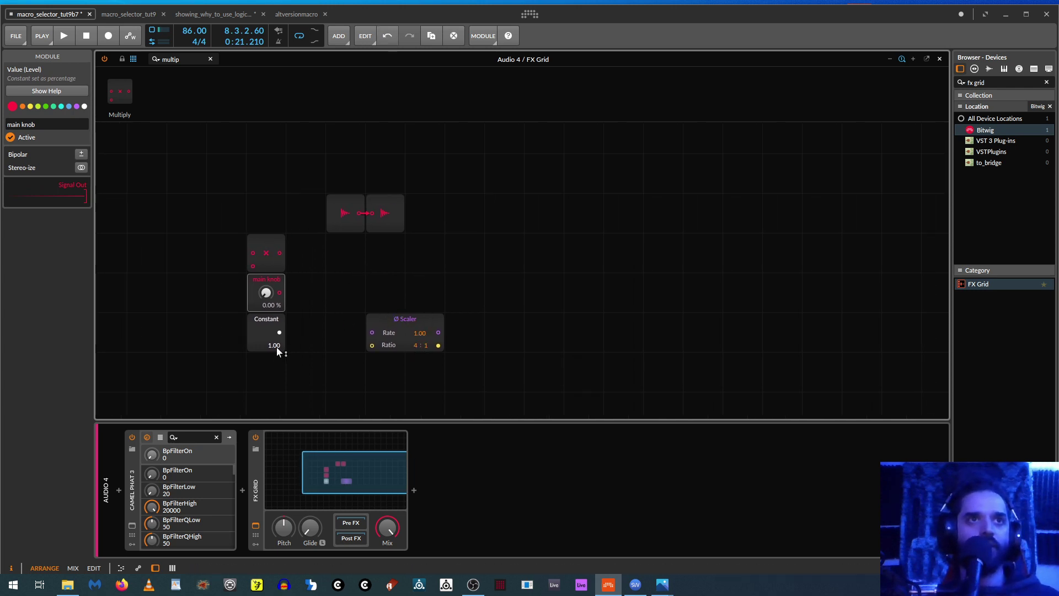
left_click_drag(277, 347, 277, 334)
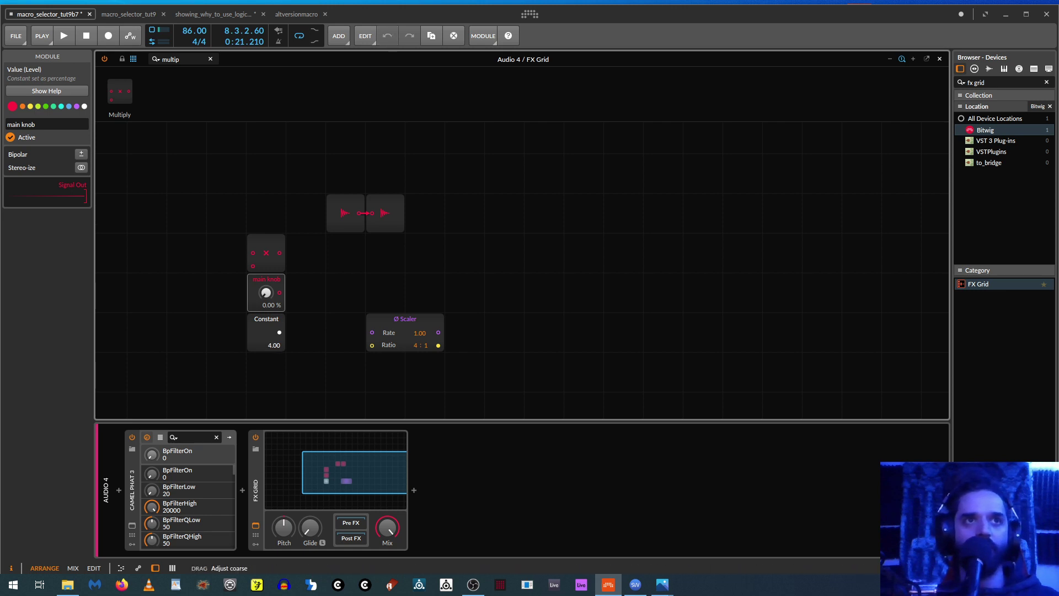
Step: Rearrange the modules, wire the main knob to the Multiply and Ø Scaler inputs, and feed the Constant into Multiply's second input
left_click_drag(263, 323, 346, 391)
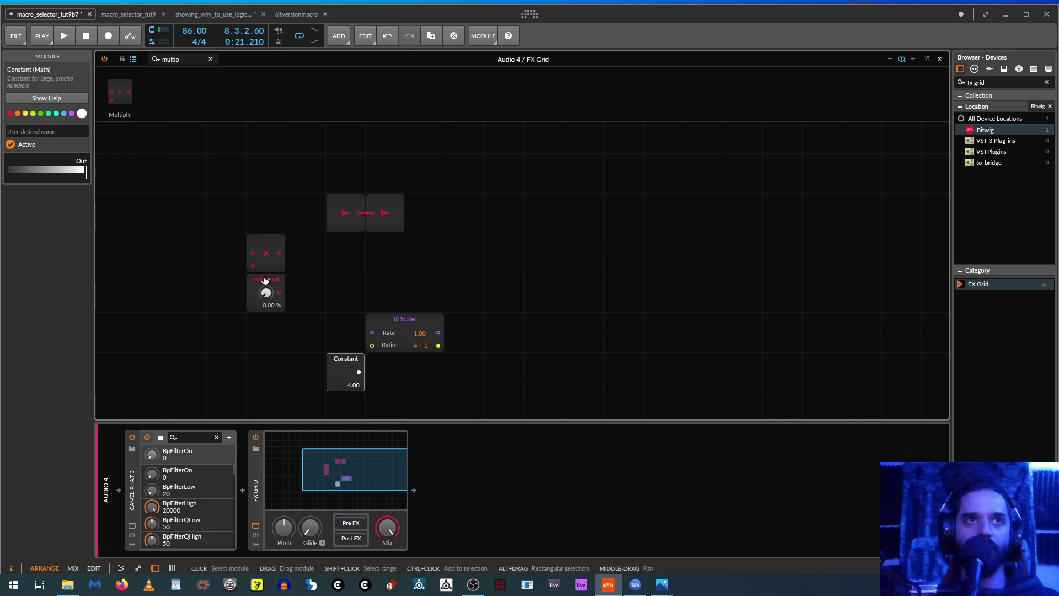
left_click_drag(270, 312, 248, 303)
left_click_drag(264, 243, 343, 284)
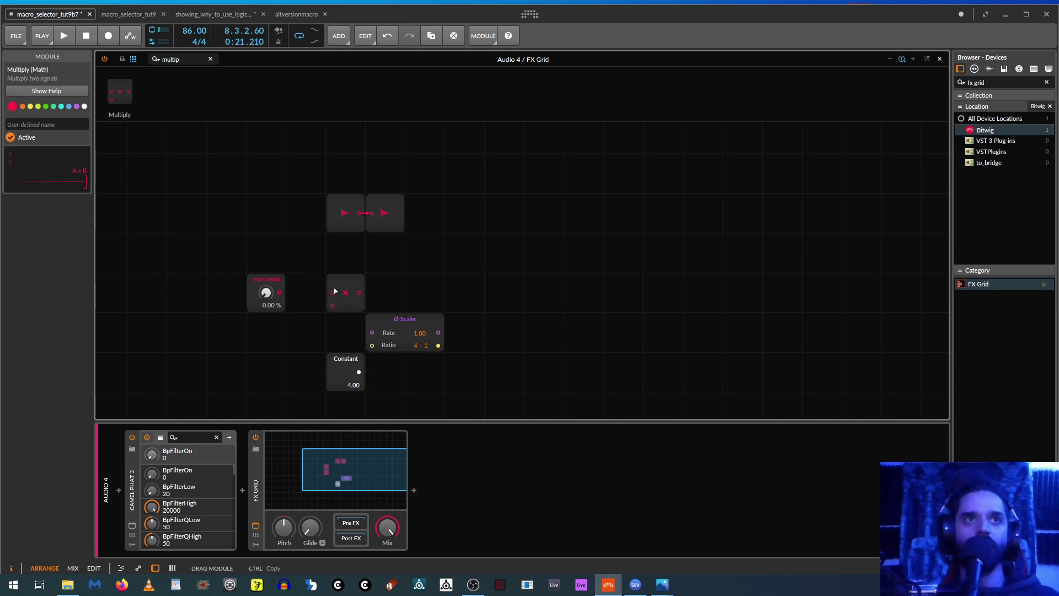
left_click_drag(280, 293, 345, 298)
left_click_drag(347, 382, 367, 332)
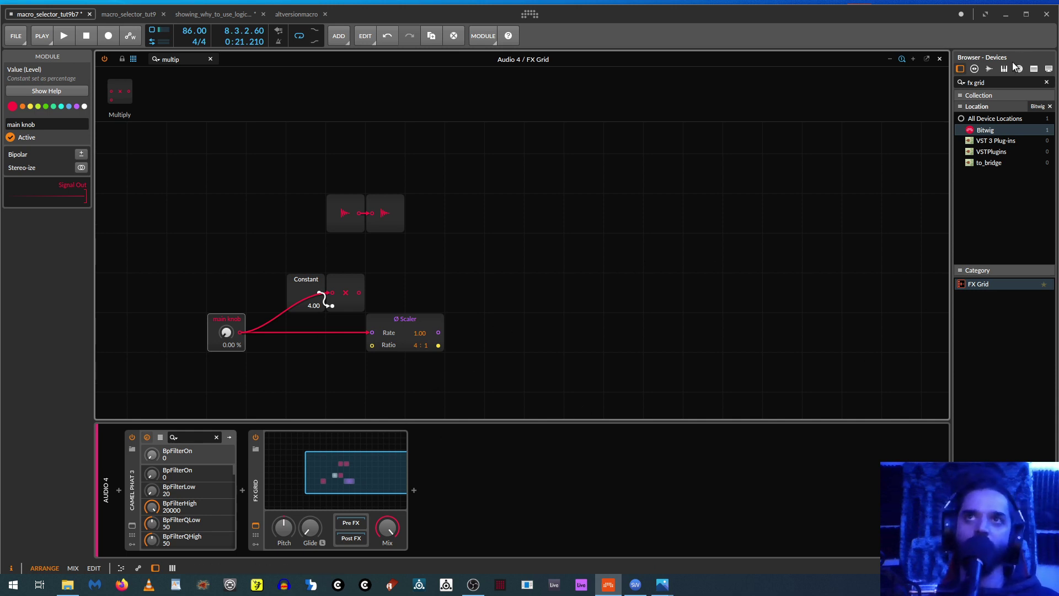
Step: Add a Chain device to the FX Grid's Post FX section and name it "fx group"
left_click_drag(988, 82, 909, 85)
type("chain")
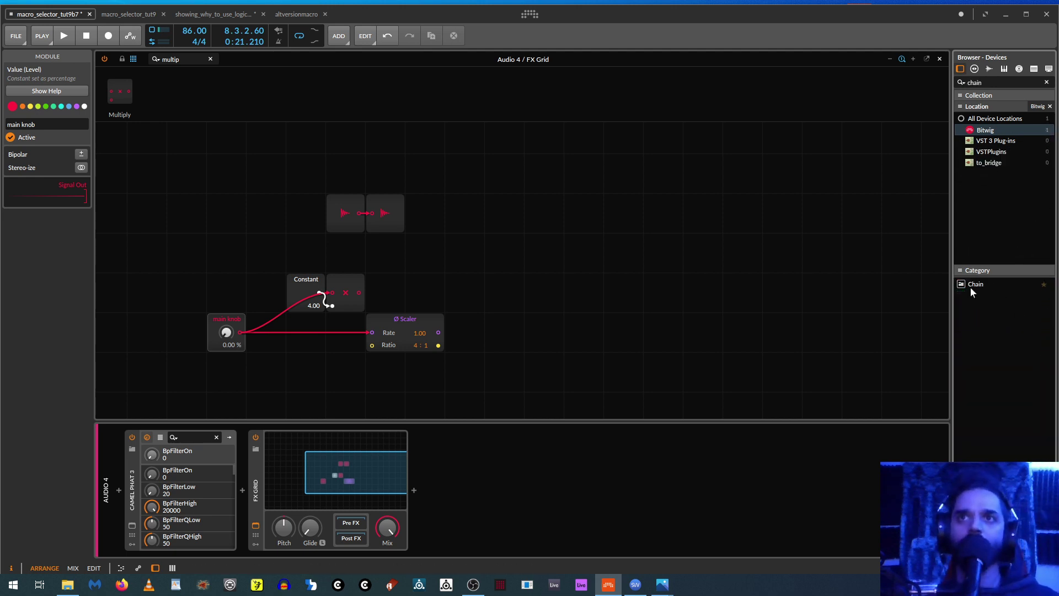
mouse_move(973, 292)
left_mouse_down()
mouse_move(303, 524)
mouse_move(348, 526)
mouse_move(353, 539)
mouse_move(431, 476)
left_mouse_up()
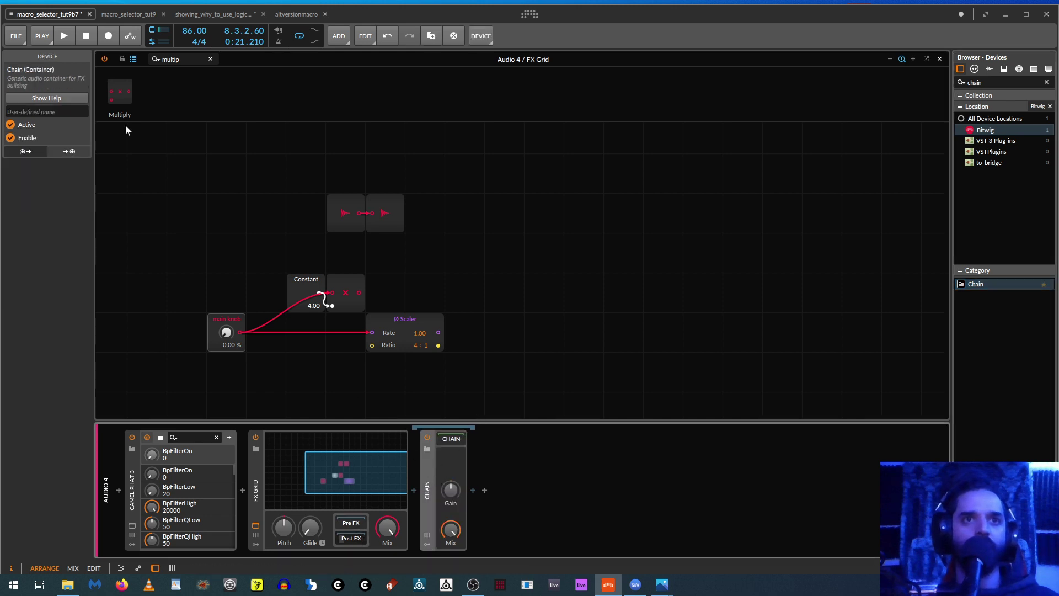
left_click(49, 113)
type("f")
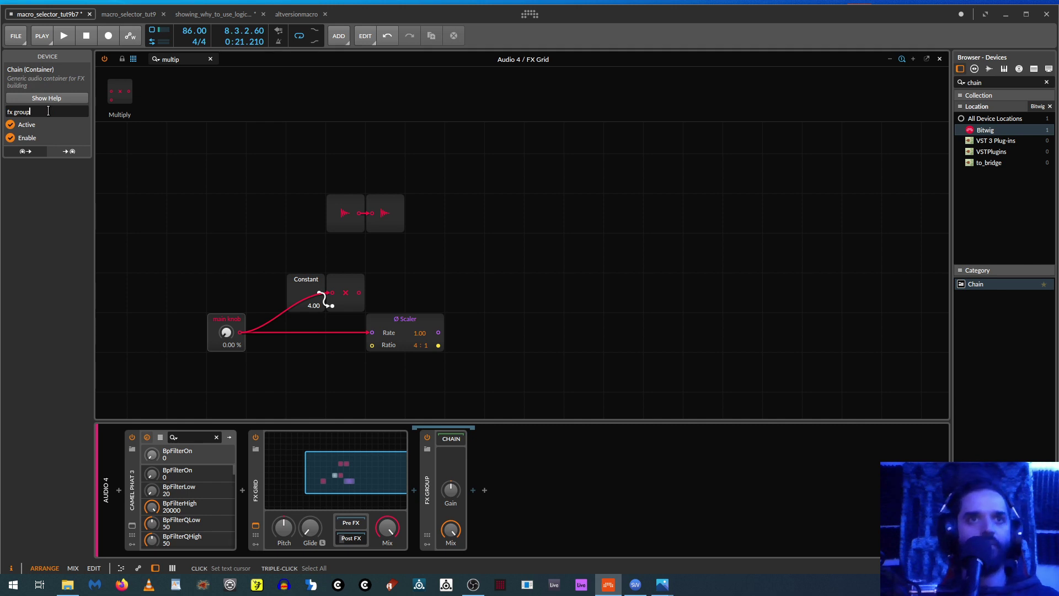
type("x group")
key("Return")
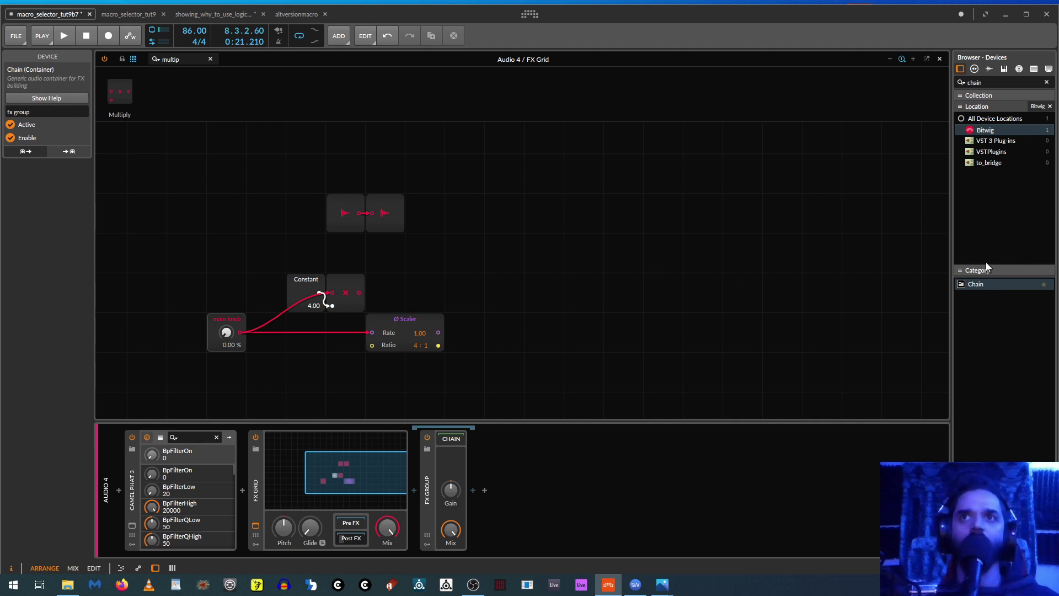
Step: Nest a second Chain inside fx group, give it a Macro modulator, and turn its Mix fully down
left_click(975, 284)
left_click_drag(975, 284, 481, 514)
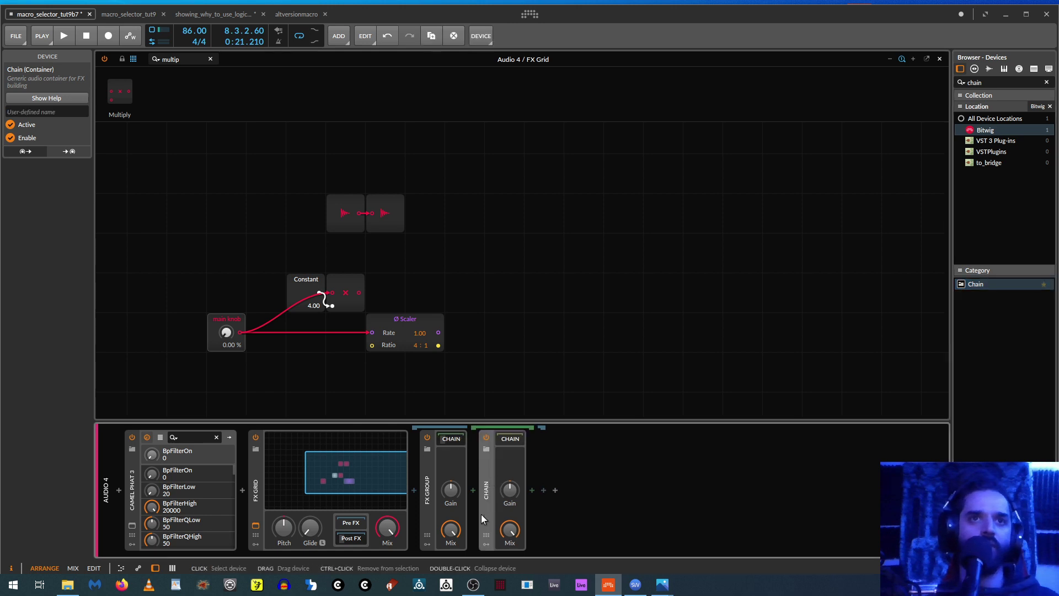
left_click(485, 545)
left_click(503, 451)
left_click(513, 325)
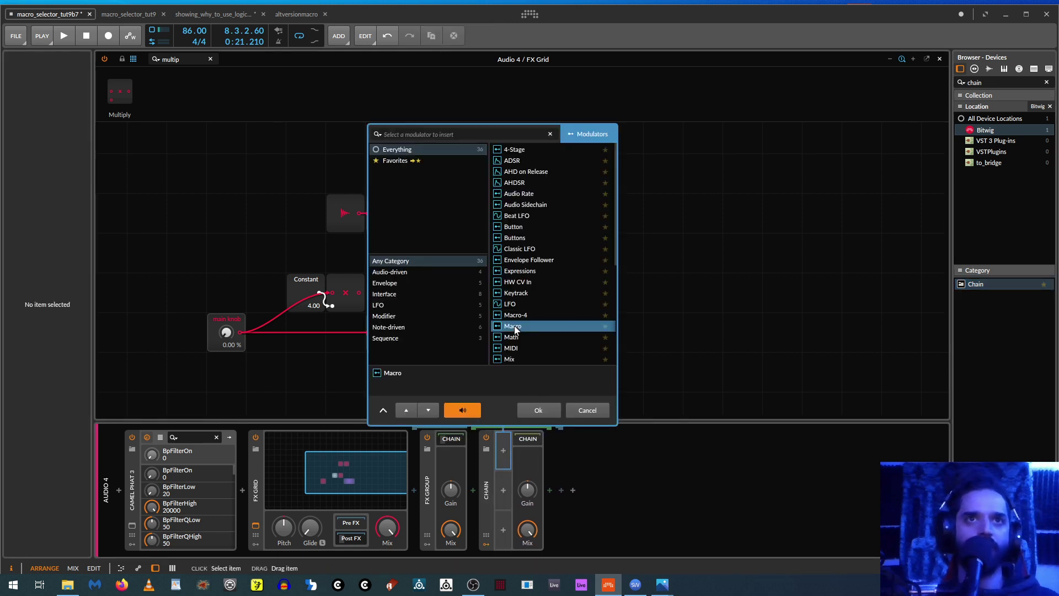
left_click(546, 411)
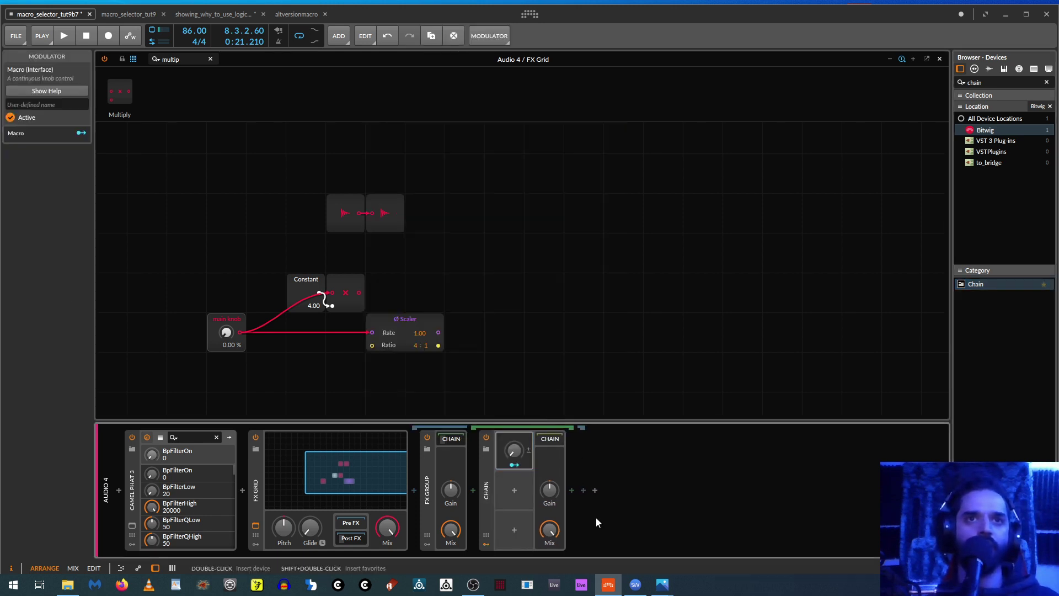
left_click_drag(549, 531, 550, 537)
Step: Duplicate the nested Chain three times inside fx group
left_click(485, 473)
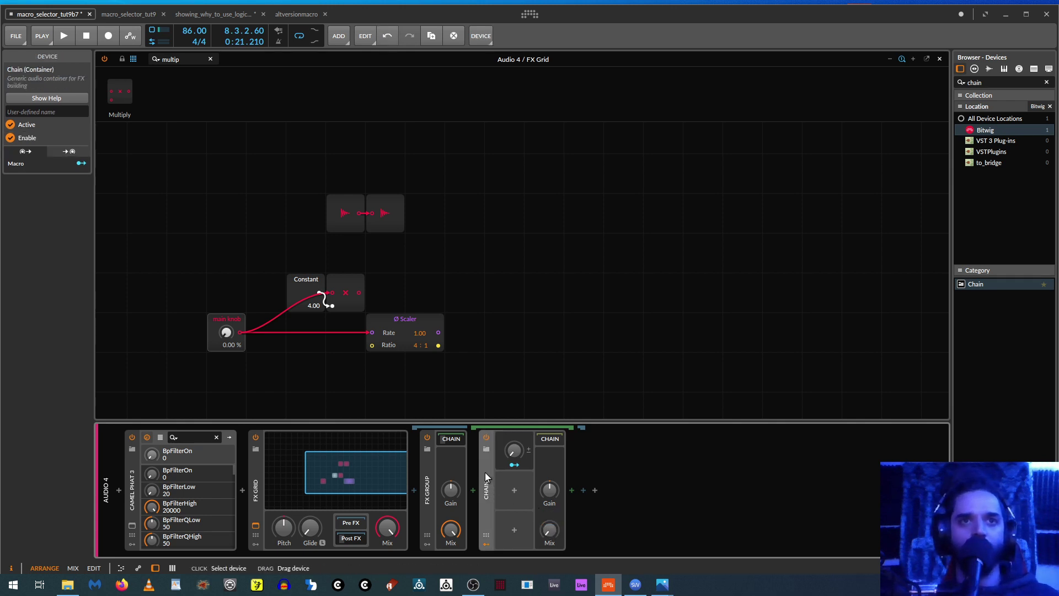
key("ctrl+d")
key("ctrl+d")
key("ctrl+d")
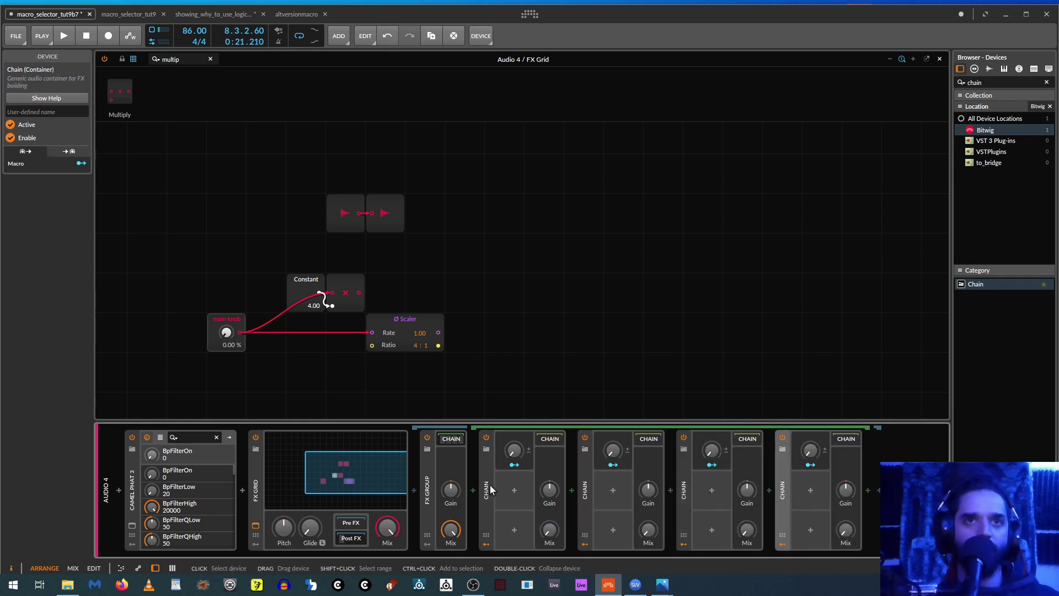
Step: Name the first two nested chains "fx1" and "fx2"
left_click(485, 473)
left_click(52, 112)
type("fx1")
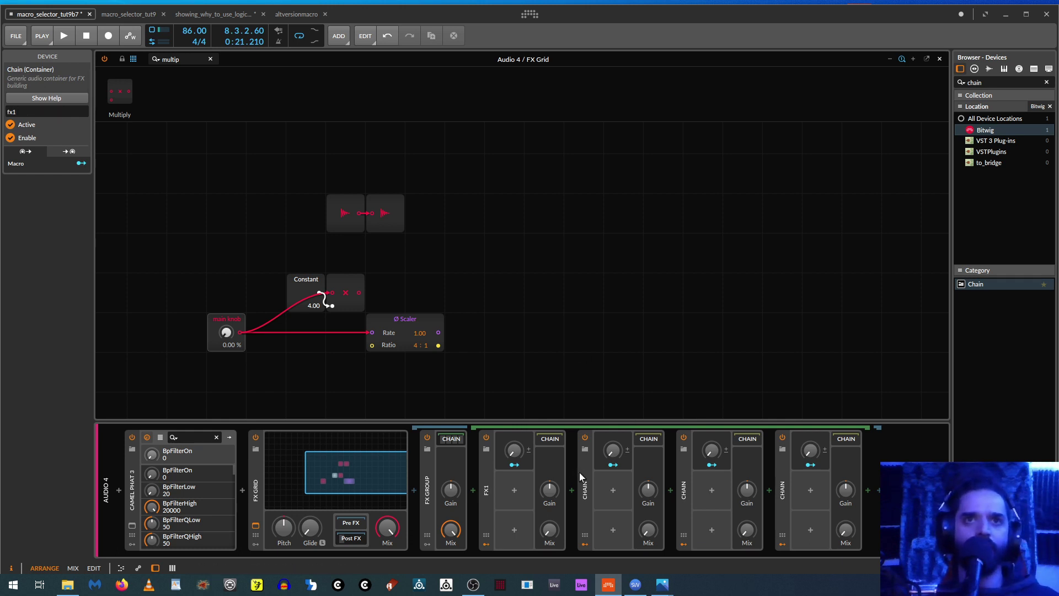
left_click(580, 472)
left_click(29, 112)
type("f")
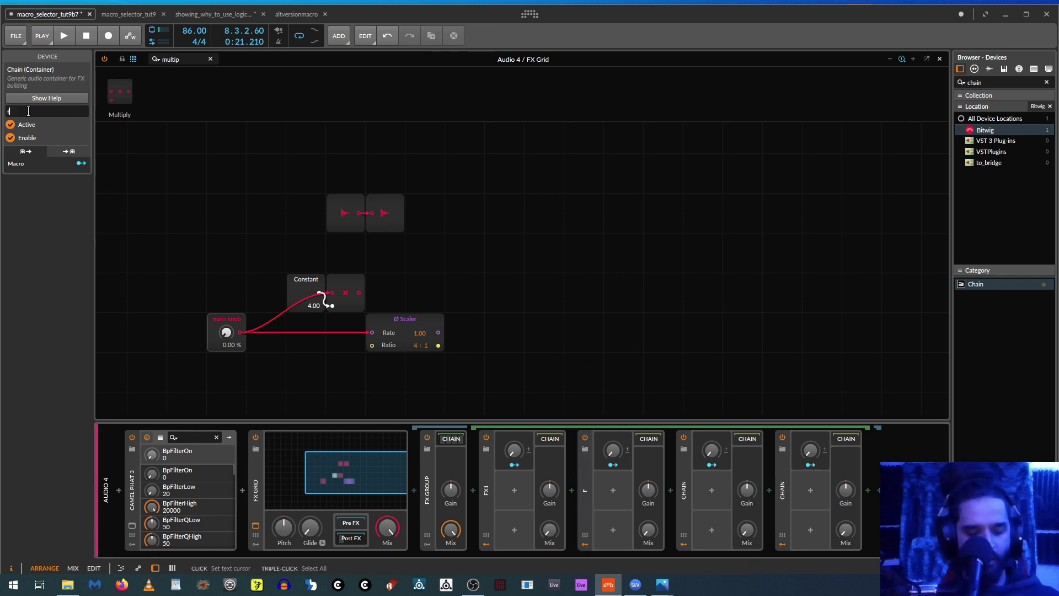
Step: Name the third and fourth nested chains "fx3" and "fx4"
left_click(682, 490)
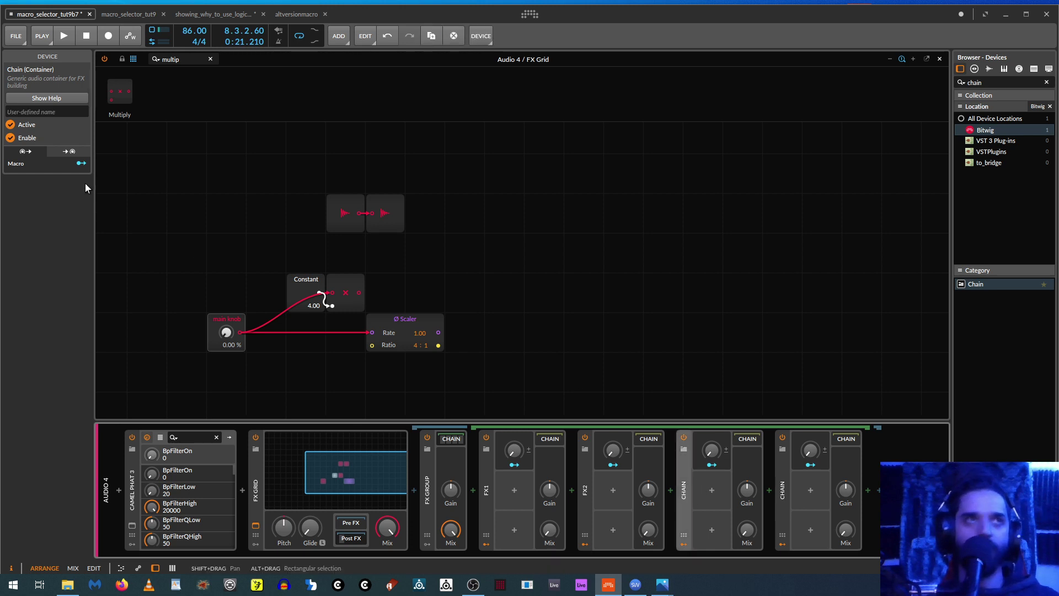
left_click(11, 111)
type("fx")
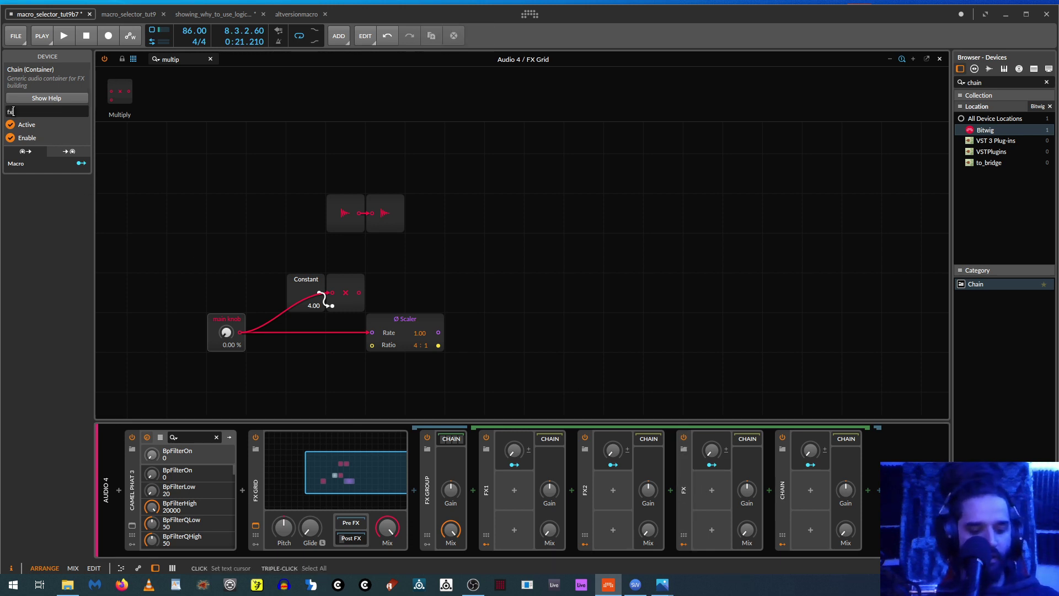
type("3")
left_click(782, 487)
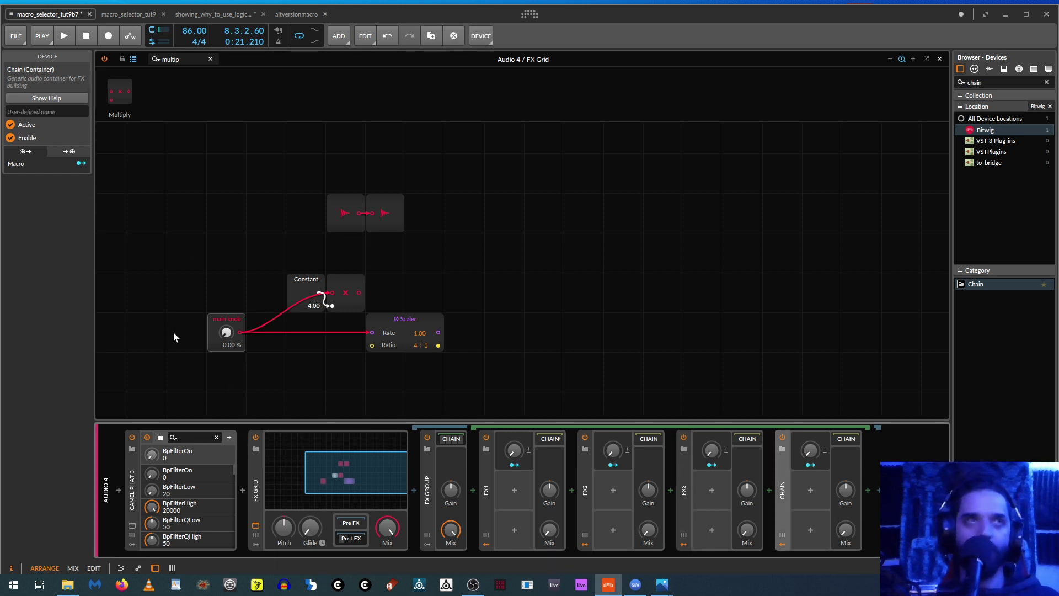
left_click(15, 111)
type("fx4")
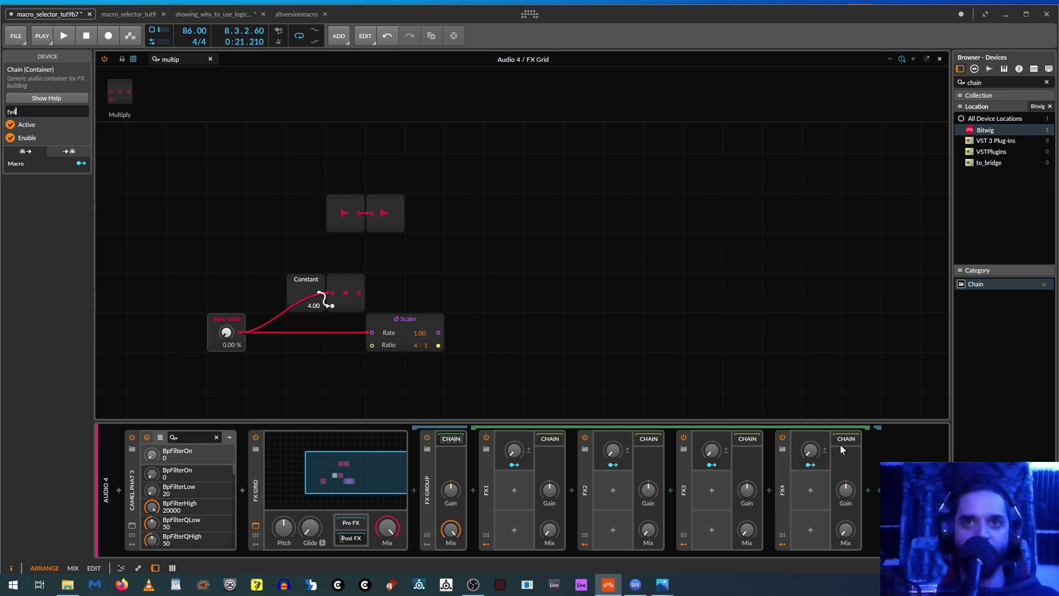
left_click(805, 360)
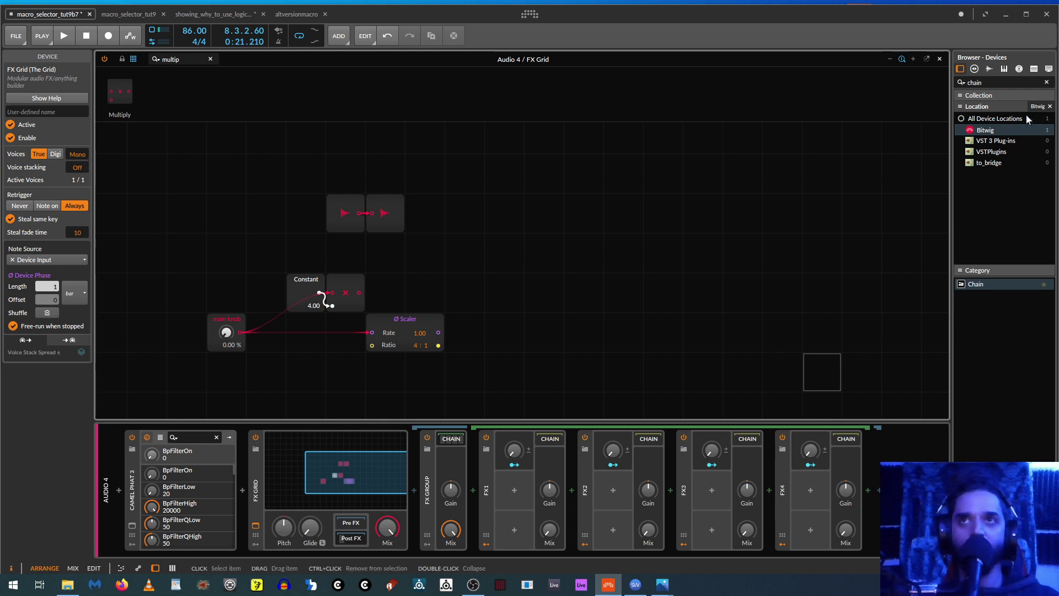
Step: Search the device browser for "fx se" and select the FX Selector device
left_click_drag(997, 82, 870, 81)
type("fx se")
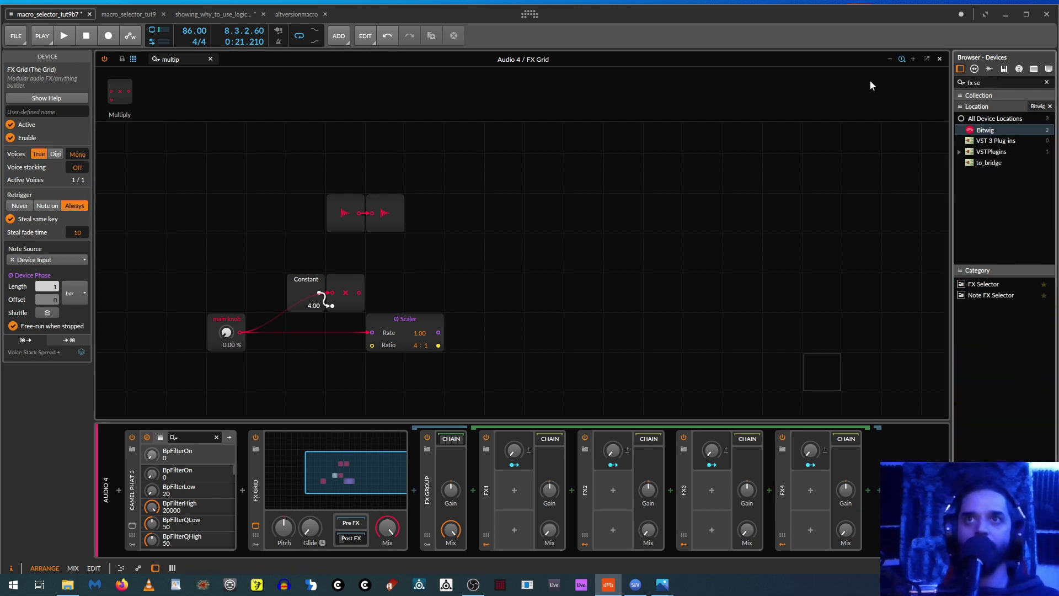
left_click(983, 285)
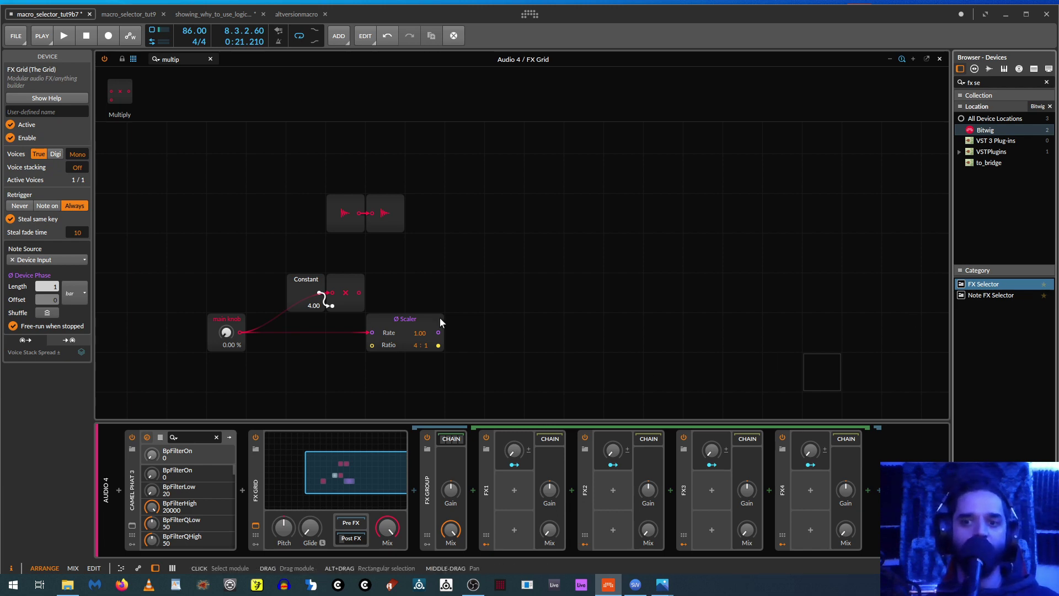
Step: Try a Modulator Out module fed by the Ø Scaler's phase output, and remove it from the grid
left_click(171, 59)
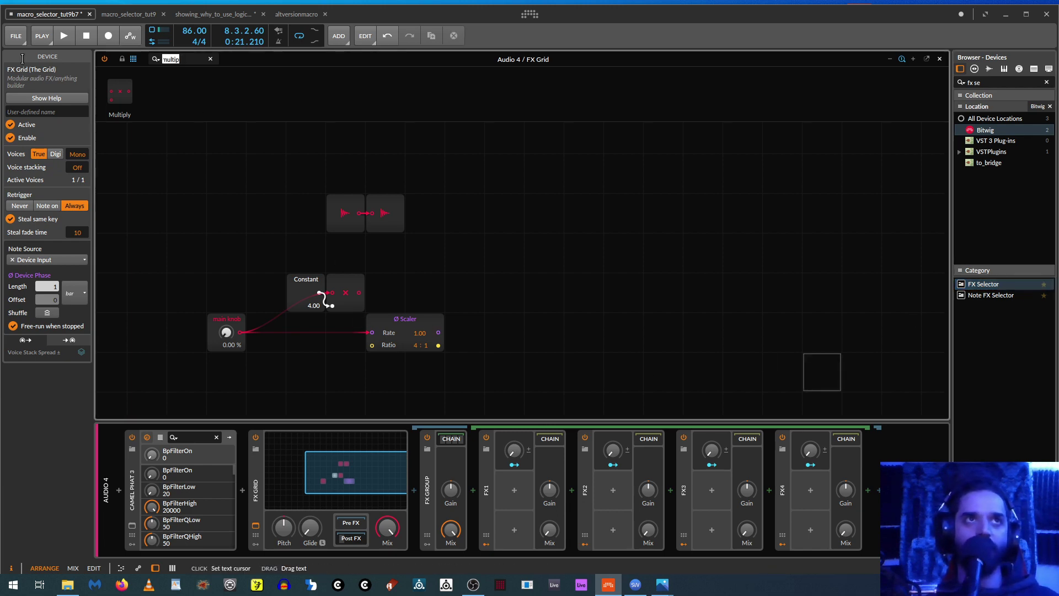
type("modul")
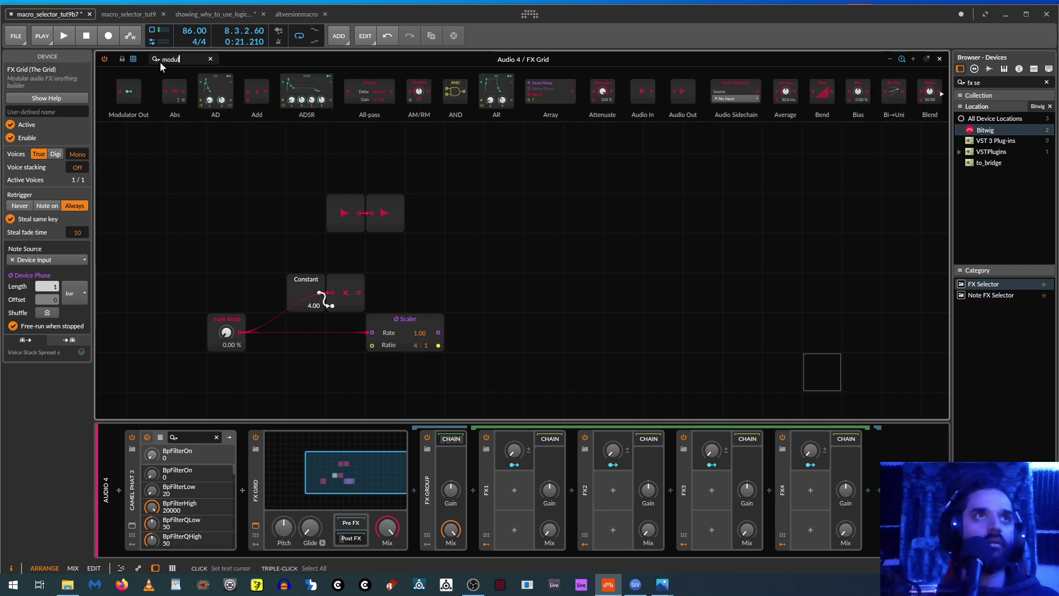
left_click_drag(129, 91, 504, 332)
left_click_drag(438, 332, 491, 333)
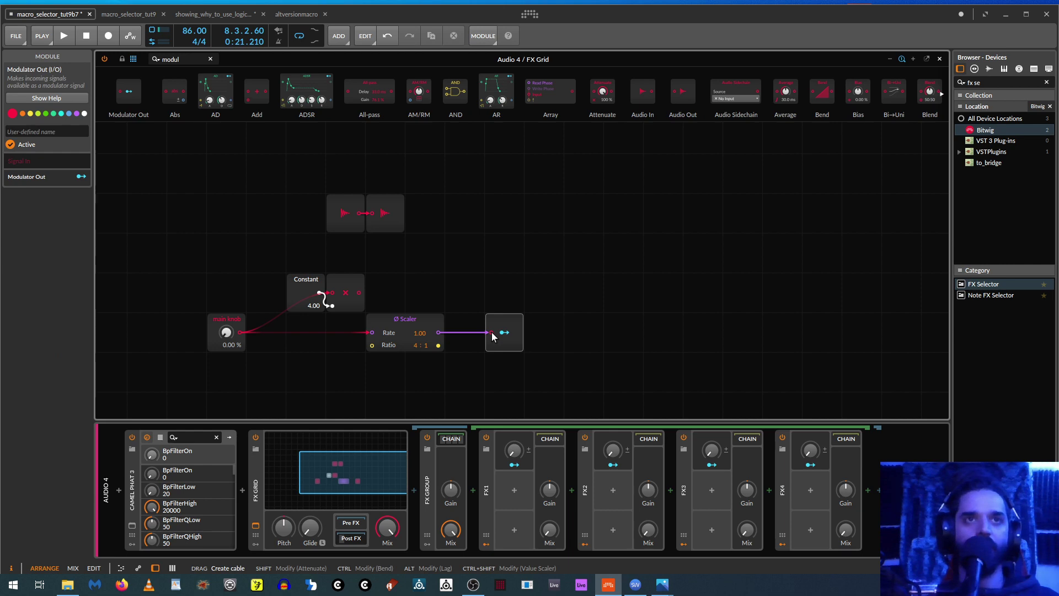
left_click(507, 323)
key("Delete")
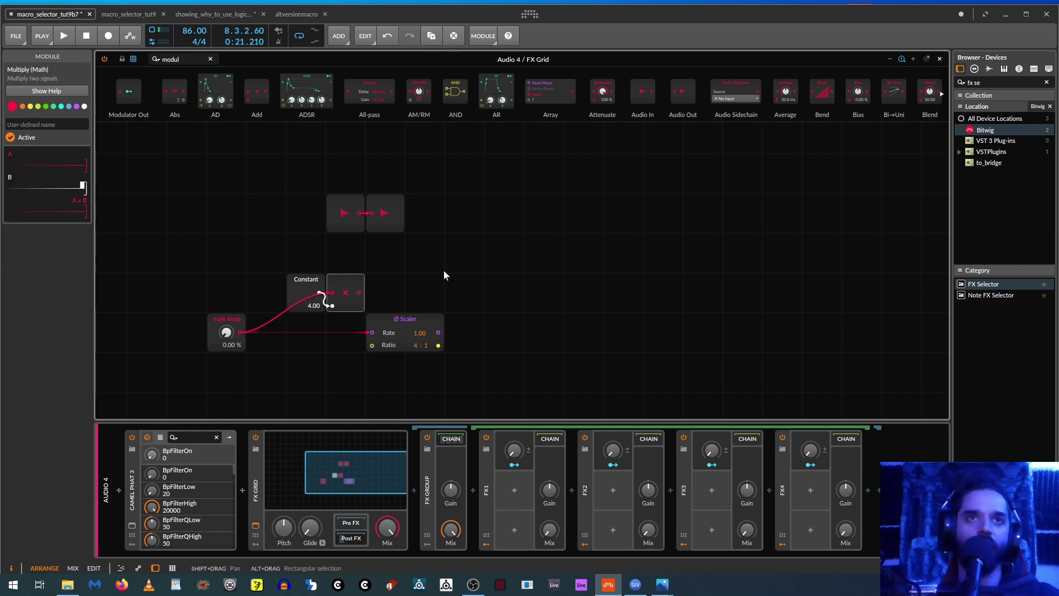
Step: Try a Split module with four out ports and Nearest interpolation, with the main knob as select and the Ø Scaler's phase output as signal
type("sp")
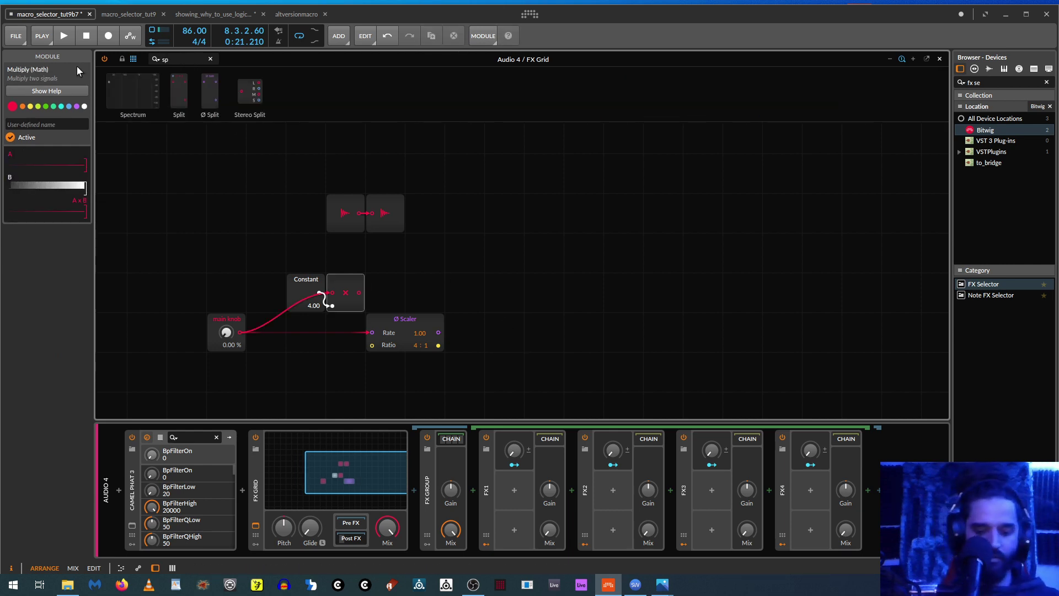
type("lite")
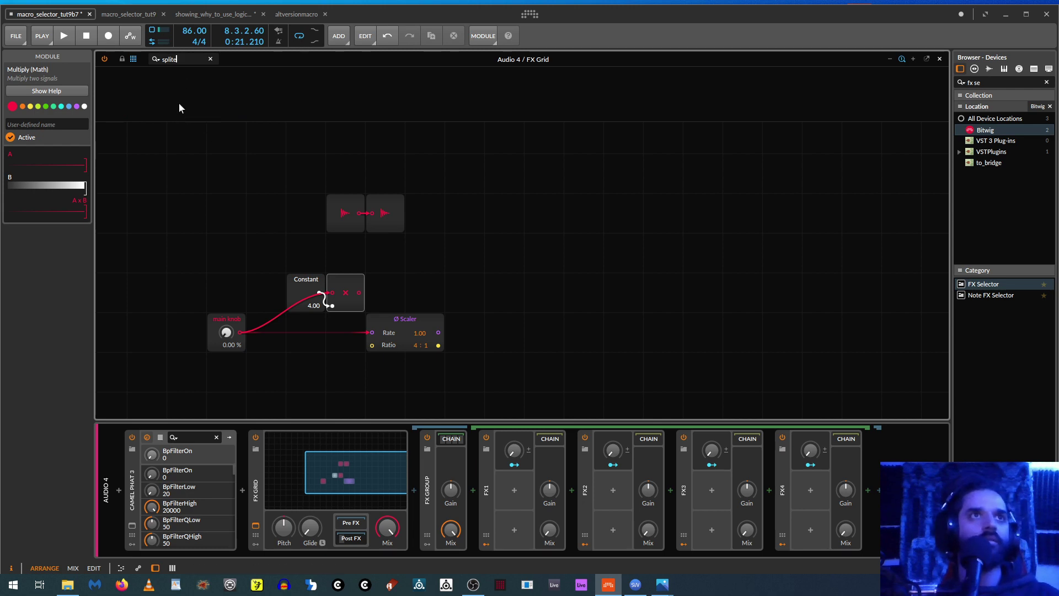
key("BackSpace")
left_click_drag(114, 93, 504, 287)
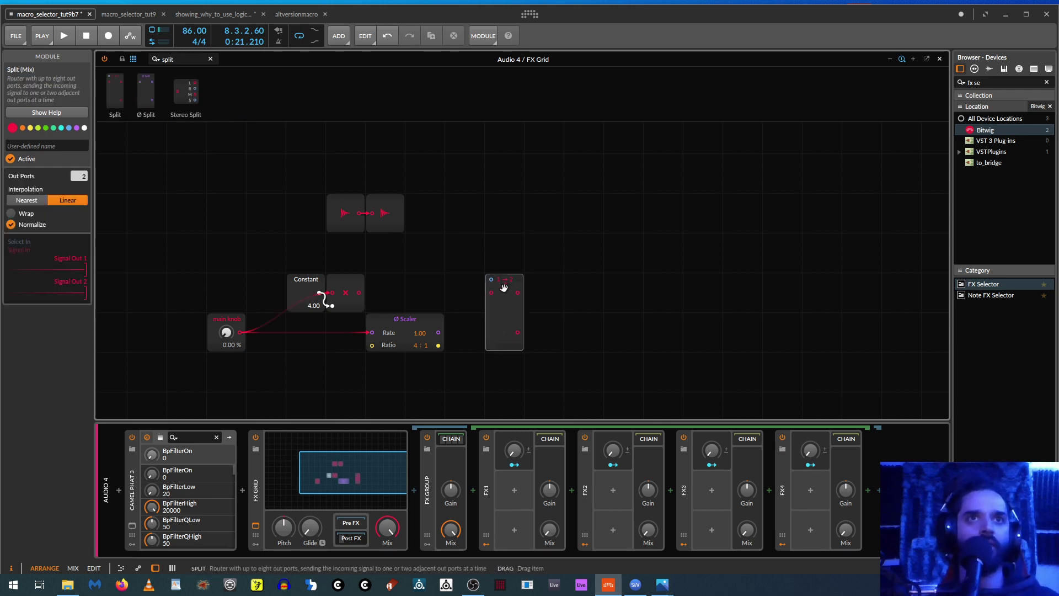
left_click(26, 201)
left_click_drag(79, 176, 79, 164)
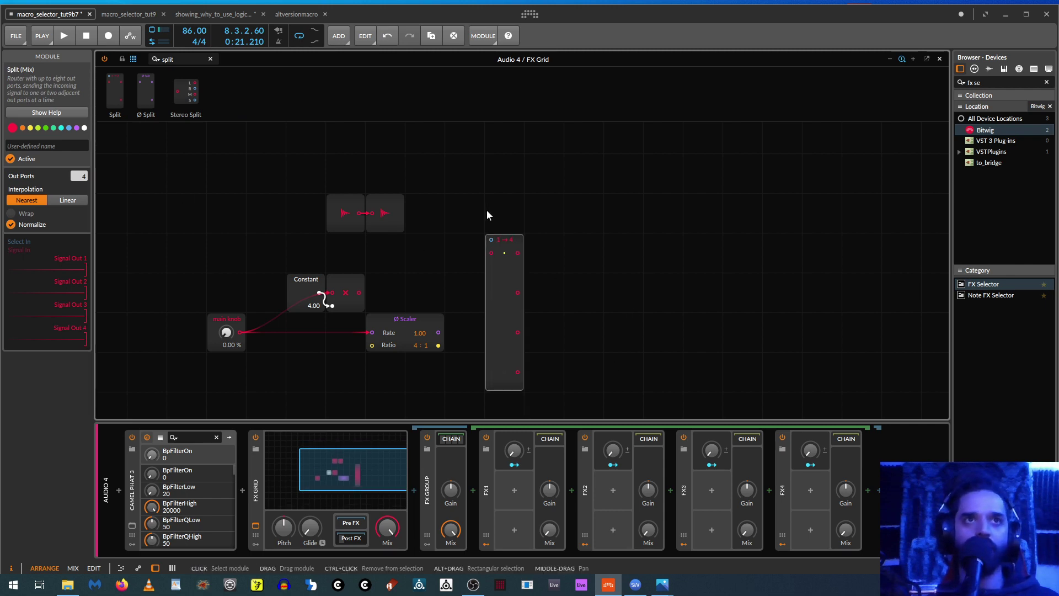
left_click_drag(491, 239, 240, 332)
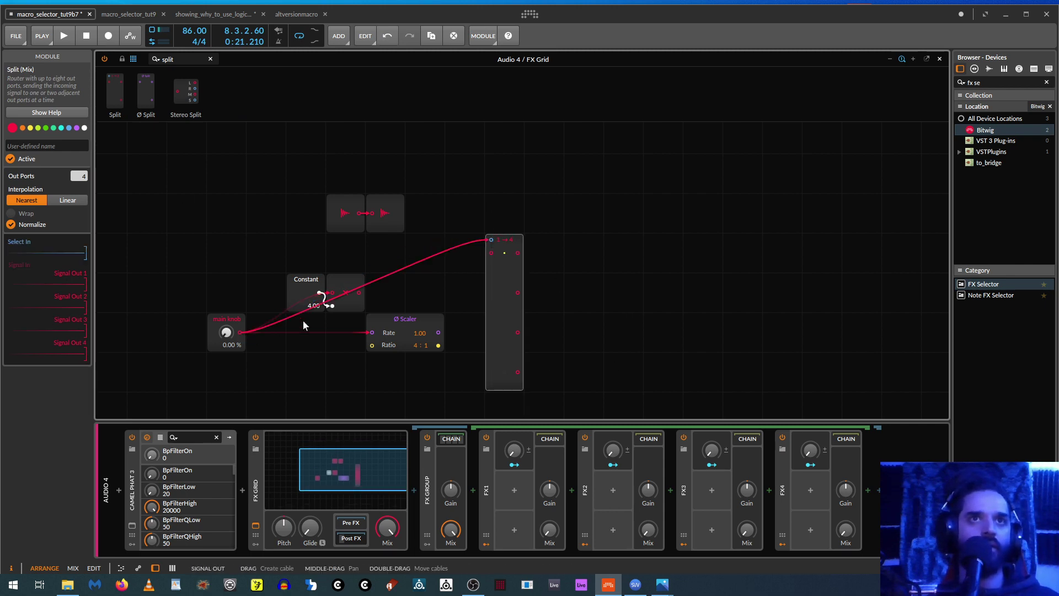
left_click_drag(438, 333, 548, 247)
Step: Attach a Modulator Out module to each of the Split module's four outputs
mouse_move(578, 280)
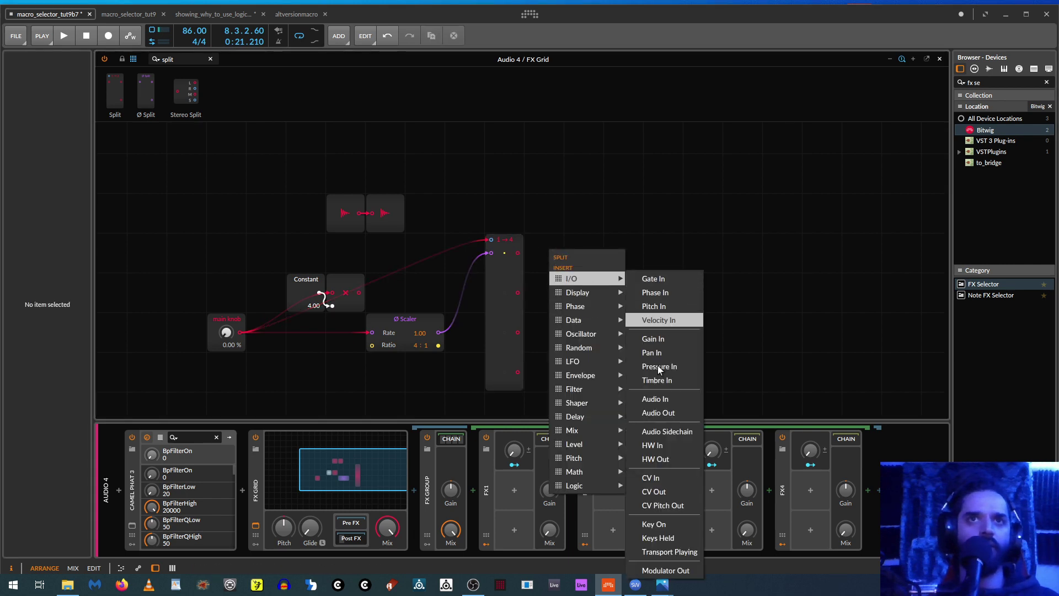
left_click(666, 569)
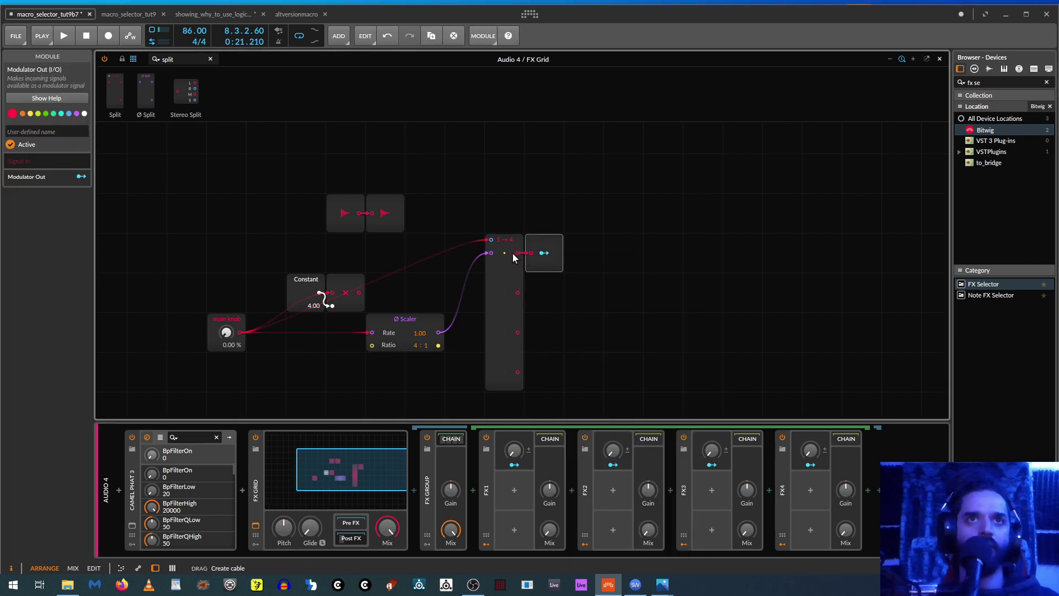
left_click_drag(544, 240, 518, 377)
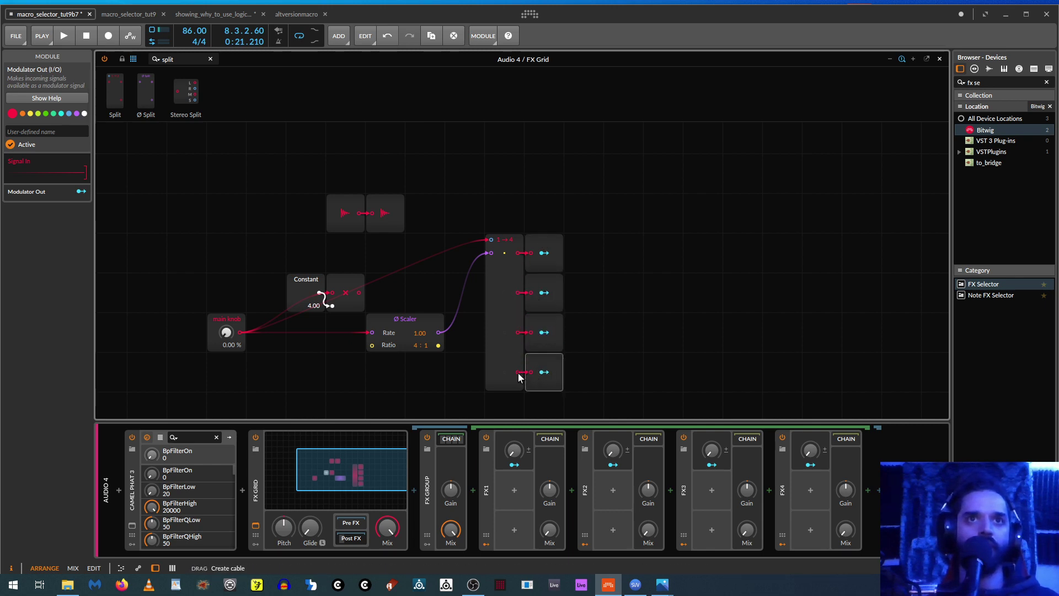
Step: Map the four Modulator Outs in order to the fx1, fx2, fx3 and fx4 chain knobs at +1.00 and try the main knob
left_click(544, 253)
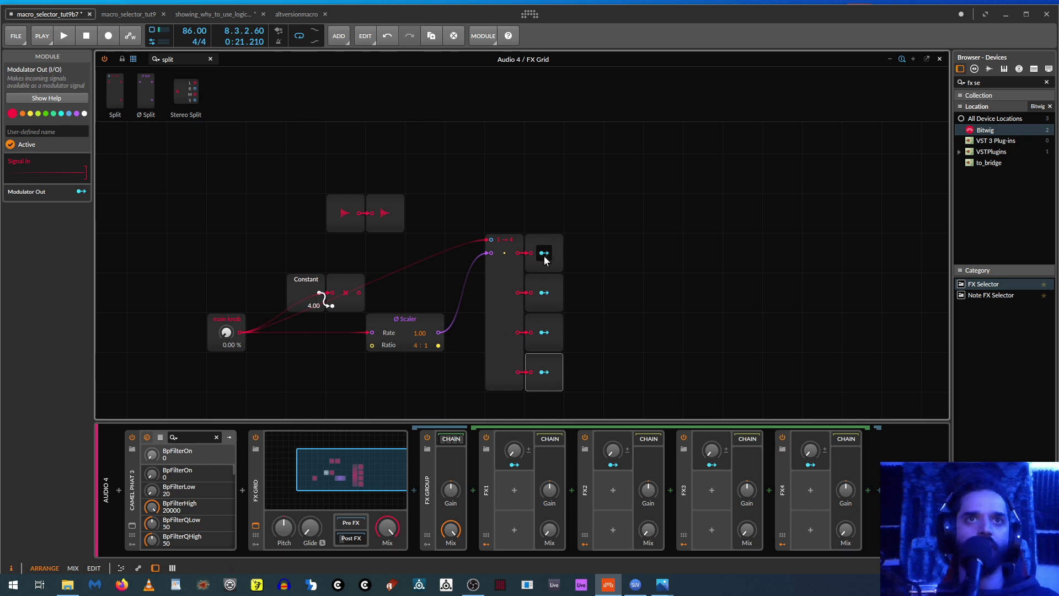
left_click(515, 450)
left_click(544, 292)
left_click(612, 450)
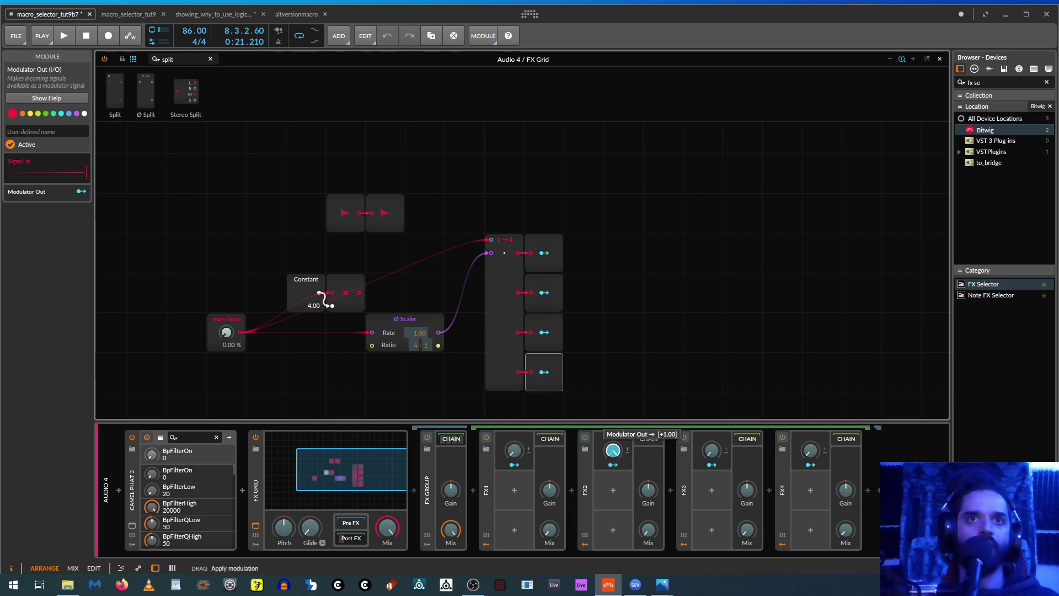
left_click(544, 332)
left_click(712, 450)
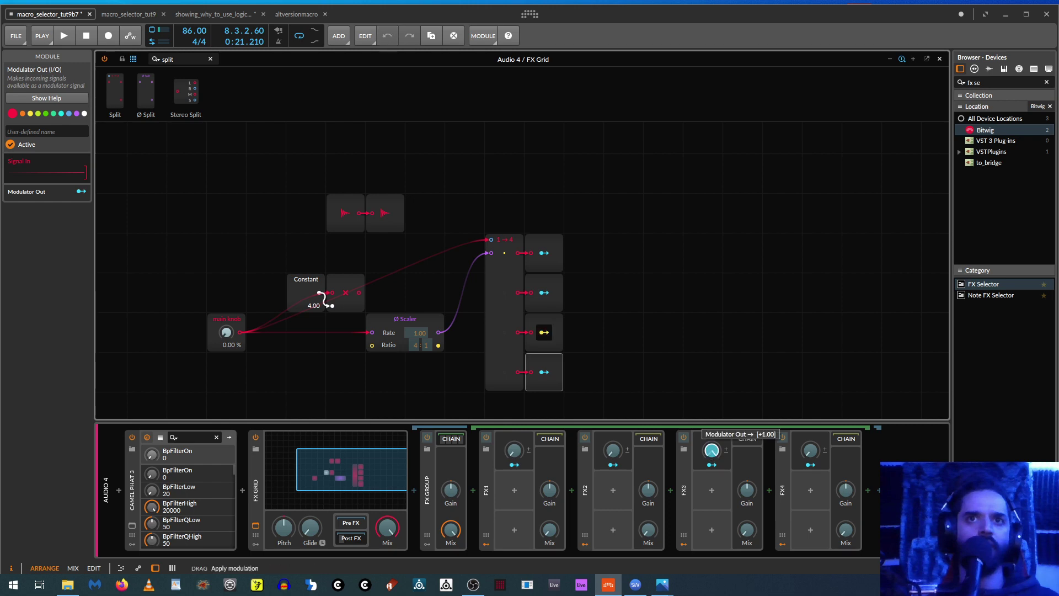
left_click(544, 372)
left_click(811, 449)
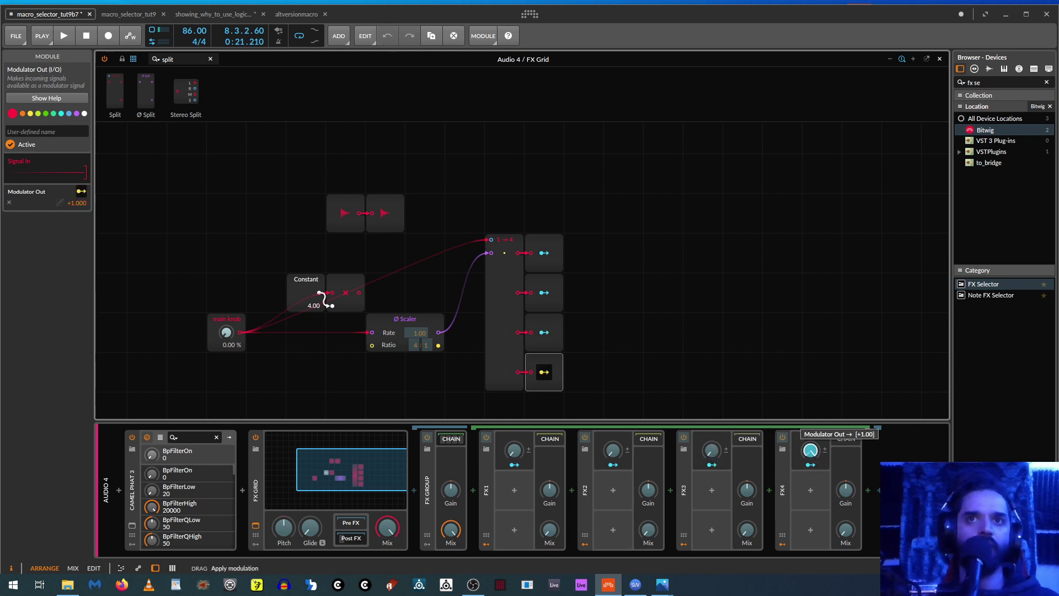
left_click(544, 372)
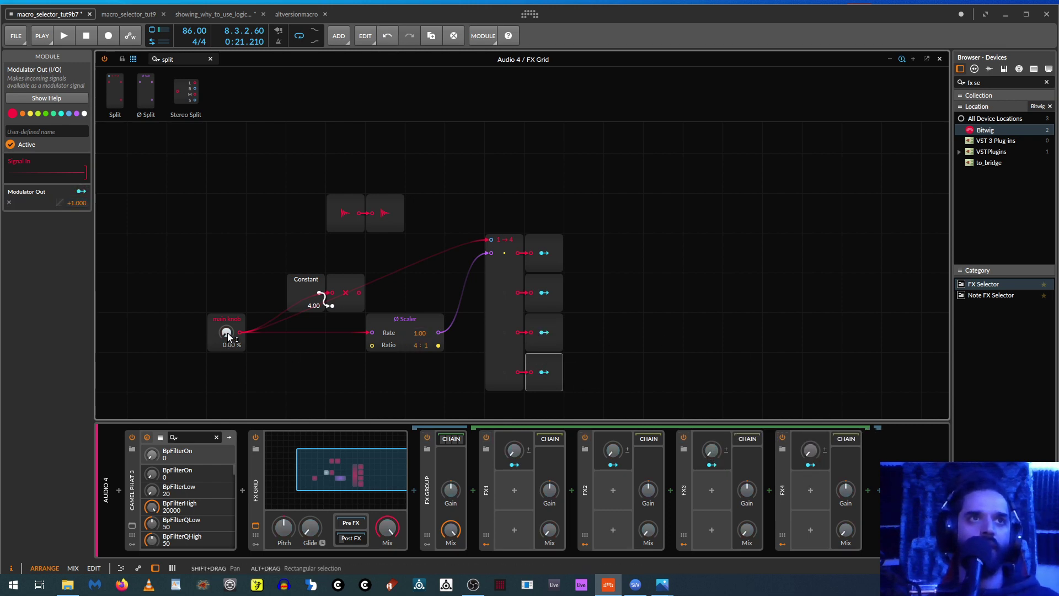
mouse_move(227, 333)
left_mouse_down()
mouse_move(227, 298)
mouse_move(227, 317)
left_mouse_up()
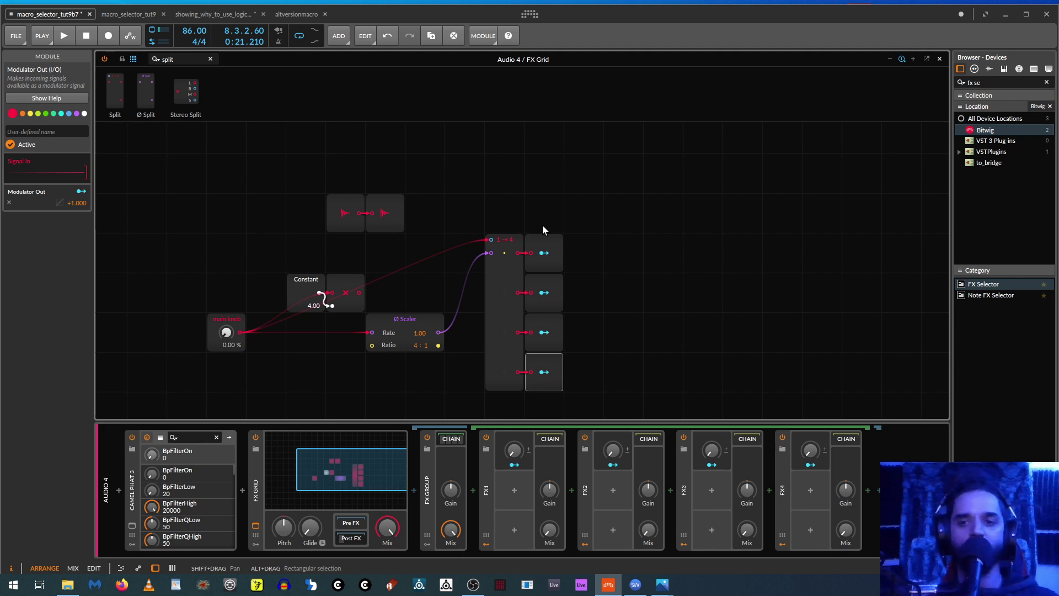
Step: Move the four Modulator Outs away from the Split module and delete the Split module
left_click_drag(542, 226, 552, 411)
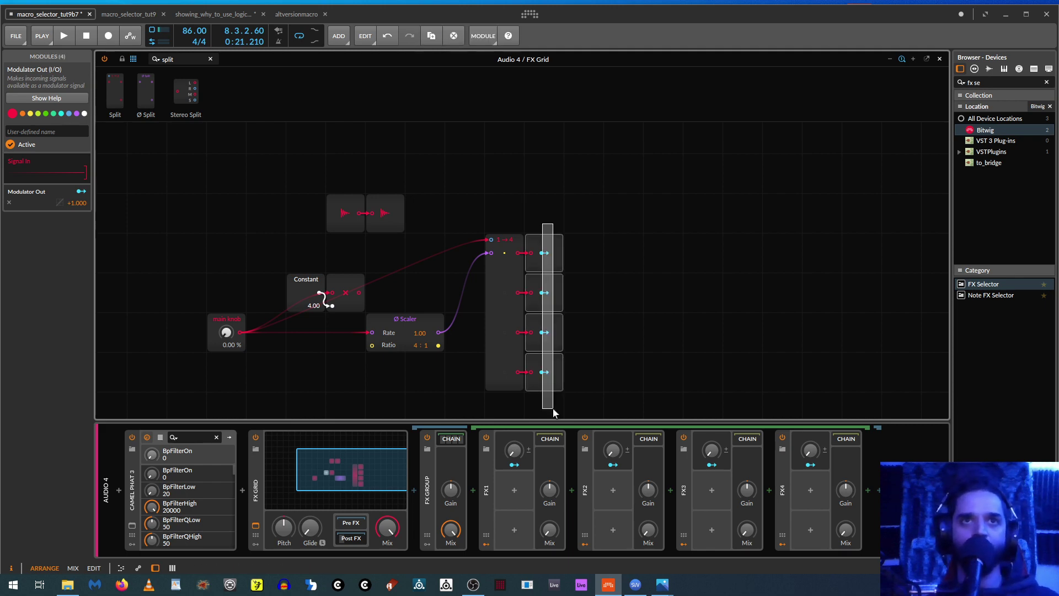
left_click_drag(543, 244, 605, 242)
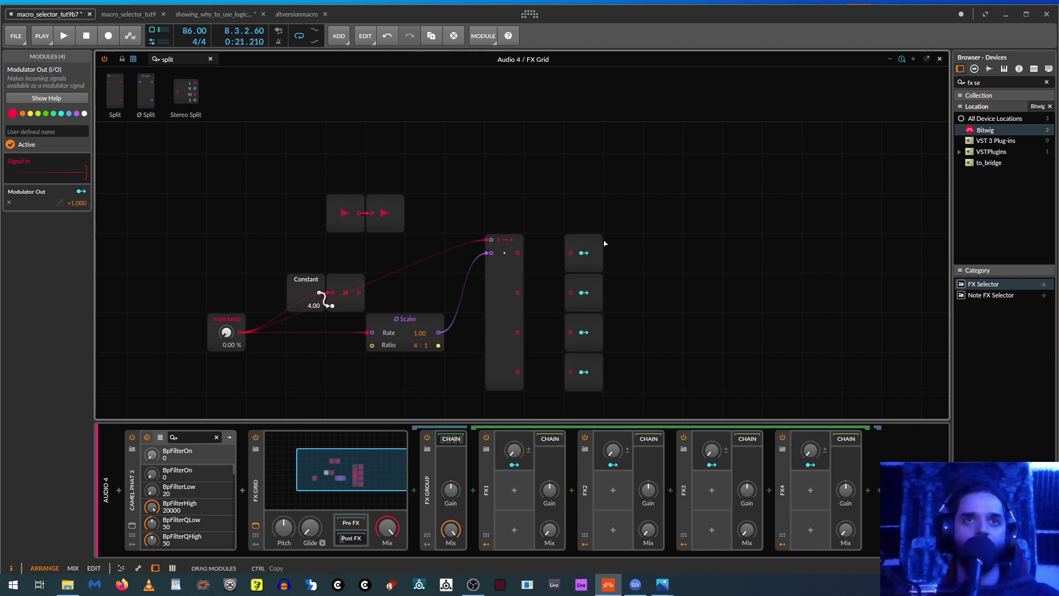
left_click(549, 219)
left_click(507, 278)
key("Delete")
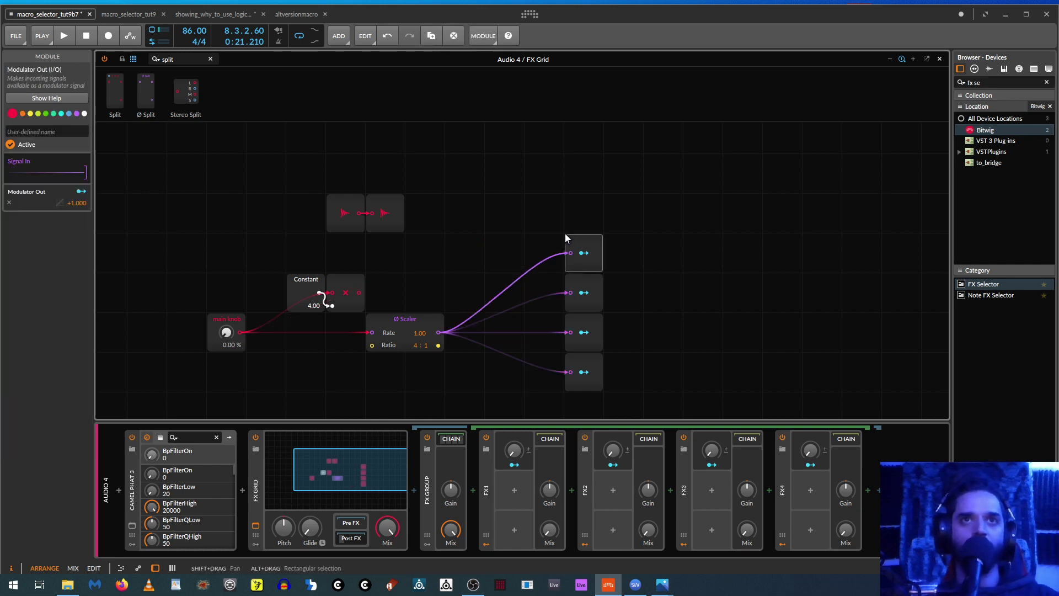
Step: Disconnect the Ø Scaler's phase cables from all four Modulator Out inputs
double_click(570, 253)
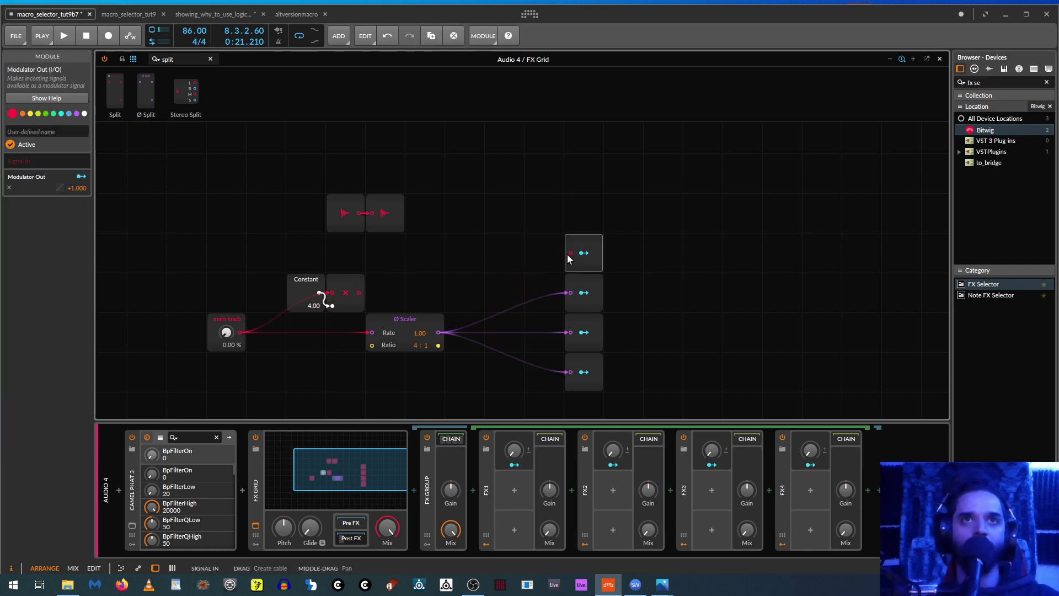
double_click(570, 293)
double_click(569, 332)
double_click(567, 373)
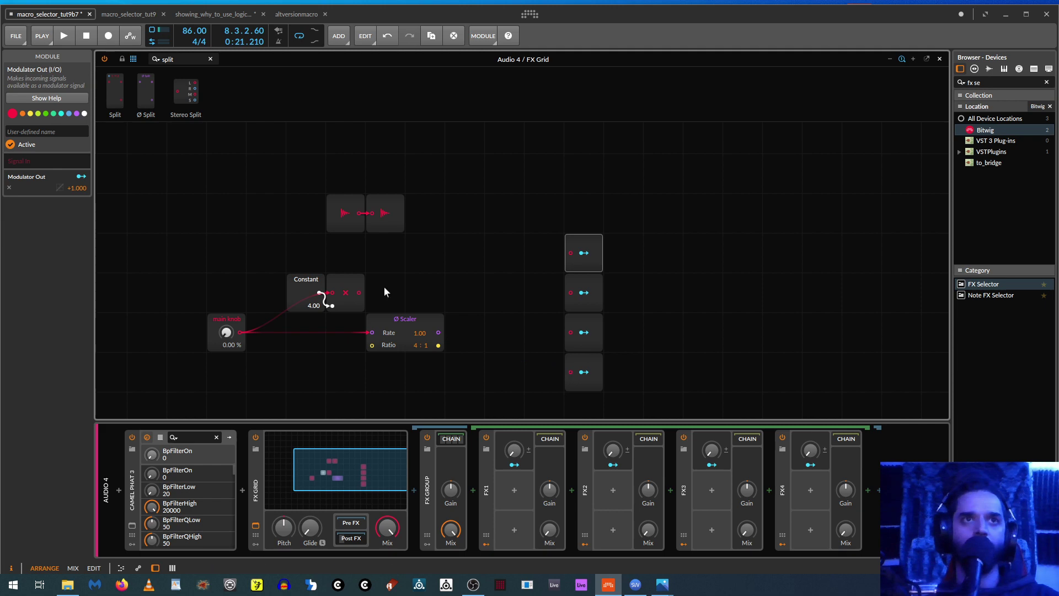
Step: Reposition the Ø Scaler beside the main knob and the Audio In and Audio Out pair above the knob
left_click_drag(405, 319, 326, 319)
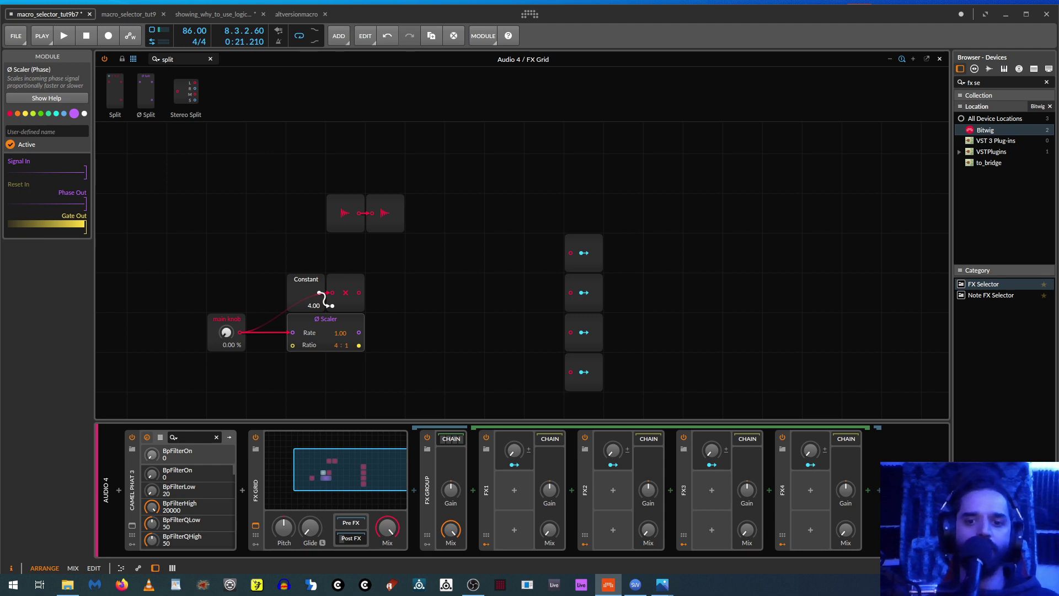
key("alt+Tab")
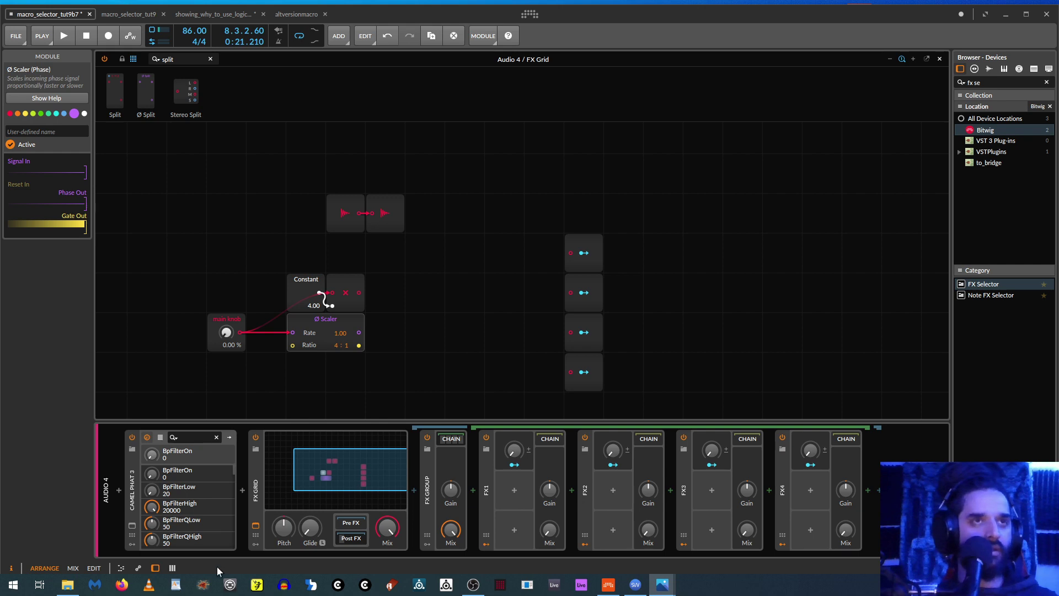
left_click_drag(369, 151, 226, 169)
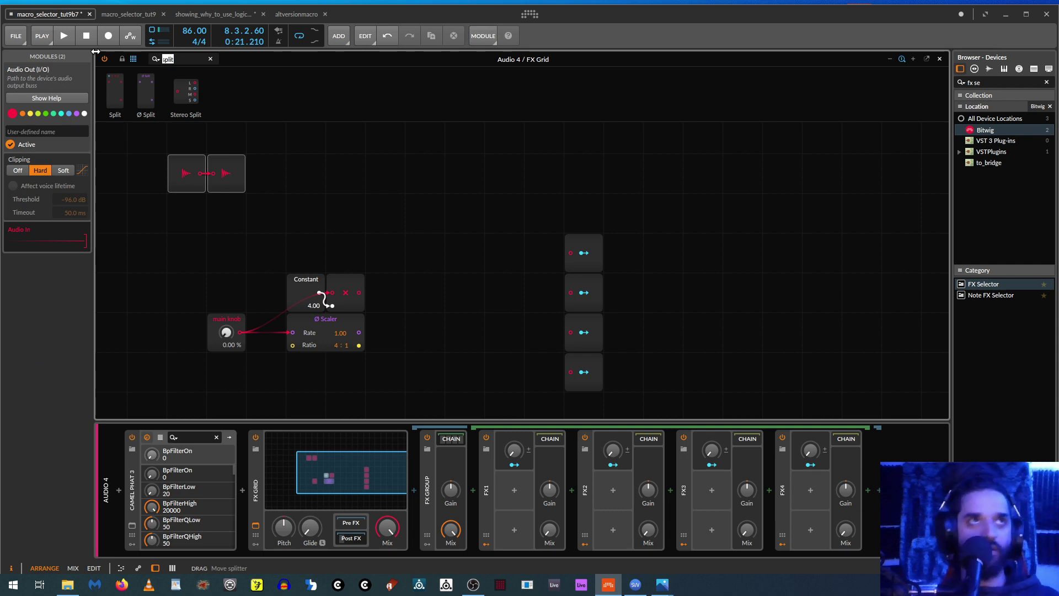
Step: Add a column of five Constant modules between the Multiply module and the Modulator Outs, set to 0, 1, 2, 3 and 4
type("const")
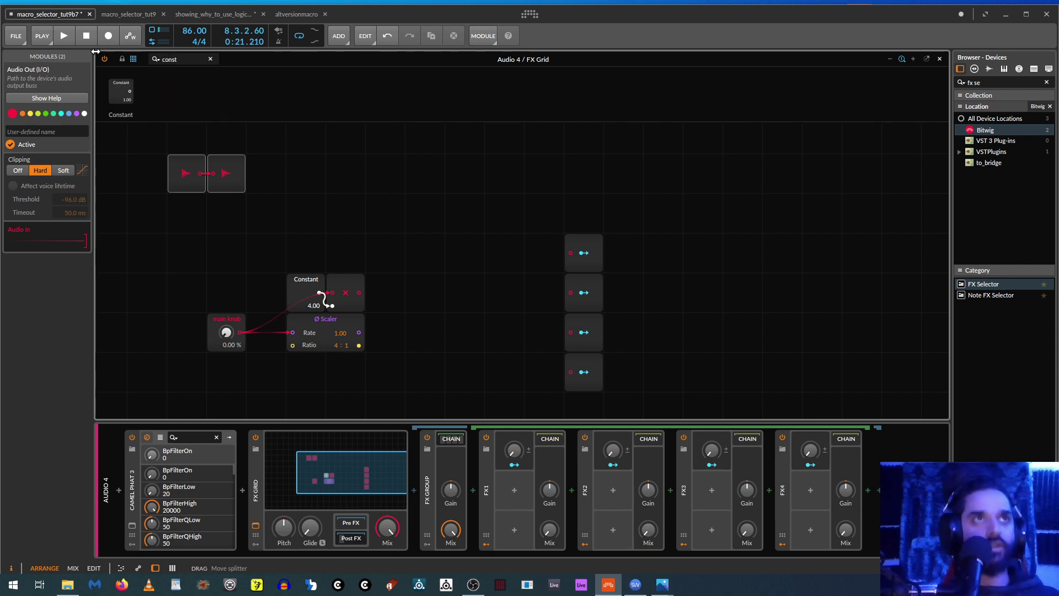
left_click_drag(121, 90, 434, 229)
left_click_drag(431, 207, 426, 327)
mouse_move(429, 188)
left_mouse_down()
mouse_move(429, 215)
mouse_move(429, 187)
left_mouse_up()
left_click_drag(429, 242, 428, 236)
left_click_drag(433, 305, 433, 300)
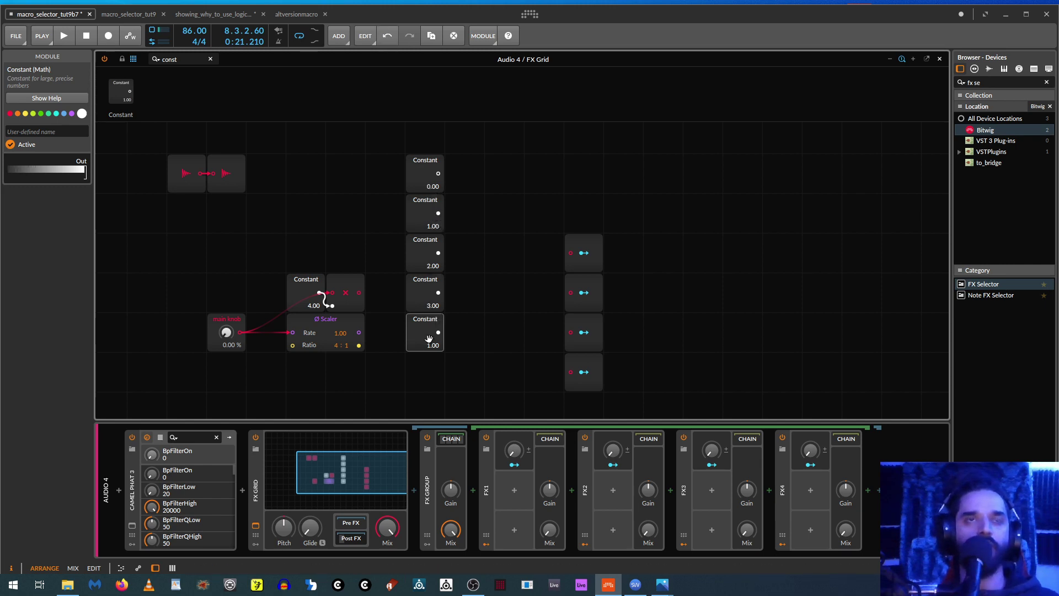
left_click_drag(433, 345, 438, 332)
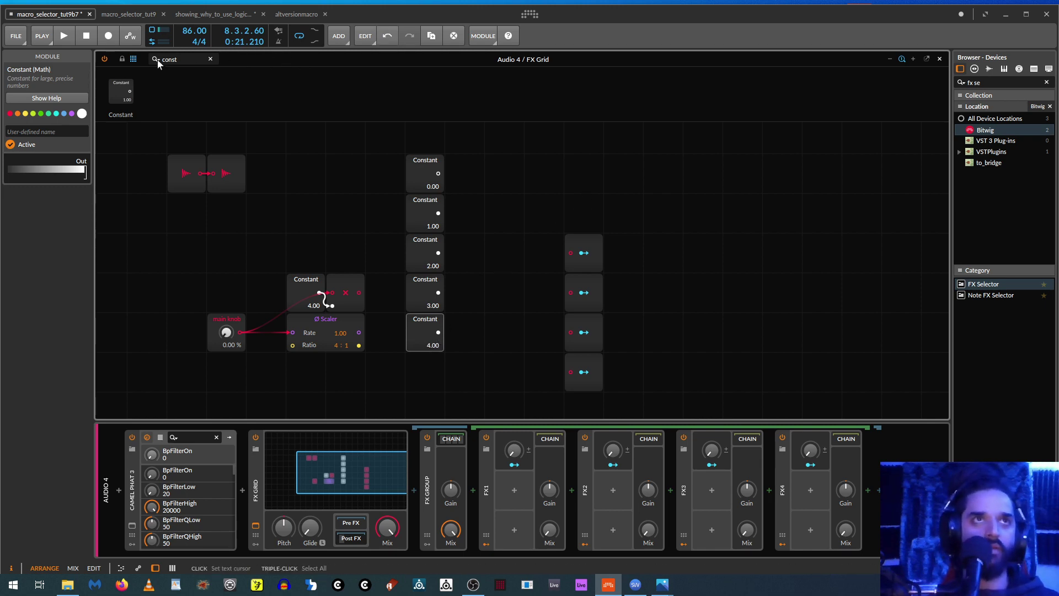
Step: Place a greater-than-or-equal (≥) comparator beside each of the 0, 1, 2 and 3 constants
left_click(210, 58)
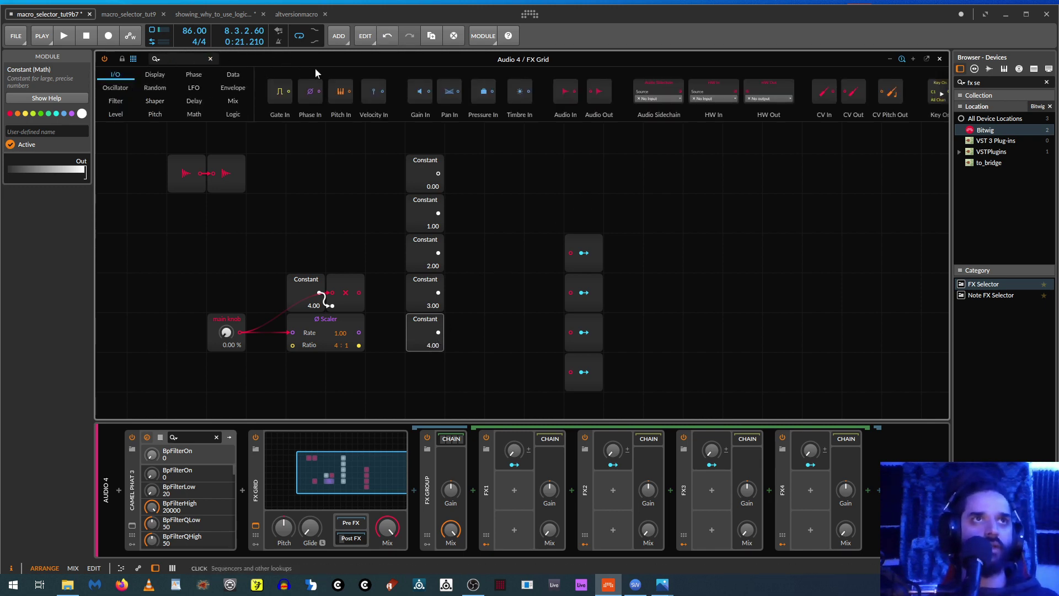
left_click(233, 115)
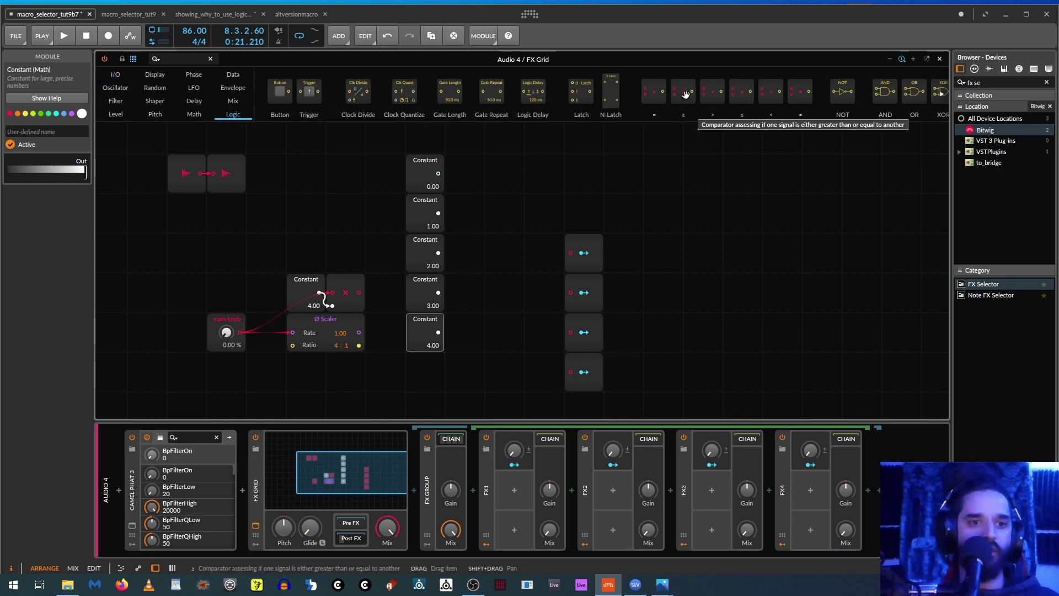
left_click_drag(686, 95, 468, 283)
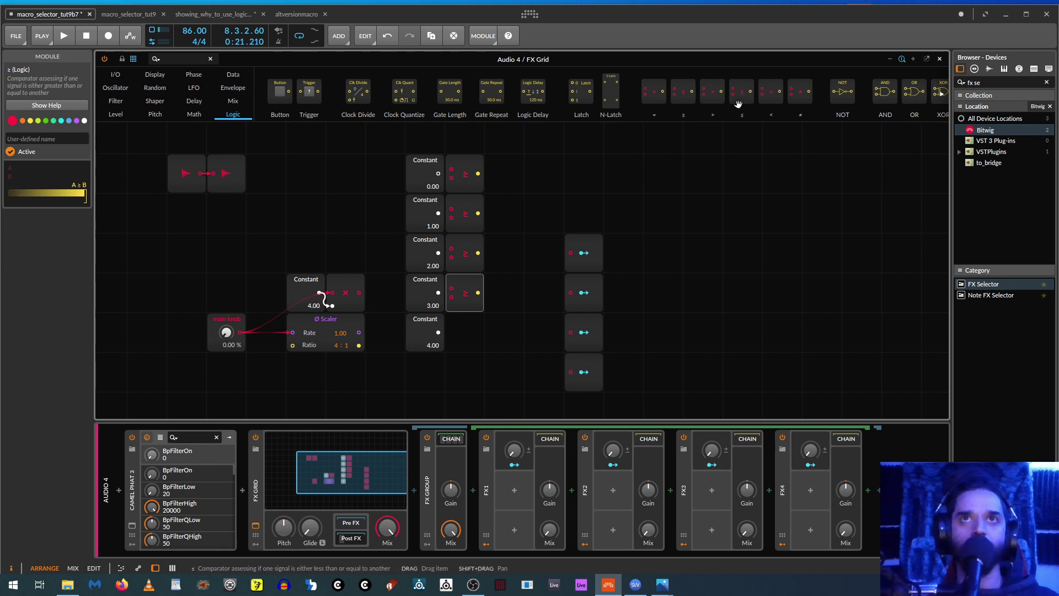
Step: Place less-than (<) comparators beside the first three ≥ comparators and a less-than-or-equal (≤) comparator beside the fourth
left_click_drag(772, 93, 505, 164)
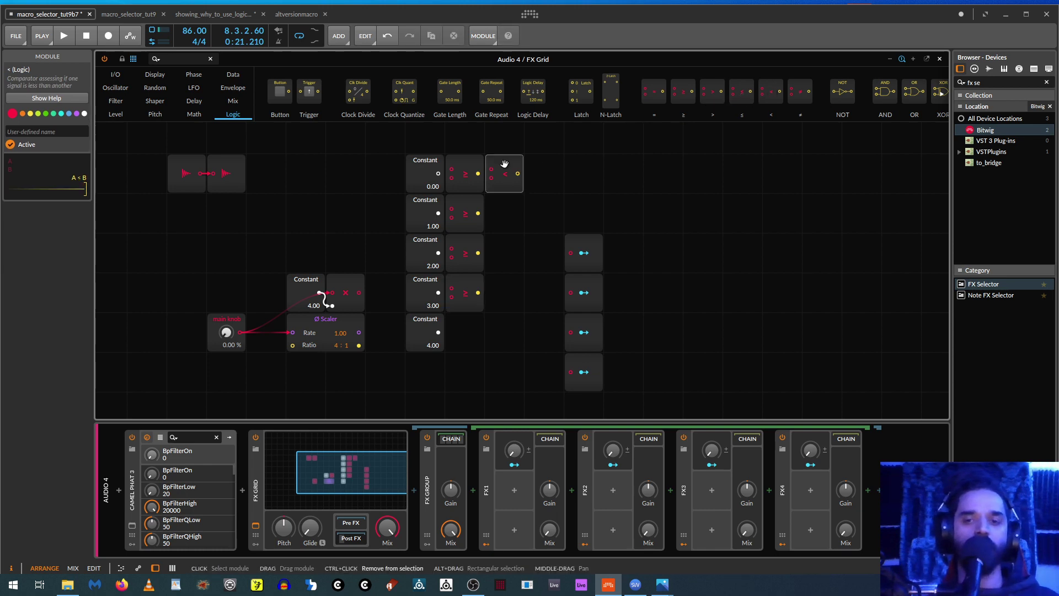
left_click_drag(740, 91, 495, 301)
left_click_drag(501, 166, 504, 242)
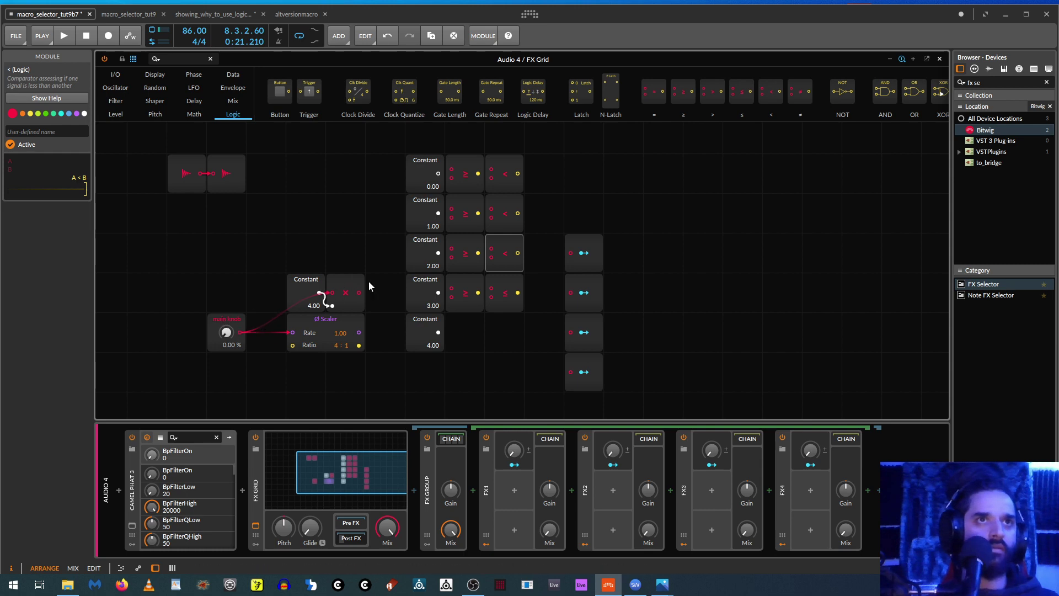
Step: Connect the Multiply module's output to the A input of all four ≥ comparators
left_click_drag(359, 293, 452, 169)
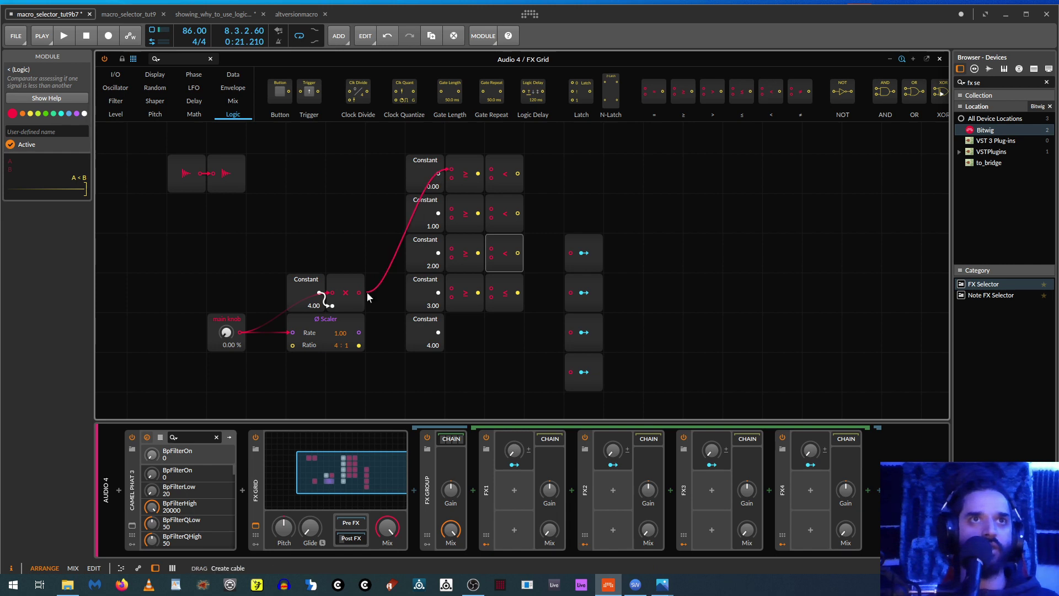
left_click_drag(359, 292, 451, 209)
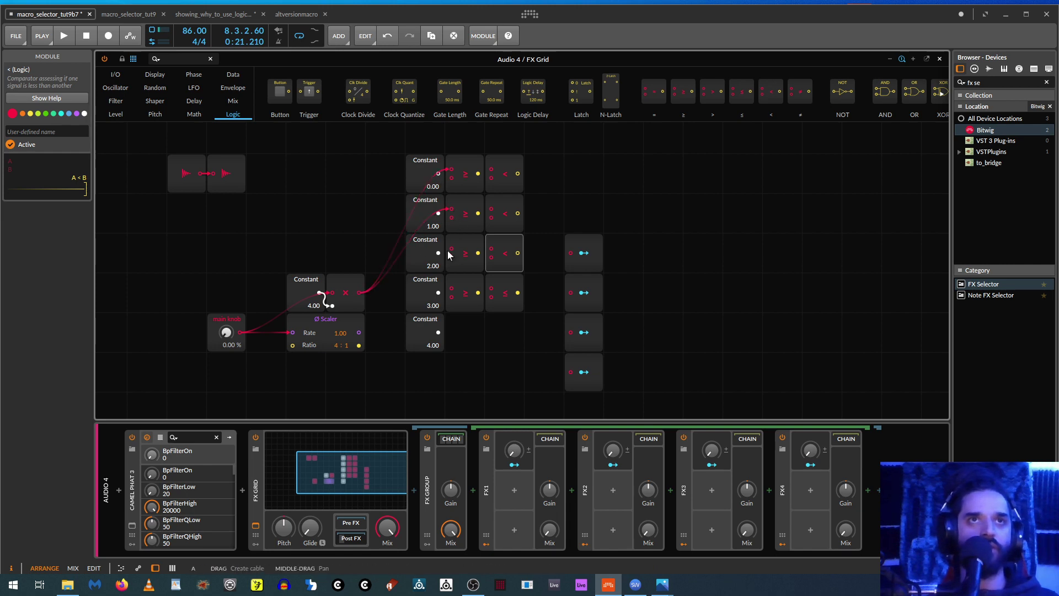
left_click_drag(451, 249, 358, 293)
left_click_drag(359, 293, 451, 289)
Step: Connect the Multiply module's output to the A inputs of the three < comparators and the ≤ comparator
left_click_drag(359, 291, 491, 209)
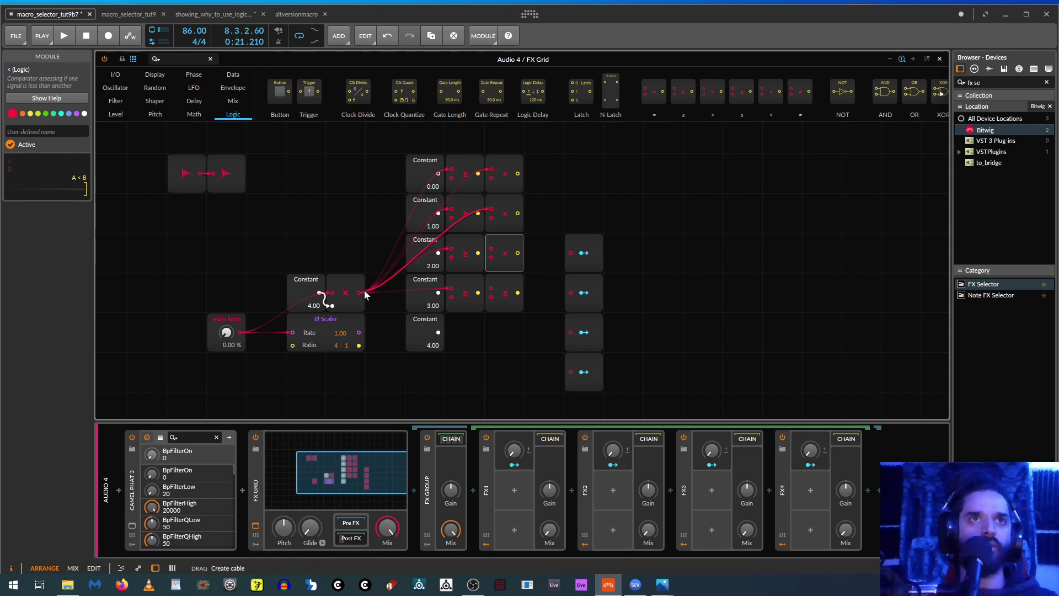
left_click_drag(362, 293, 491, 249)
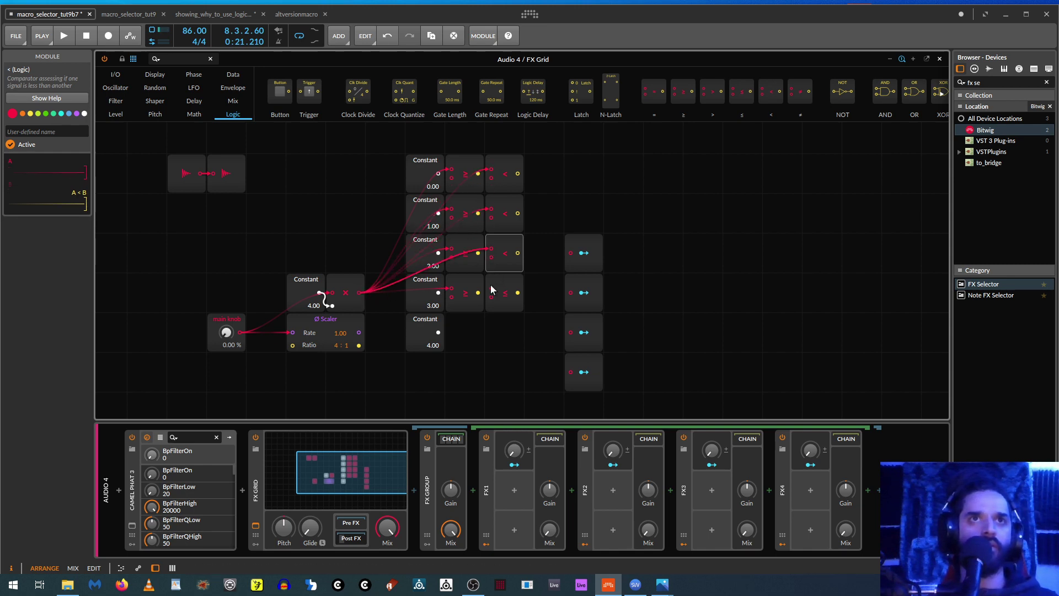
left_click_drag(493, 290, 359, 295)
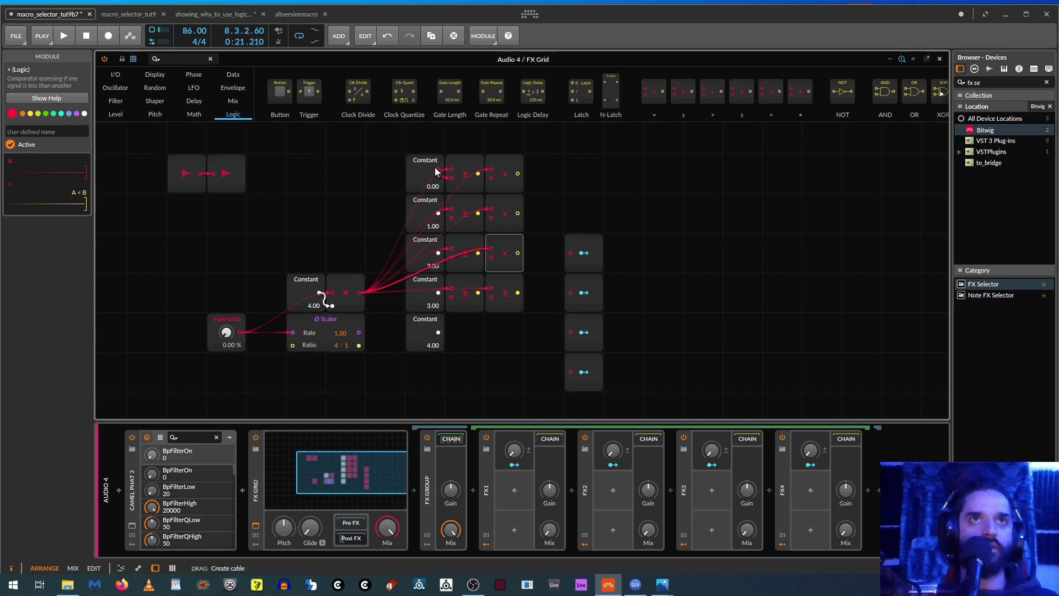
Step: Connect constants 0 to 3 to the ≥ comparators' B inputs and constants 1 to 4 to the B inputs of the < and ≤ comparators
left_click_drag(438, 174, 452, 178)
left_click_drag(438, 213, 451, 216)
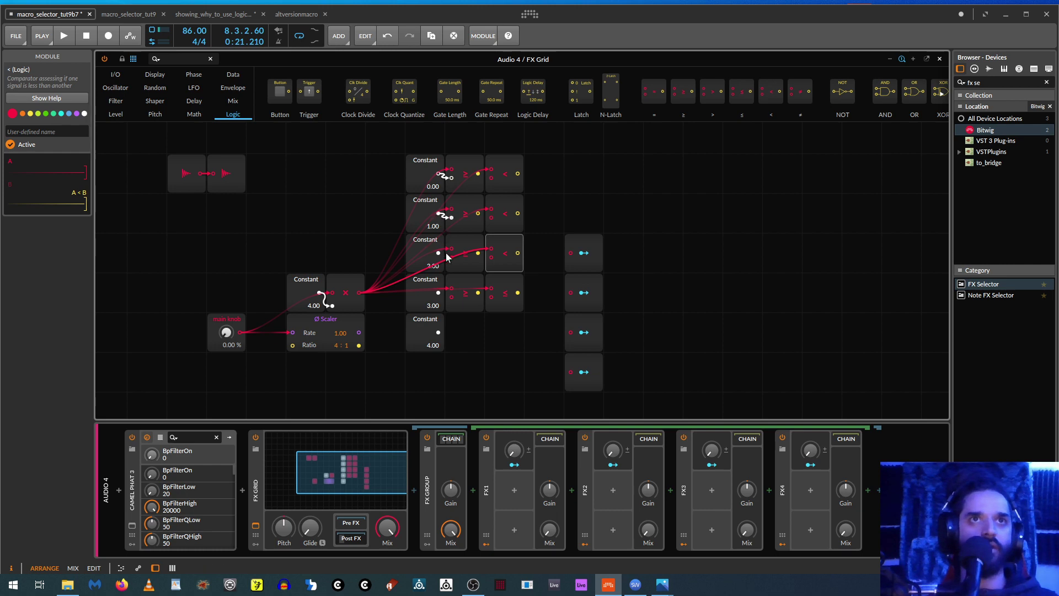
left_click_drag(438, 253, 450, 257)
left_click_drag(438, 293, 451, 297)
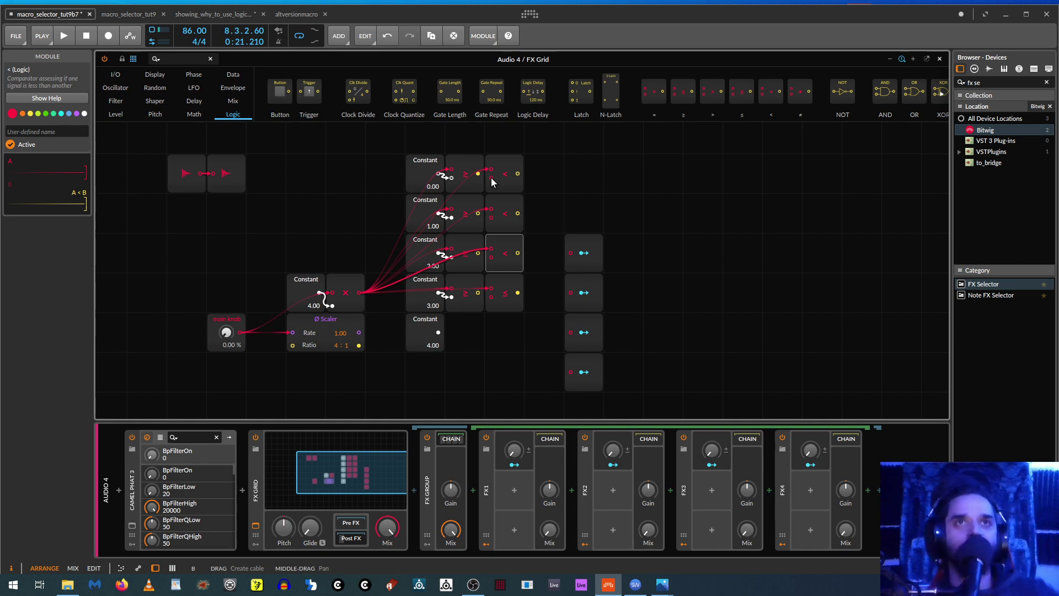
left_click_drag(491, 177, 439, 332)
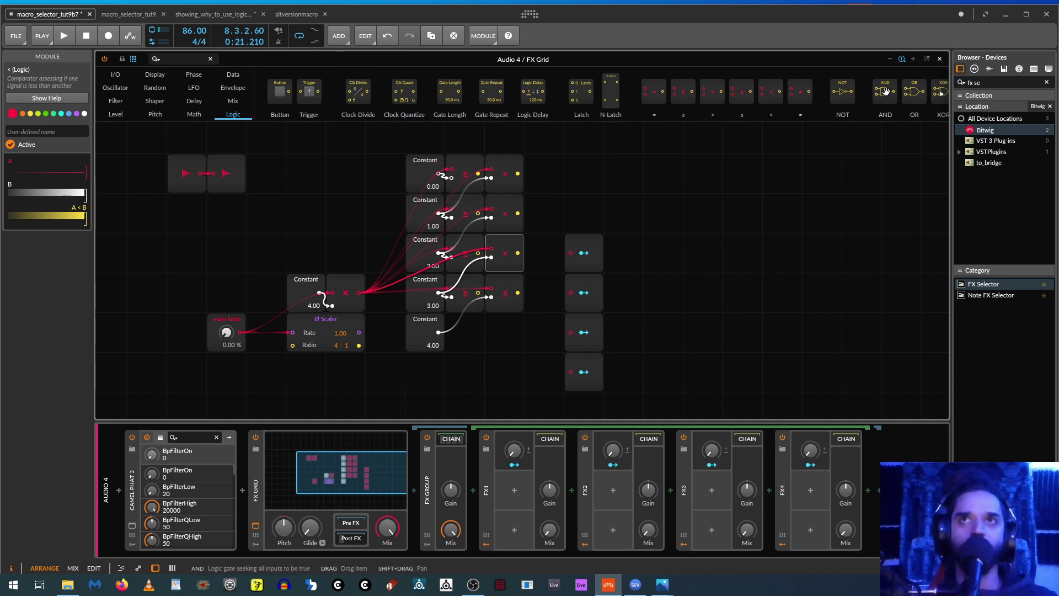
Step: Place an AND gate at the end of each comparator row and align the four Modulator Out modules with those rows, leaving a one-cell gap
left_click_drag(886, 91, 539, 288)
left_click_drag(567, 224, 607, 395)
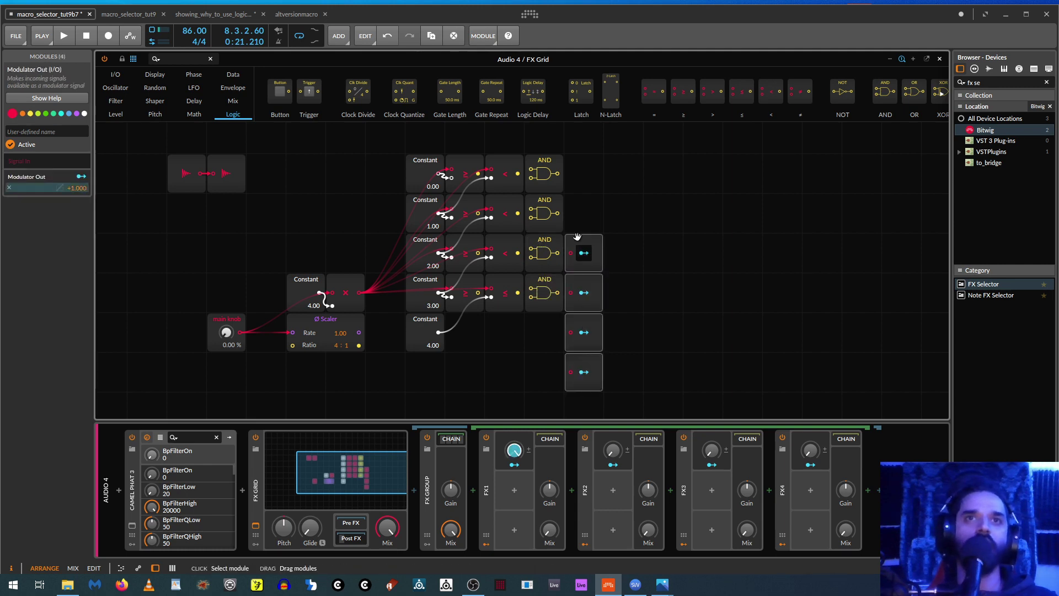
left_click_drag(599, 268, 640, 186)
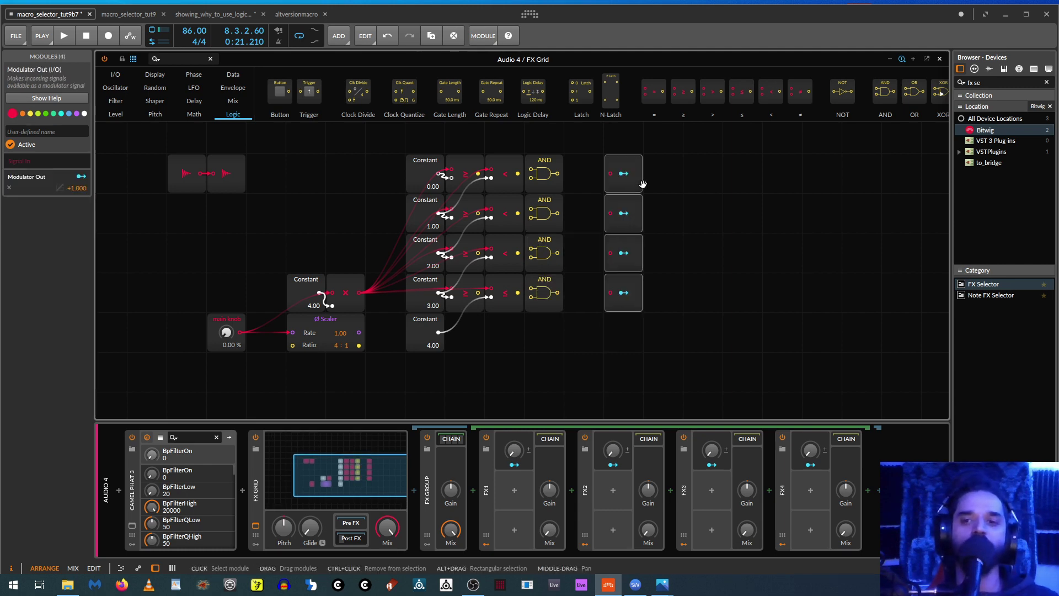
left_click(694, 210)
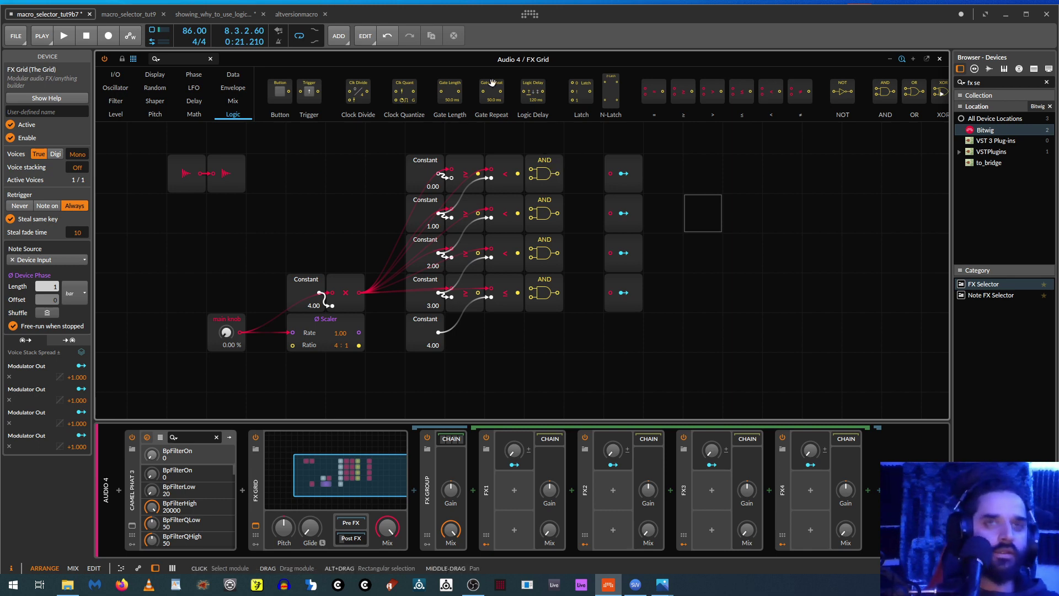
Step: Find the Select module and place one between the AND gate and the Modulator Out in each of the four rows
left_click(186, 57)
type("select")
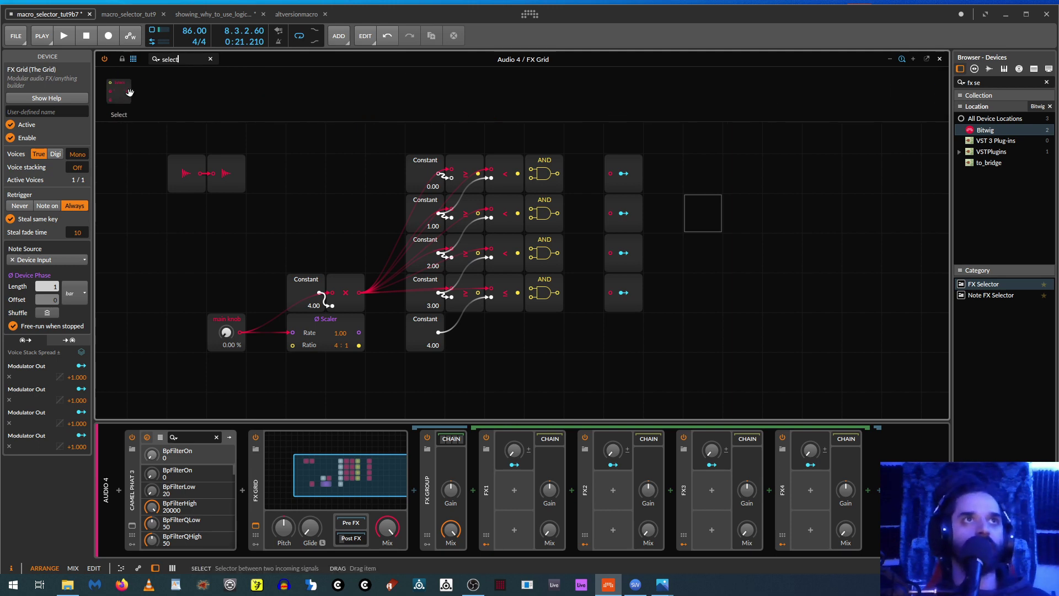
left_click_drag(118, 92, 574, 160)
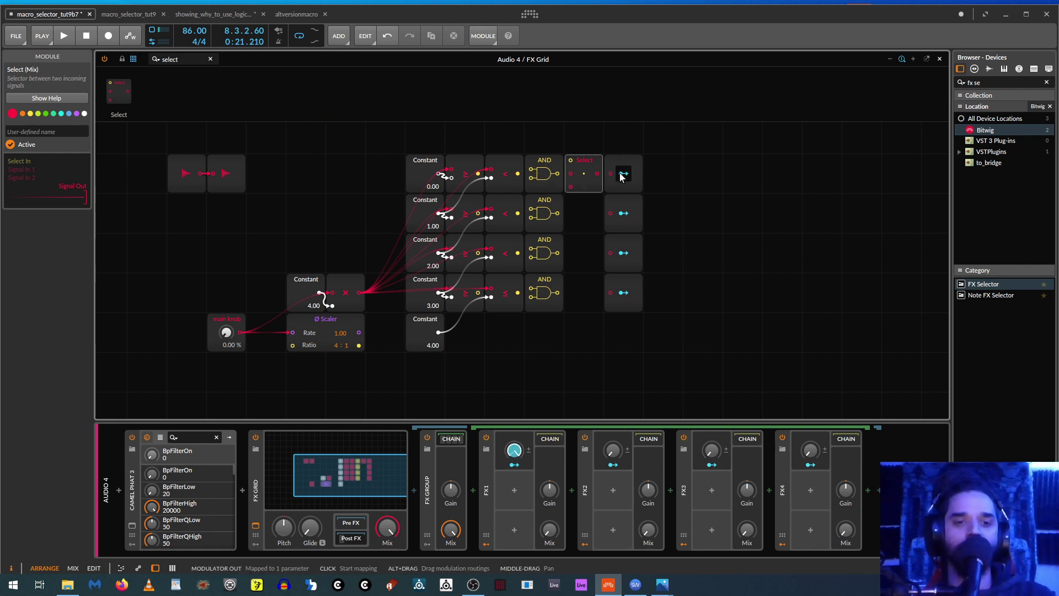
key("ctrl+c")
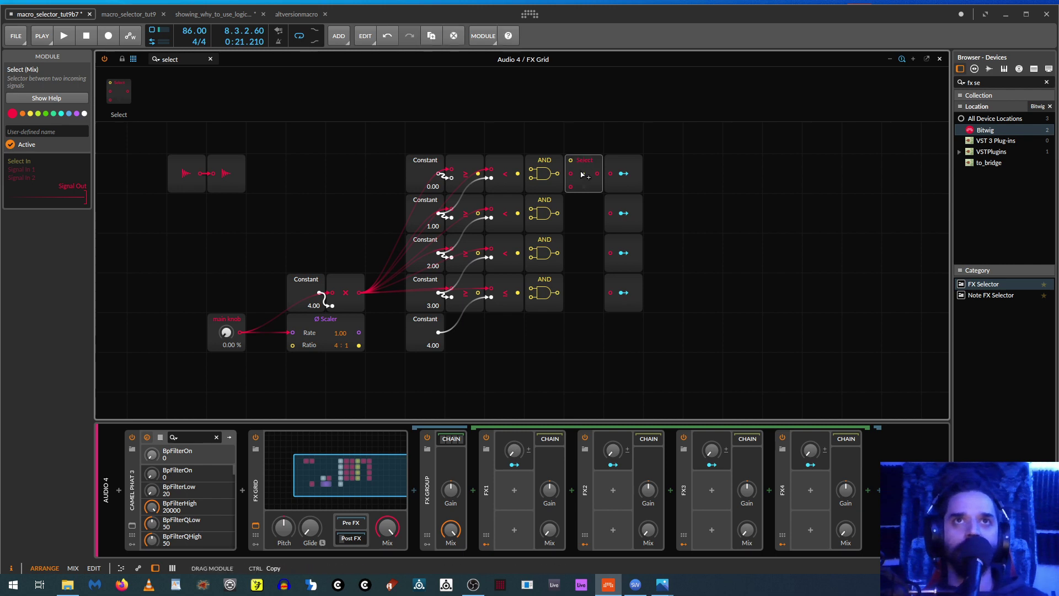
key("ctrl+v")
key("ctrl+v")
key("ctrl+v")
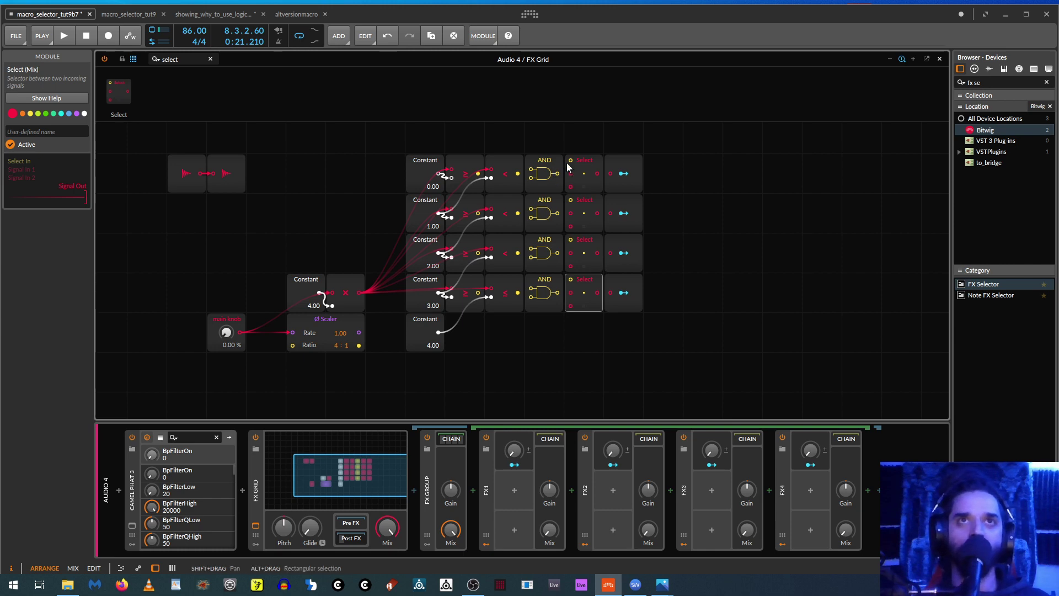
Step: Connect each row's two comparator outputs to its AND gate, and each AND output to the select input of its Select module
left_click_drag(571, 161, 555, 215)
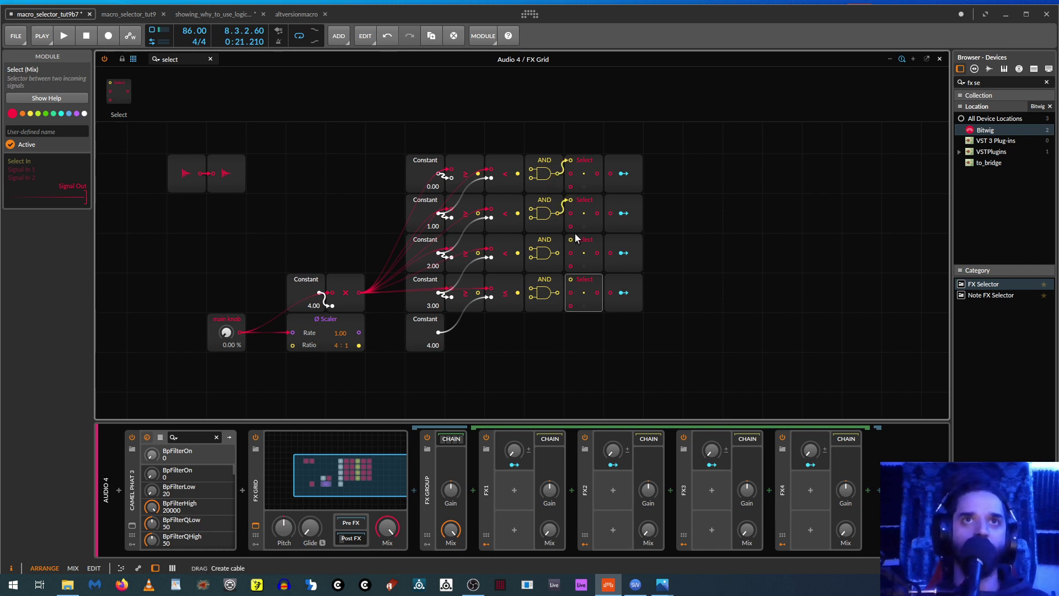
left_click_drag(567, 283, 558, 296)
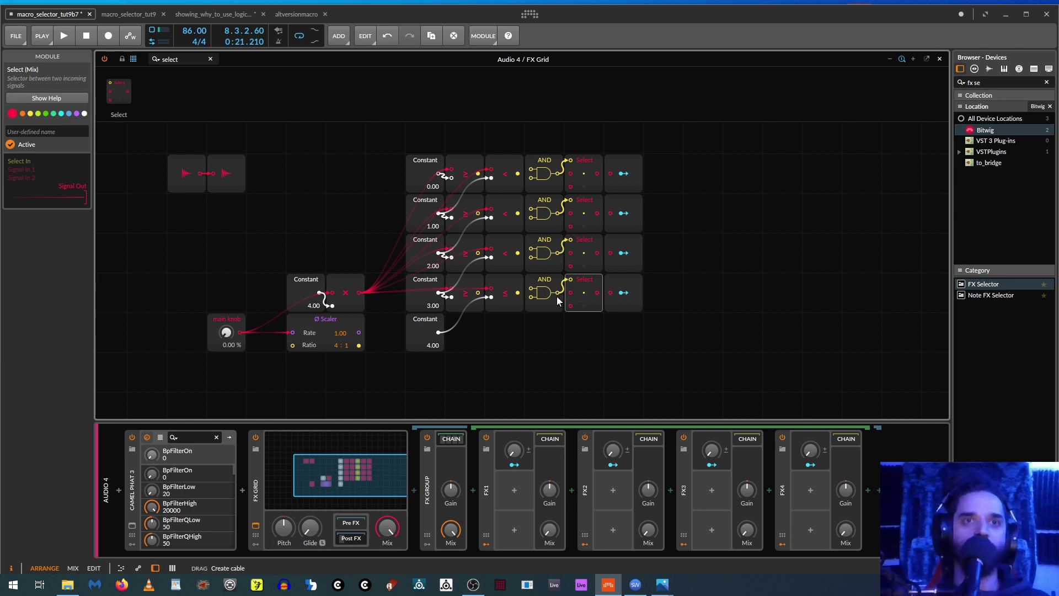
left_click_drag(532, 169, 490, 171)
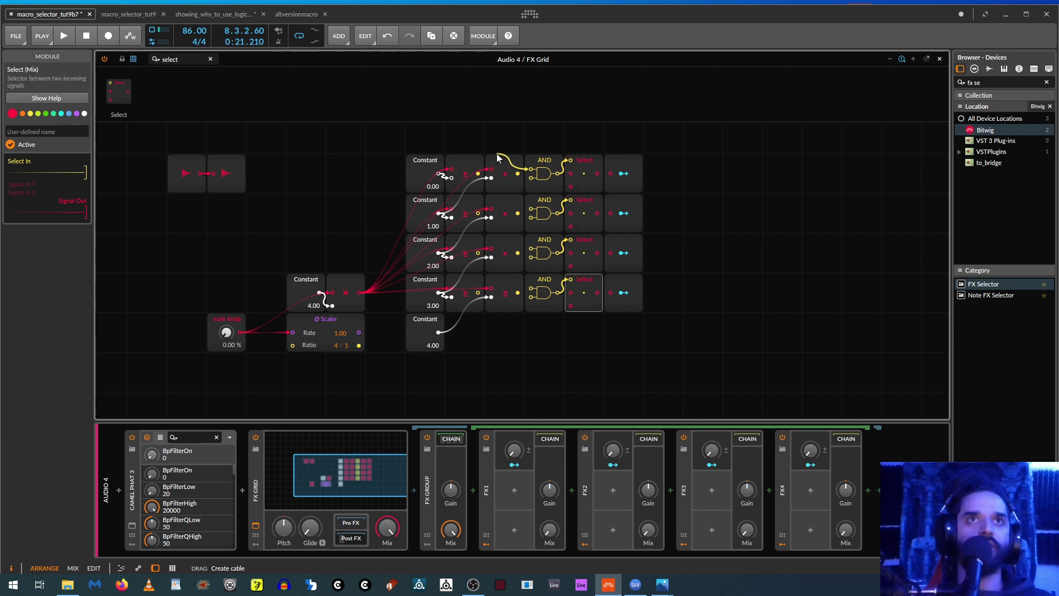
left_click_drag(503, 147, 518, 174)
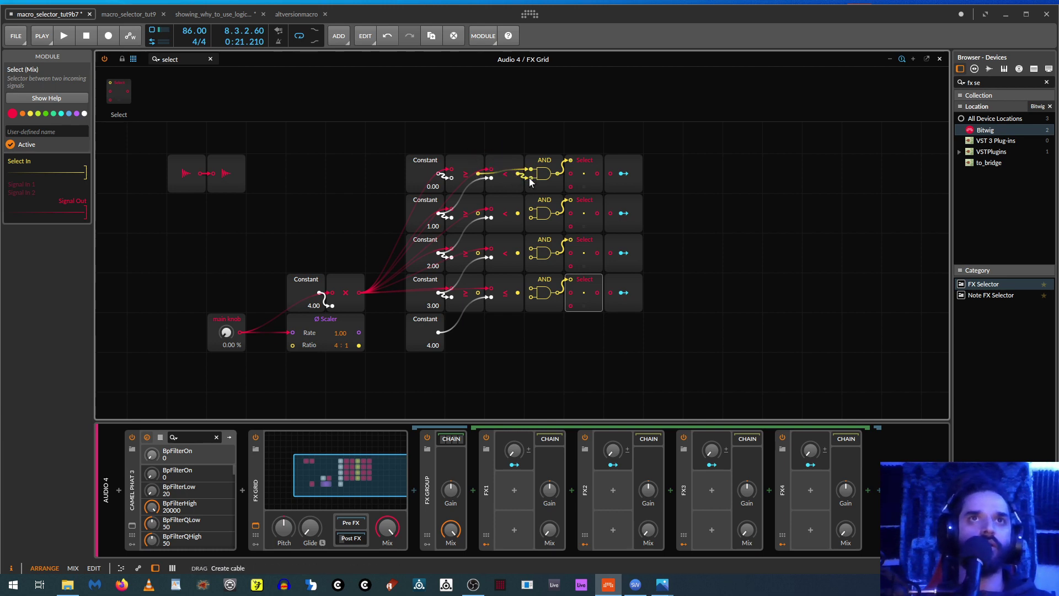
mouse_move(531, 209)
left_mouse_down()
mouse_move(478, 213)
mouse_move(518, 213)
left_mouse_up()
left_click_drag(531, 248, 478, 252)
left_click_drag(531, 258, 519, 294)
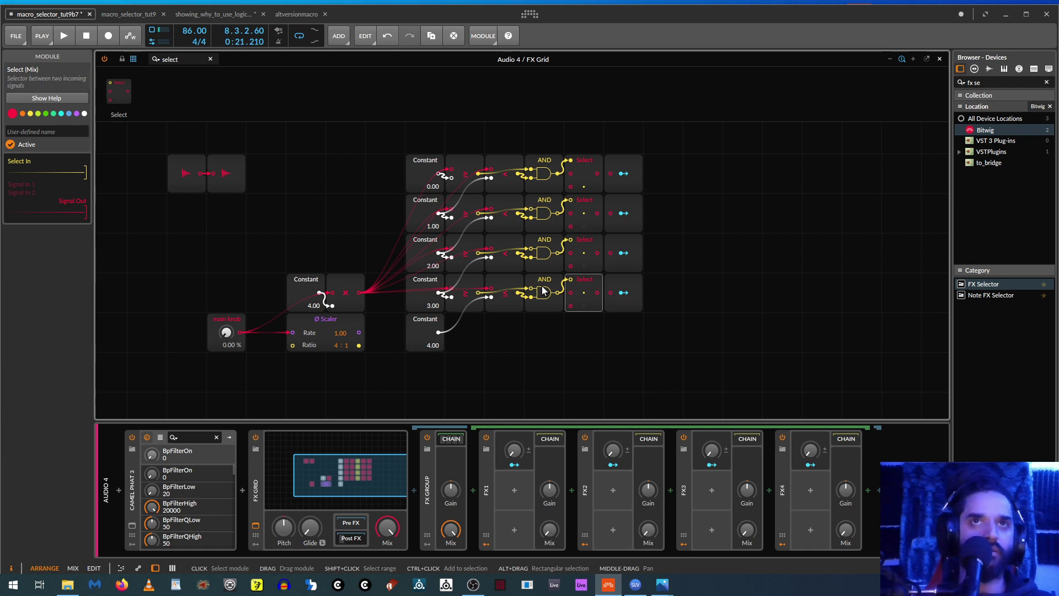
Step: Connect the signal output of each Select module to the Modulator Out in the same row
left_click_drag(597, 174, 610, 174)
left_click_drag(597, 213, 608, 215)
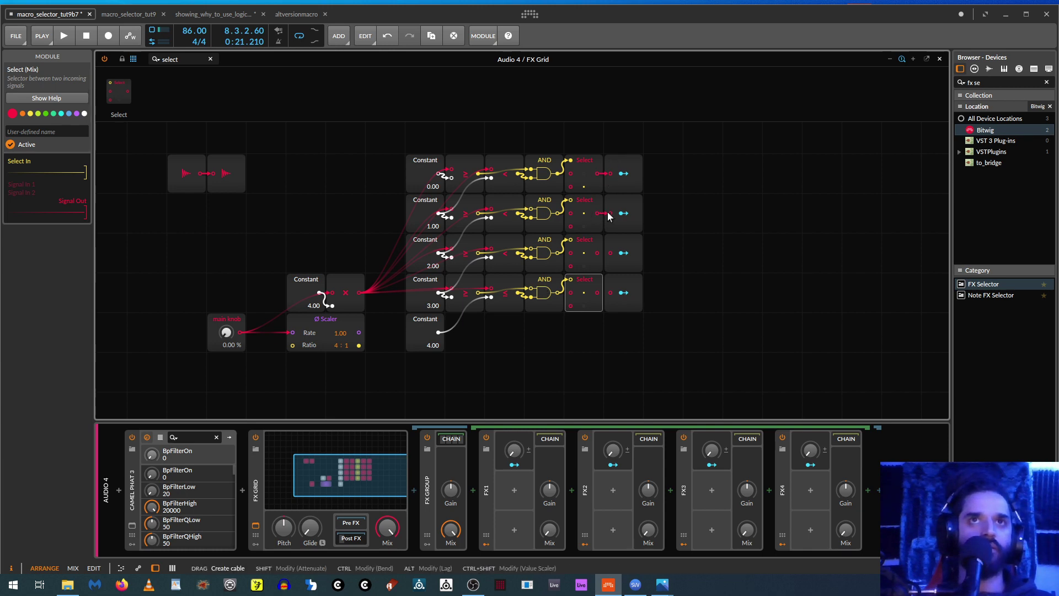
left_click_drag(597, 253, 610, 255)
left_click_drag(597, 292, 610, 296)
Step: Check the main knob and the parameter mapping of the first row's Modulator Out
left_click_drag(230, 333, 230, 328)
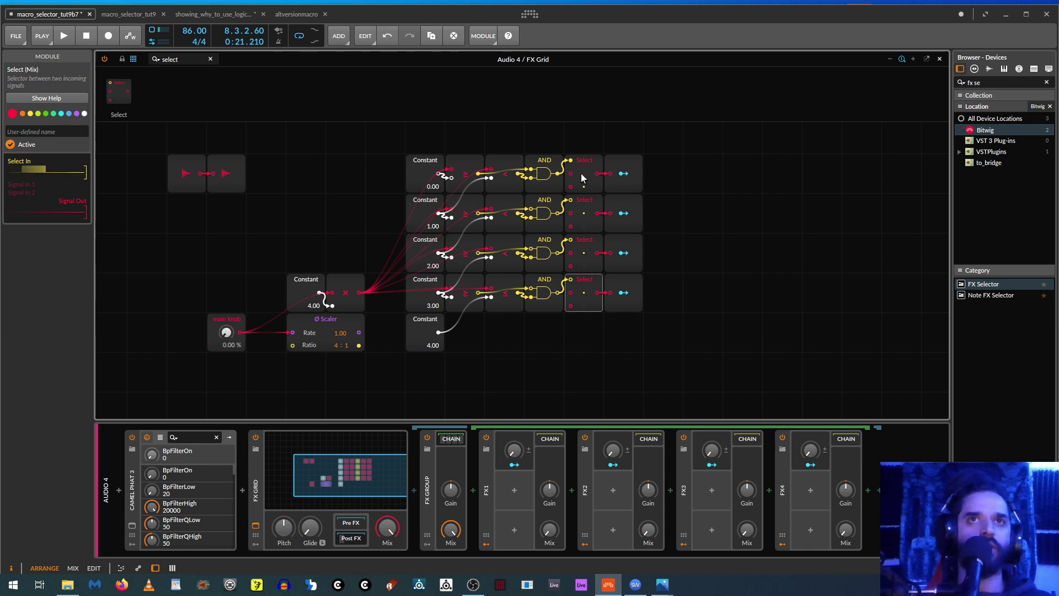
left_click(624, 174)
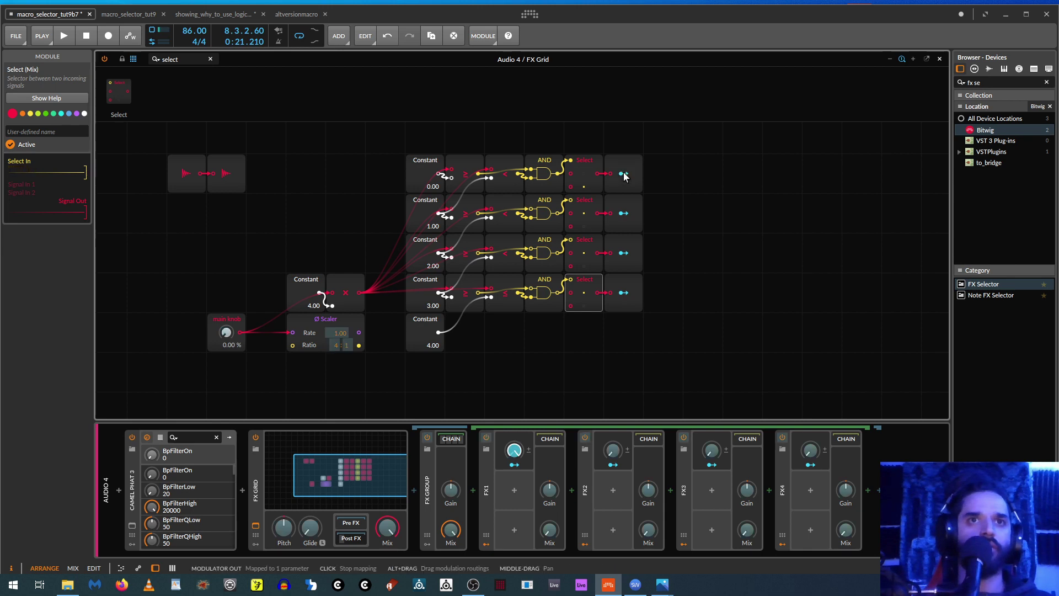
left_click(624, 174)
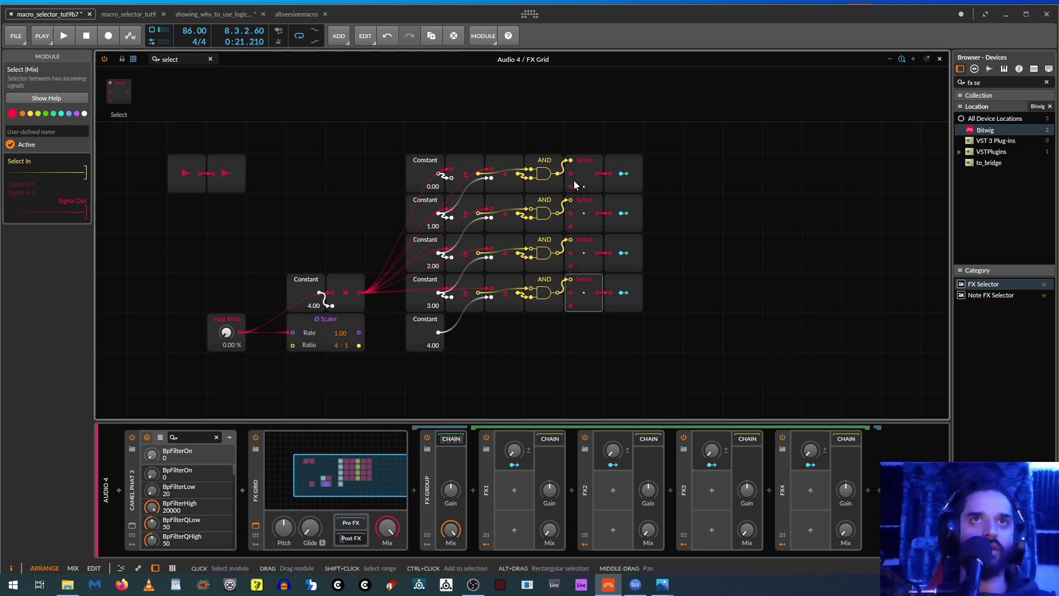
Step: Connect the Ø Scaler's output to the second signal input of all four Select modules and test it by sweeping the main knob
left_click_drag(574, 180, 389, 301)
key("ctrl+z")
left_click_drag(570, 187, 571, 227)
left_click_drag(571, 267, 570, 306)
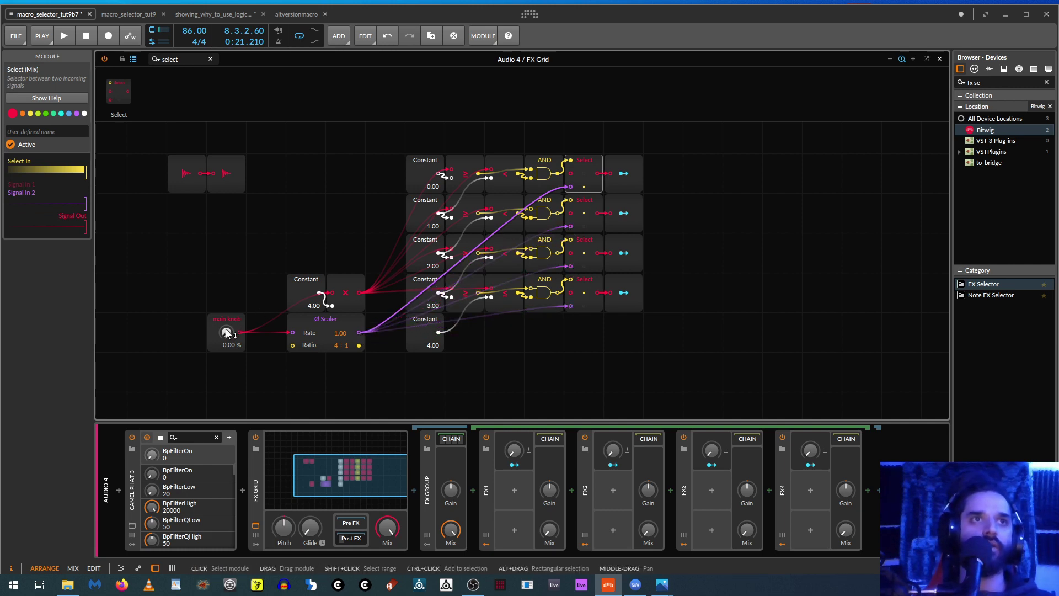
left_click_drag(226, 332, 226, 289)
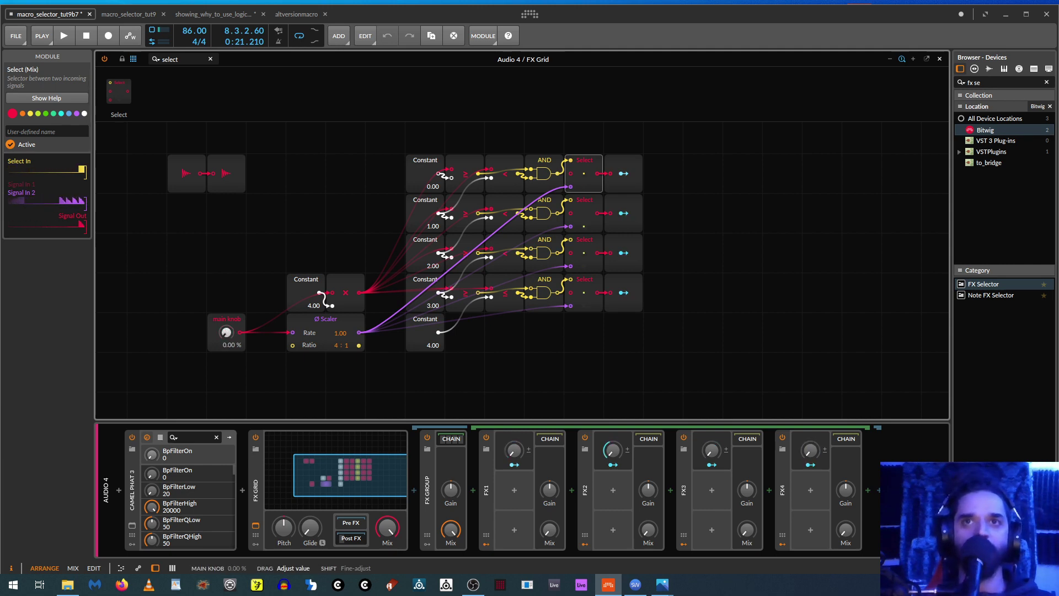
left_click_drag(226, 289, 226, 332)
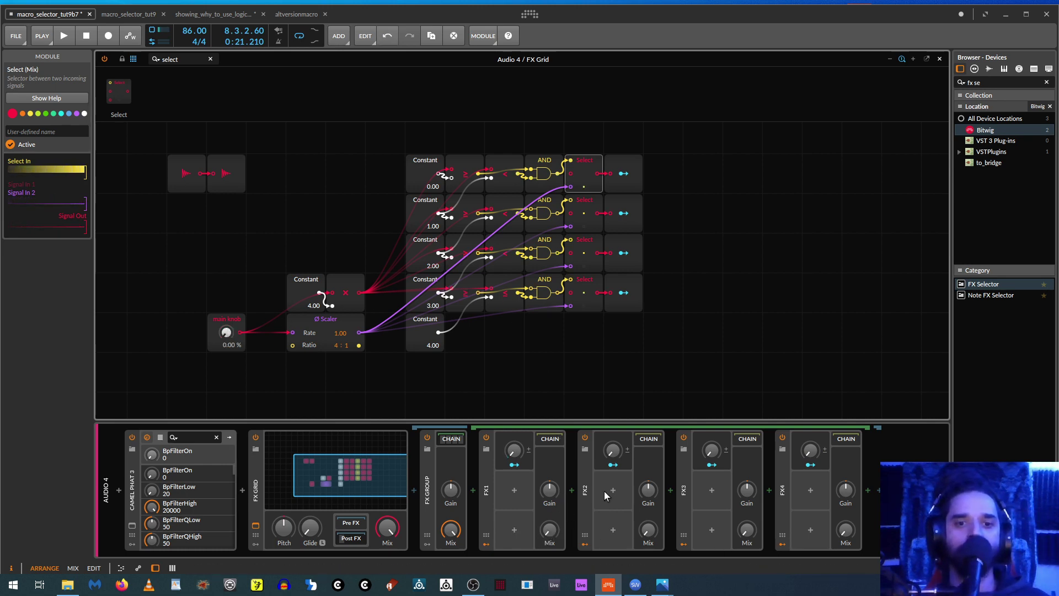
Step: Find the Lag module and place one in the empty grid area beyond the first row's Modulator Out
left_click(169, 60)
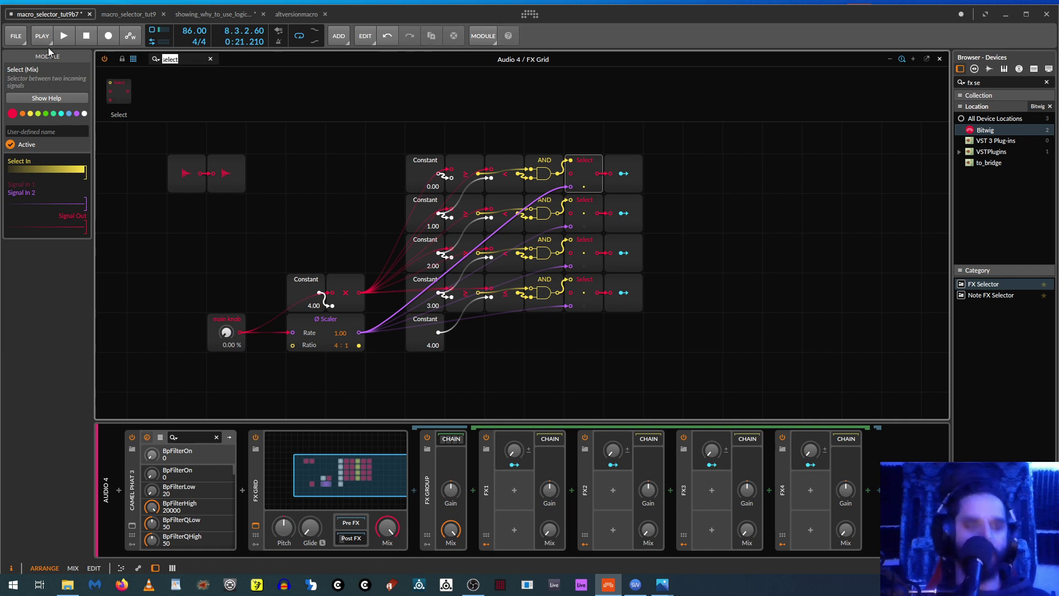
type("lag")
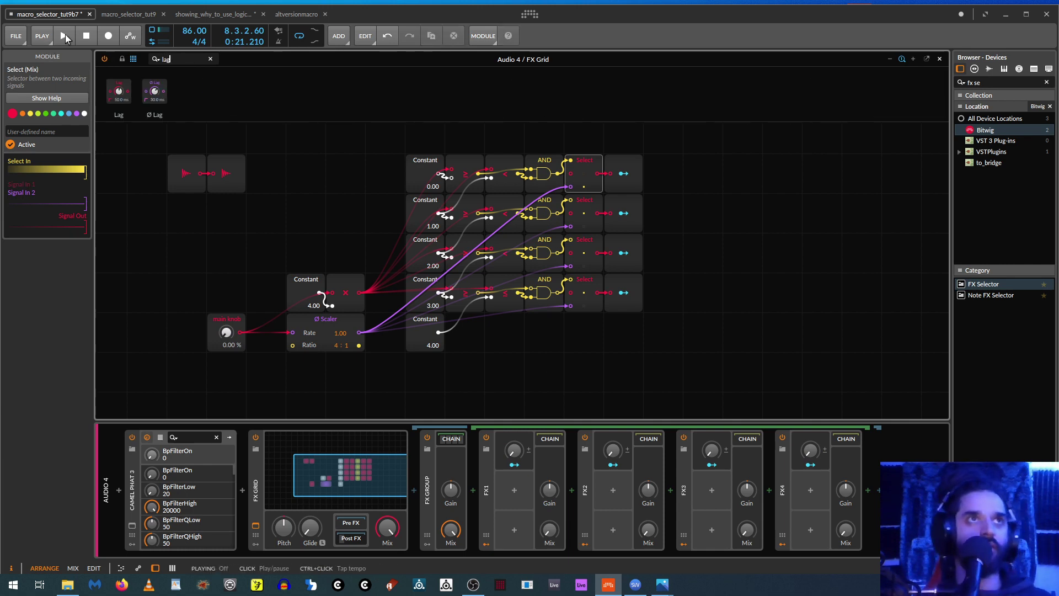
left_click_drag(128, 97, 742, 176)
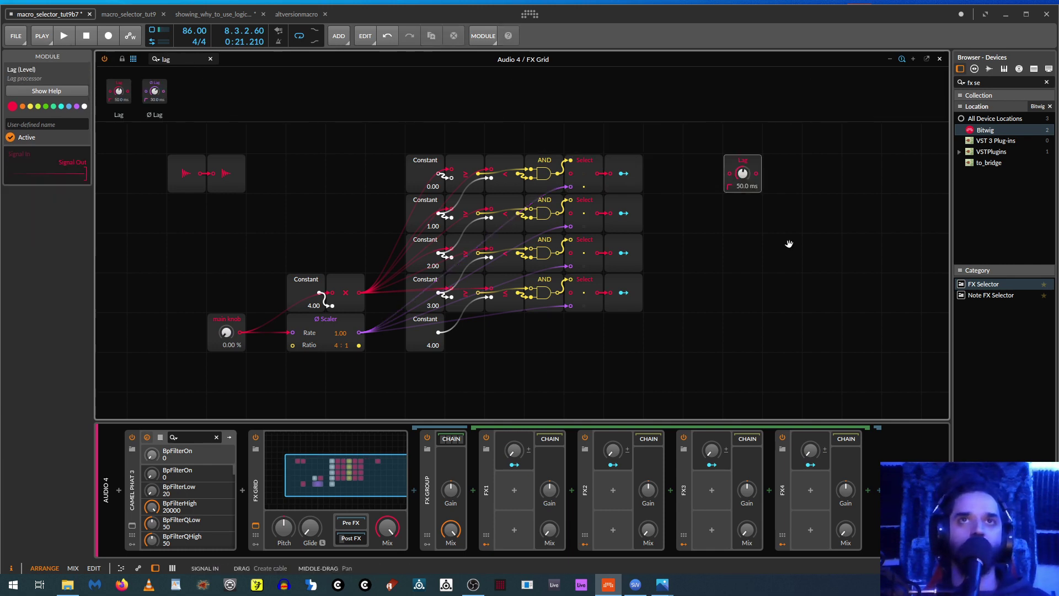
Step: Add a Label module beside each of the four Modulator Outs and shift the Lag module one cell further away
left_click_drag(789, 241, 647, 249)
key("BackSpace")
key("BackSpace")
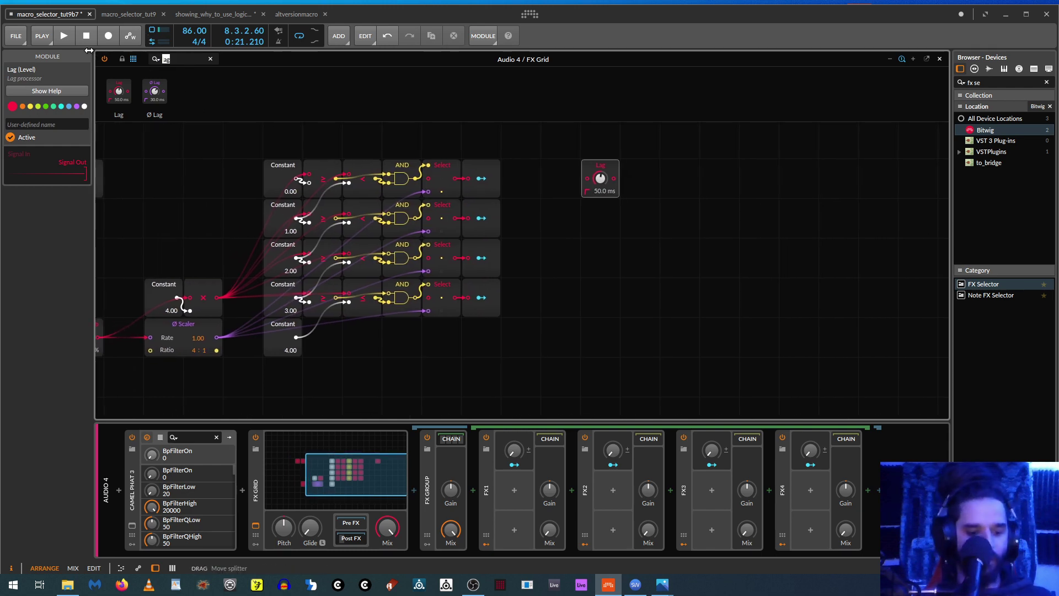
type("abel")
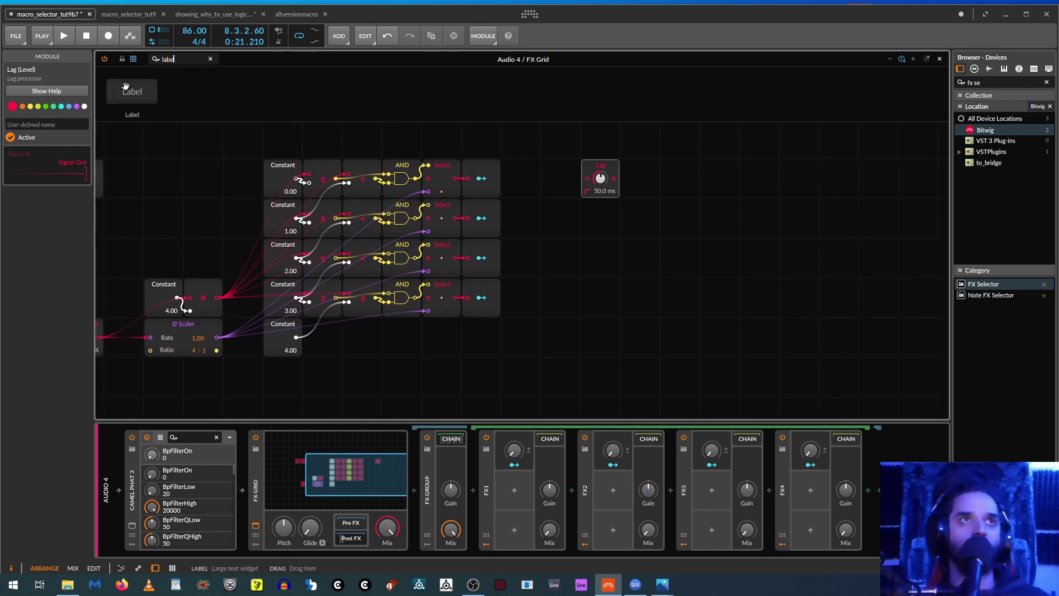
left_click_drag(132, 92, 540, 179)
left_click_drag(613, 172, 657, 173)
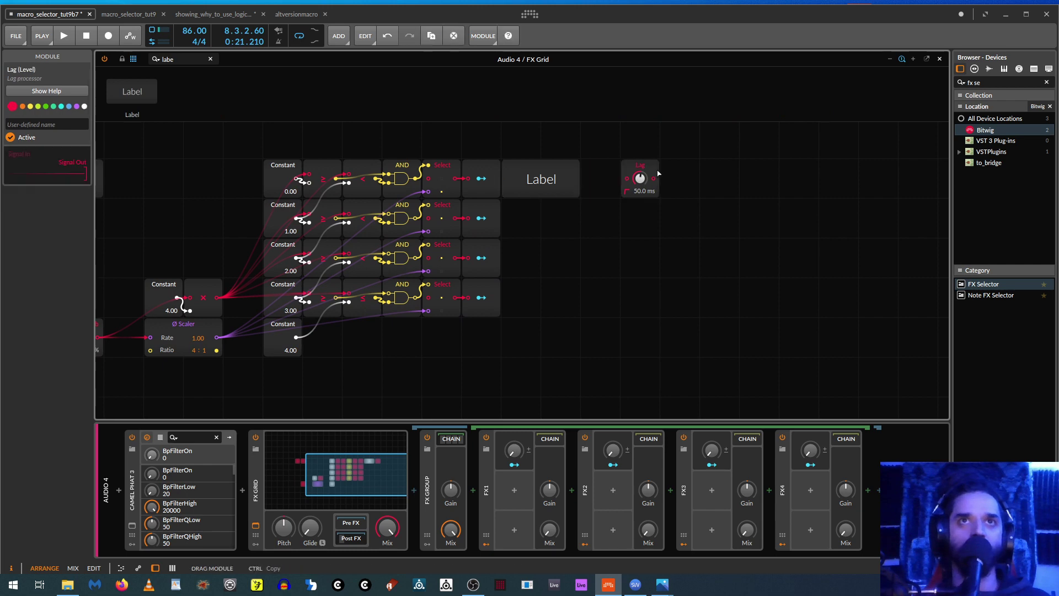
left_click(541, 163)
left_click_drag(539, 179, 533, 218)
left_click_drag(533, 220, 534, 298)
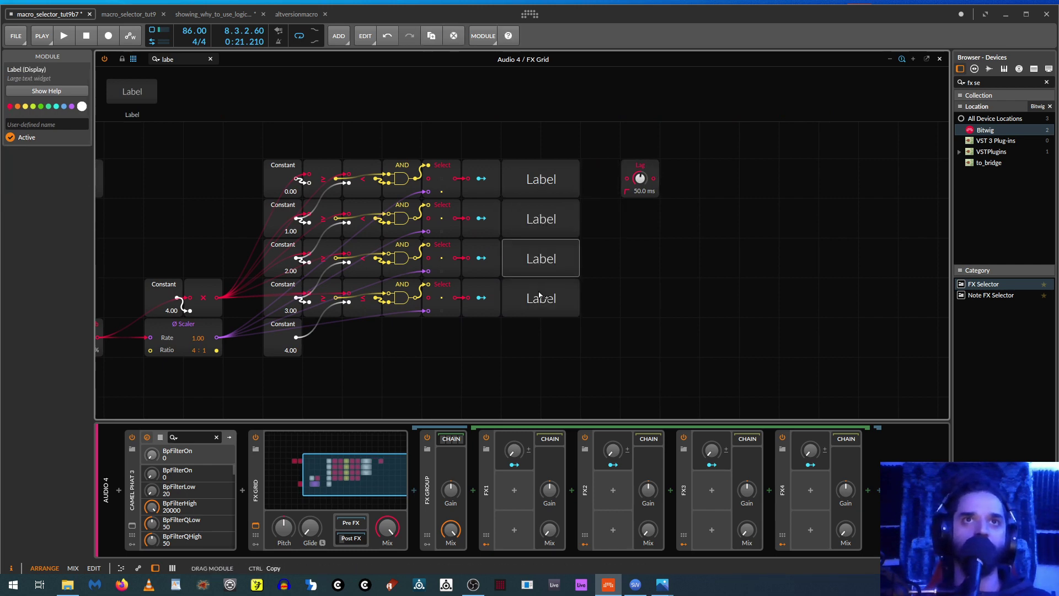
Step: Name the first row's label 0-25
left_click(540, 177)
left_click(42, 122)
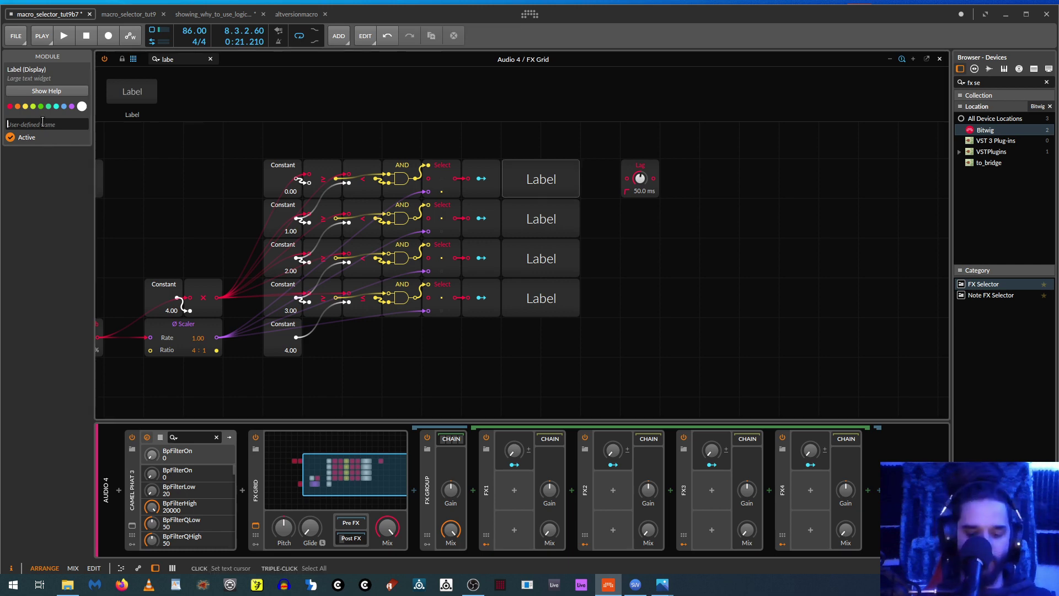
type("o-25")
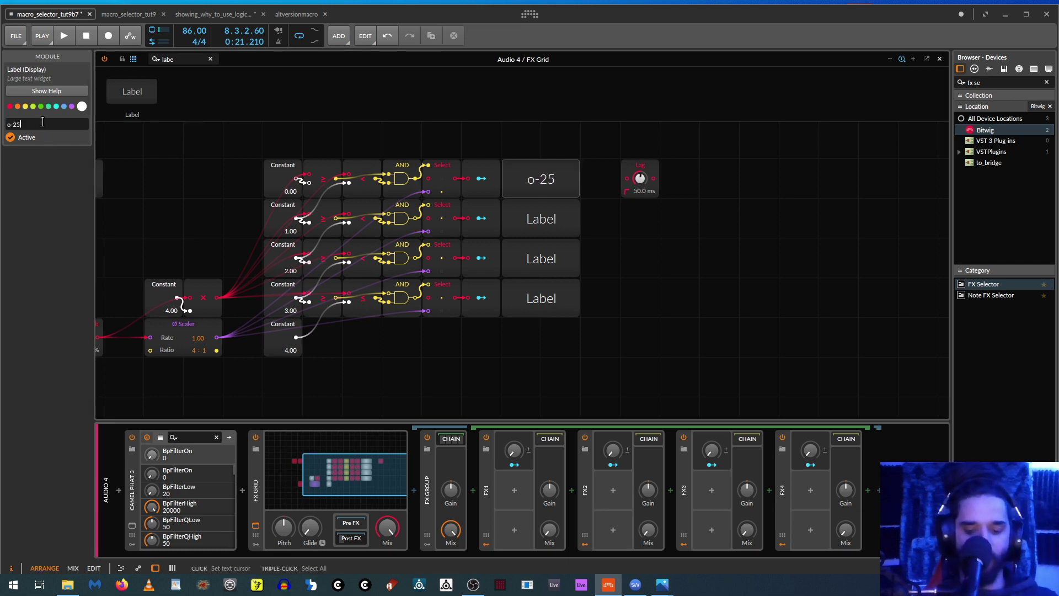
left_click(533, 183)
left_click(8, 124)
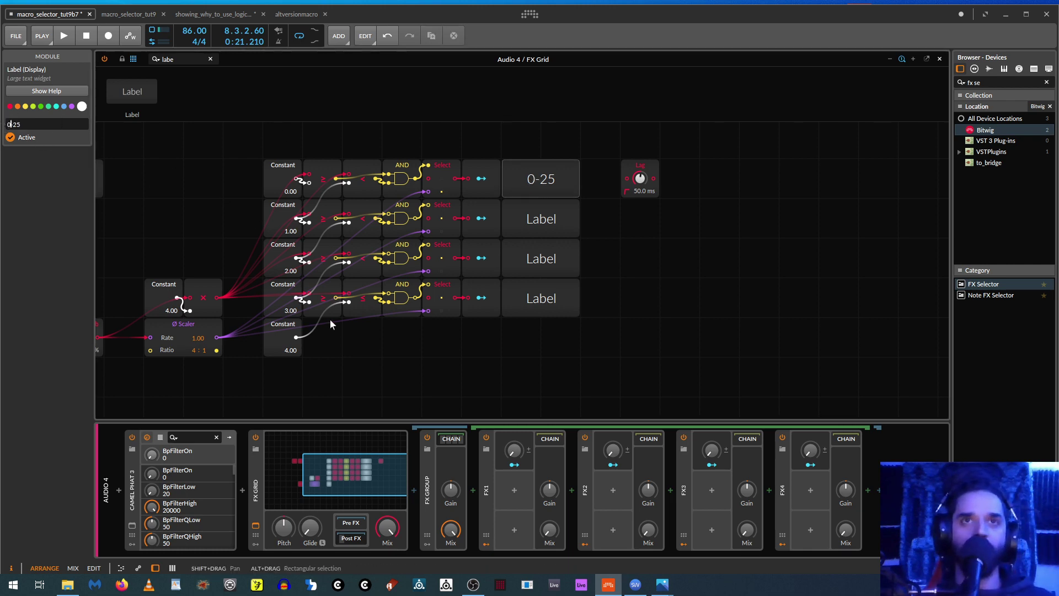
Step: Name the second row's label 25 -50
left_click(541, 219)
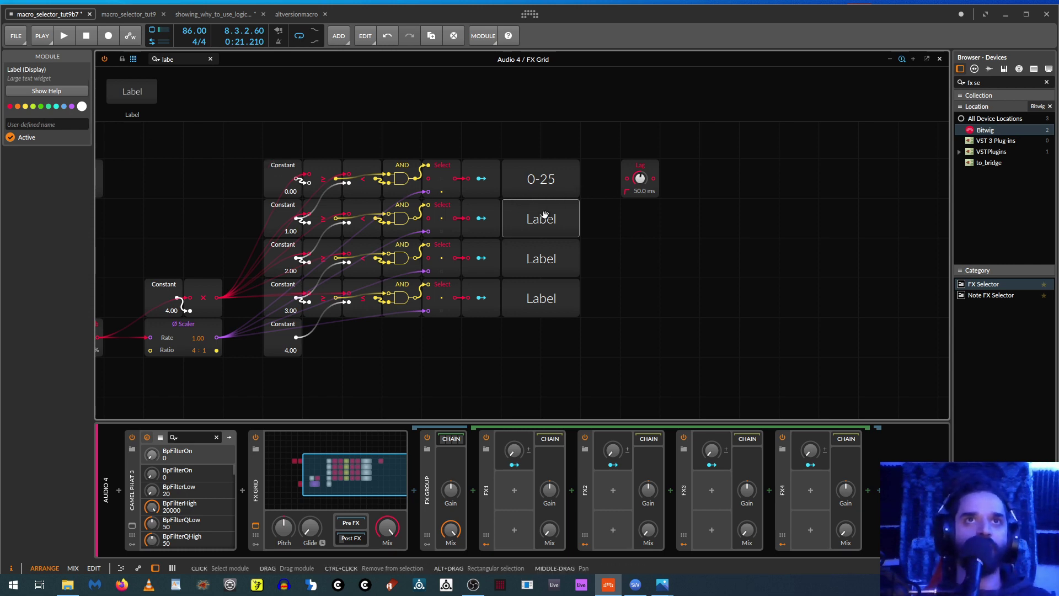
left_click(50, 126)
type("25 -50")
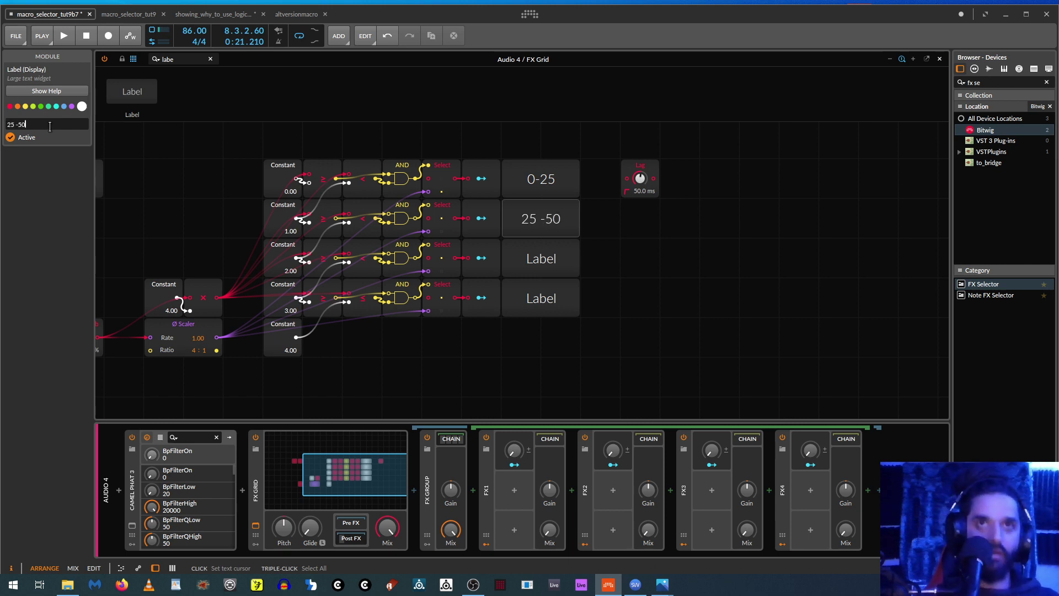
left_click(547, 249)
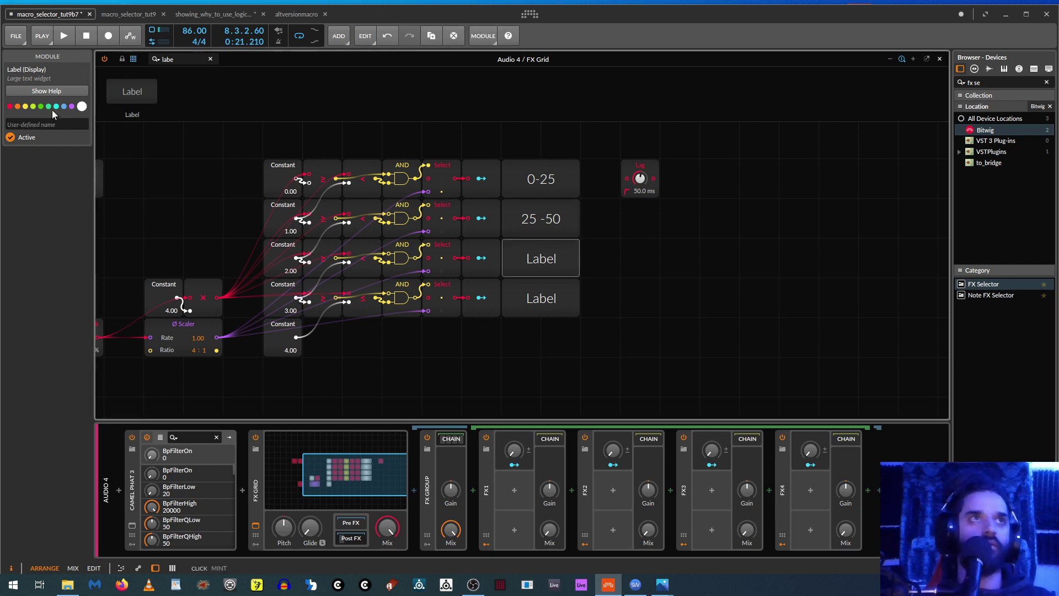
Step: Name the third row's label 50-75 and the fourth row's label 75-100
left_click(56, 125)
type("50-75")
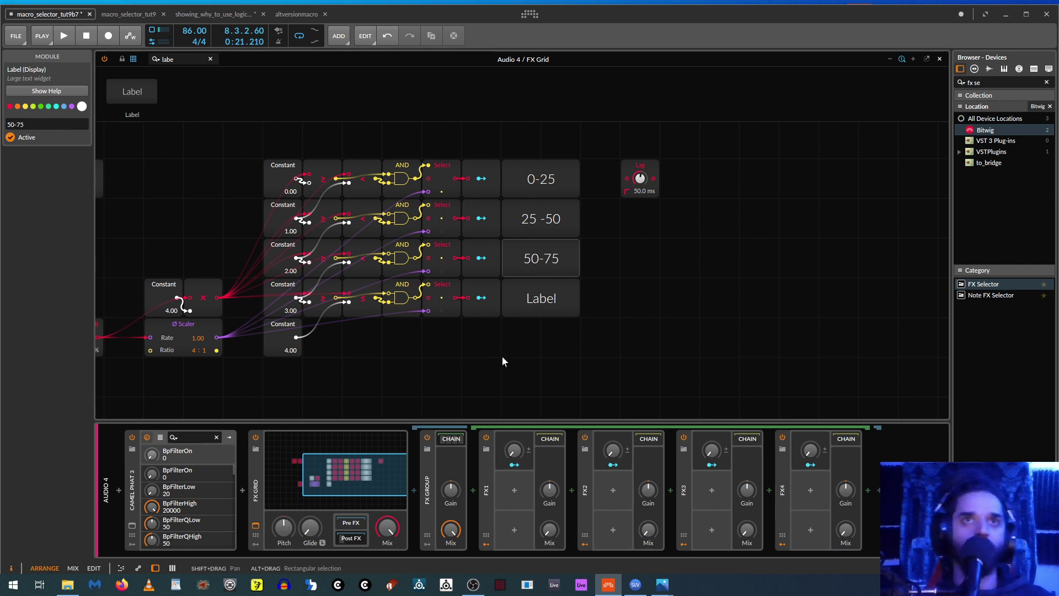
left_click(516, 305)
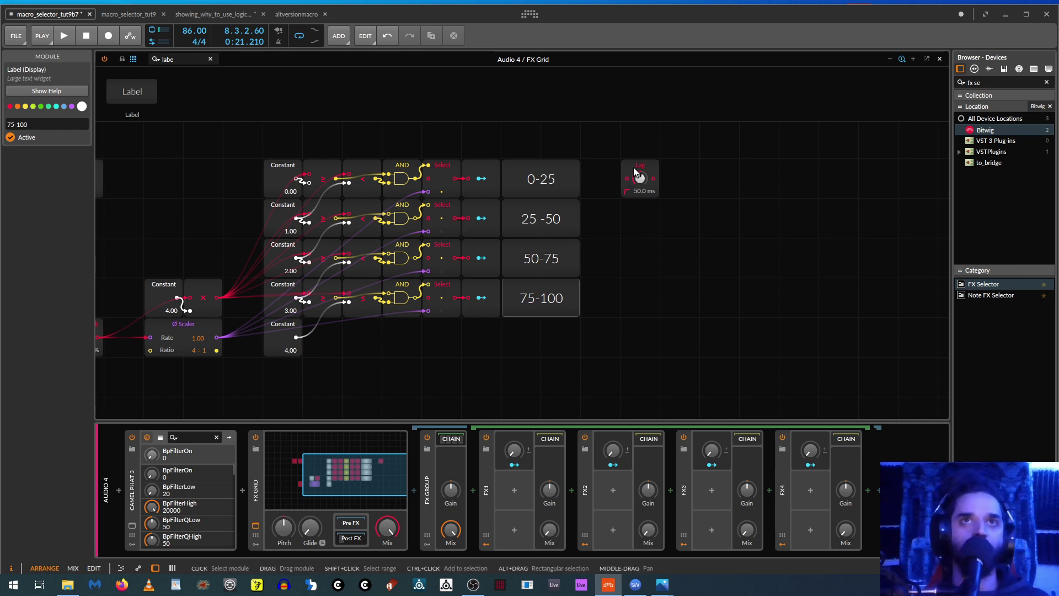
left_click_drag(628, 178, 414, 178)
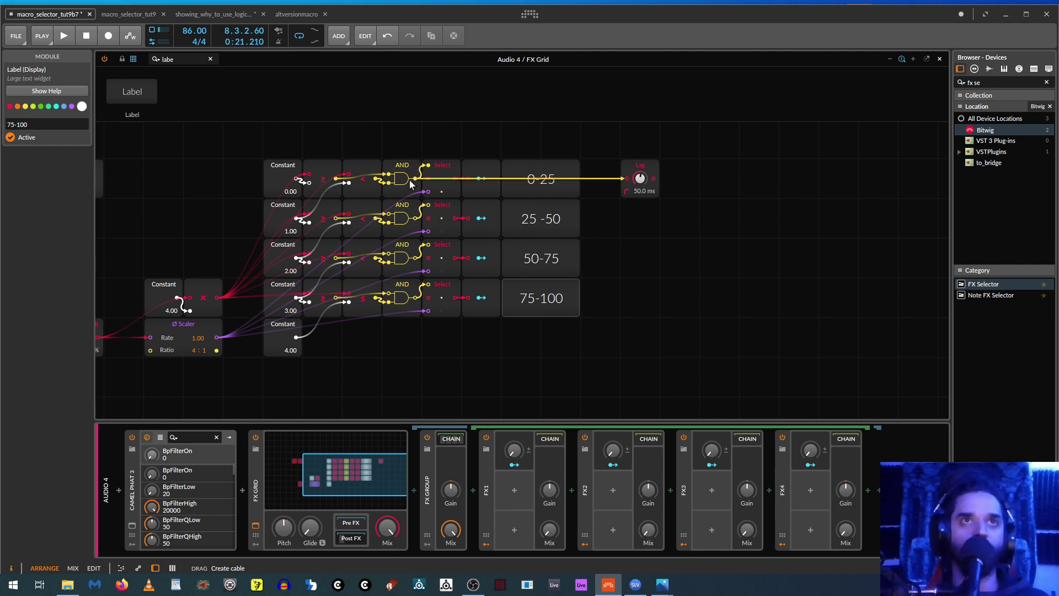
left_click(644, 167)
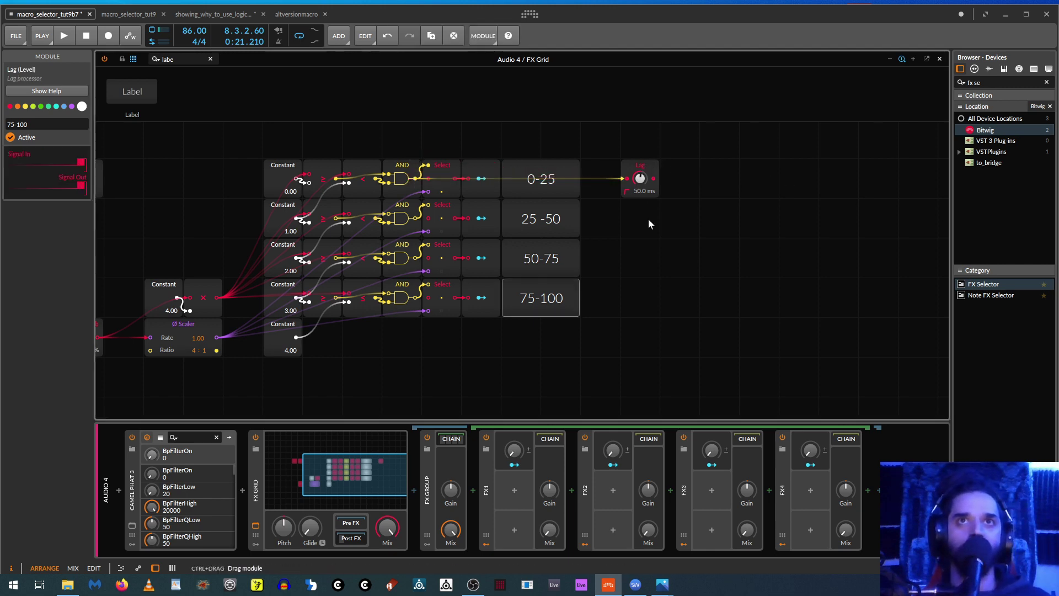
double_click(626, 179)
Step: Duplicate the Lag module into the other three rows and feed each Lag from its row's AND gate output
left_click_drag(640, 167, 643, 298)
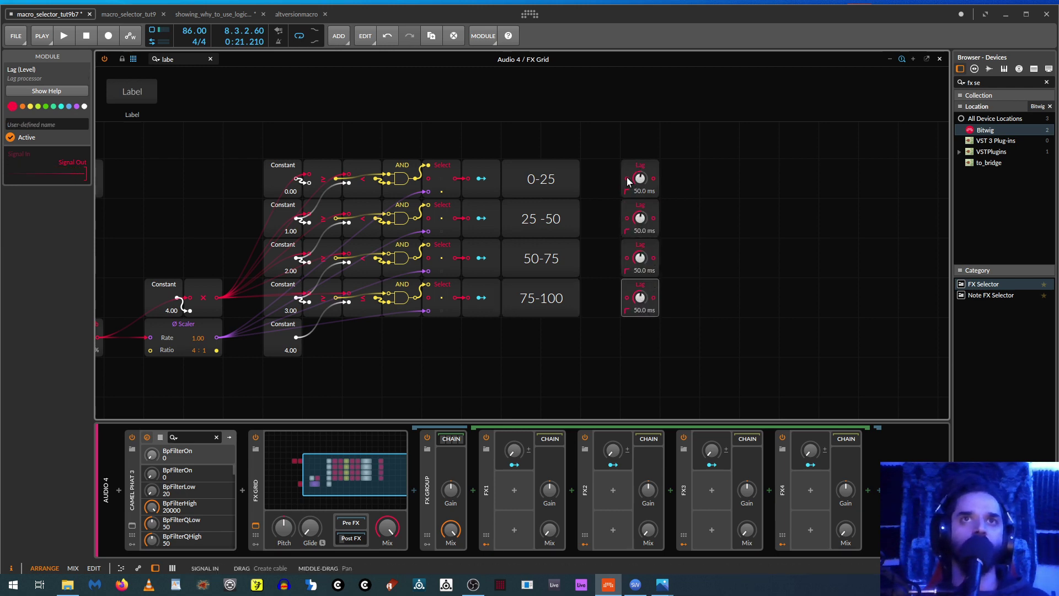
left_click_drag(627, 178, 461, 182)
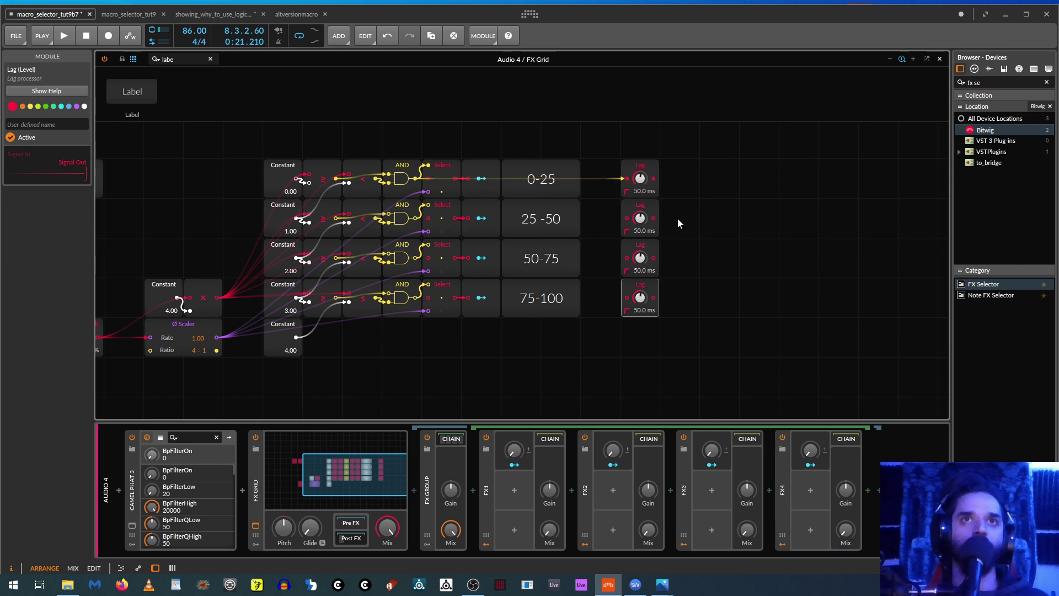
left_click_drag(626, 218, 461, 219)
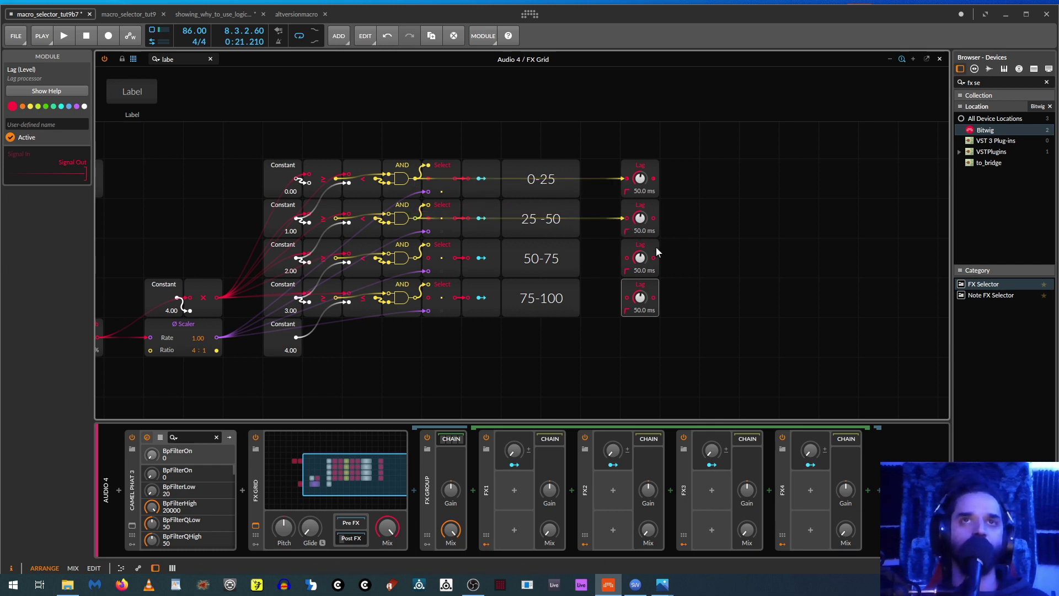
left_click_drag(627, 258, 436, 259)
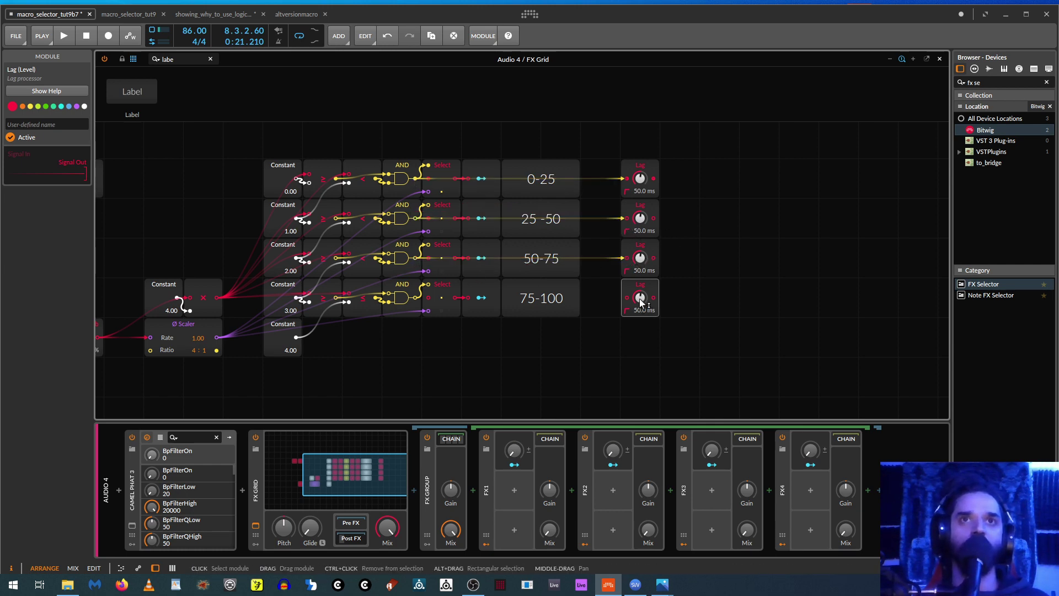
left_click_drag(627, 298, 420, 298)
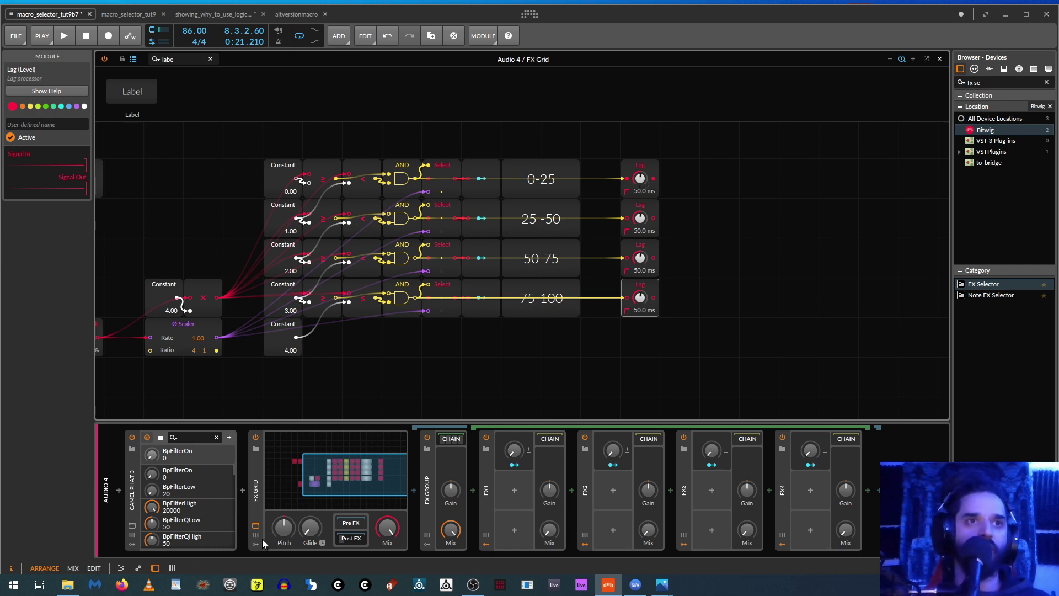
Step: Add a Macro modulator to the FX Grid device and map it to the grid's main knob at +1.000
left_click(256, 525)
left_click(273, 451)
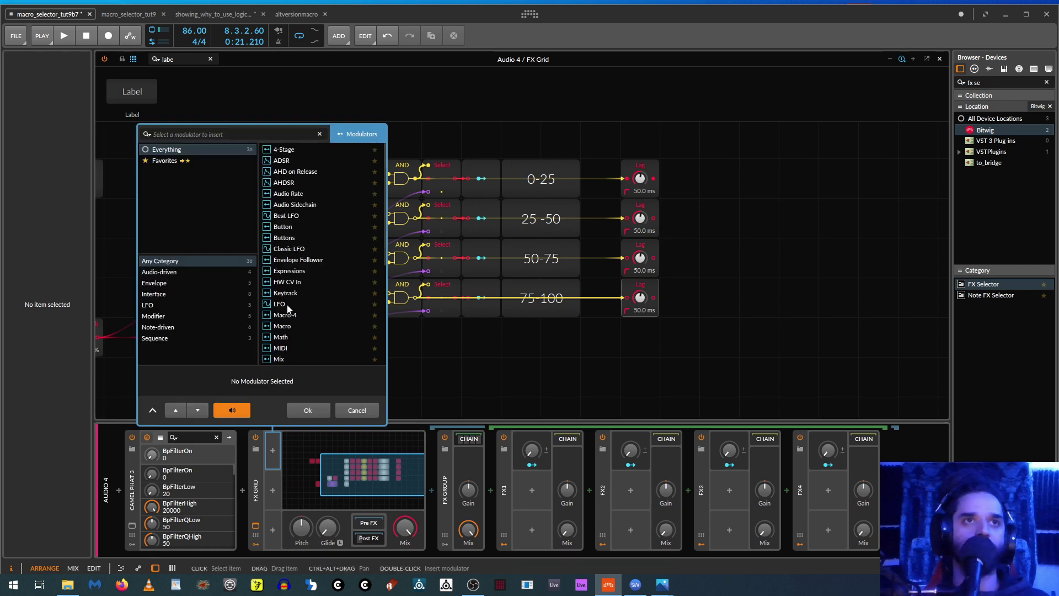
double_click(282, 329)
left_click_drag(277, 395, 383, 398)
left_click(287, 466)
left_click_drag(191, 344, 191, 287)
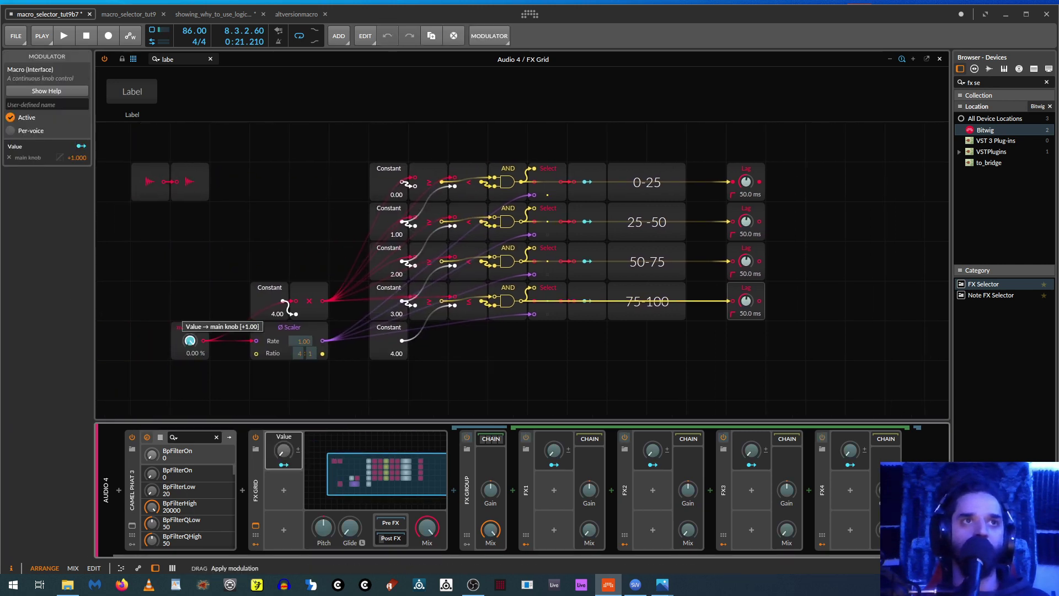
left_click(283, 465)
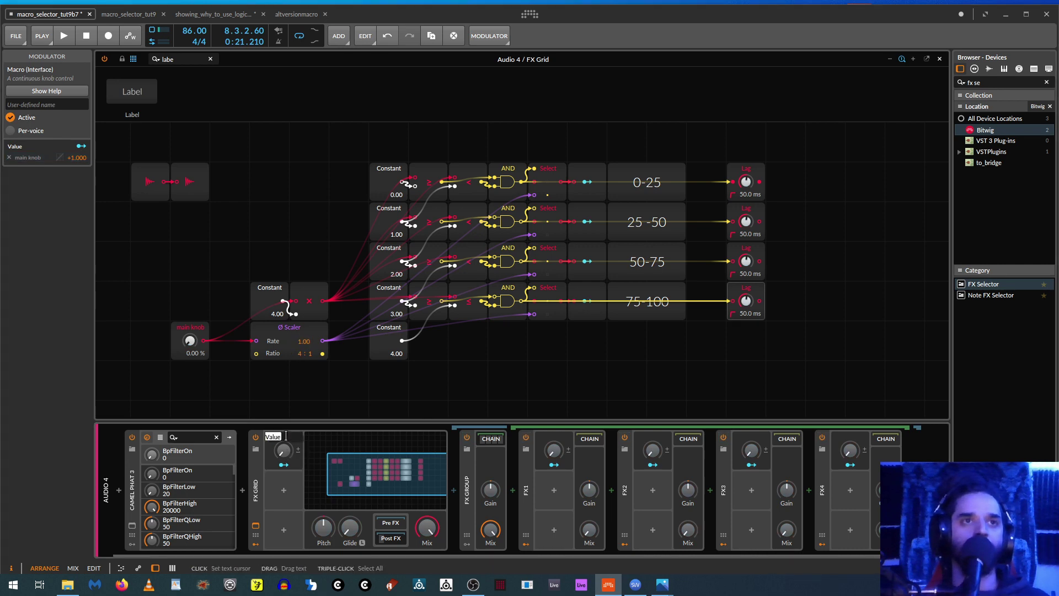
Step: Rename the new Macro modulator main knob
double_click(285, 436)
triple_click(286, 437)
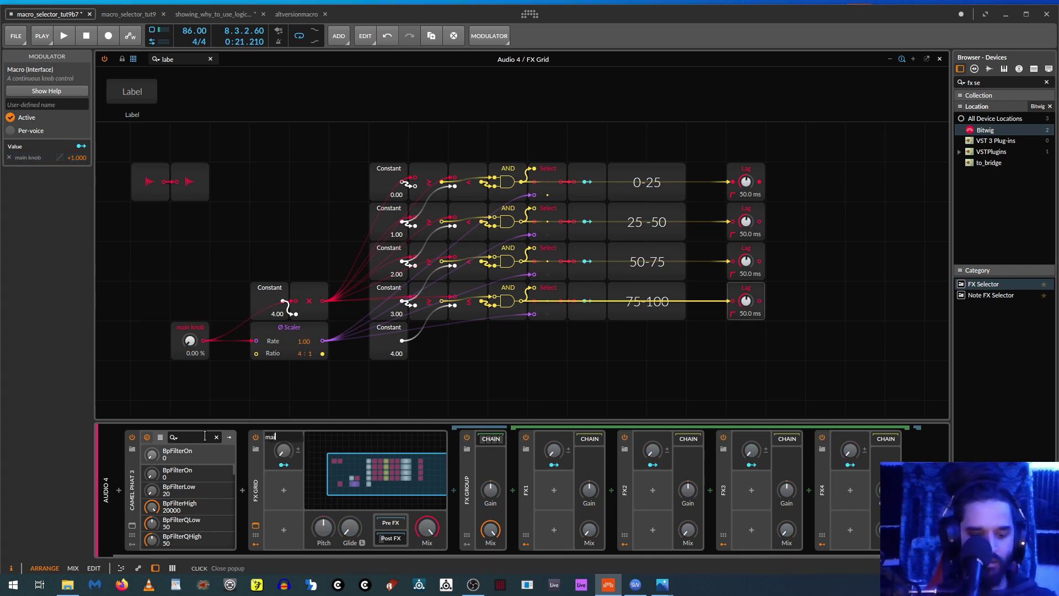
type("main knob")
key("Return")
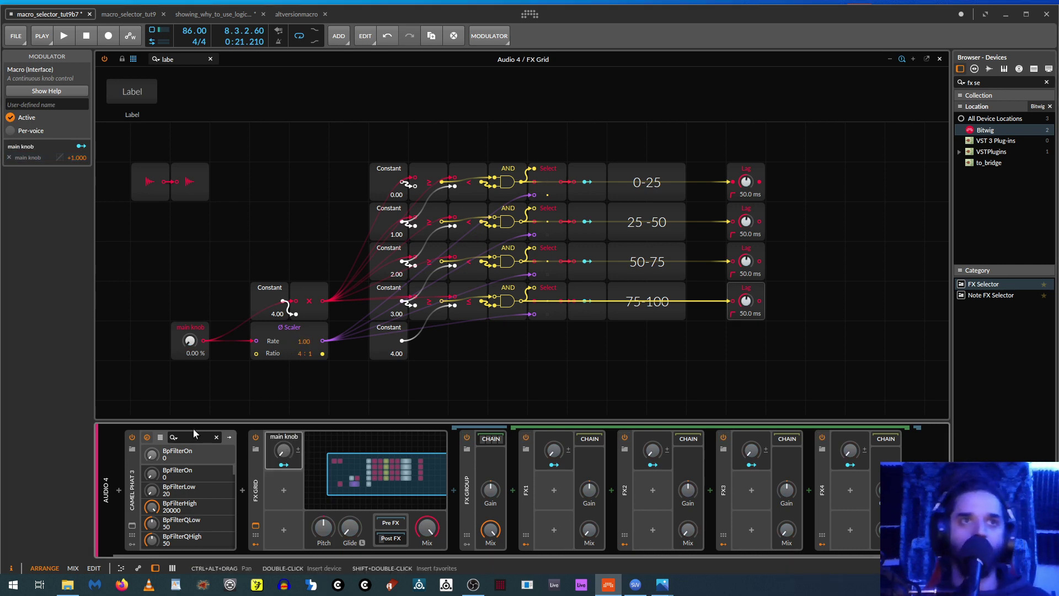
Step: Add a second Macro modulator below the main knob macro and name it dry wet lag
left_click(285, 489)
double_click(309, 366)
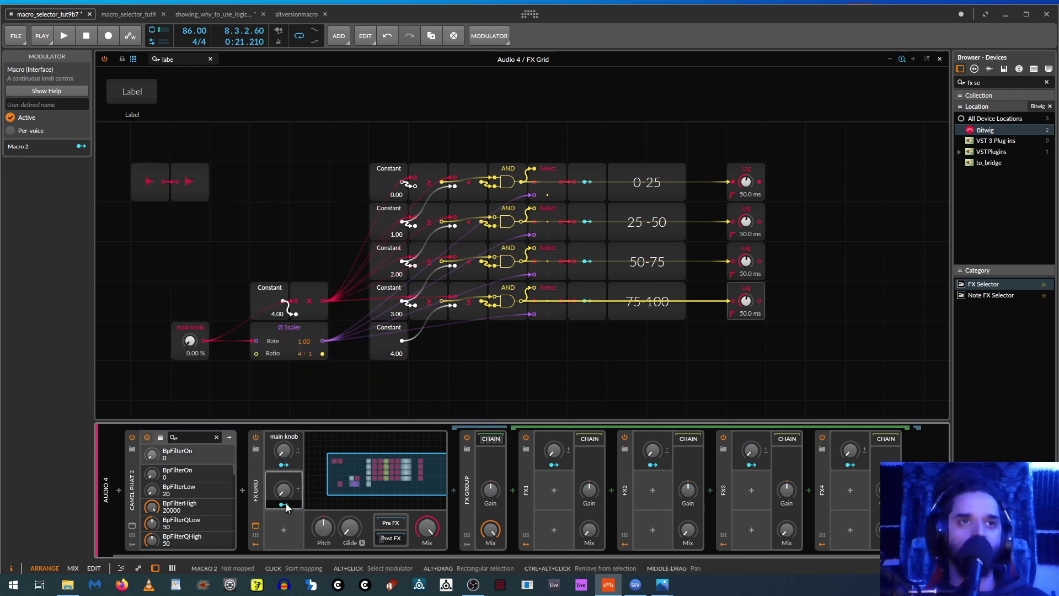
left_click(282, 505)
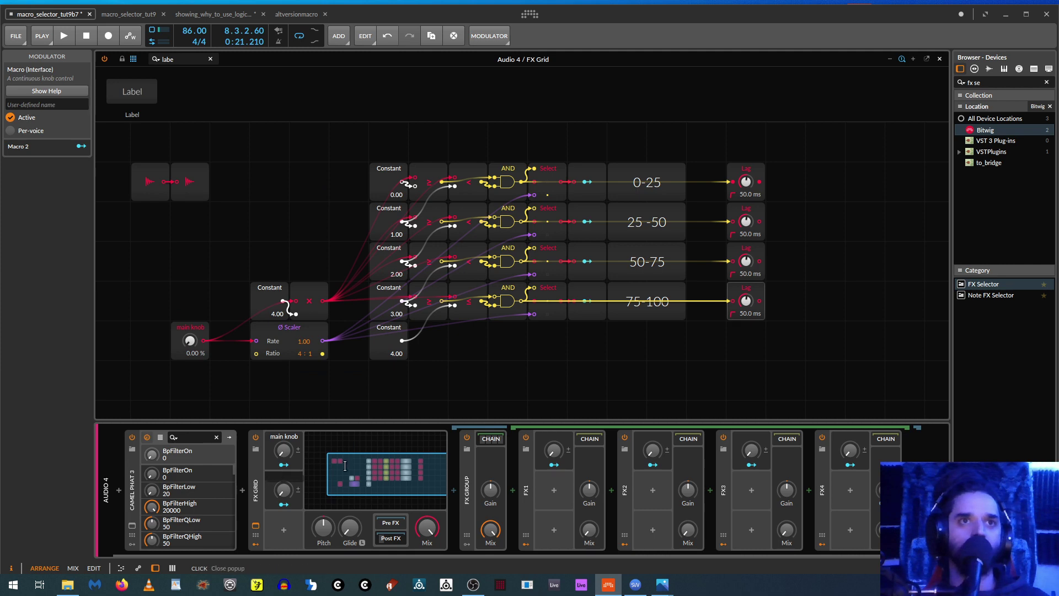
type("dry wet lag")
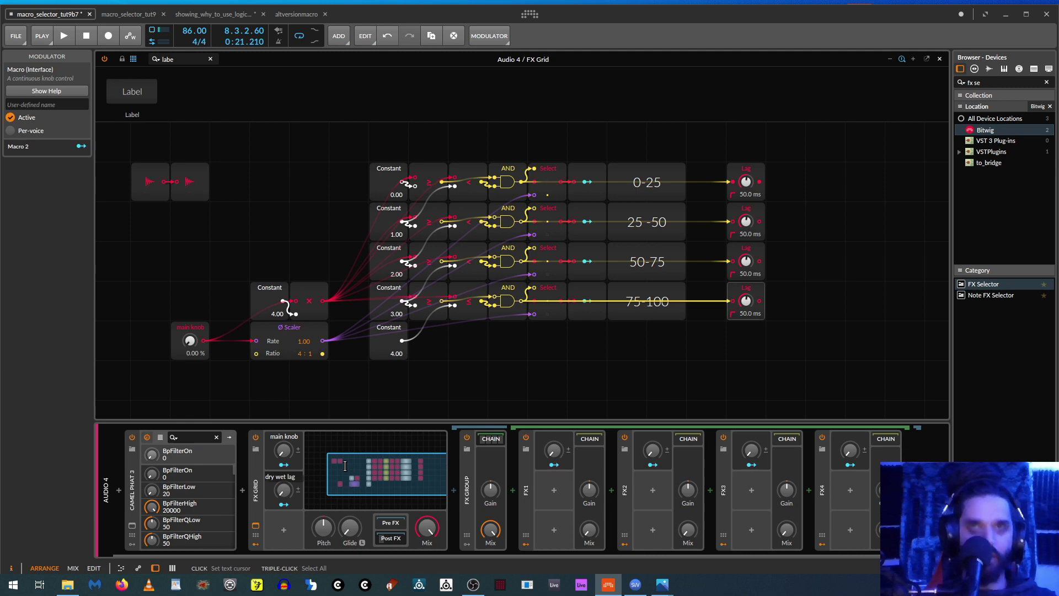
key("Return")
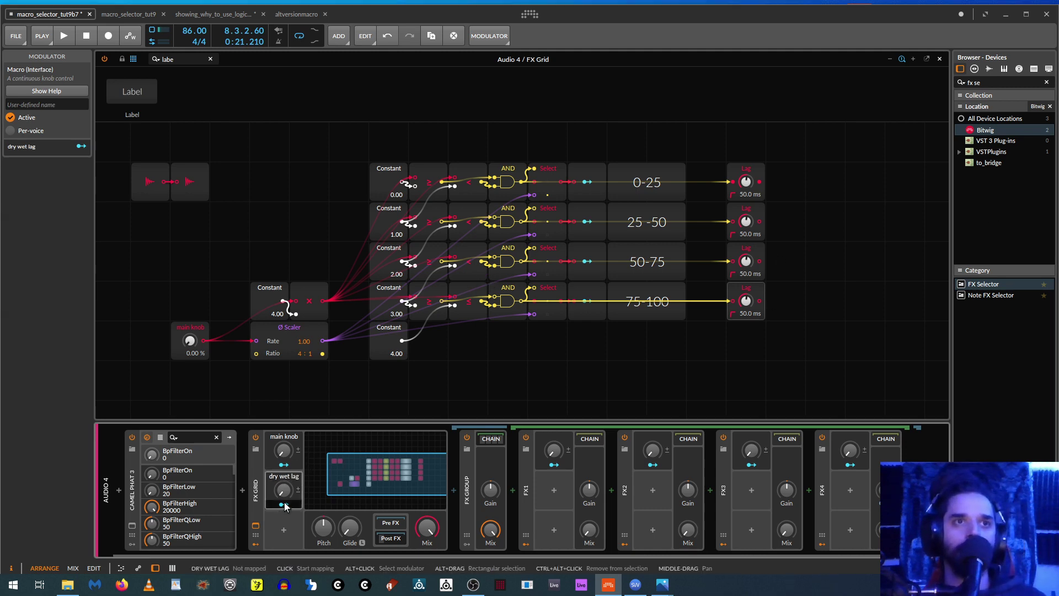
left_click_drag(284, 454, 284, 433)
left_click_drag(283, 490, 283, 494)
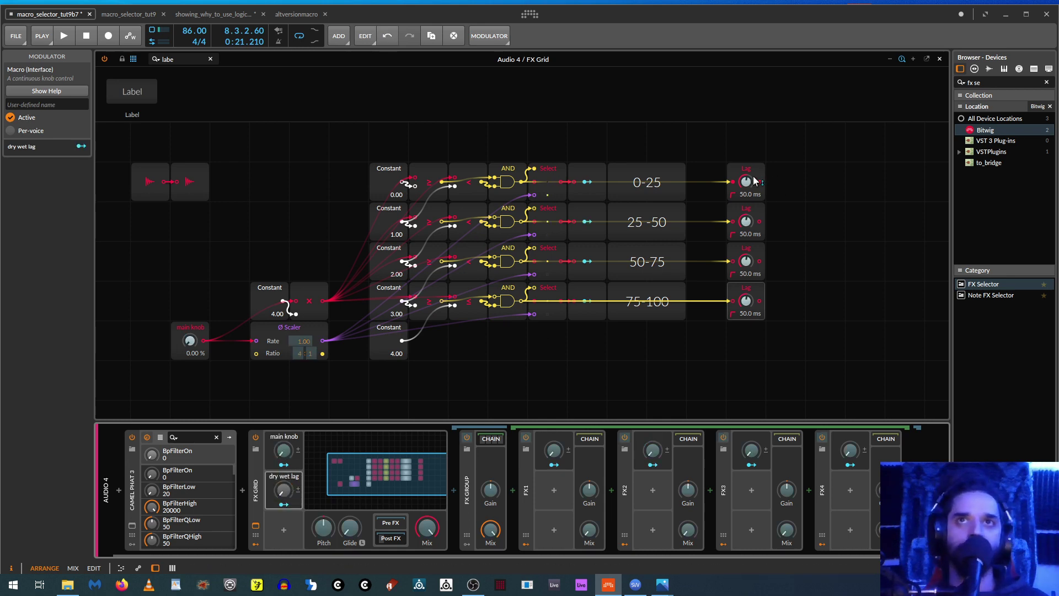
left_click(284, 504)
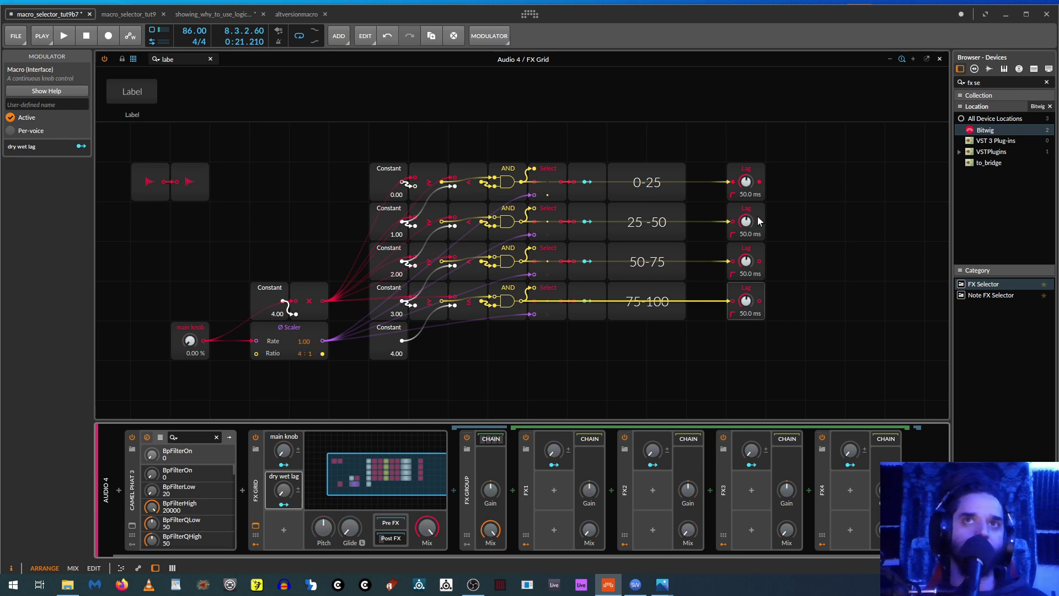
Step: Set the time of all four Lag modules to 0.01 ms
left_click_drag(746, 183, 743, 264)
mouse_move(746, 300)
left_mouse_down()
mouse_move(746, 317)
mouse_move(746, 303)
left_mouse_up()
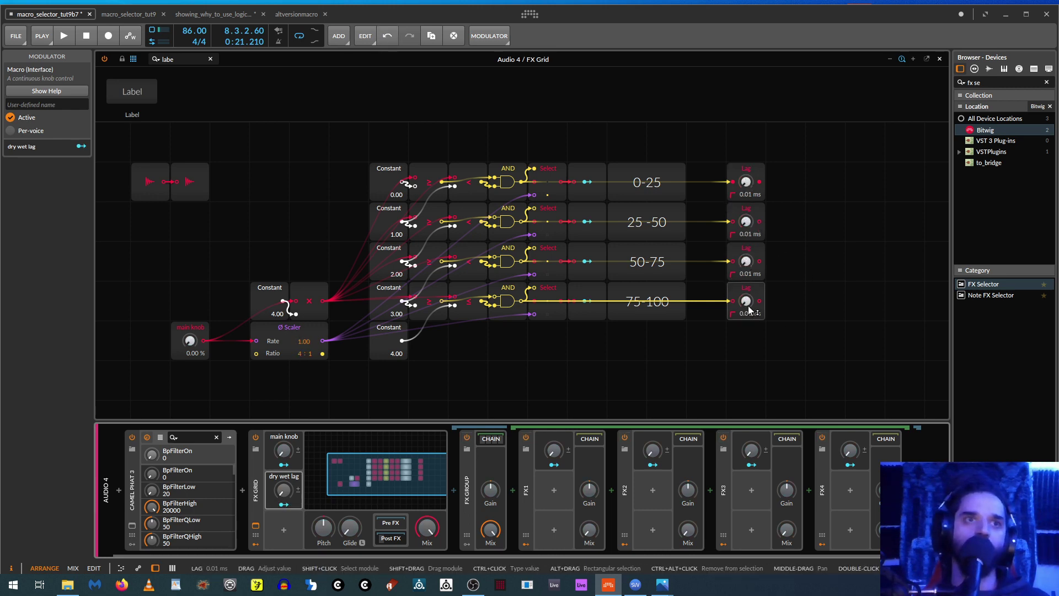
Step: Map the dry wet lag macro to all four Lag times at +7.000 and turn the macro up slightly
left_click(284, 504)
left_click_drag(756, 184, 757, 178)
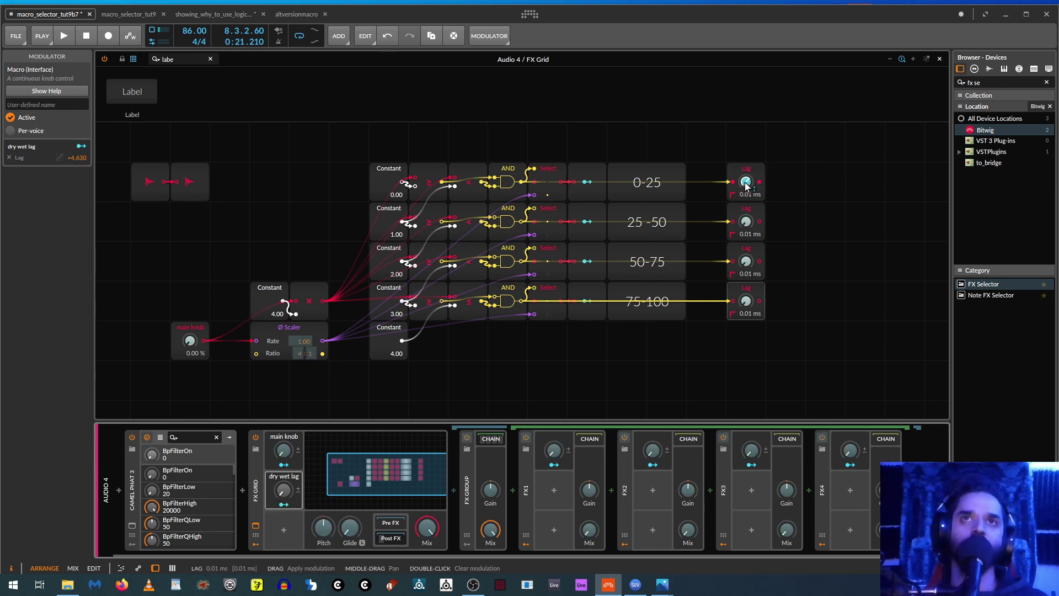
left_click_drag(743, 222, 743, 216)
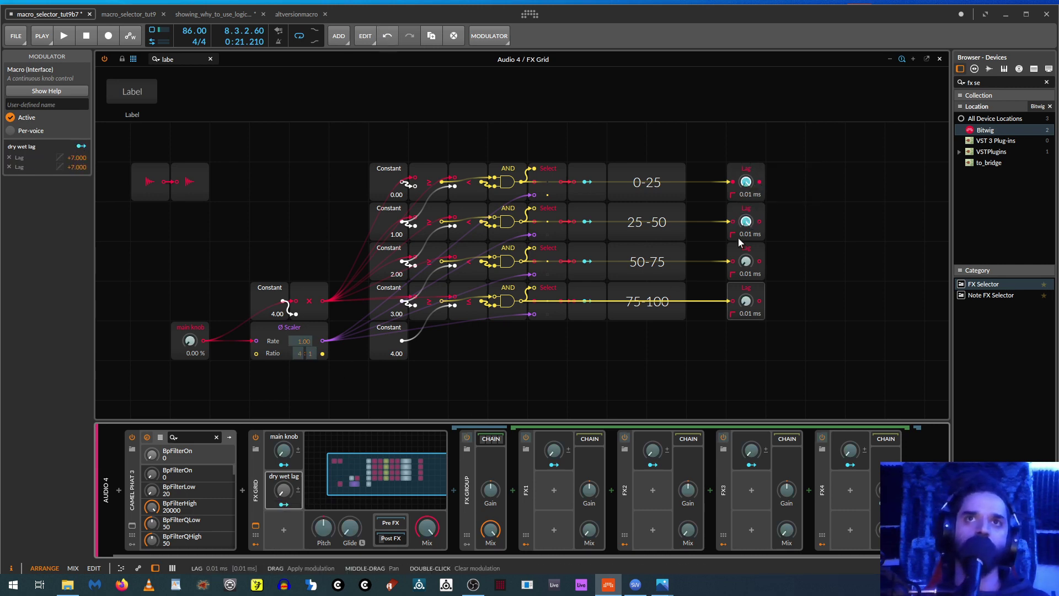
left_click_drag(745, 263, 745, 256)
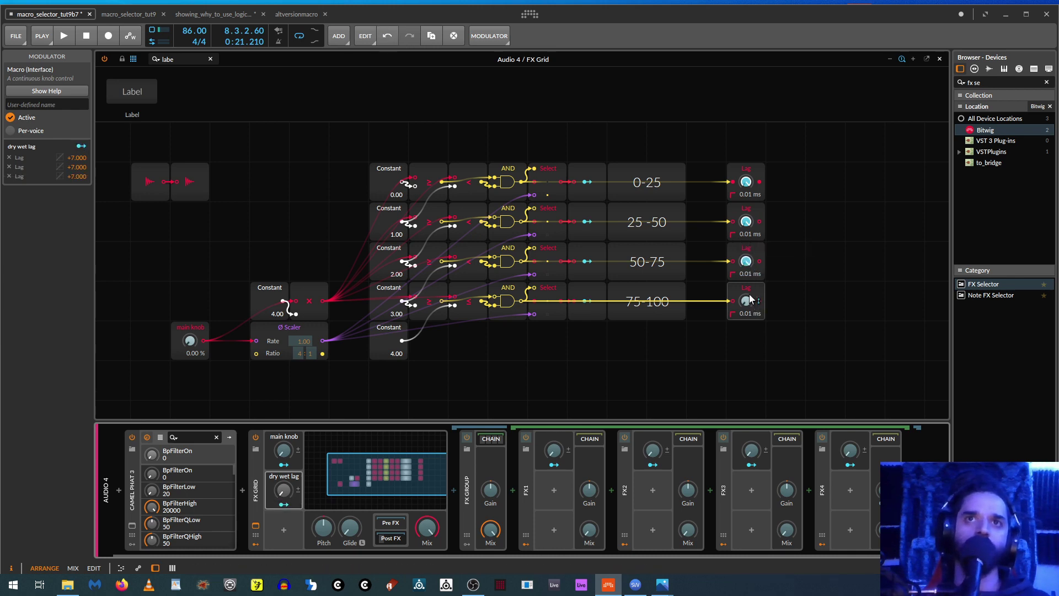
left_click_drag(746, 302, 746, 295)
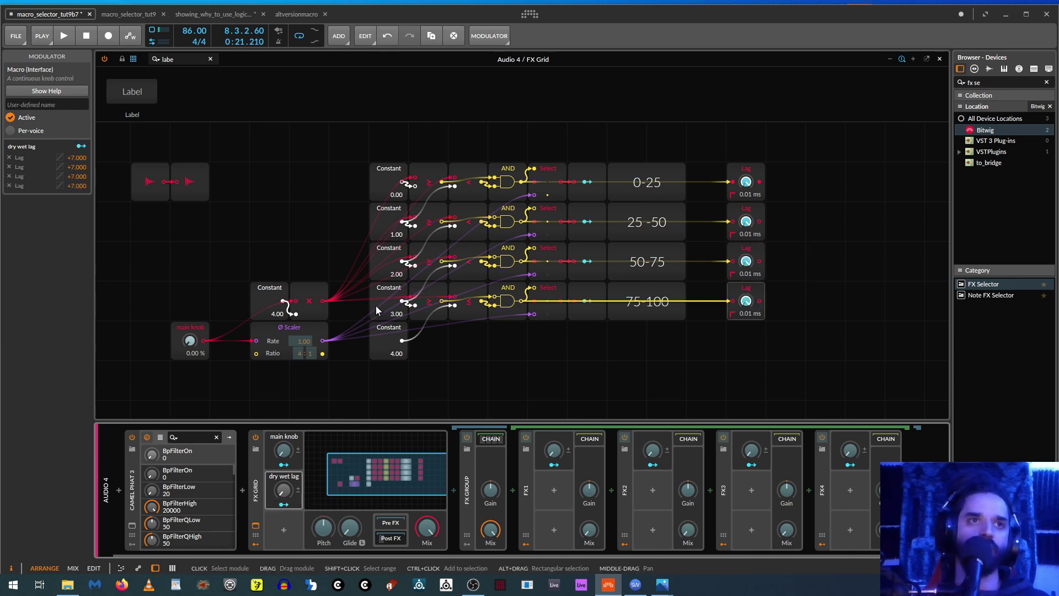
left_click(283, 504)
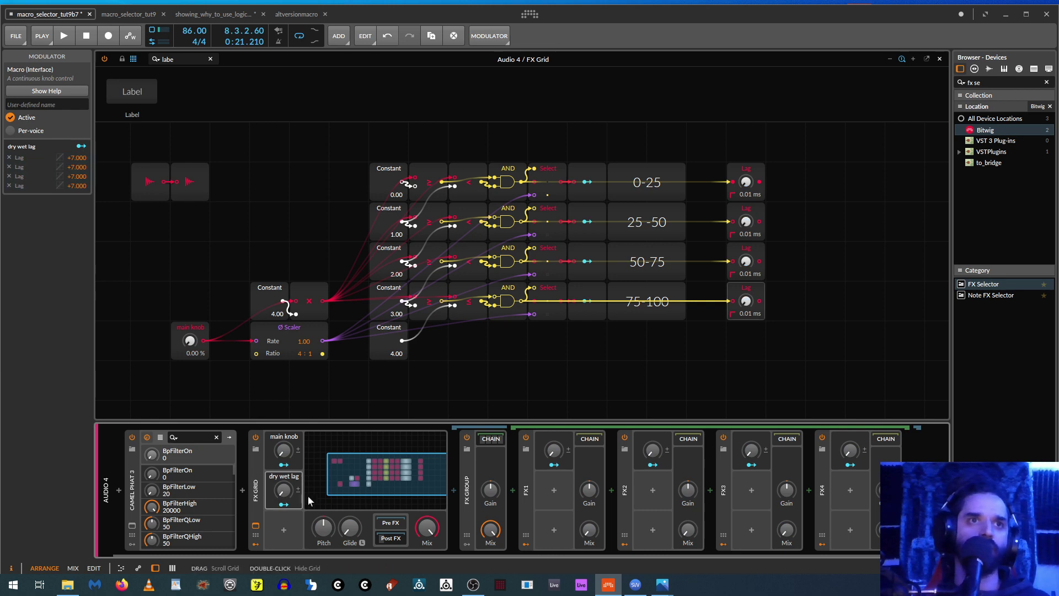
left_click(283, 490)
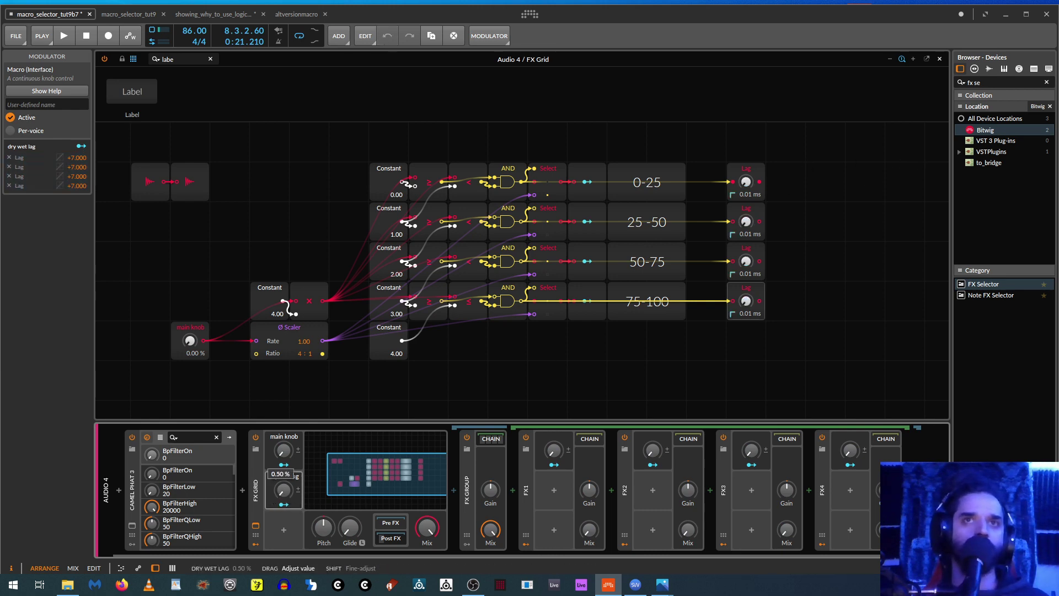
left_click_drag(283, 490, 283, 488)
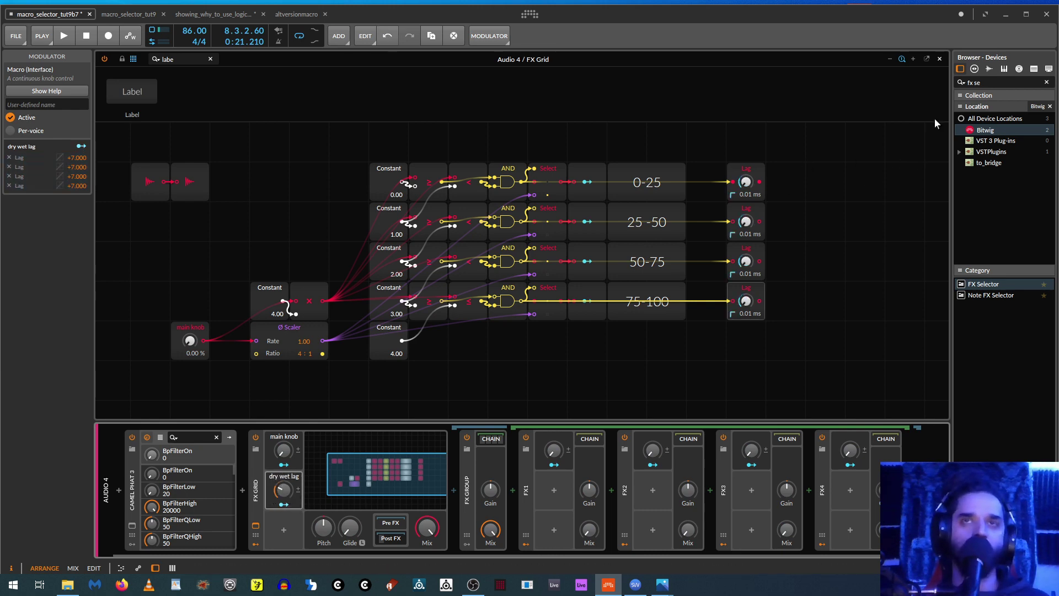
Step: Find the Modulator Out module and place one in each of the four rows beyond the Lag modules
left_click_drag(187, 59, 38, 54)
type("mod")
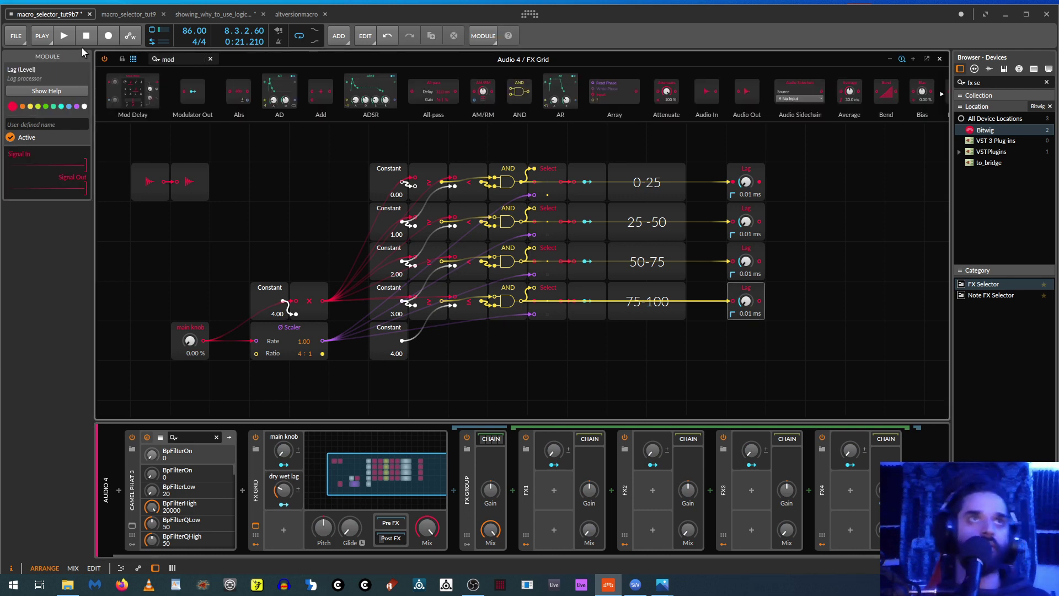
left_click_drag(192, 91, 824, 175)
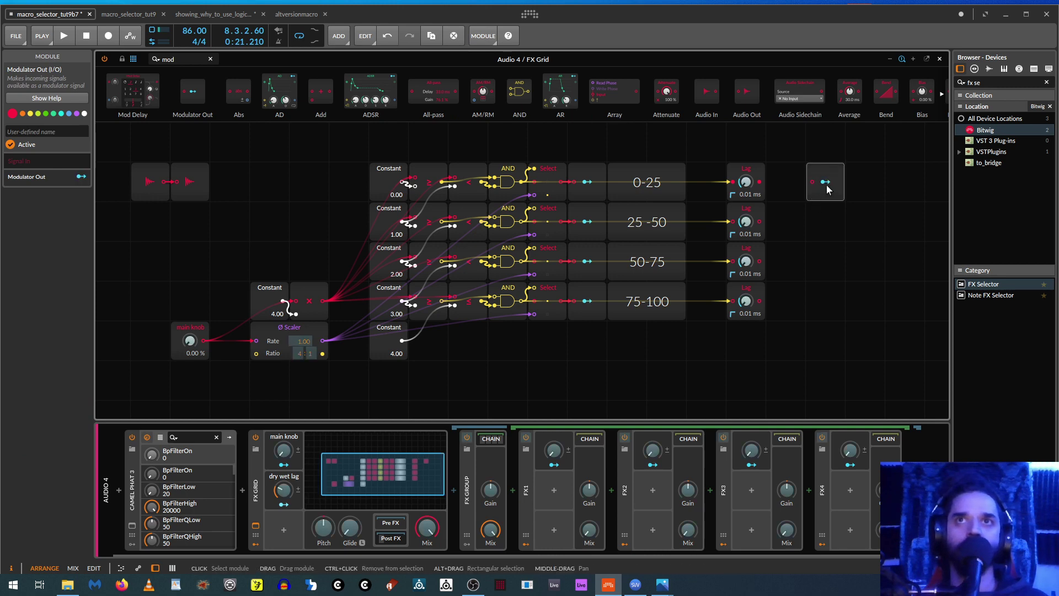
left_click(824, 178)
left_click_drag(826, 187, 826, 300)
Step: Connect the Lag outputs to their rows' Modulator Outs and move the four Modulator Outs directly beside the Lags
left_click_drag(760, 221, 812, 221)
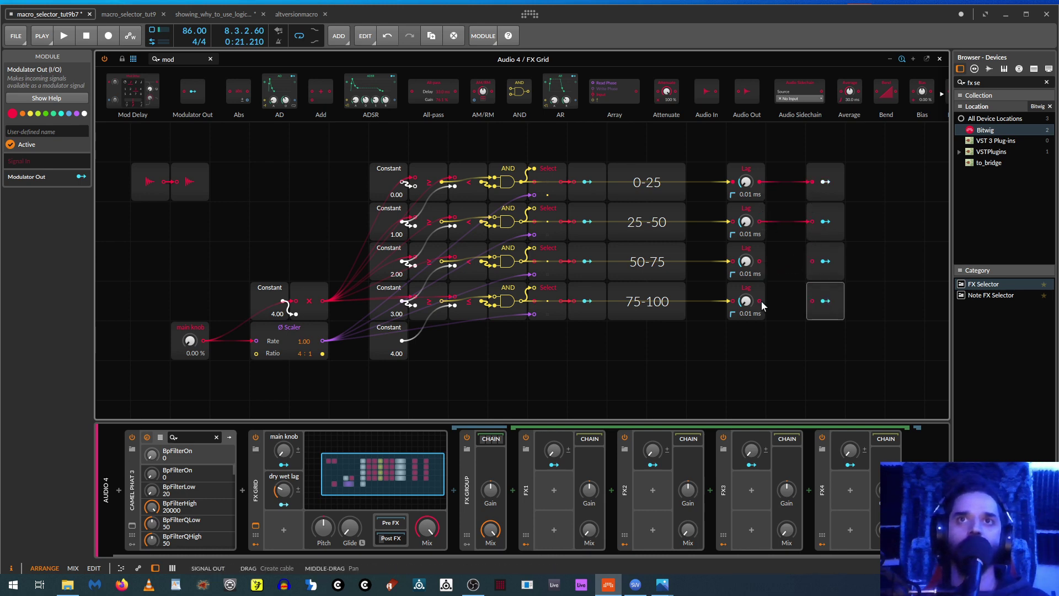
left_click_drag(803, 305, 812, 301)
mouse_move(743, 148)
left_mouse_down()
mouse_move(754, 263)
mouse_move(734, 144)
left_mouse_up()
left_click_drag(827, 138, 832, 326)
left_click_drag(816, 180, 776, 180)
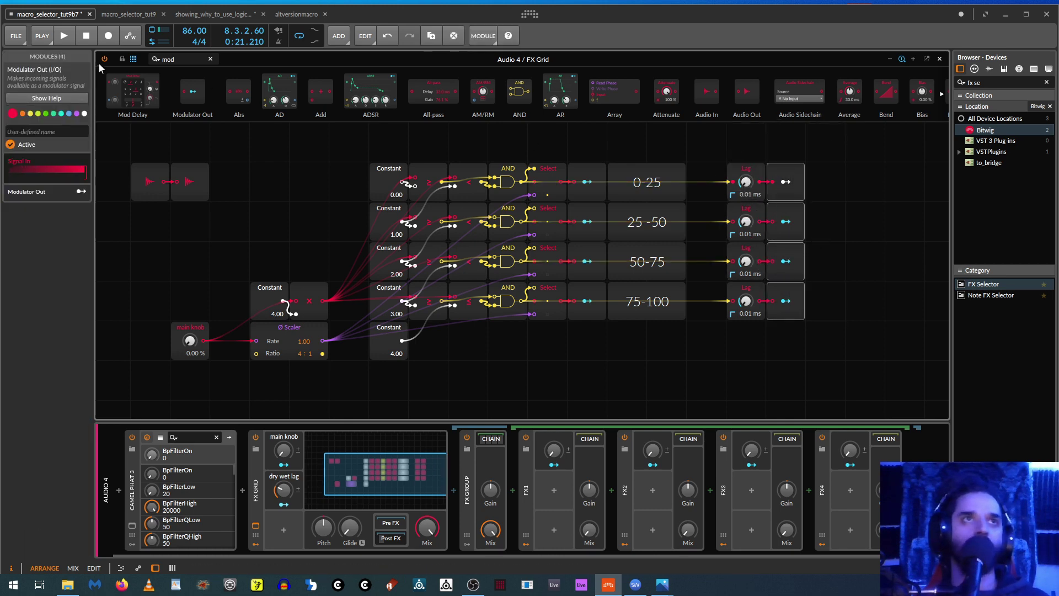
Step: Find the Label module and place one directly above the first row's Lag and Modulator Out
left_click(191, 59)
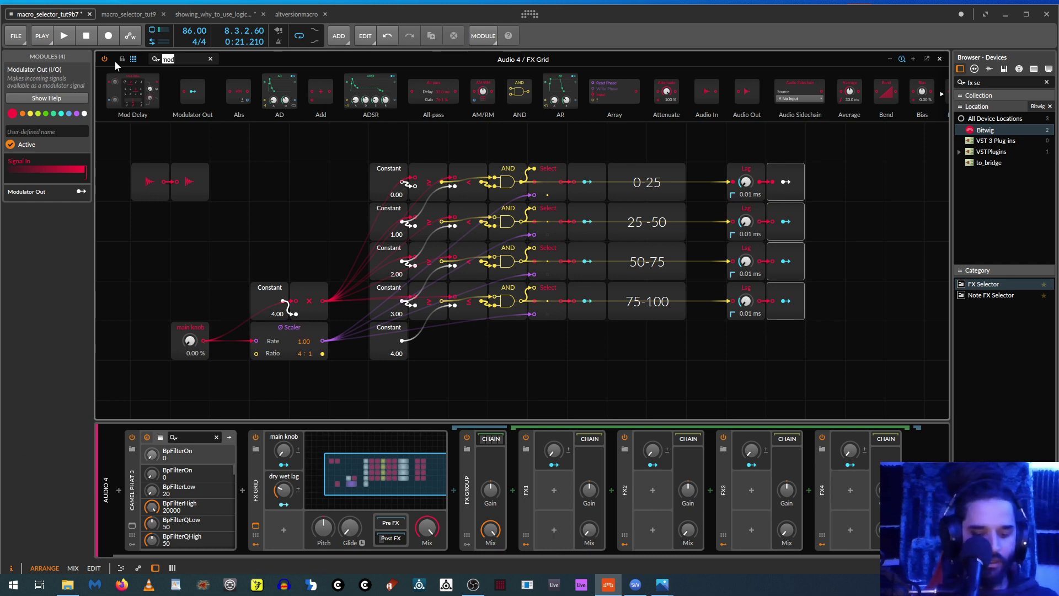
type("laber")
key("BackSpace")
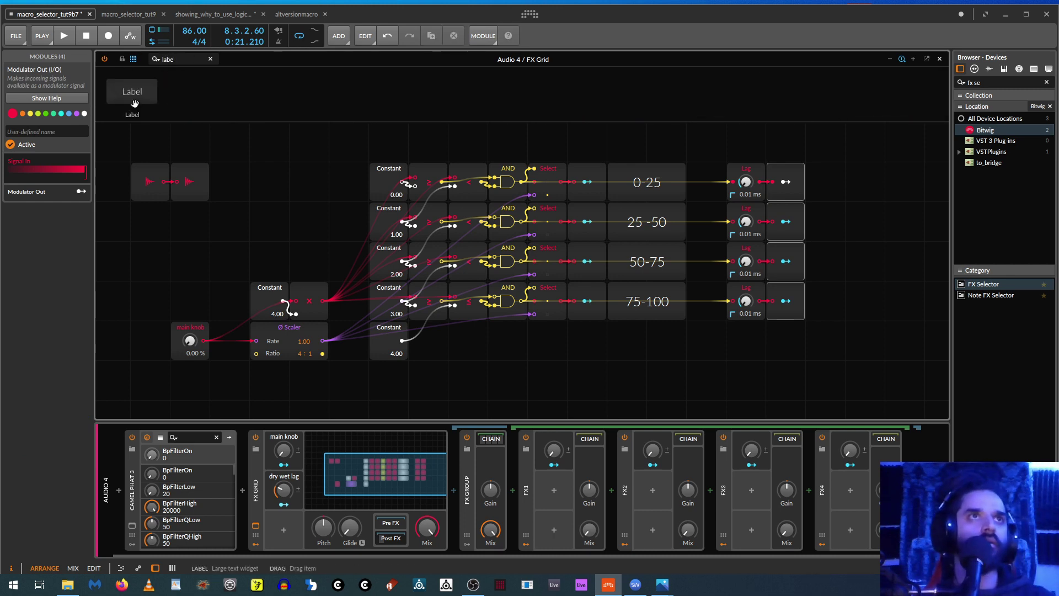
left_click_drag(132, 91, 752, 140)
left_click(751, 141)
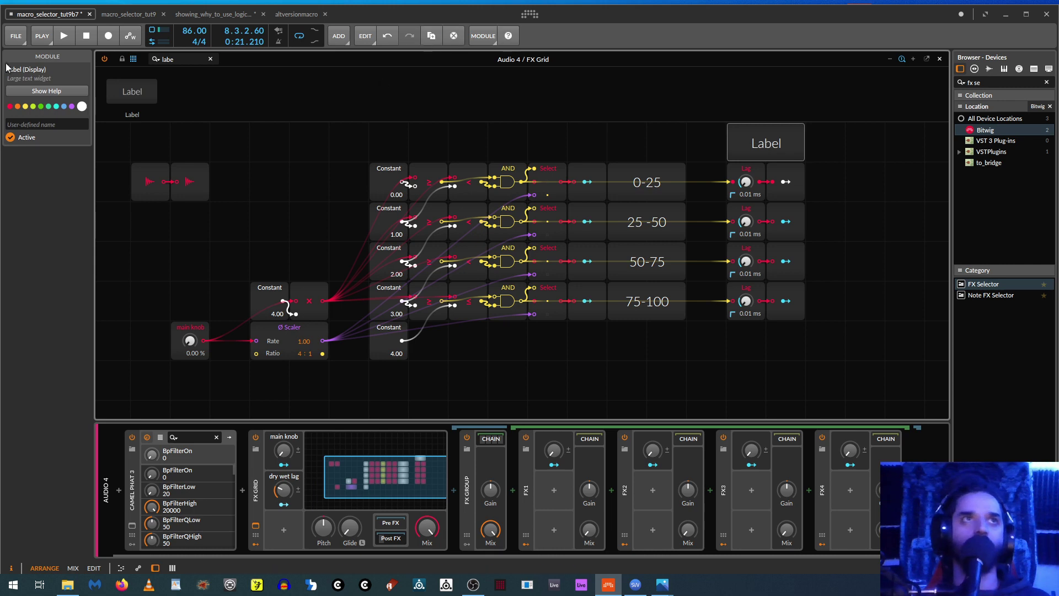
Step: Name the Label module above the first row's Lag "dry wet"
left_click(34, 124)
type("dr")
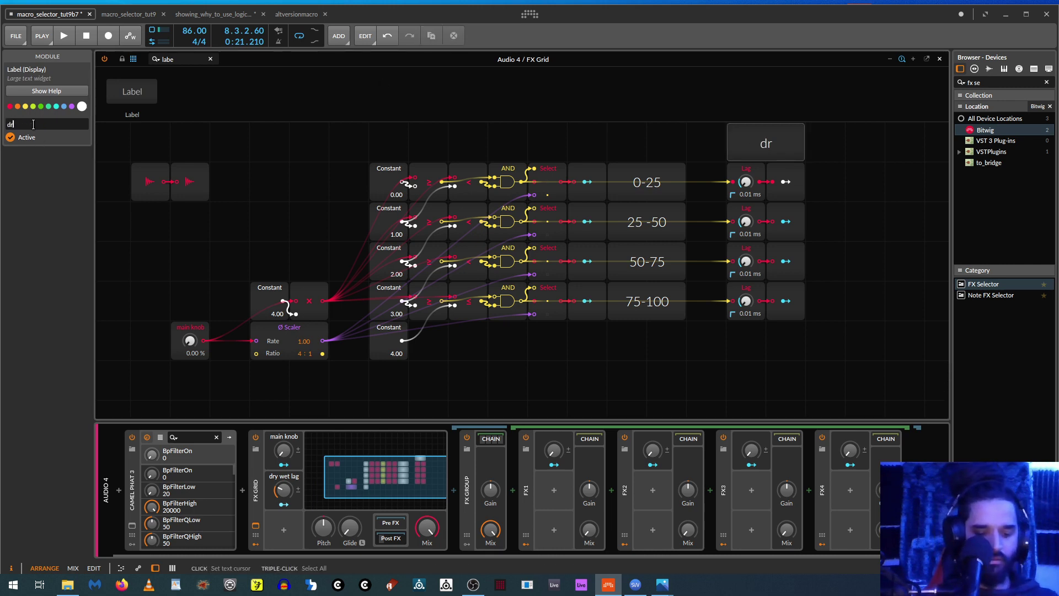
type("y wet")
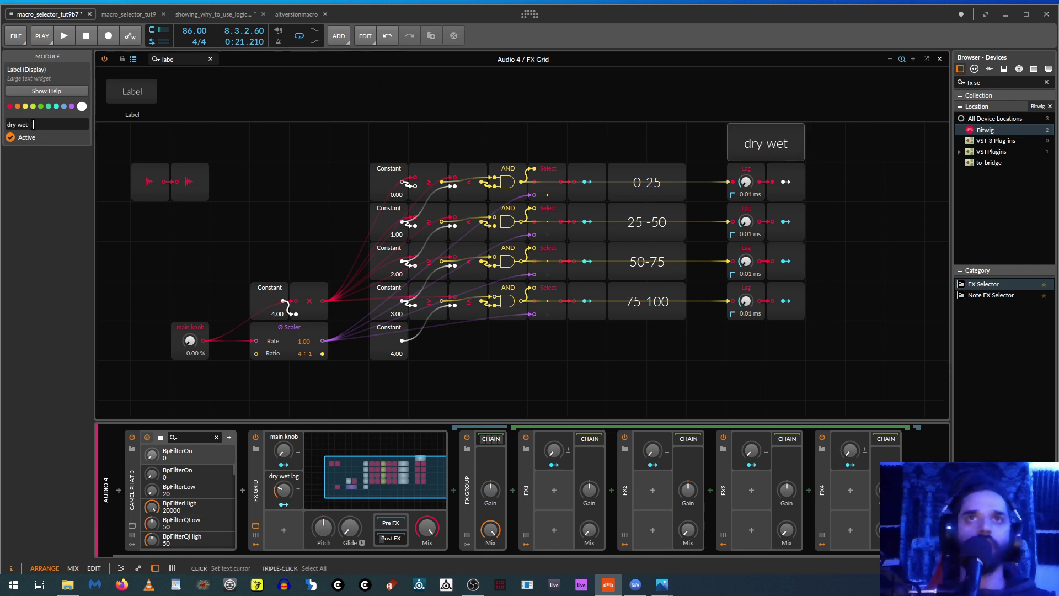
Step: Map the four dry wet Modulator Outs, row by row, to the Mix knobs of FX1, FX2, FX3 and FX4
left_click_drag(869, 208, 848, 207)
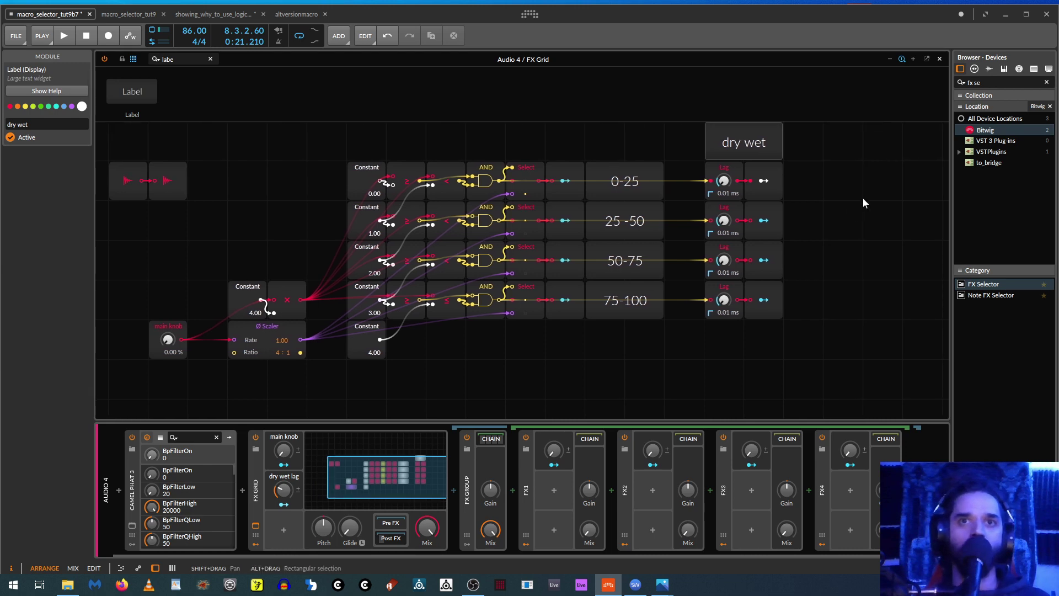
left_click(766, 181)
left_click_drag(591, 525, 590, 447)
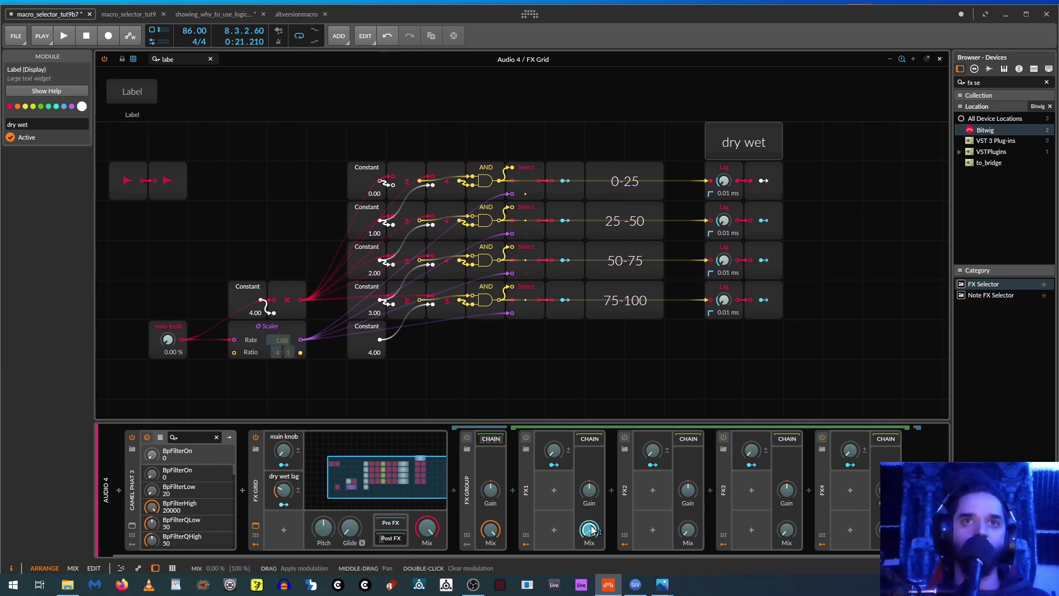
left_click(763, 220)
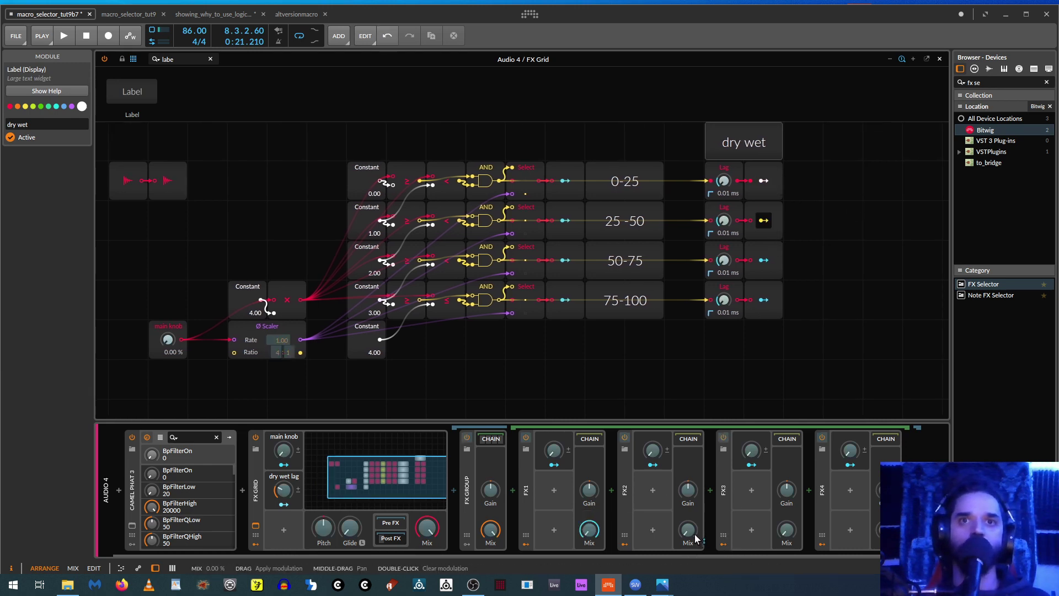
left_click_drag(690, 531, 690, 469)
left_click(762, 260)
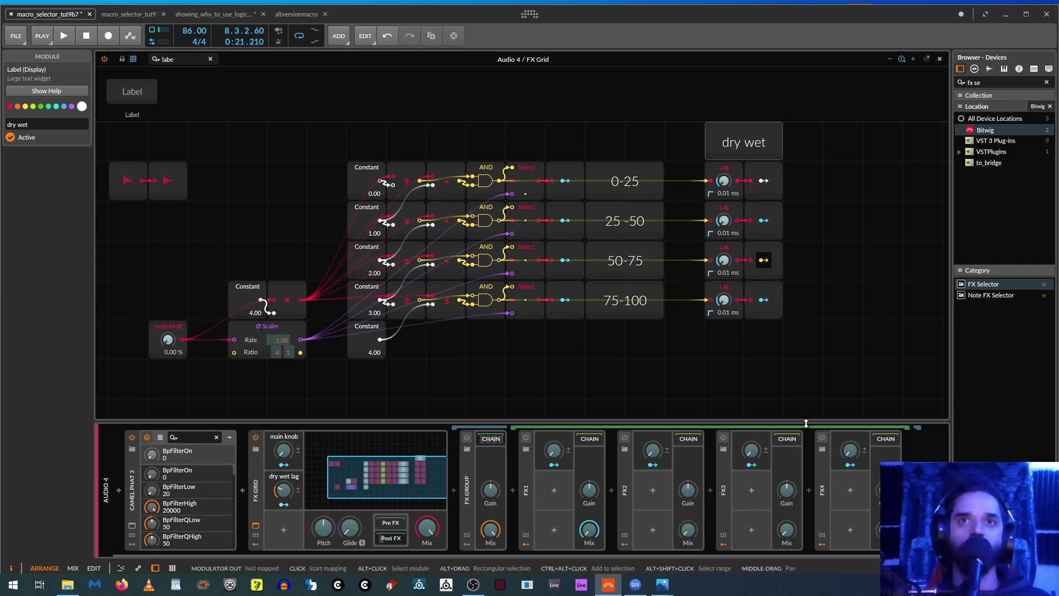
left_click_drag(788, 539, 788, 485)
left_click(763, 299)
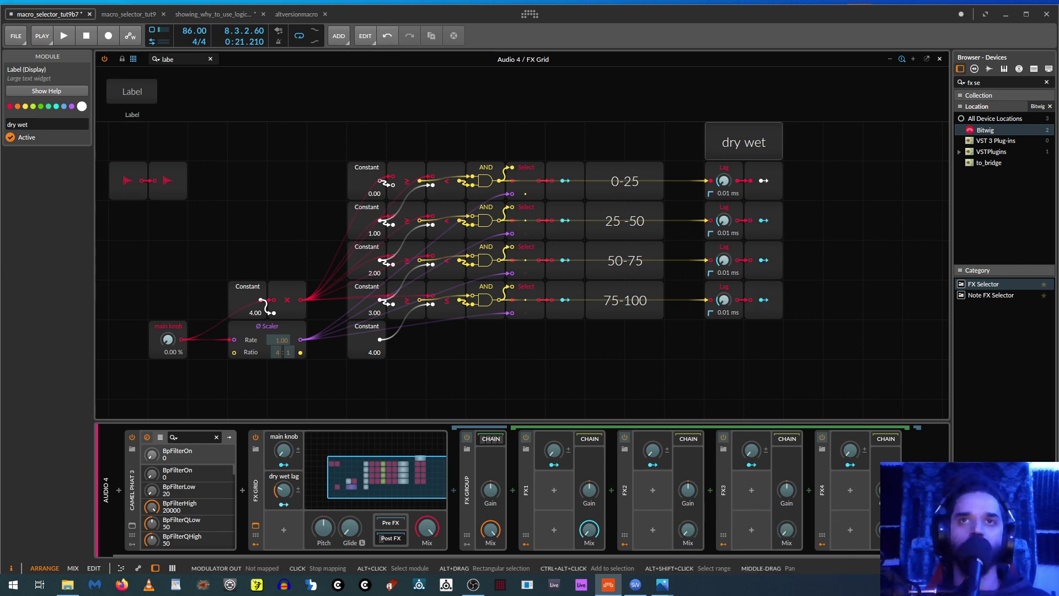
left_click(763, 299)
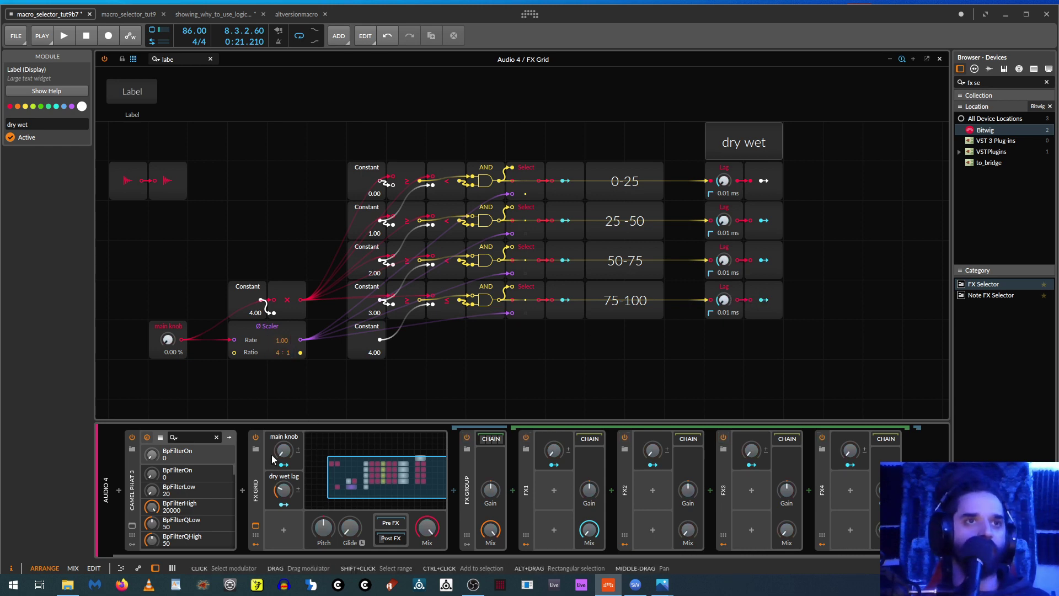
Step: Sweep the main knob macro and return it to zero to check how the four chains' Mix knobs switch
mouse_move(283, 450)
left_mouse_down()
mouse_move(283, 422)
mouse_move(283, 469)
mouse_move(283, 414)
mouse_move(283, 460)
left_mouse_up()
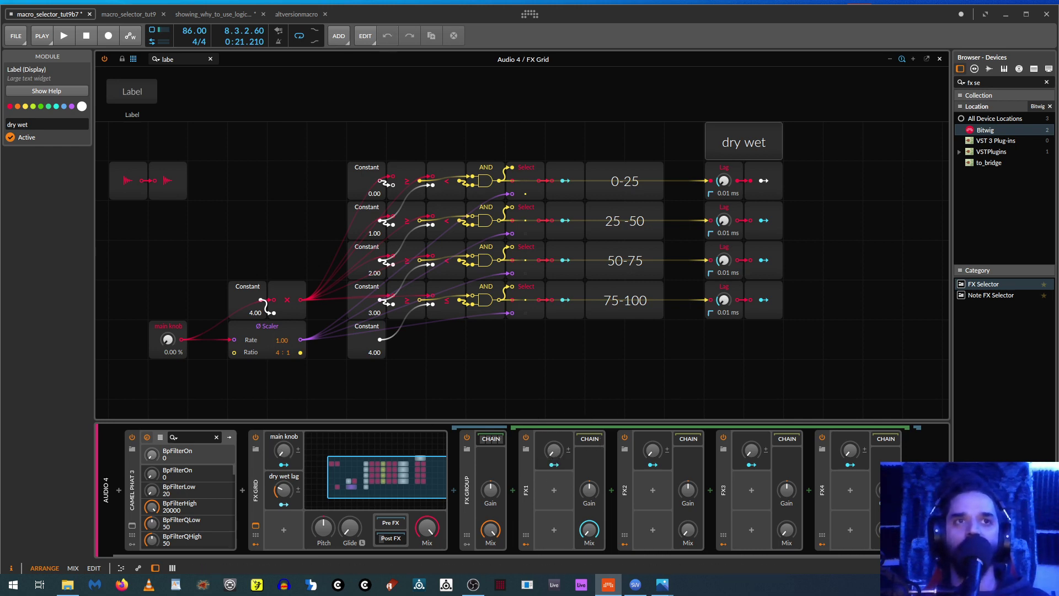
mouse_move(283, 449)
left_mouse_down()
mouse_move(283, 405)
mouse_move(283, 448)
left_mouse_up()
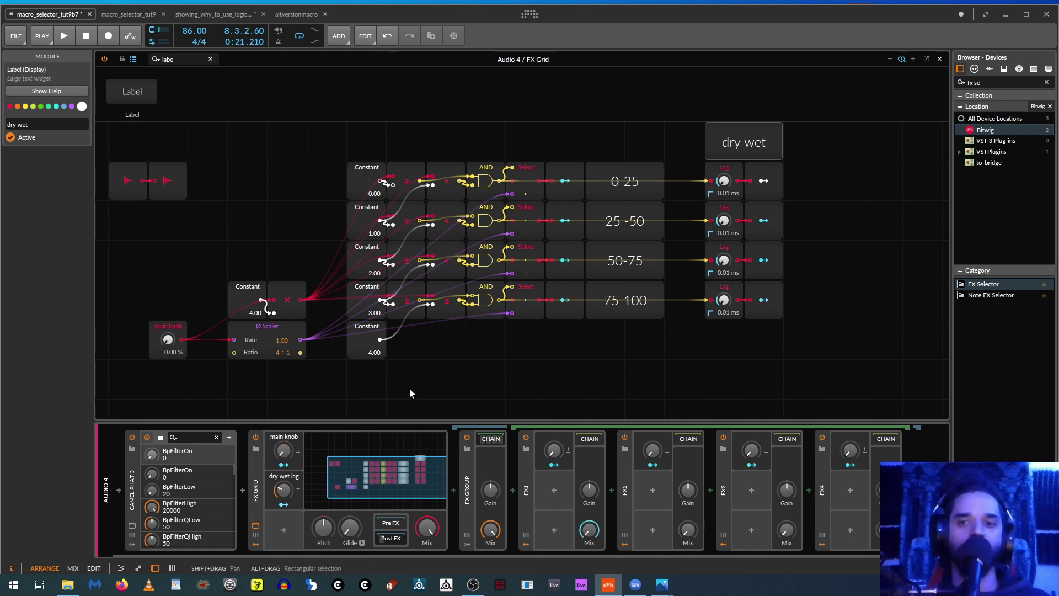
left_click_drag(432, 485, 431, 470)
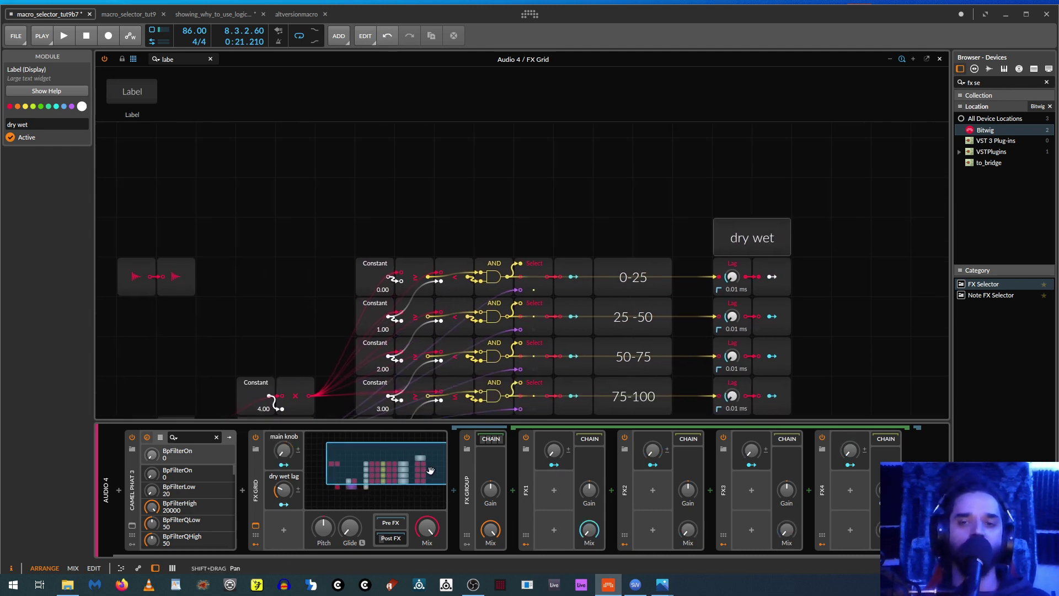
mouse_move(286, 451)
left_mouse_down()
mouse_move(286, 423)
mouse_move(286, 450)
left_mouse_up()
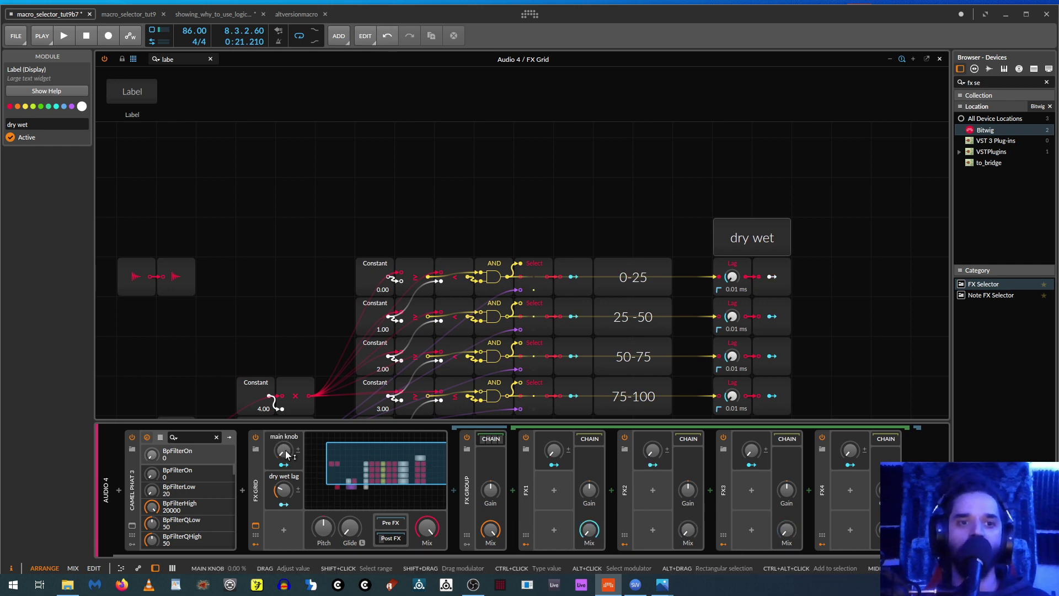
Step: Find the Constant module, stack two of them above the rows, and set them to 0.01 and 0.99
left_click(160, 60)
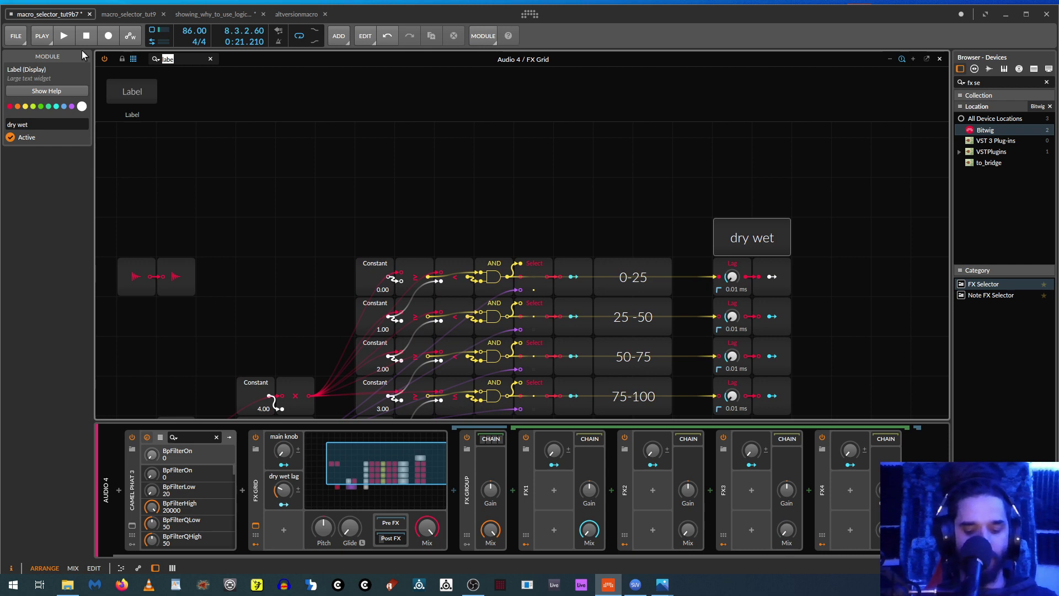
type("constan")
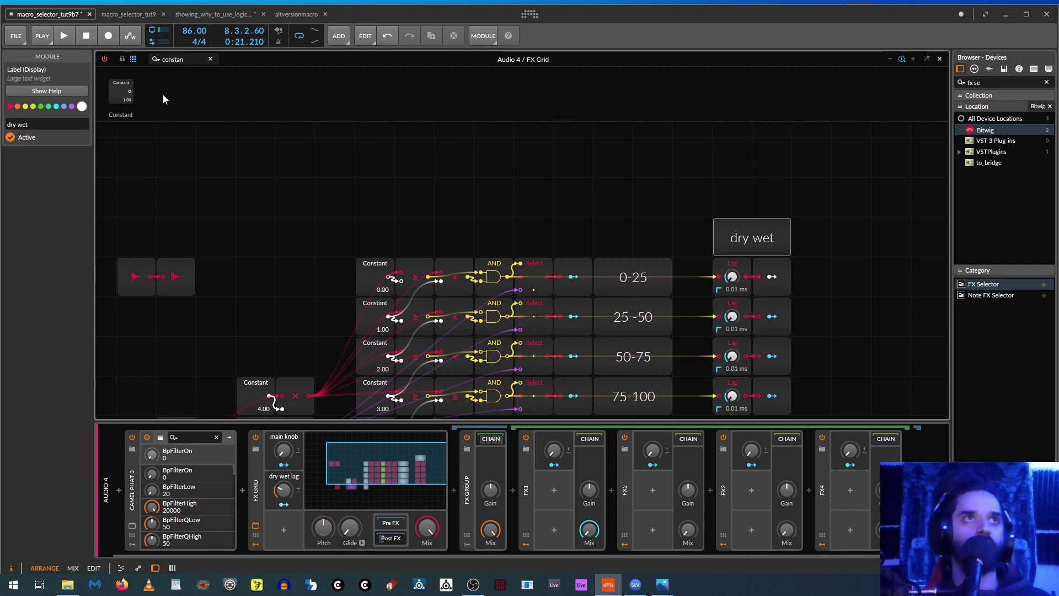
left_click_drag(163, 100, 338, 210)
key("ctrl+d")
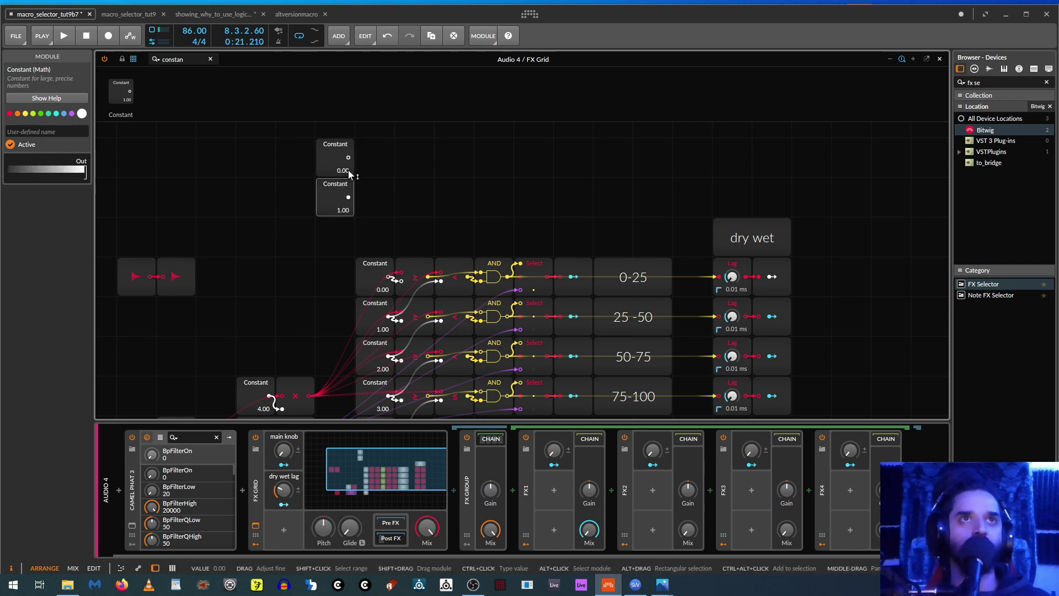
left_click_drag(349, 171, 353, 197)
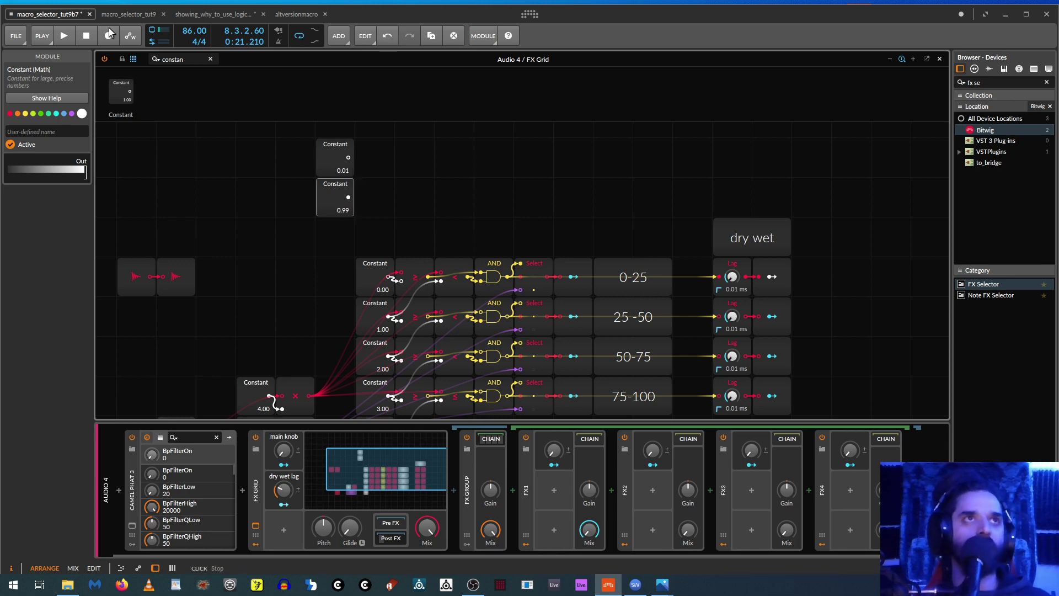
Step: Add a ≥ comparator beside the 0.01 Constant and a < comparator beside the 0.99 Constant
left_click(210, 58)
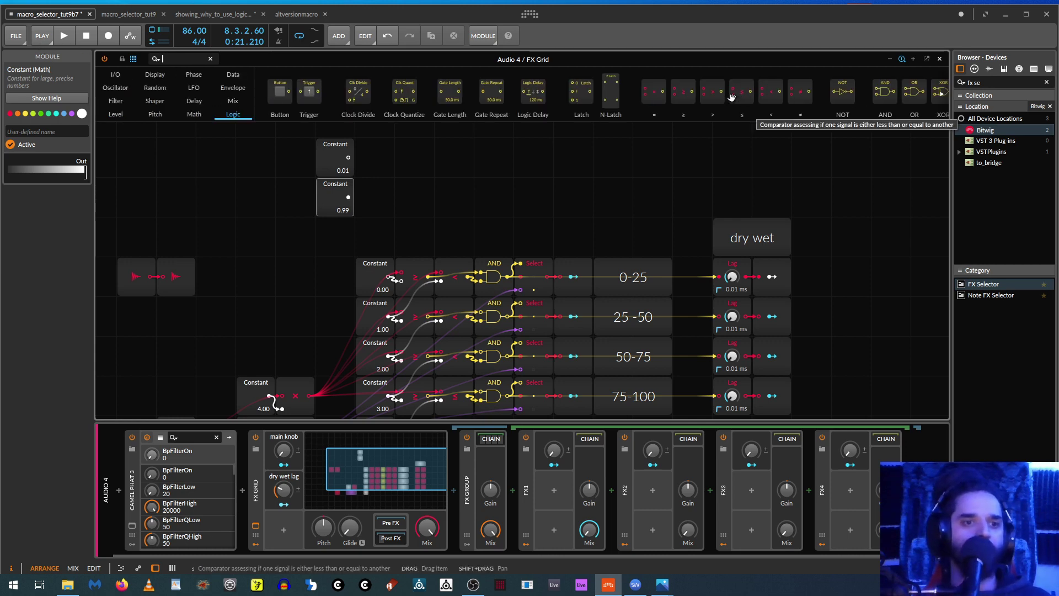
left_click_drag(683, 92, 410, 164)
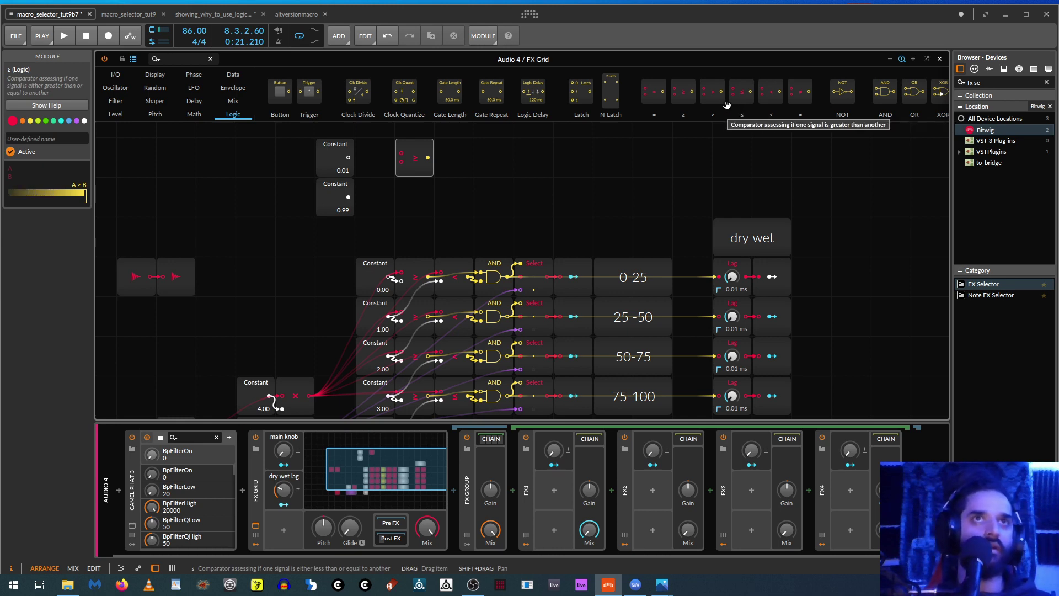
left_click_drag(736, 105, 401, 199)
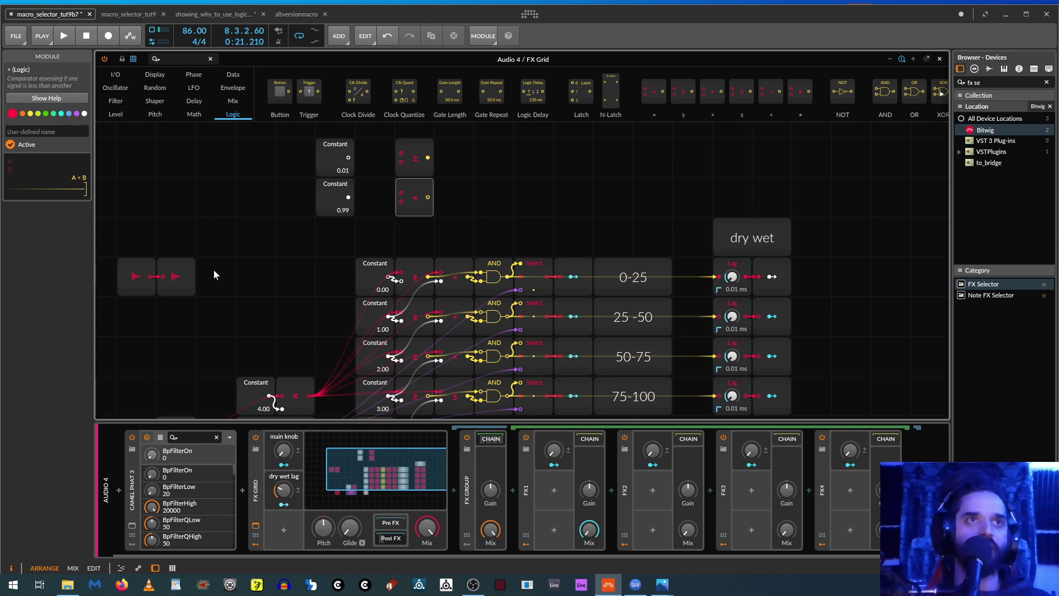
Step: Move the main knob module up beneath the new Constants and connect its output to the first input of both new comparators
scroll(293, 359, "down", 2)
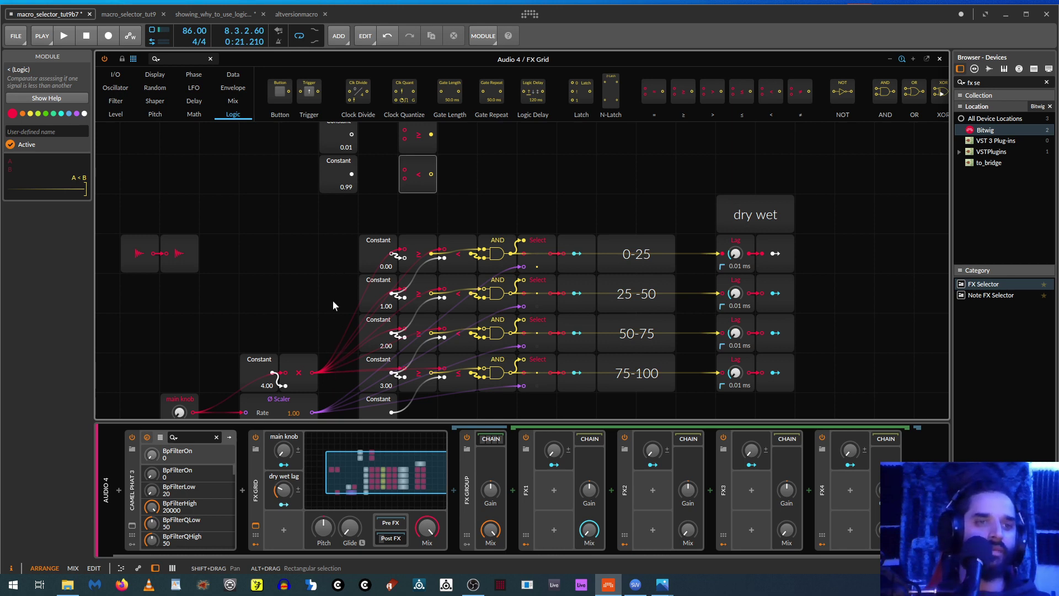
scroll(308, 243, "up", 1)
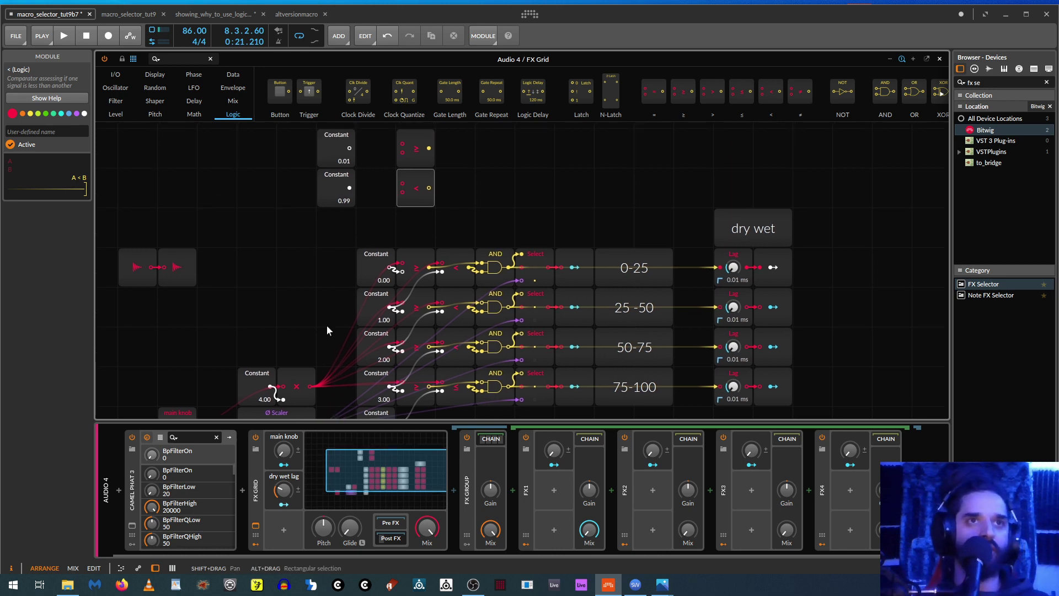
scroll(257, 325, "down", 3)
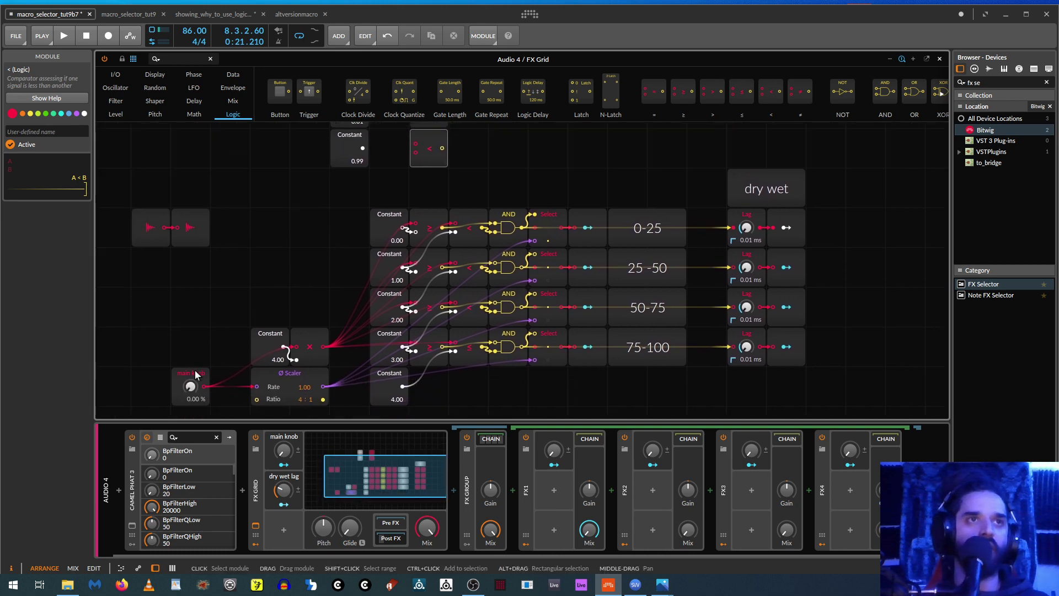
left_click_drag(194, 369, 239, 331)
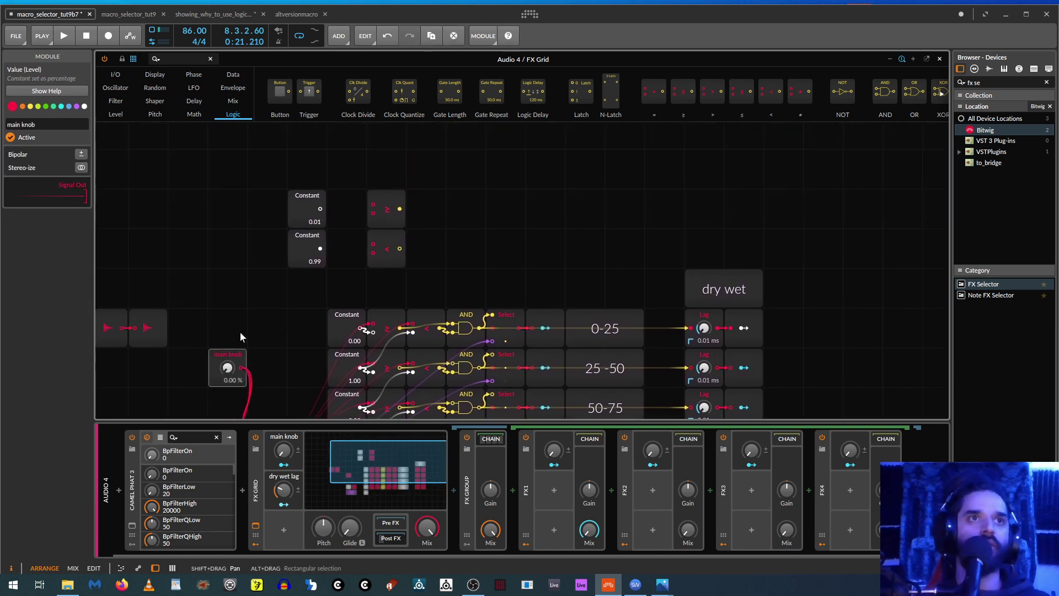
left_click_drag(242, 368, 373, 205)
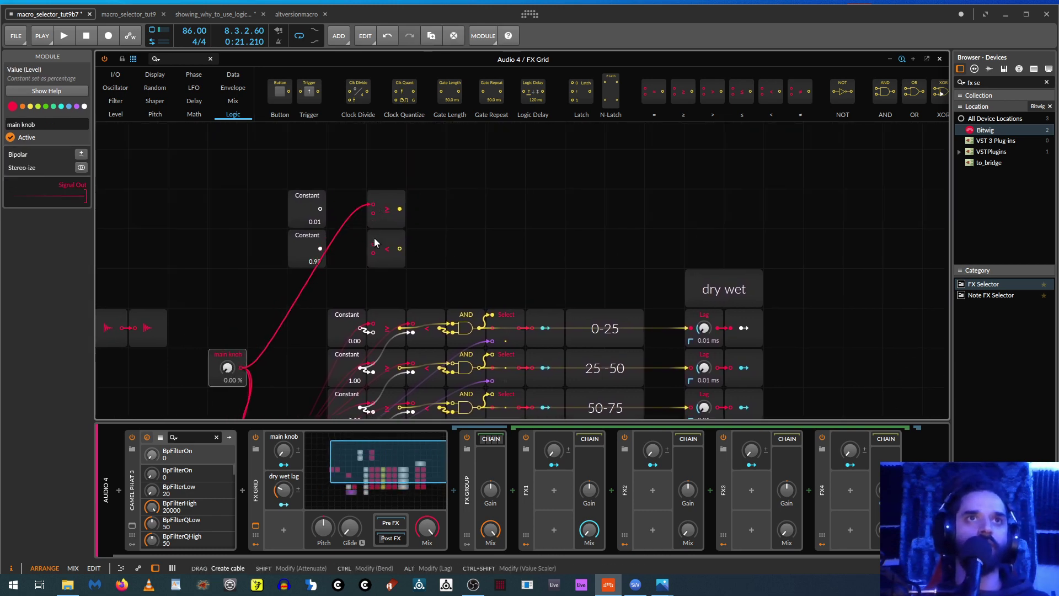
left_click_drag(373, 244, 243, 367)
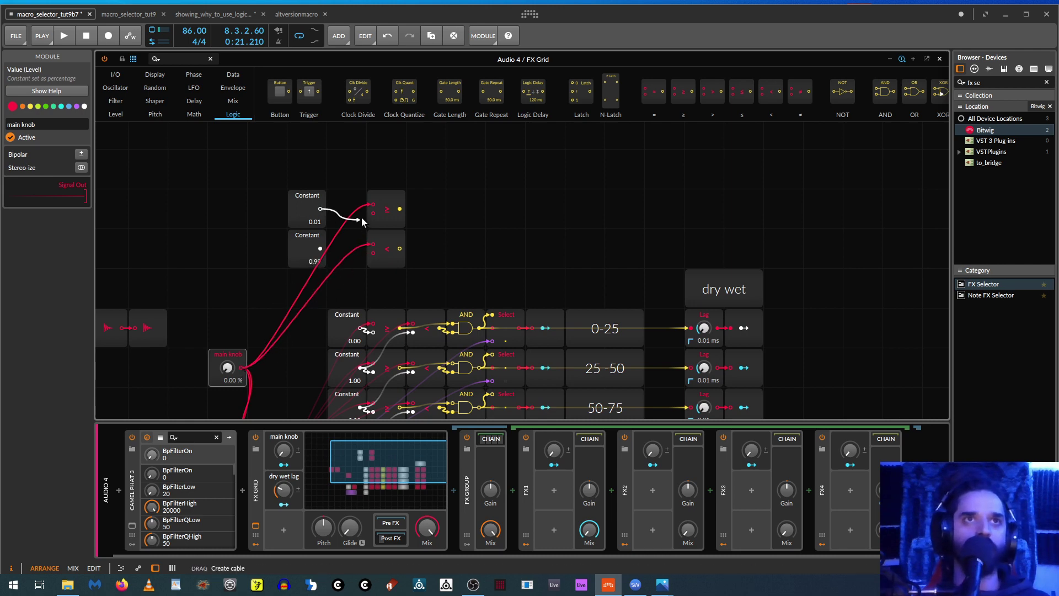
Step: Connect each new Constant to its comparator's second input and feed both comparators into a new AND gate
left_click_drag(360, 216, 452, 205)
left_click_drag(400, 249, 453, 213)
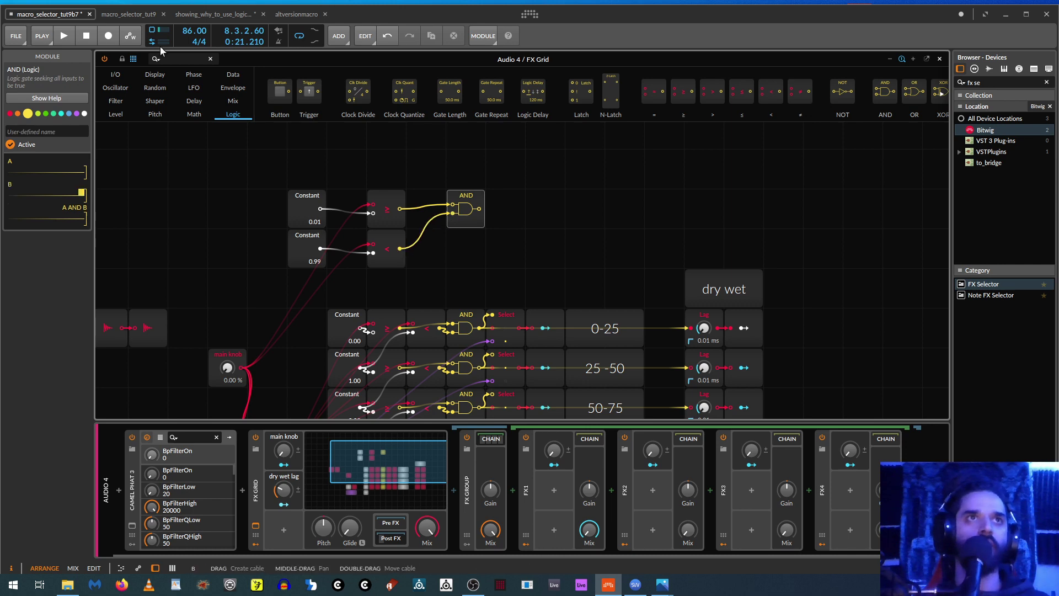
Step: Place a Lag module directly after the new AND gate and a Modulator Out directly after that Lag, connected in series
type("lag")
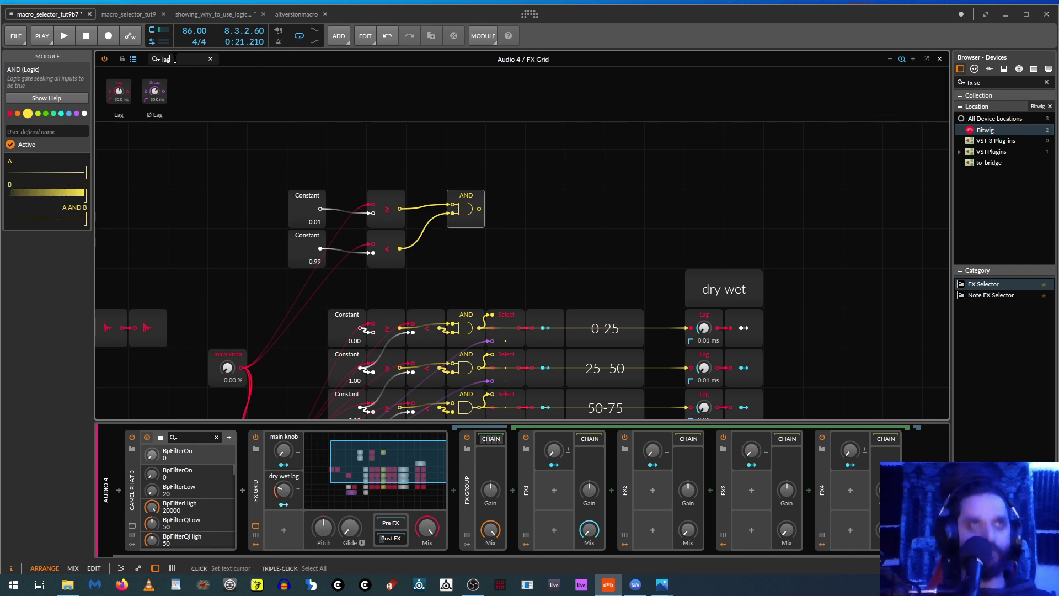
left_click_drag(119, 92, 492, 210)
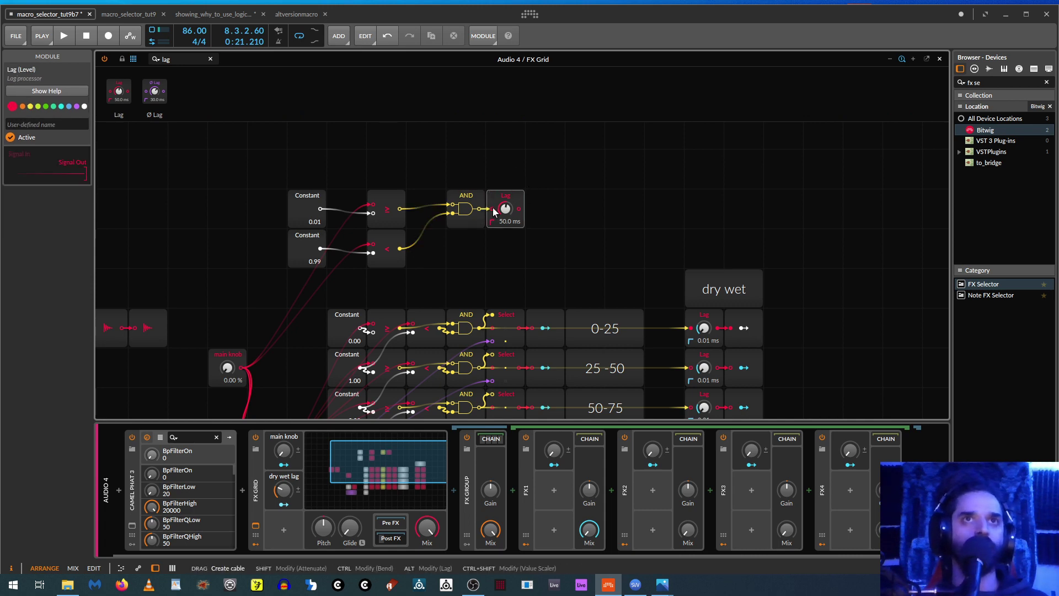
type("m")
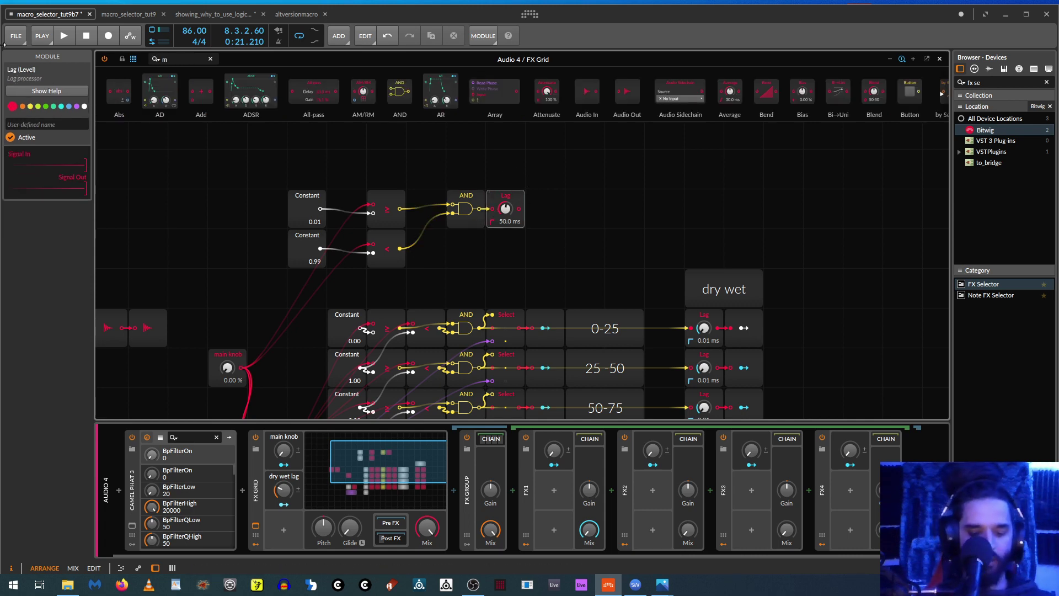
type("odu")
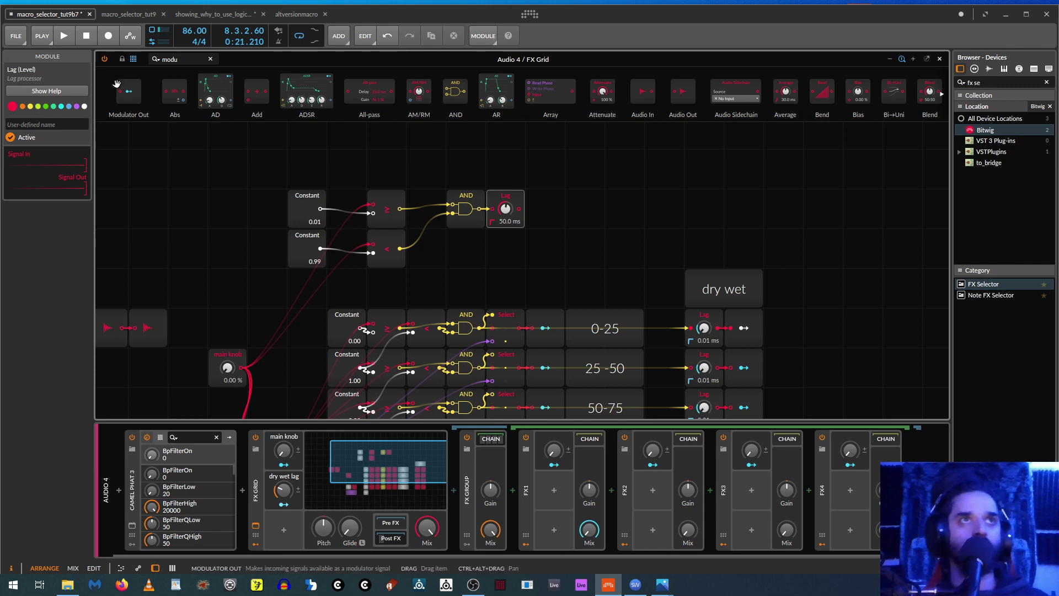
mouse_move(128, 91)
left_mouse_down()
mouse_move(506, 169)
mouse_move(585, 209)
mouse_move(532, 208)
left_mouse_up()
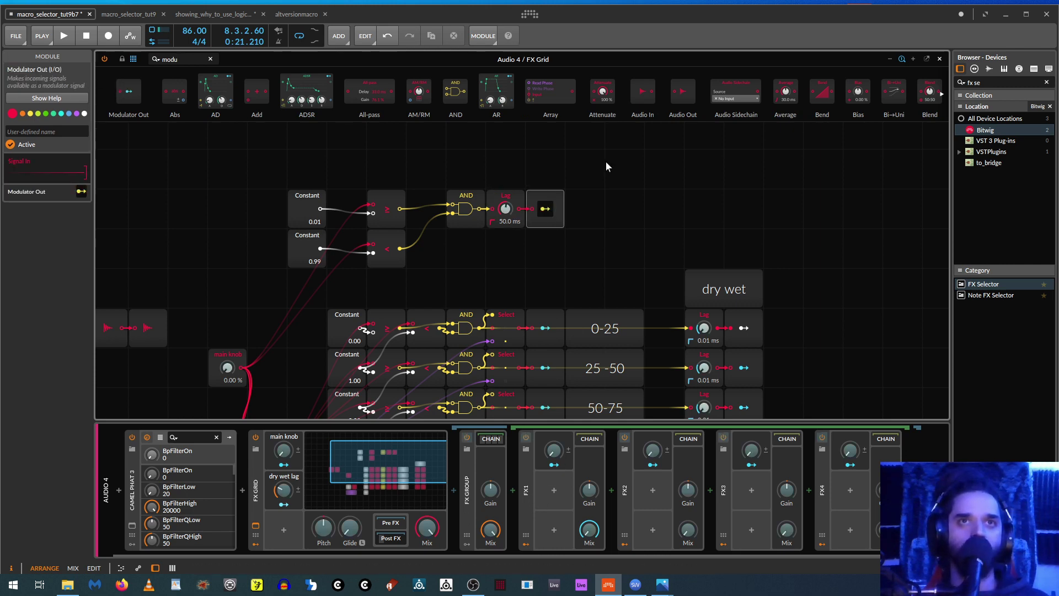
Step: Map the new Modulator Out to the FX Group's Mix at +1.000, with the Mix knob itself turned down
left_click(545, 209)
left_click_drag(491, 529, 491, 475)
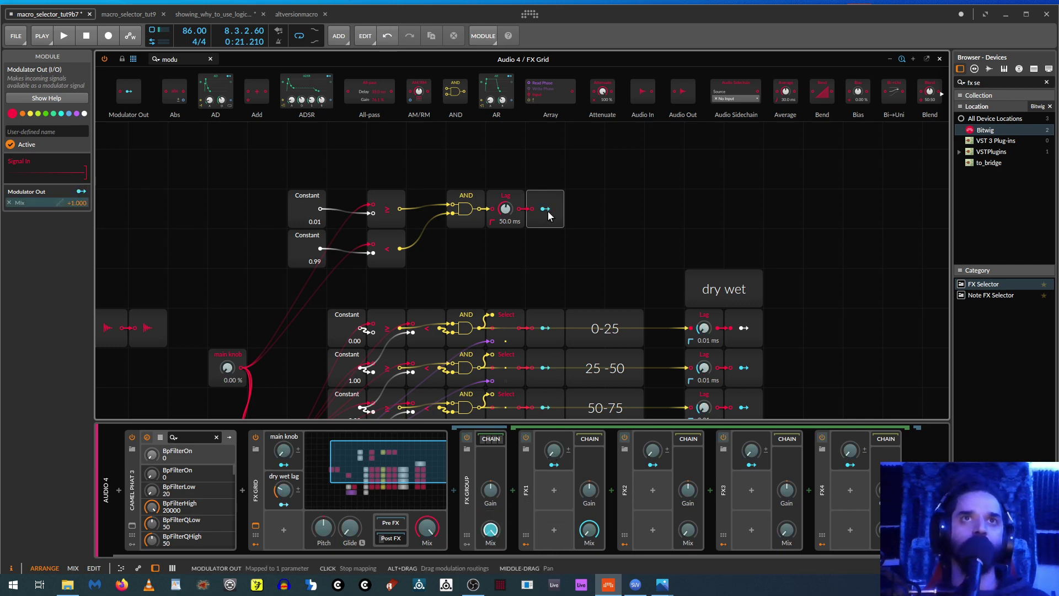
left_click(548, 210)
Step: Set the new Lag's time to 6.44 ms and sweep the main knob macro to test the FX Group's Mix
left_click_drag(505, 209, 506, 215)
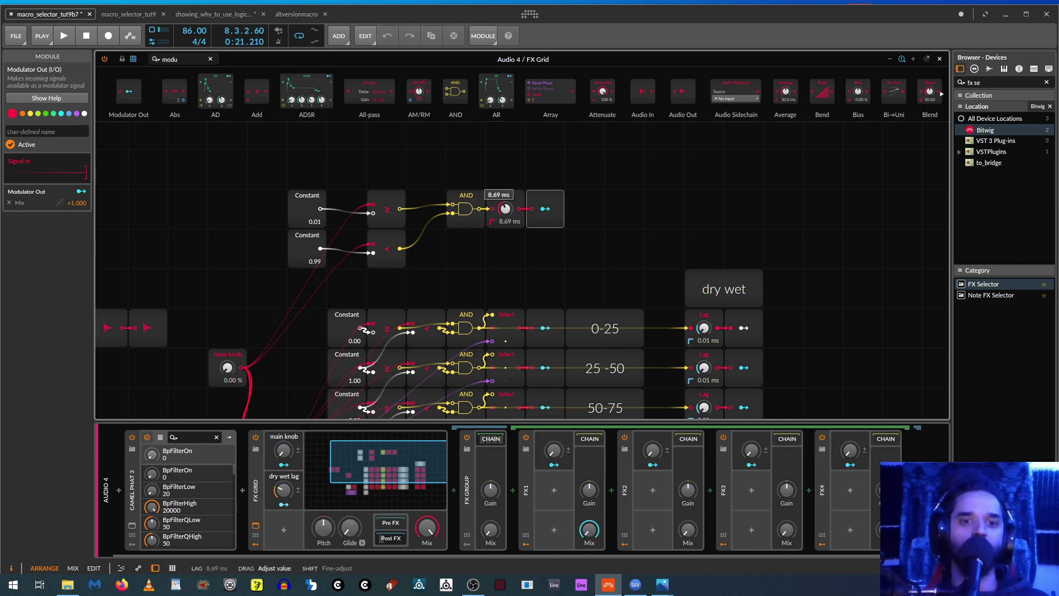
left_click_drag(505, 208, 505, 209)
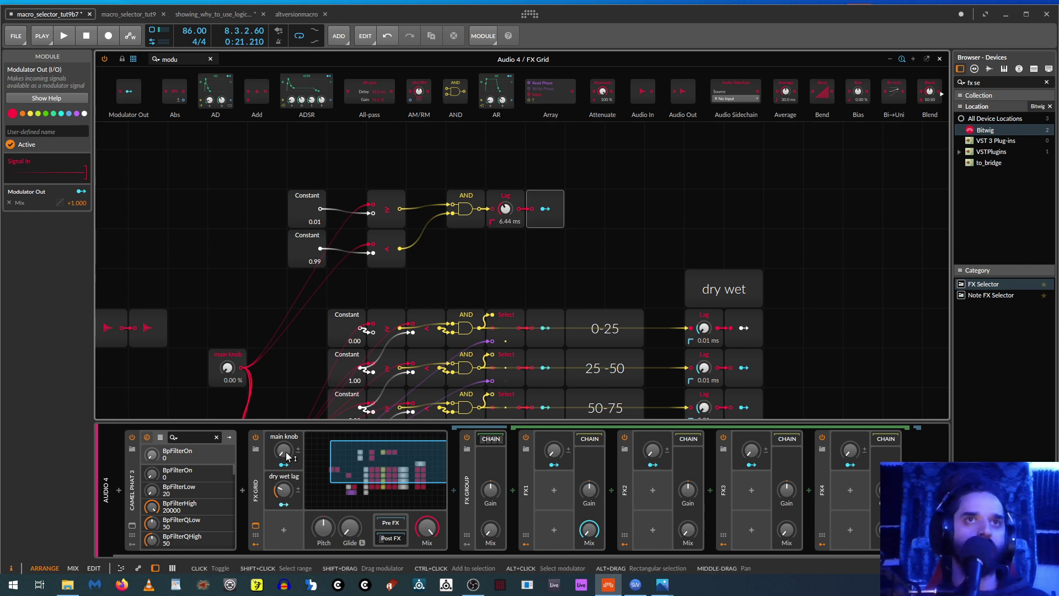
mouse_move(284, 451)
left_mouse_down()
mouse_move(284, 370)
mouse_move(284, 451)
left_mouse_up()
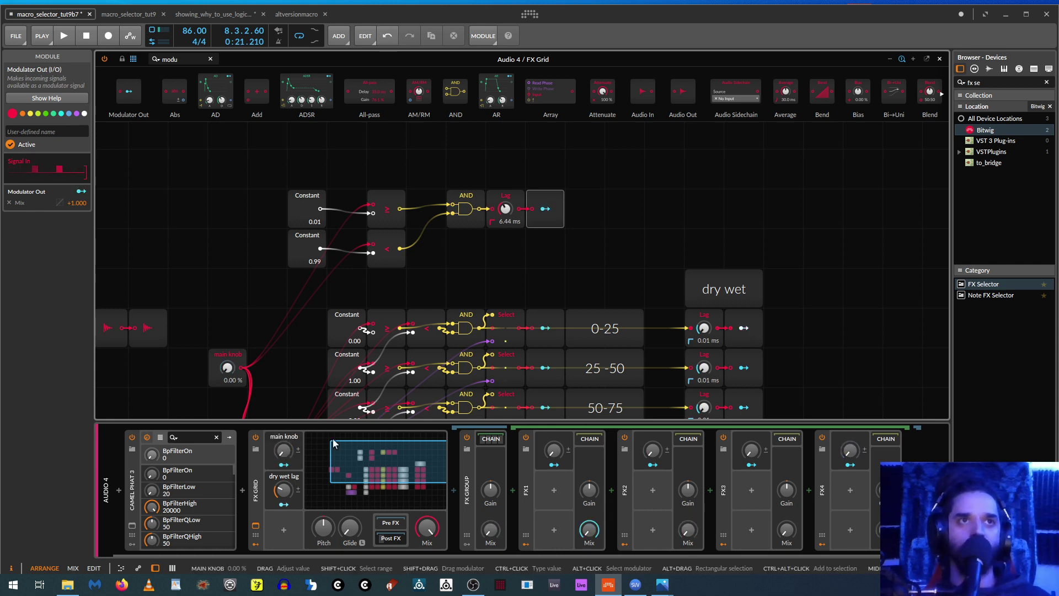
Step: Add a Label module in the empty grid area well past the dry/wet Lag outputs, level with the dry wet label
left_click_drag(286, 362, 252, 296)
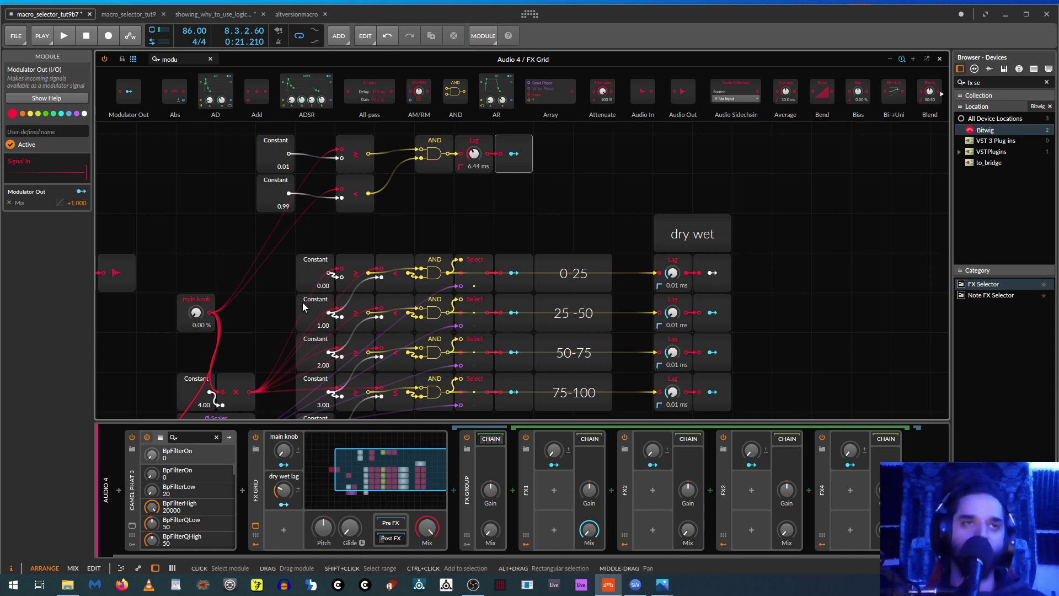
scroll(254, 326, "down", 2)
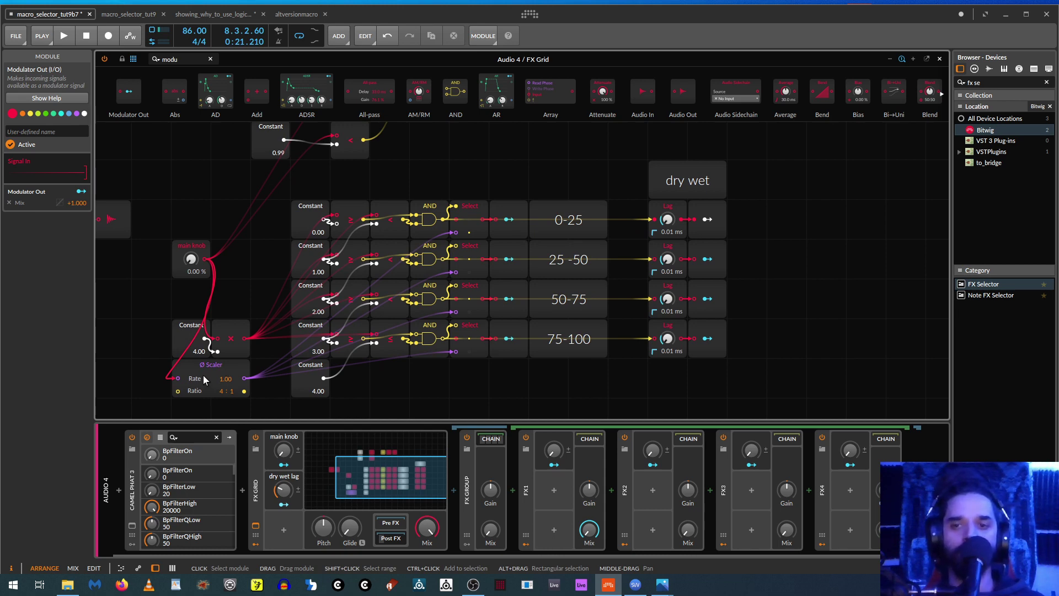
scroll(555, 386, "right", 5)
scroll(555, 386, "up", 1)
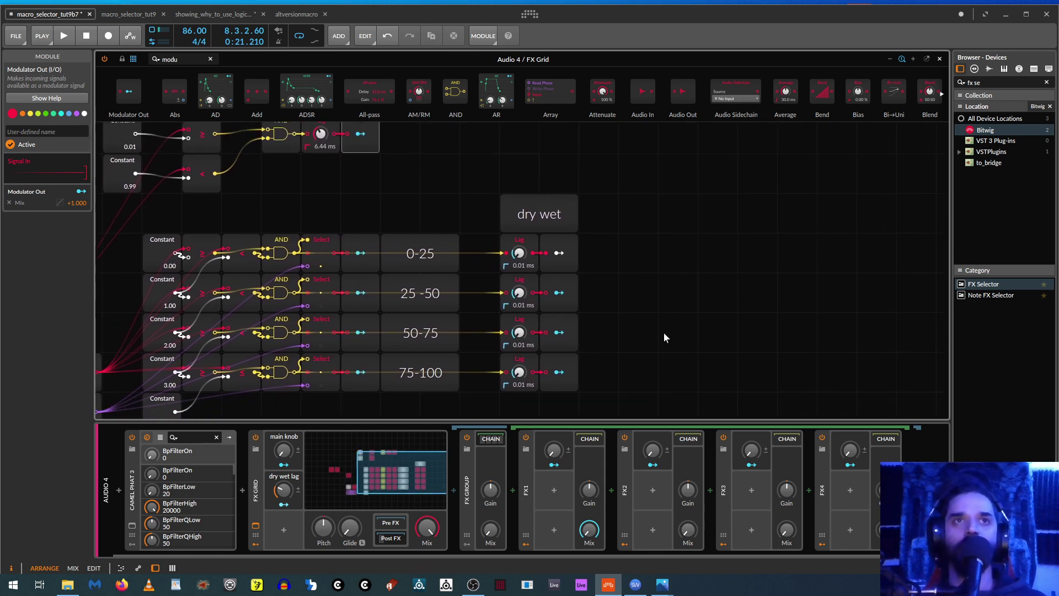
left_click_drag(698, 330, 648, 359)
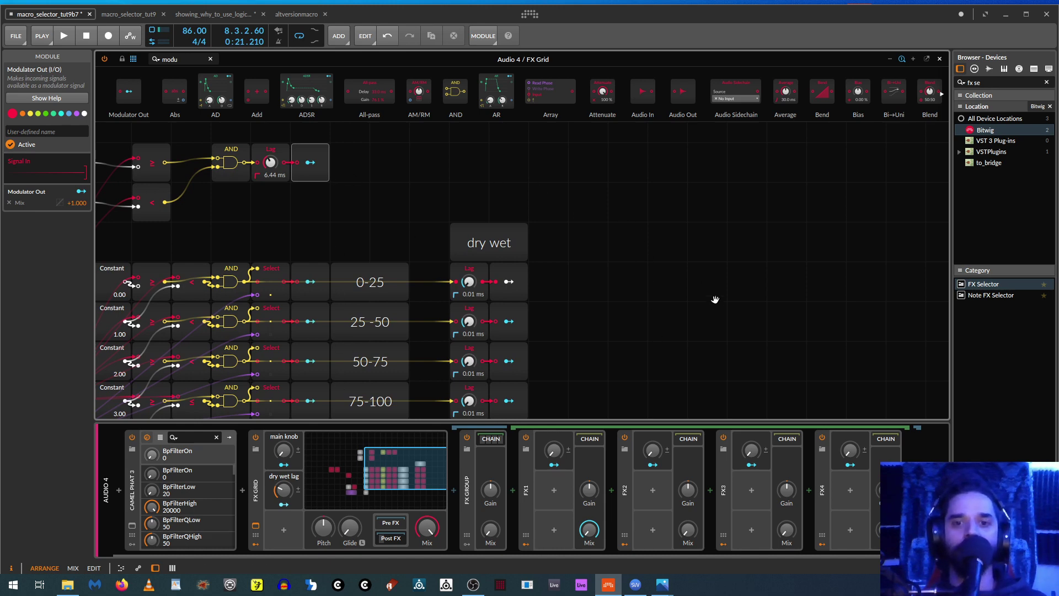
left_click_drag(715, 300, 678, 322)
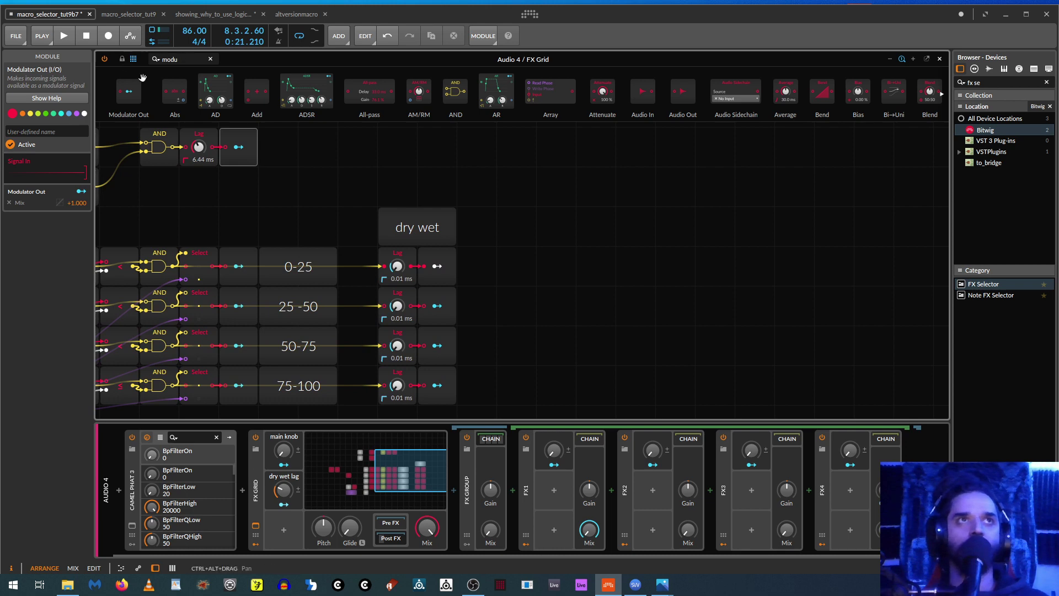
left_click_drag(179, 59, 89, 57)
type("label")
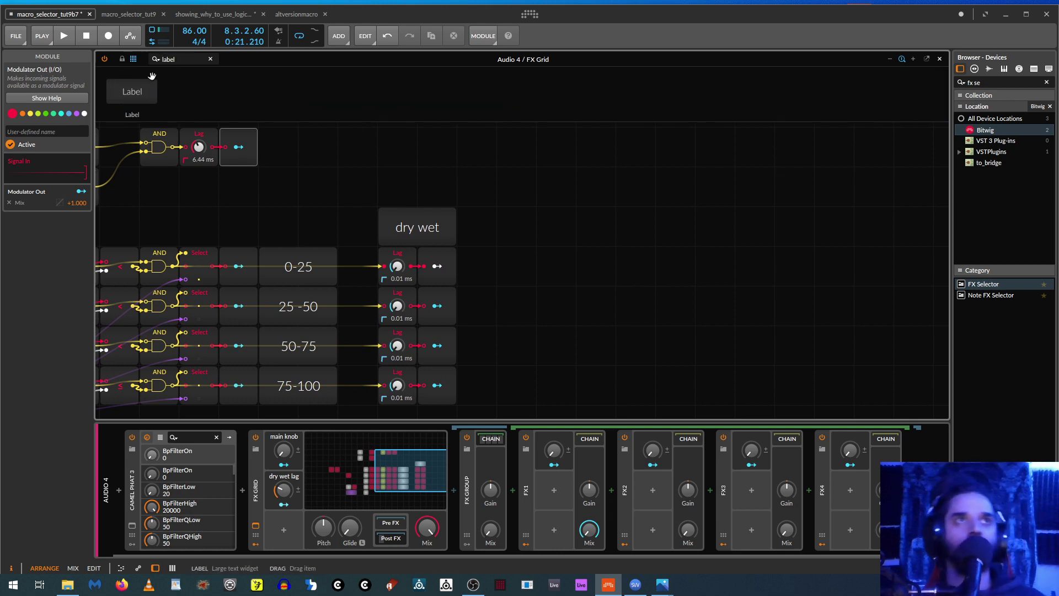
left_click_drag(132, 92, 705, 226)
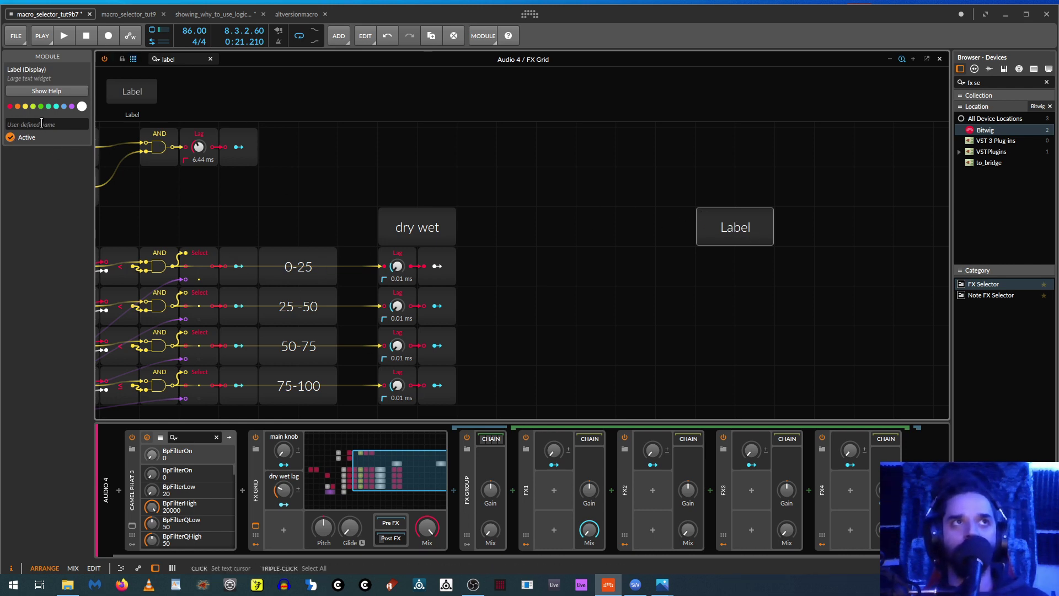
Step: Add six more Label modules above and below the new one to form a vertical column of seven
left_click_drag(732, 229, 718, 318)
left_click_drag(717, 315, 718, 347)
left_click_drag(717, 348, 719, 384)
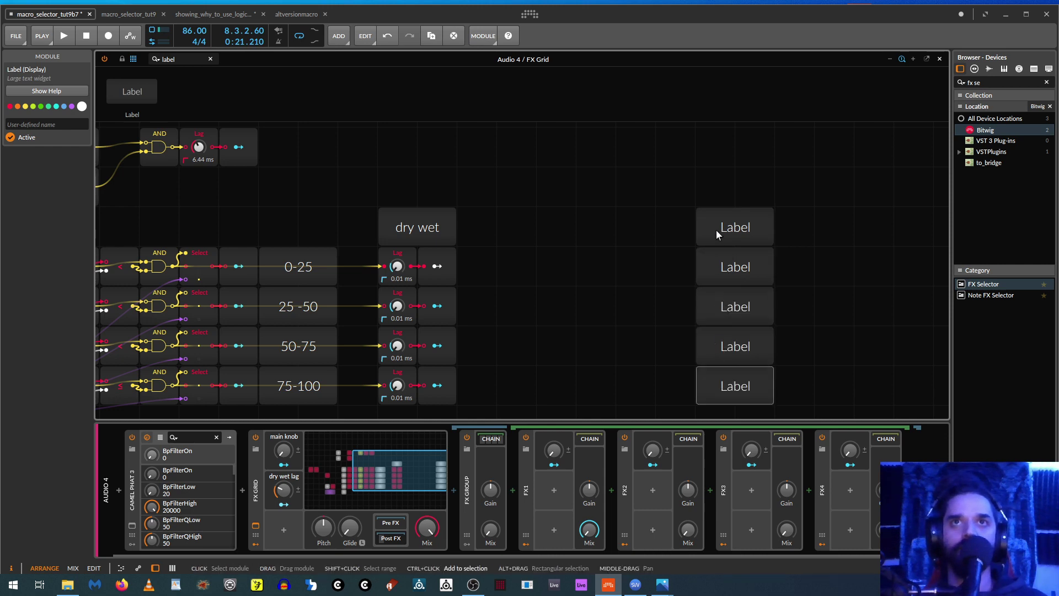
left_click_drag(729, 227, 729, 186)
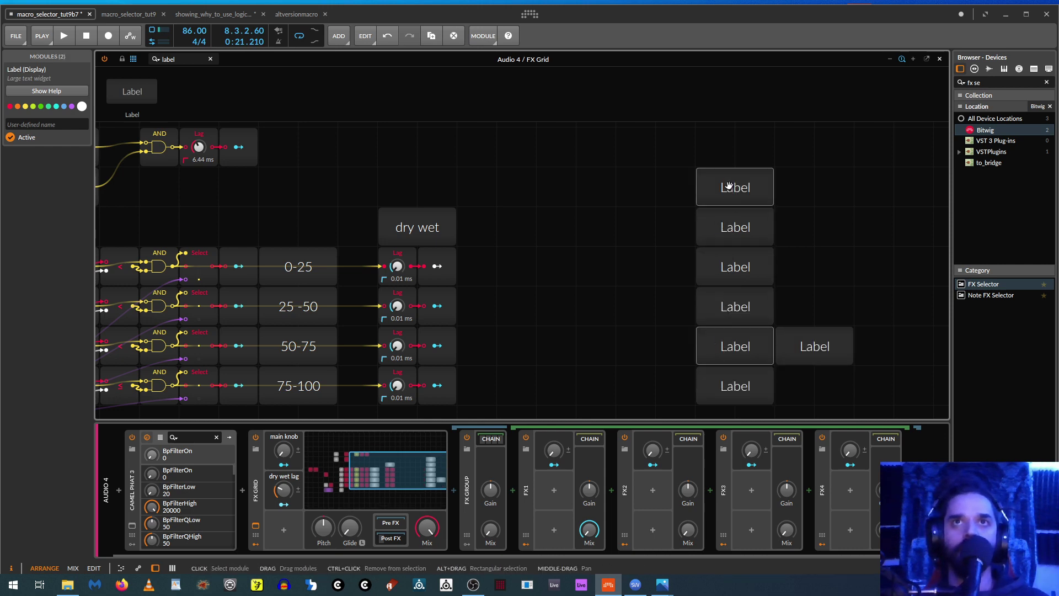
left_click(730, 186)
left_click_drag(805, 347, 714, 164)
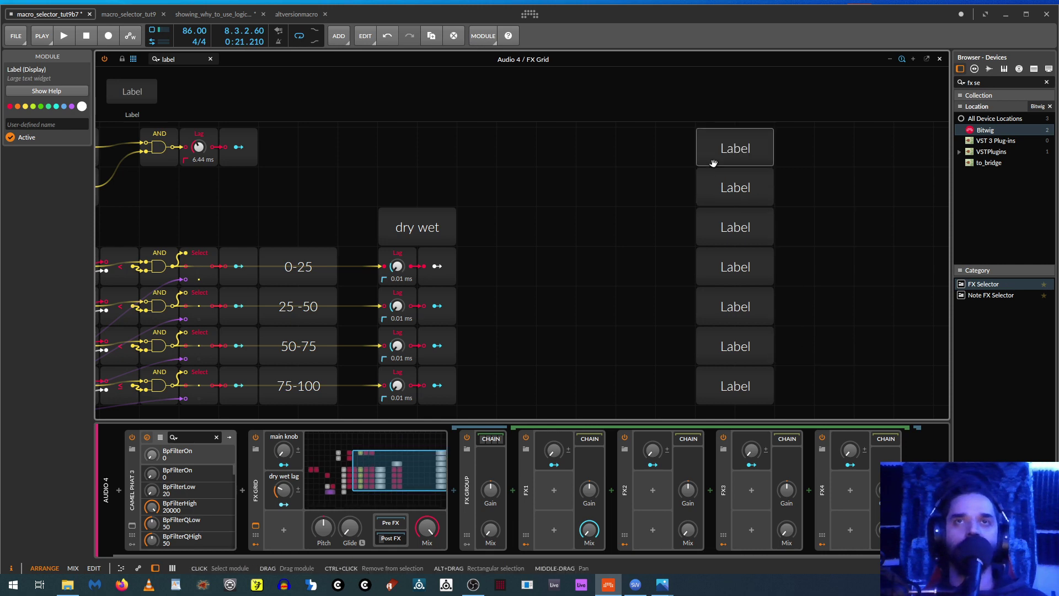
Step: Name the three uppermost blank labels 0-50, 0-75 and 0-100, in that order
left_click(40, 123)
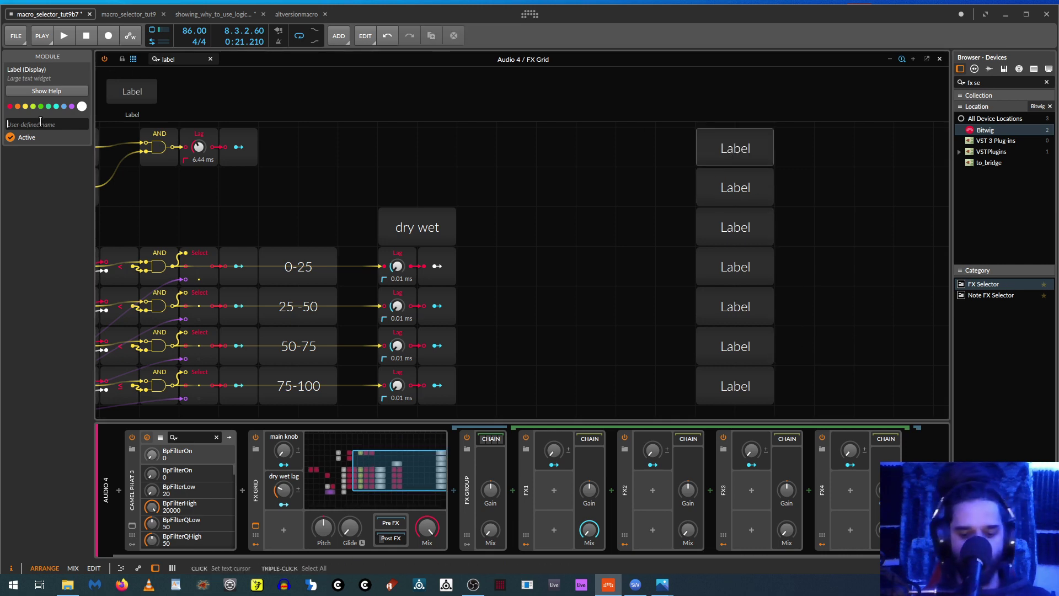
type("0-50")
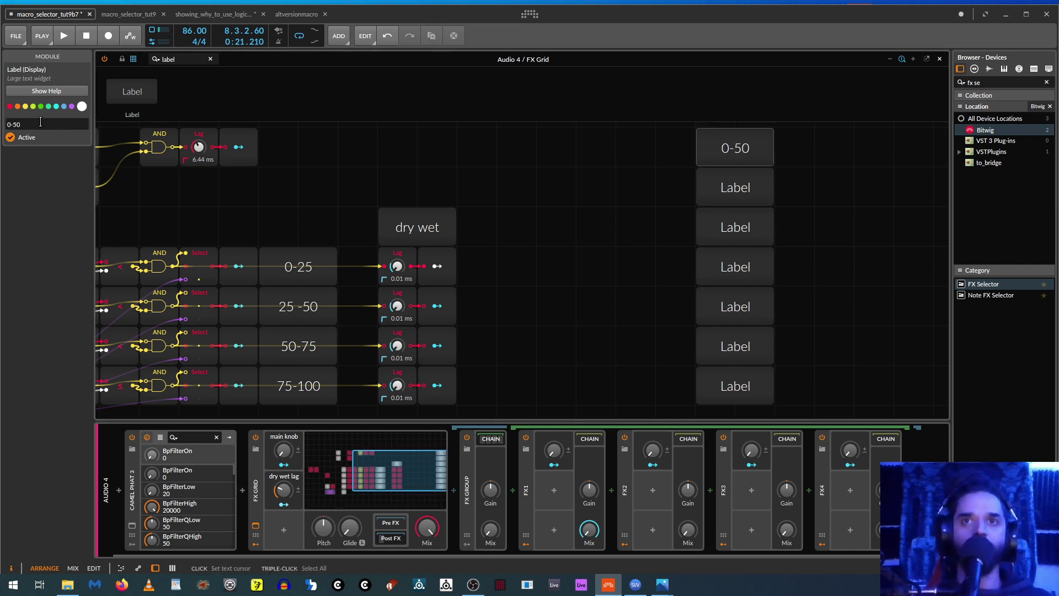
left_click(703, 187)
left_click(48, 126)
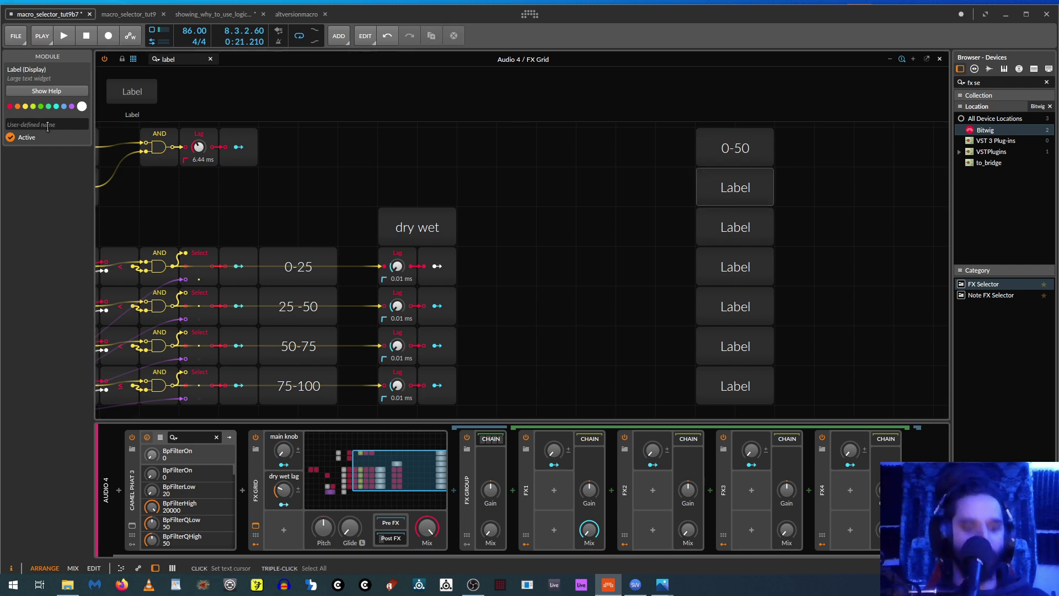
type("0-75")
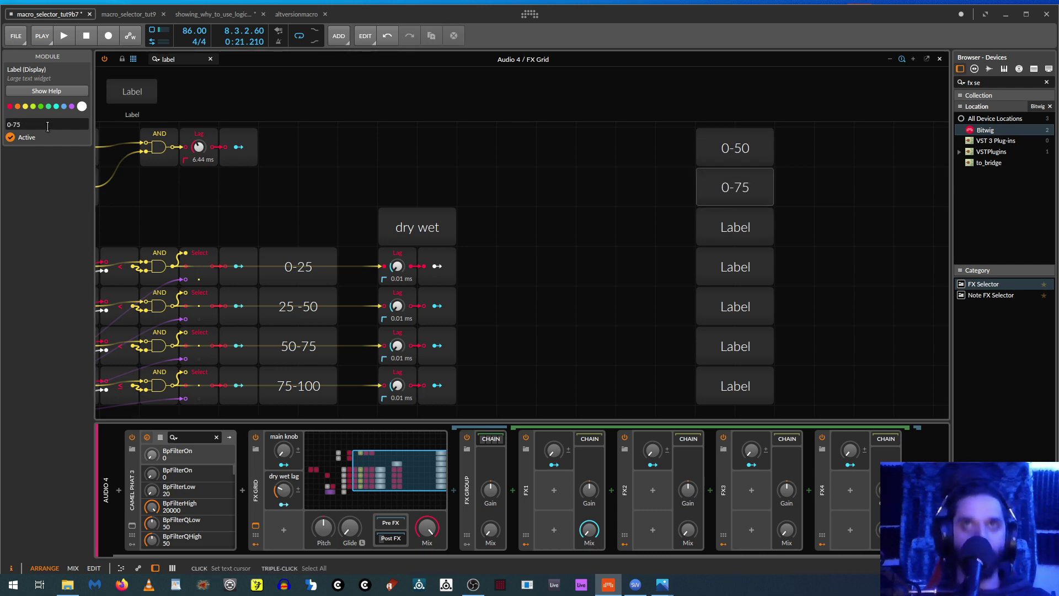
left_click(710, 225)
left_click(38, 127)
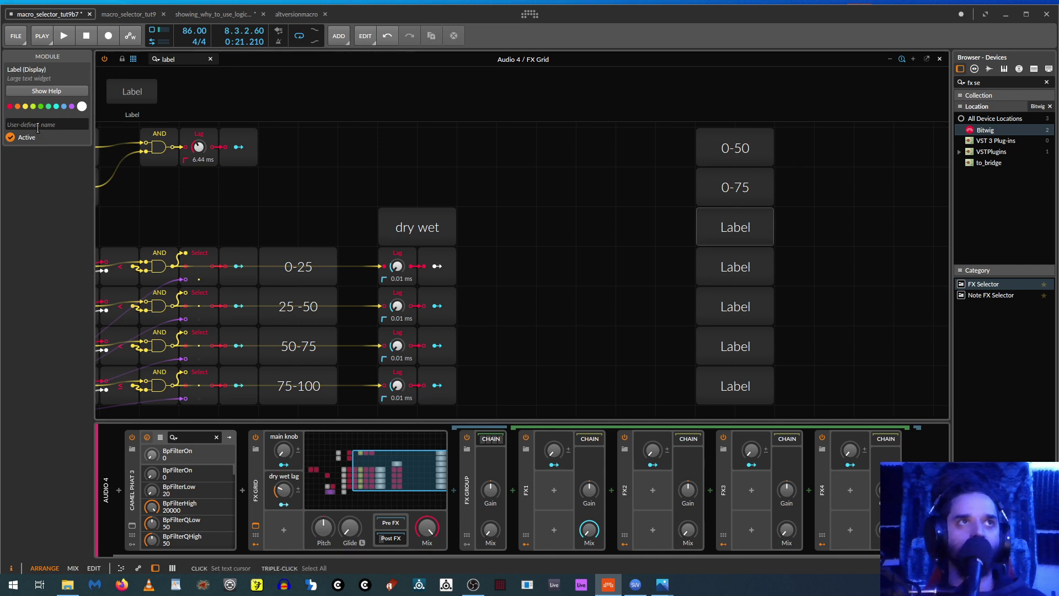
type("0-100")
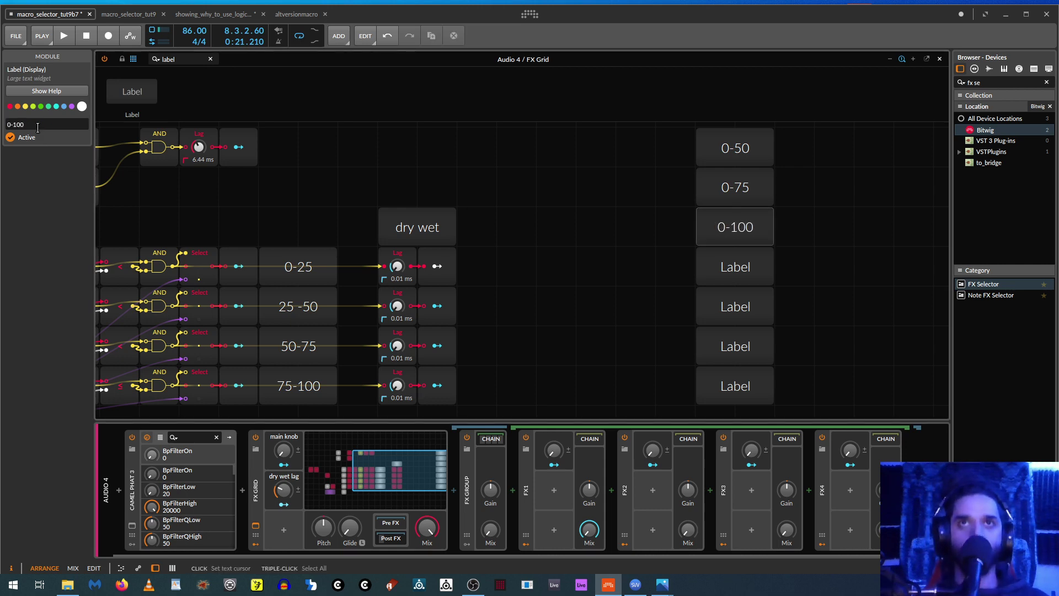
Step: Name the next two labels in the column 25-75 and 25-100
left_click(718, 258)
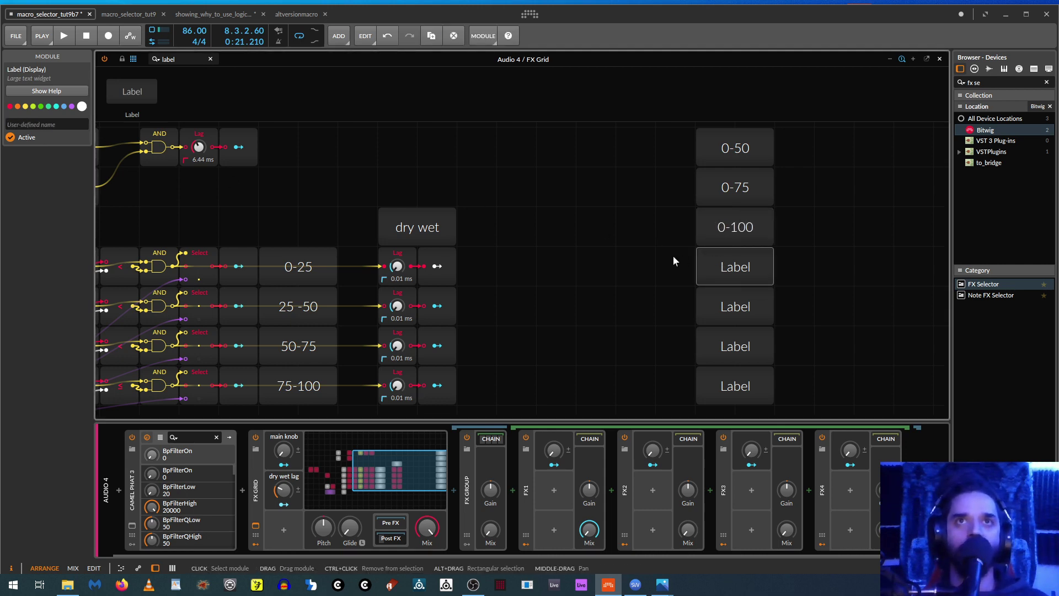
left_click(47, 123)
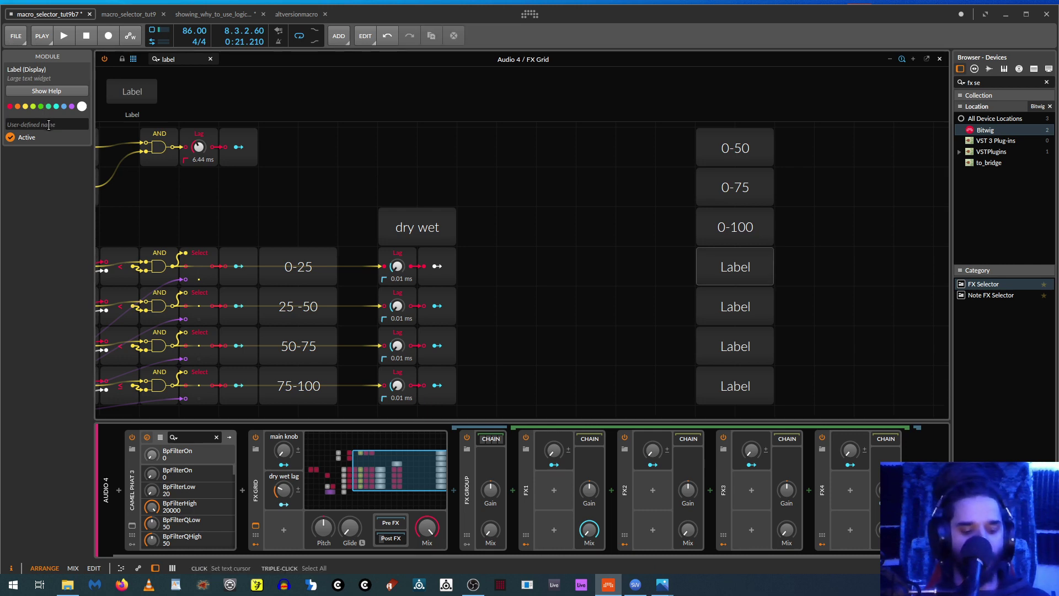
type("25-")
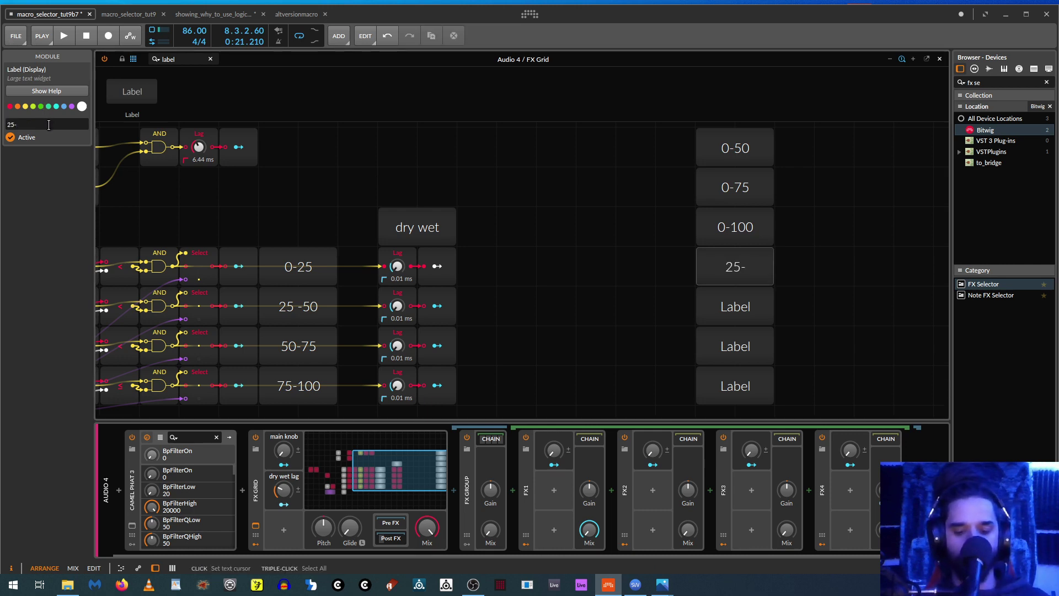
type("75")
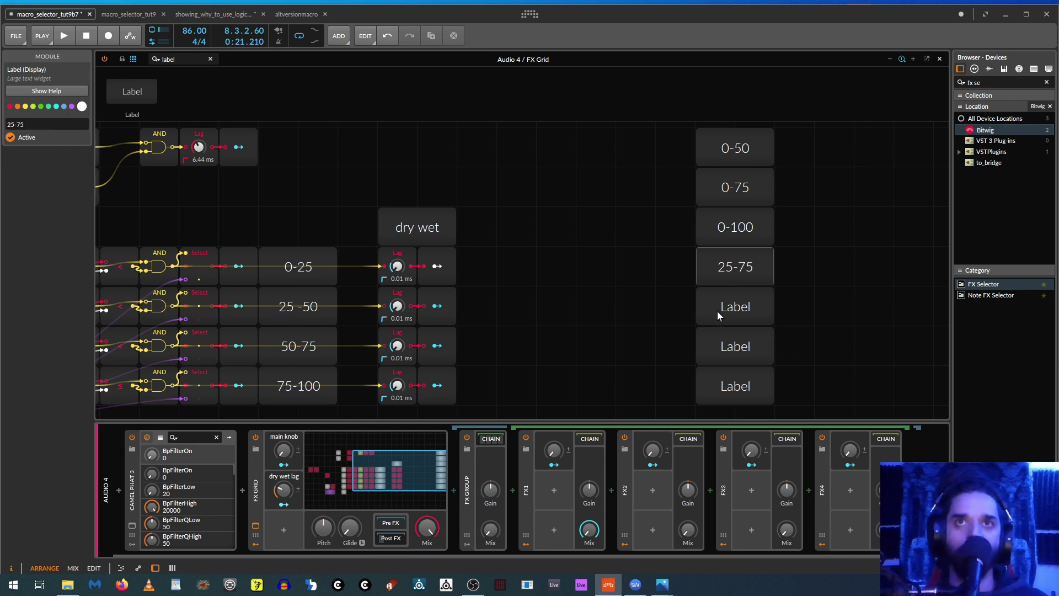
left_click(721, 314)
left_click(28, 124)
type("2")
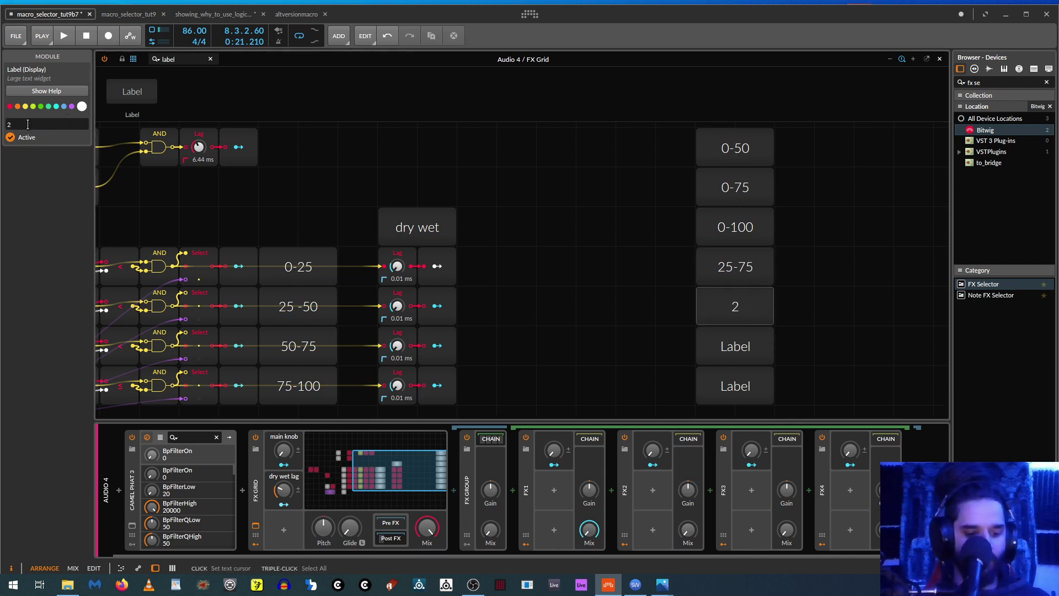
type("5-12")
key("BackSpace")
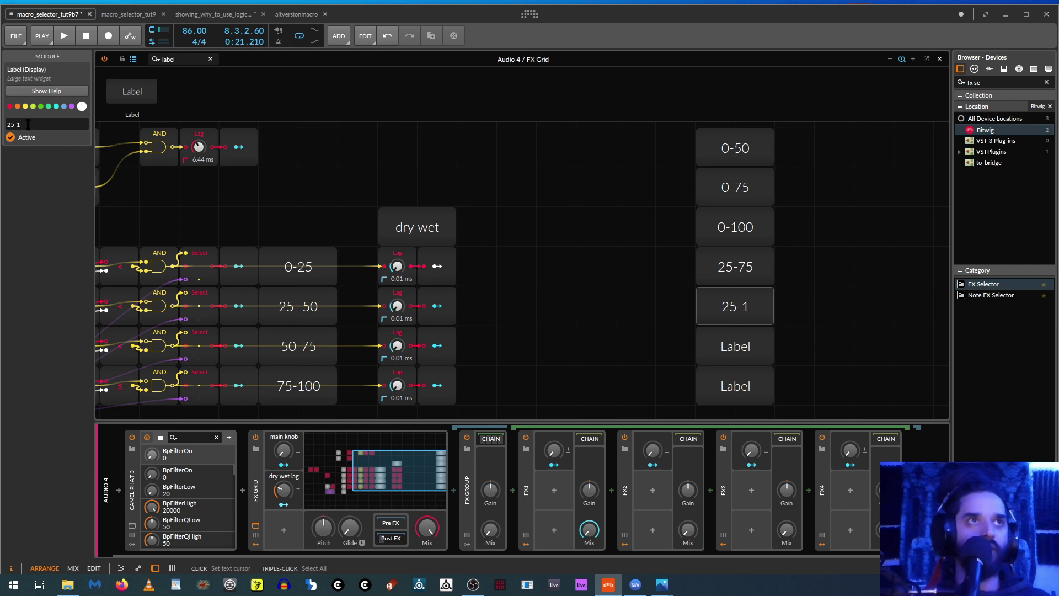
type("00")
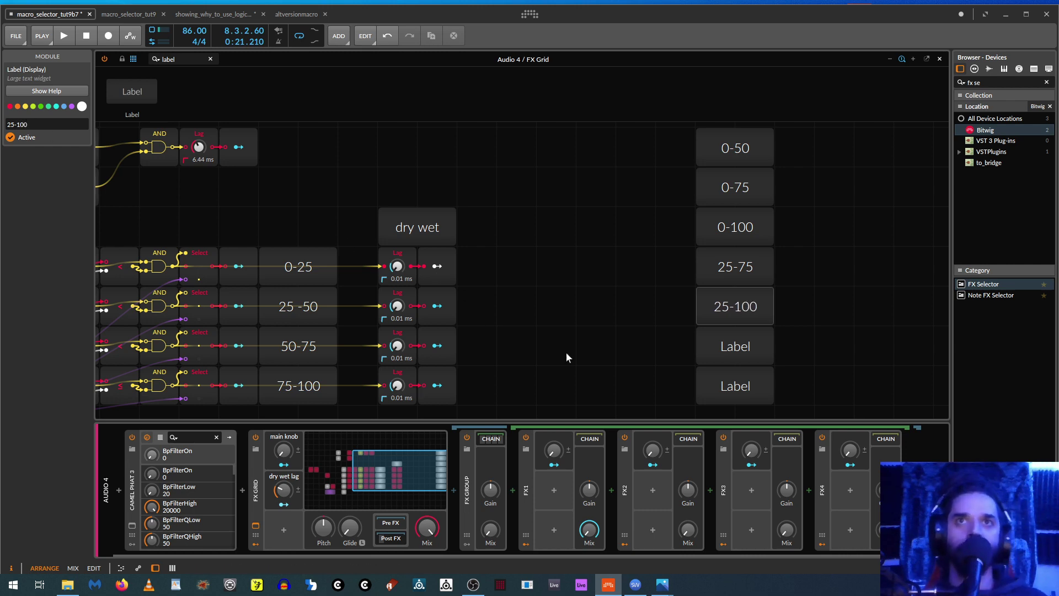
Step: Name the sixth label 50-100 and delete the leftover blank label beneath it
left_click(734, 348)
left_click(23, 125)
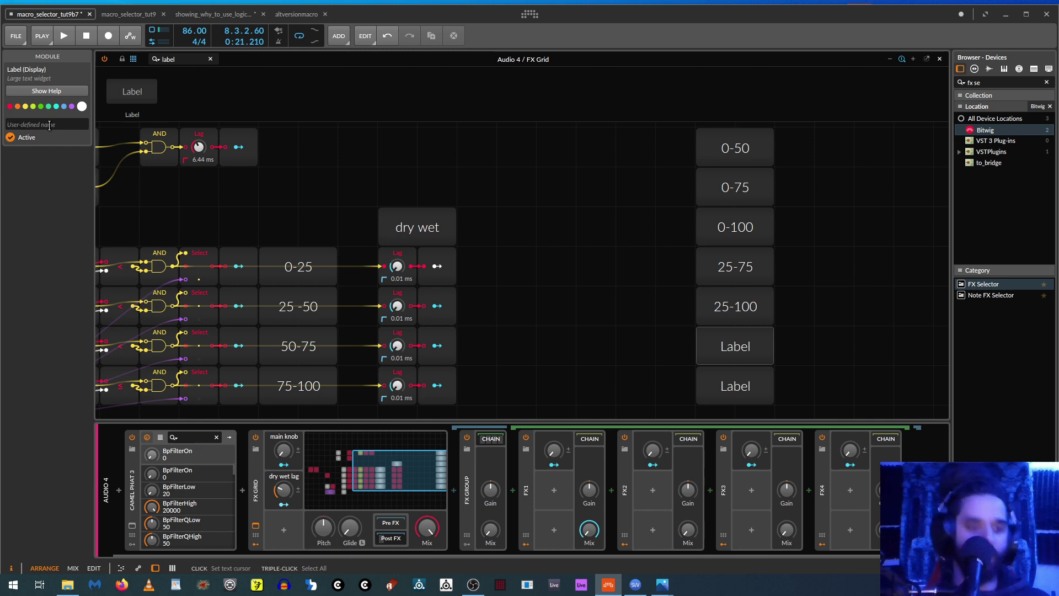
type("50-")
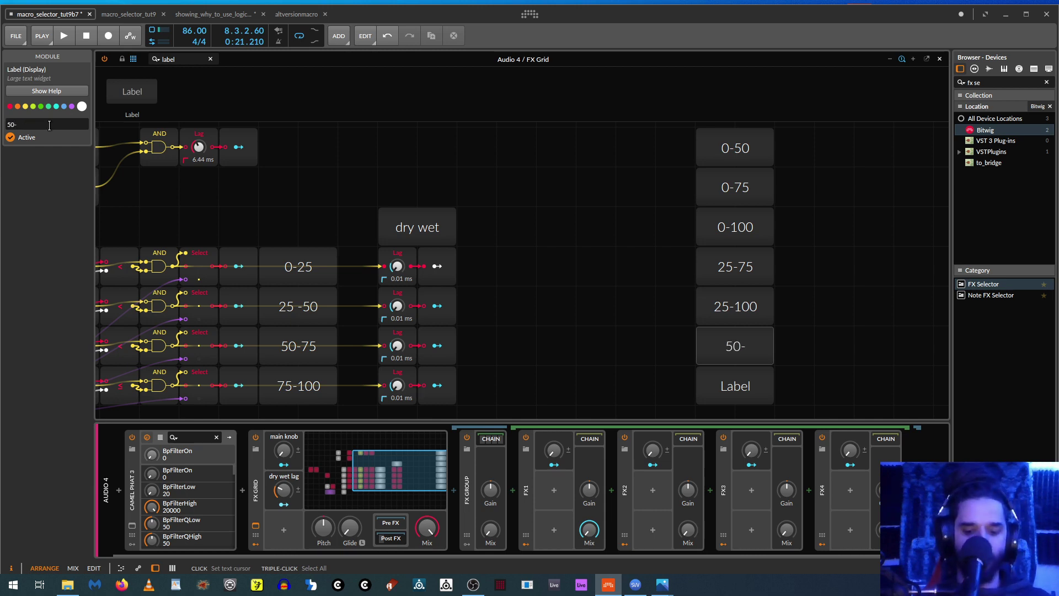
type("100")
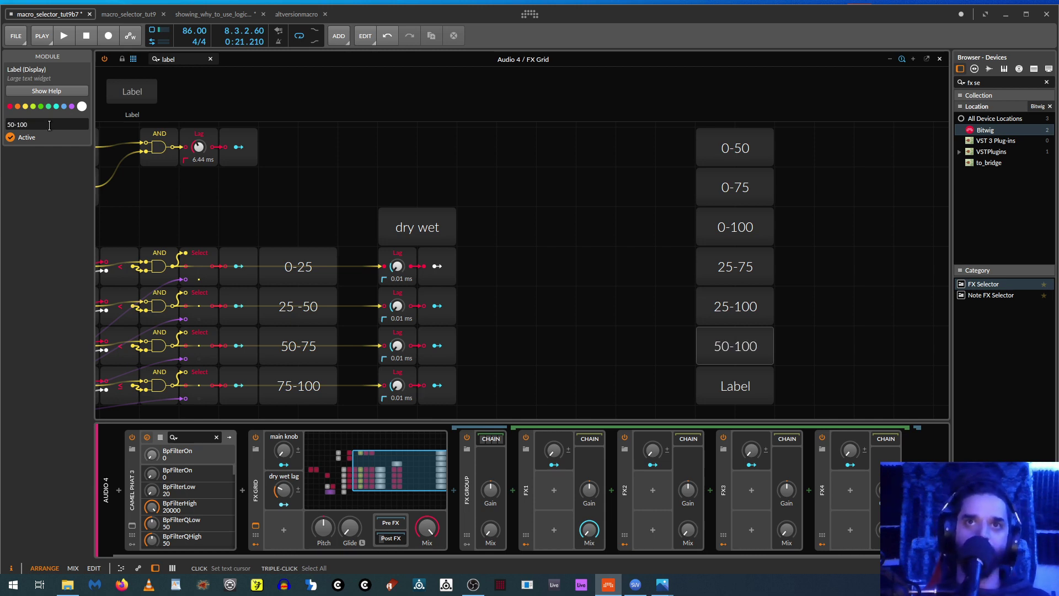
left_click(742, 390)
key("Delete")
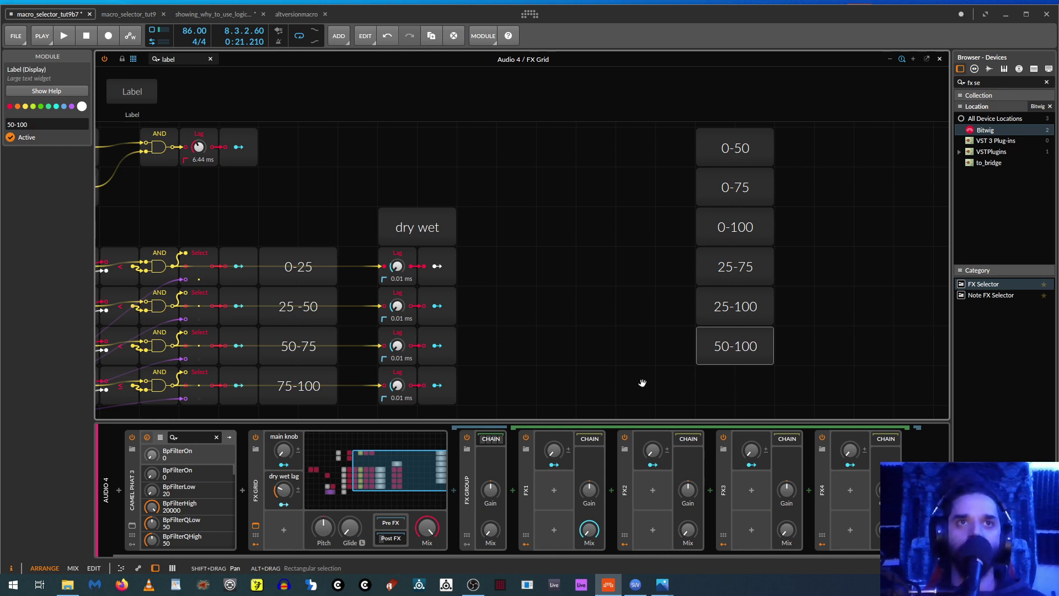
Step: Move the whole column of six range labels two grid cells farther from the dry/wet modules
left_click_drag(640, 380, 770, 379)
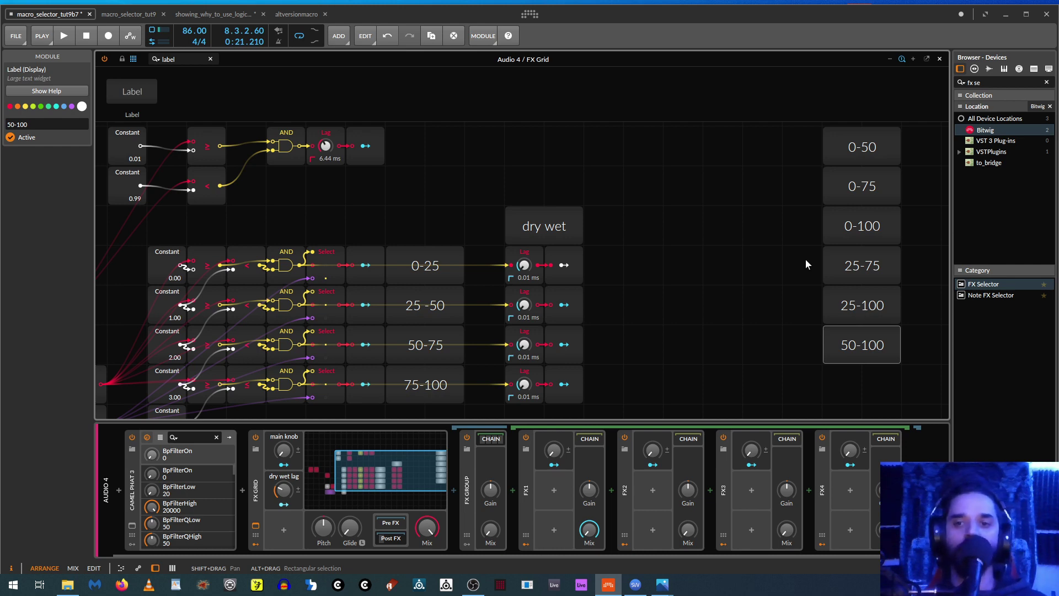
left_click_drag(801, 153, 757, 173)
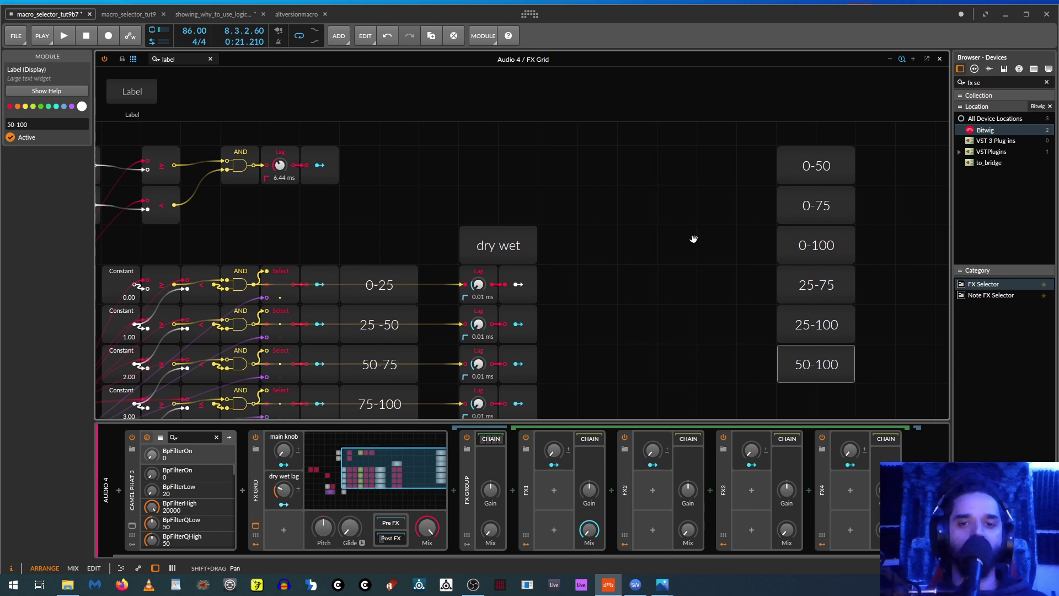
left_click_drag(735, 243, 678, 247)
left_click_drag(707, 150, 795, 381)
left_click_drag(744, 163, 824, 163)
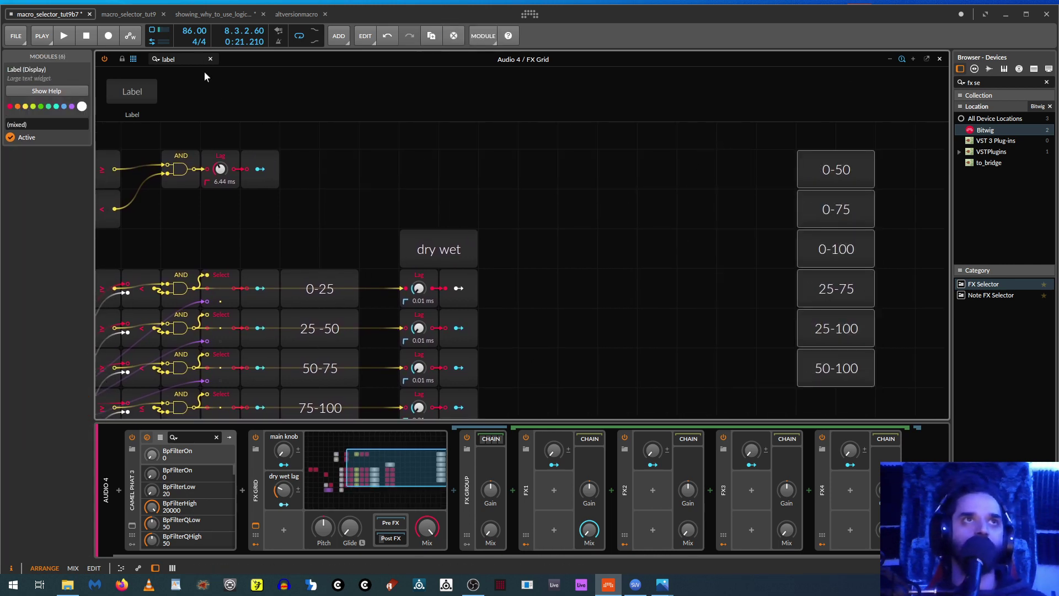
Step: Place AND gates in the rows of every range label except 0-100, lined up one cell past the dry/wet outputs
left_click(210, 58)
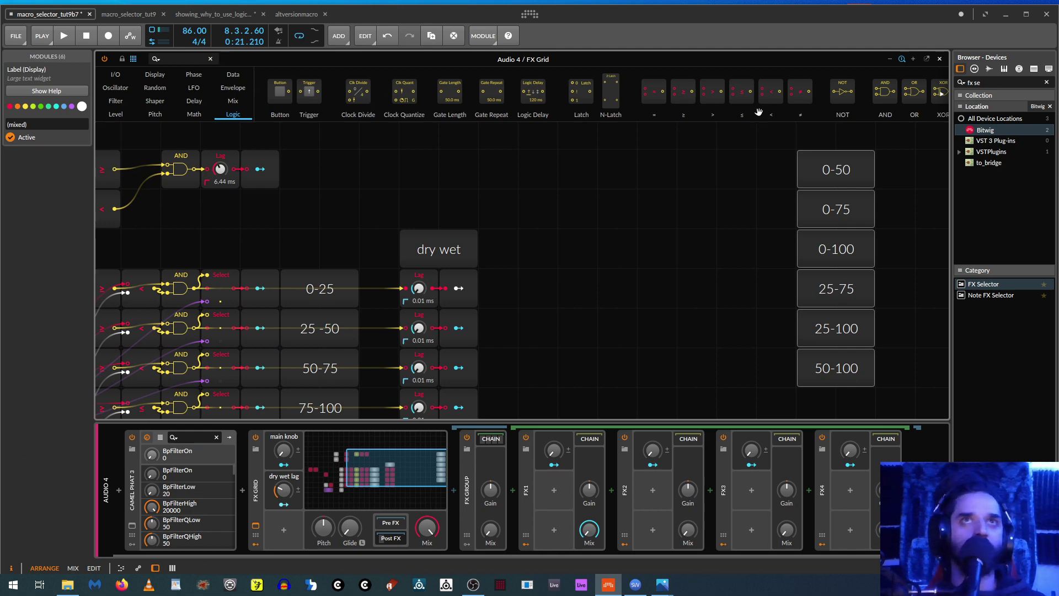
left_click_drag(886, 96, 617, 364)
left_click_drag(584, 150, 636, 386, "alt")
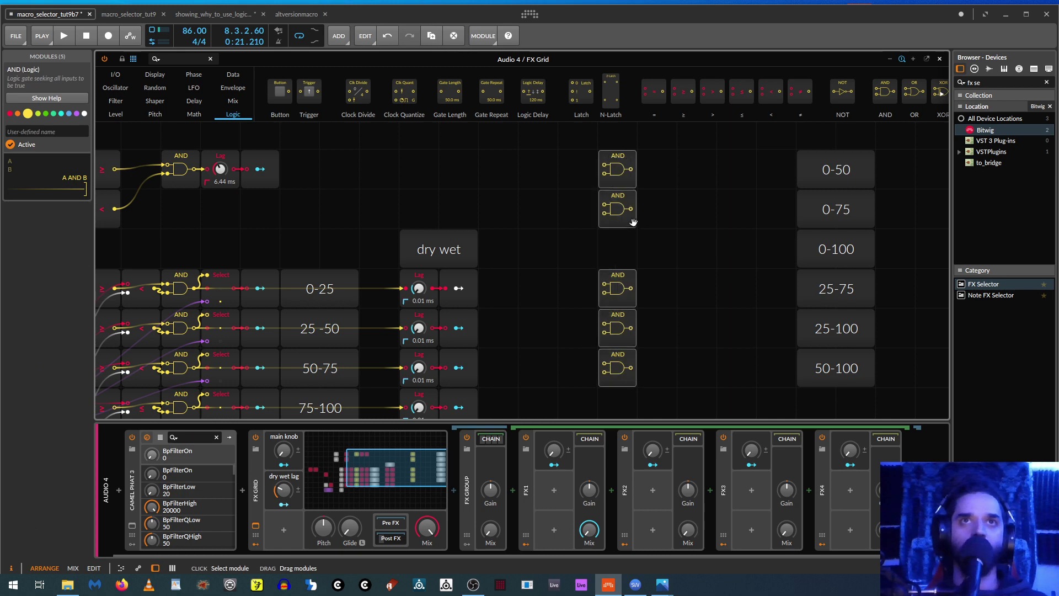
left_click_drag(633, 222, 554, 222)
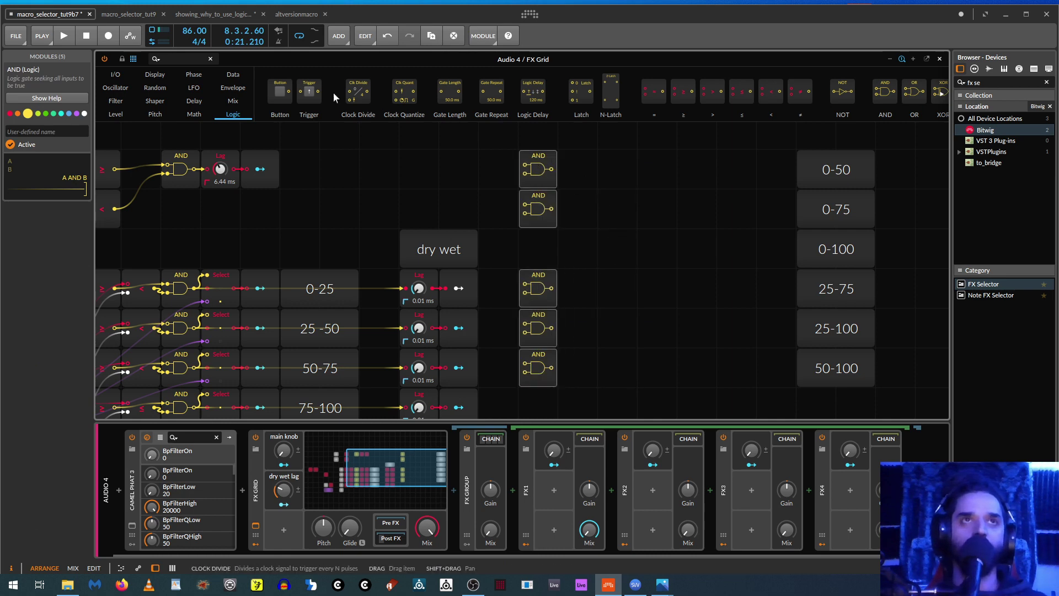
Step: Place a Ø Scaler module directly after each of the five new AND gates
left_click(189, 59)
type("scale")
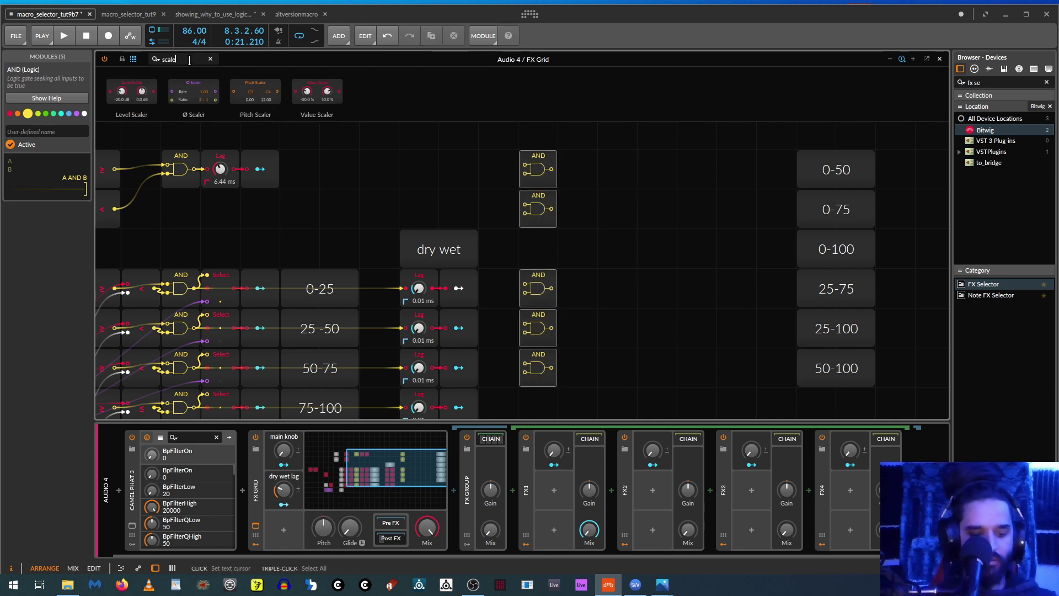
type("r")
left_click_drag(194, 91, 592, 356)
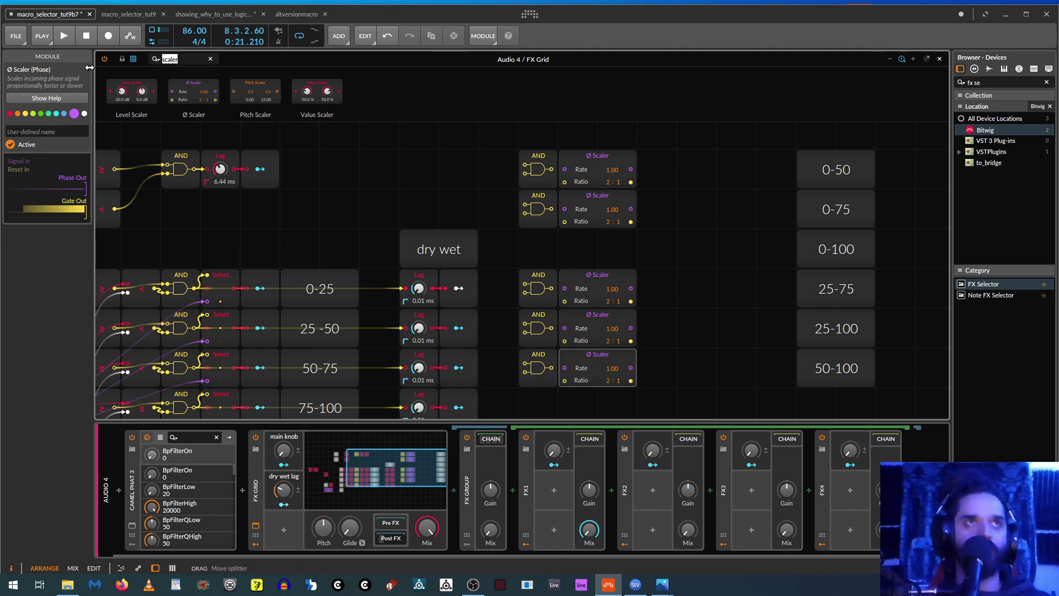
Step: Place a Ø Reset module after each of the five Ø Scalers, followed by a Select module in each of those rows
type("res")
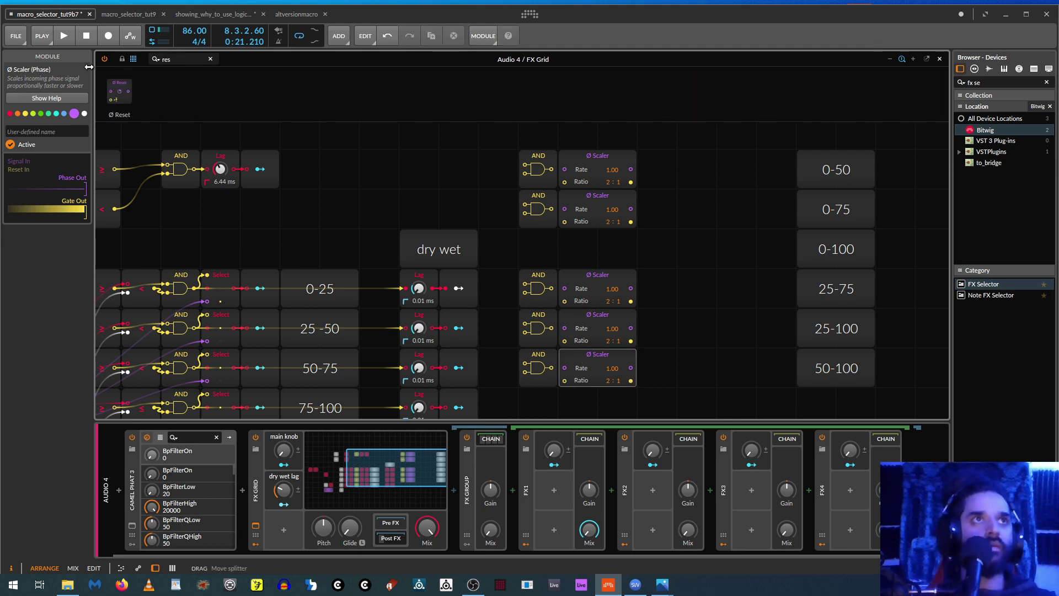
left_click_drag(119, 91, 660, 355)
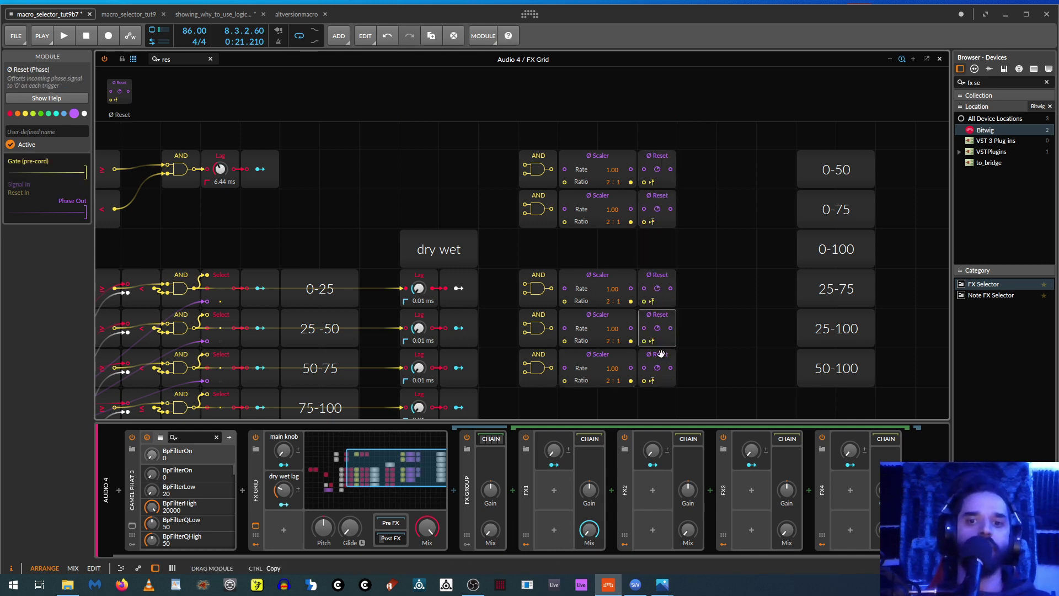
left_click_drag(185, 59, 118, 59)
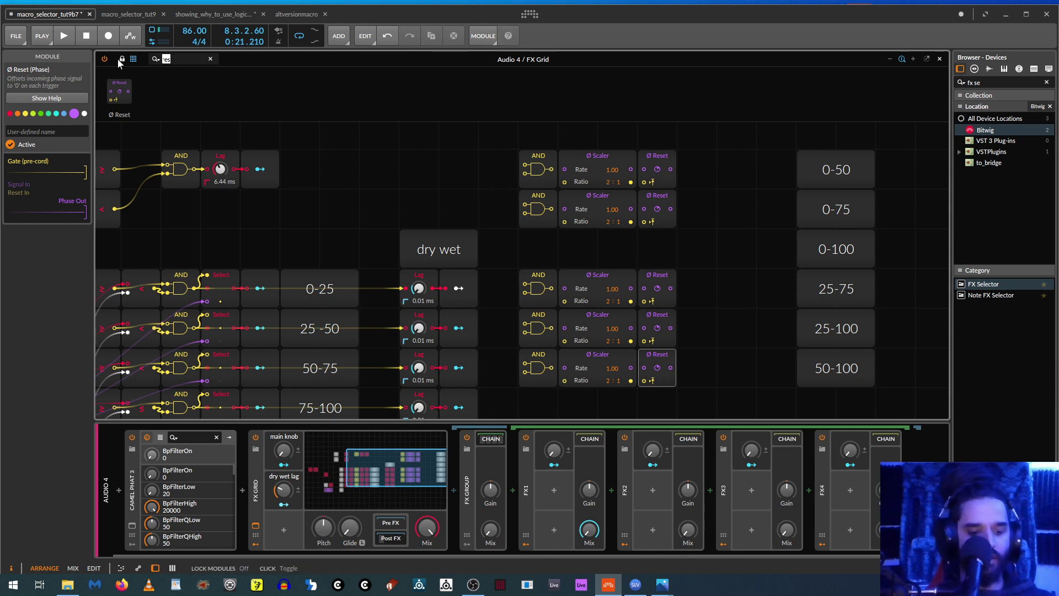
type("sele")
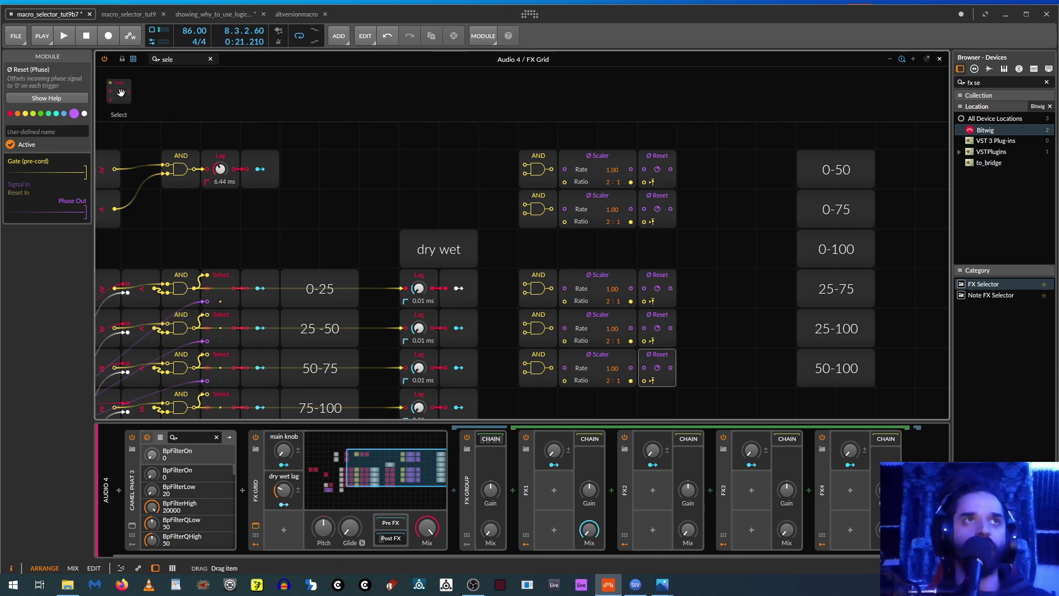
left_click_drag(121, 93, 684, 161)
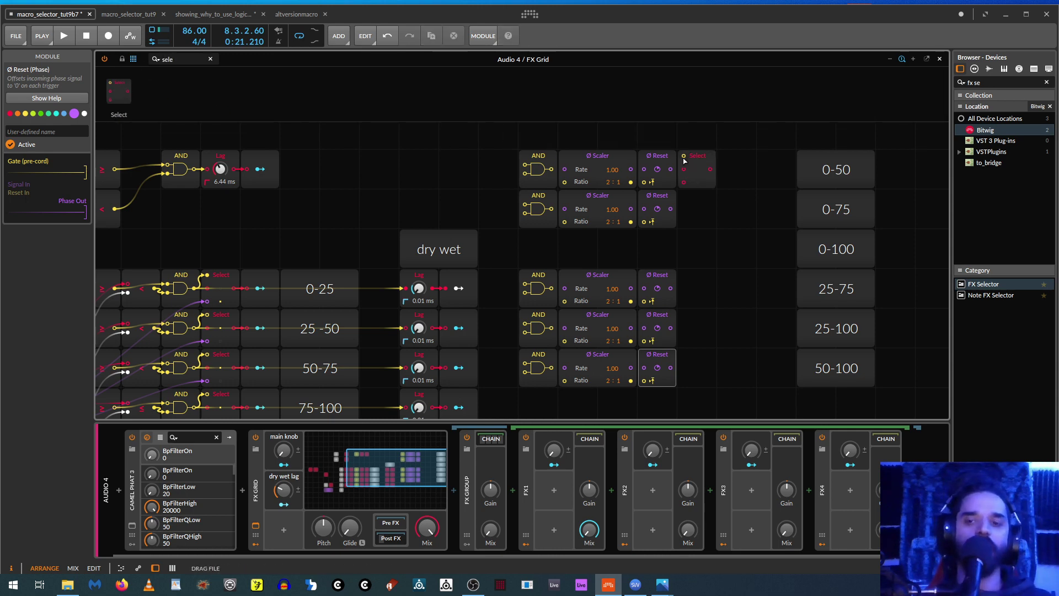
left_click(704, 179)
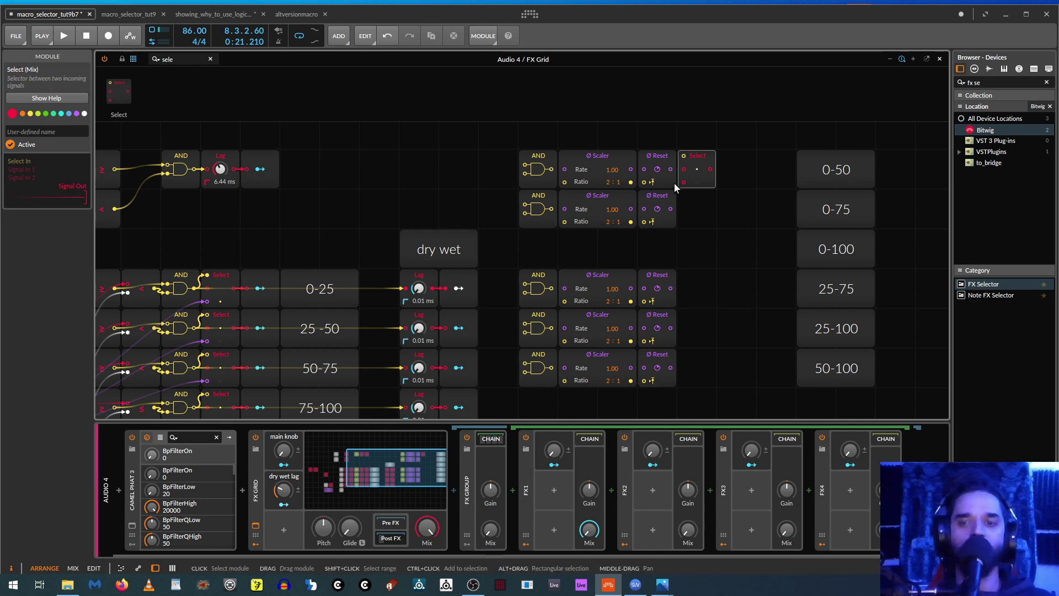
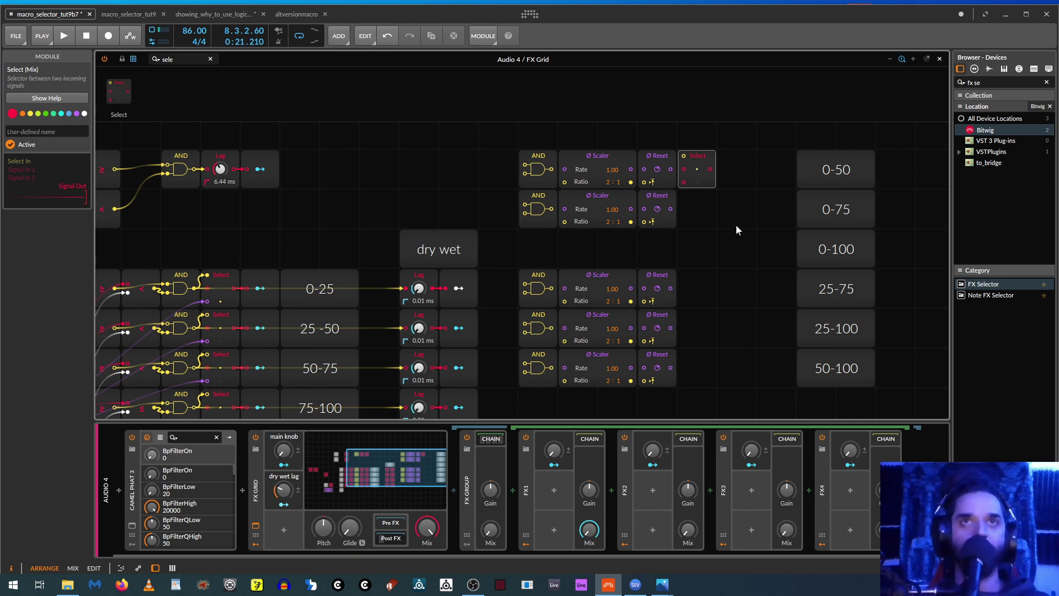
left_click_drag(702, 159, 697, 291)
left_click_drag(698, 287, 699, 364)
left_click(737, 329)
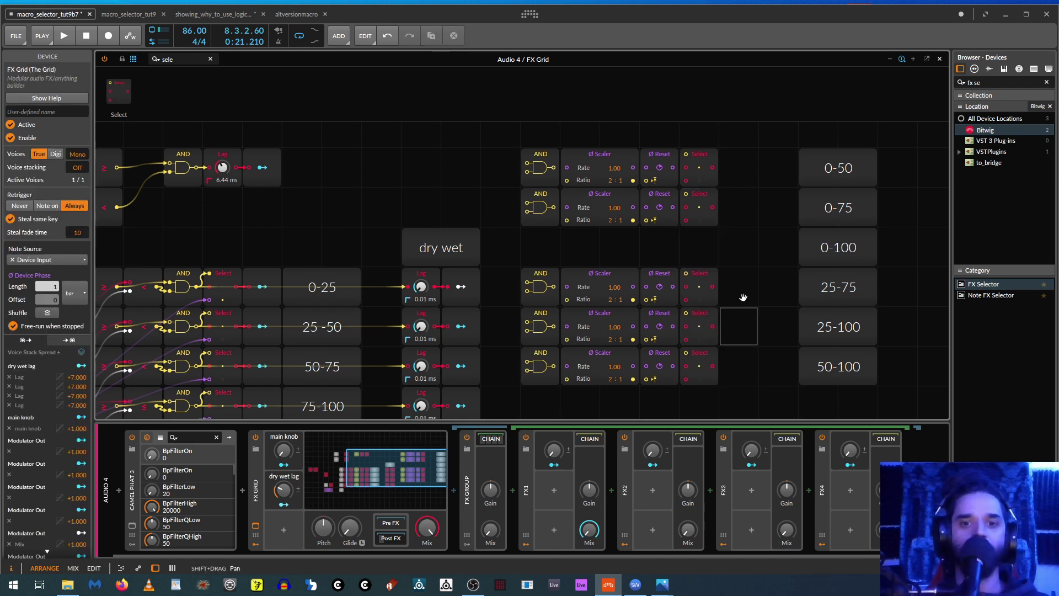
Step: Connect the 0-50 row's AND gate inputs to the 0-25 row's ≥ comparator and the 25-50 row's < comparator
left_click_drag(676, 298, 921, 291)
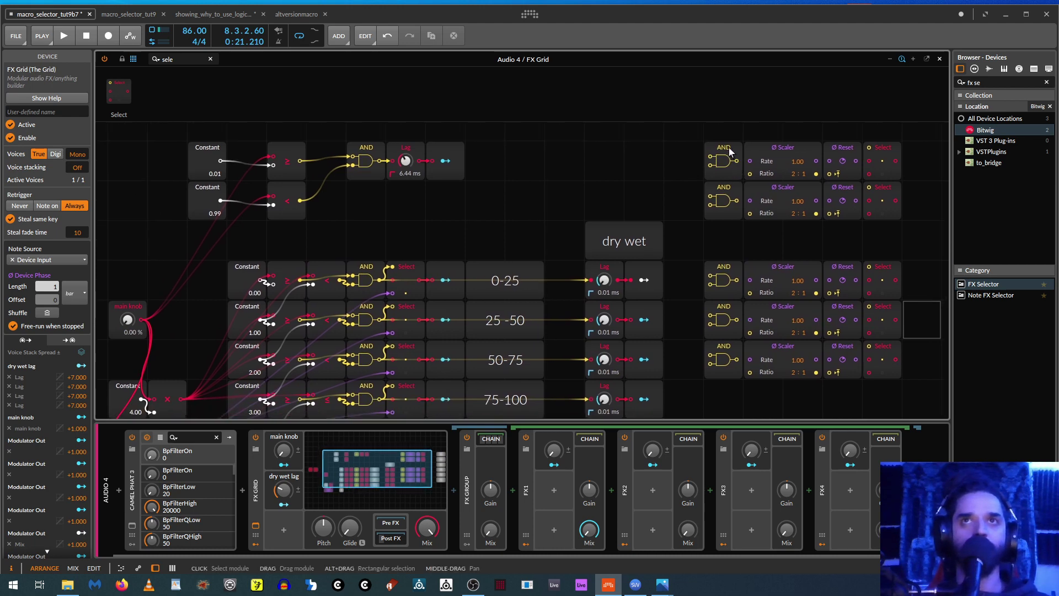
left_click_drag(932, 197, 781, 202)
scroll(581, 351, "down", 2)
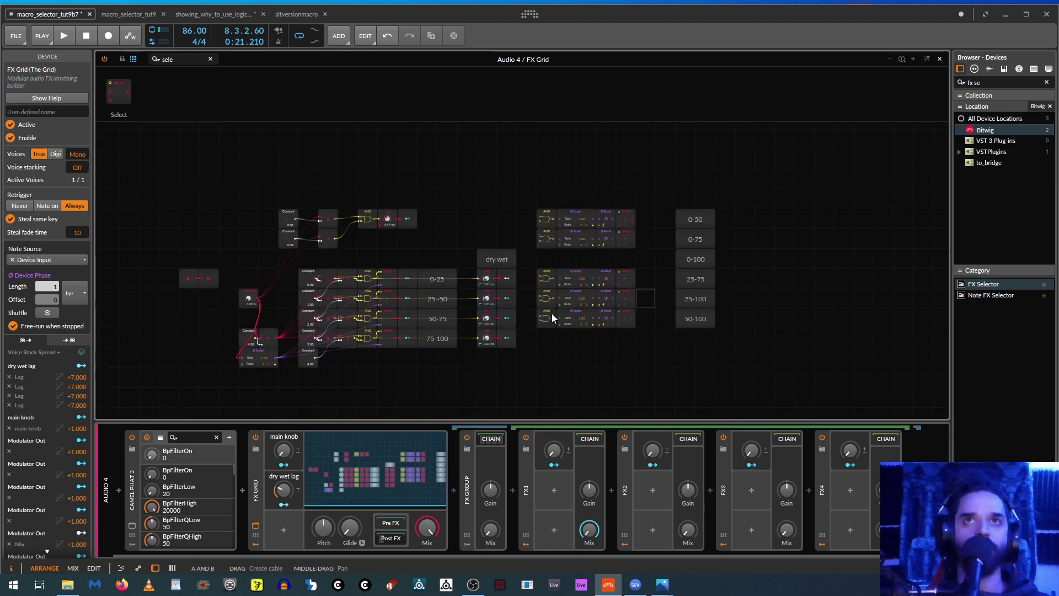
scroll(551, 290, "up", 2)
left_click_drag(487, 210, 534, 203)
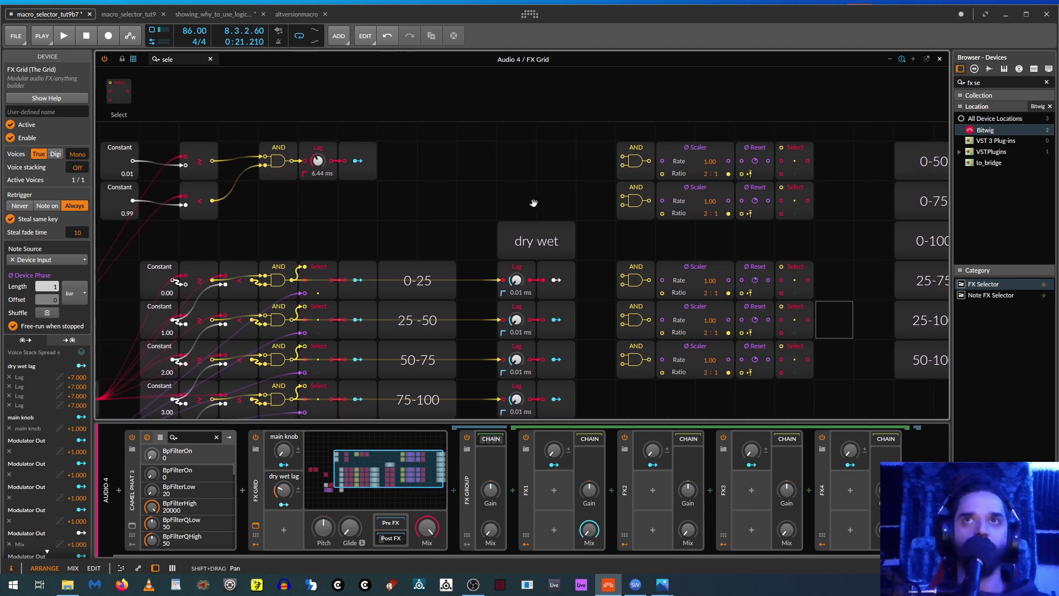
scroll(546, 213, "down", 2)
left_click_drag(468, 191, 526, 199)
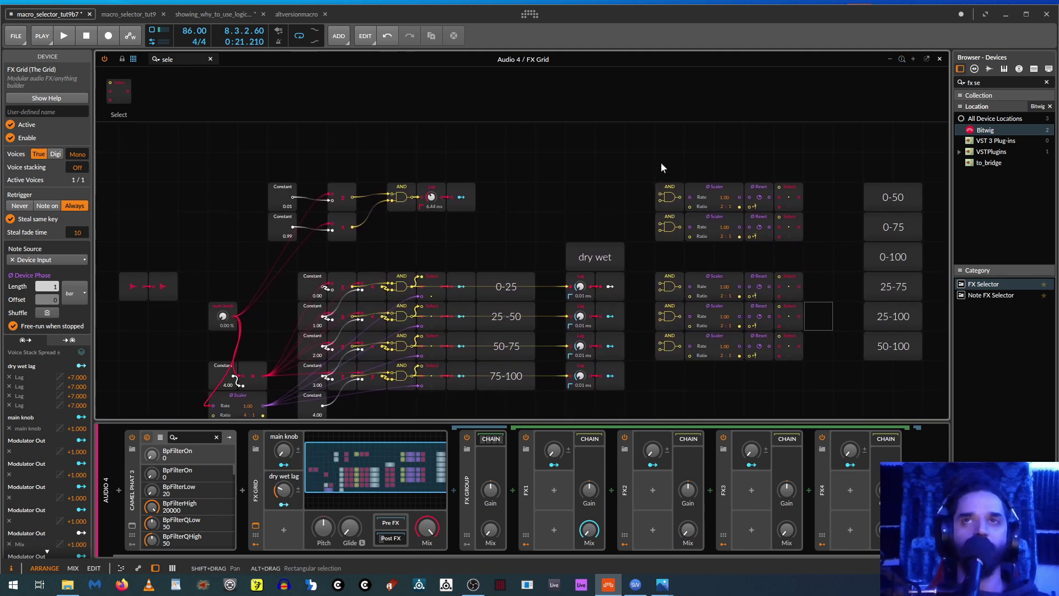
left_click_drag(658, 194, 350, 285)
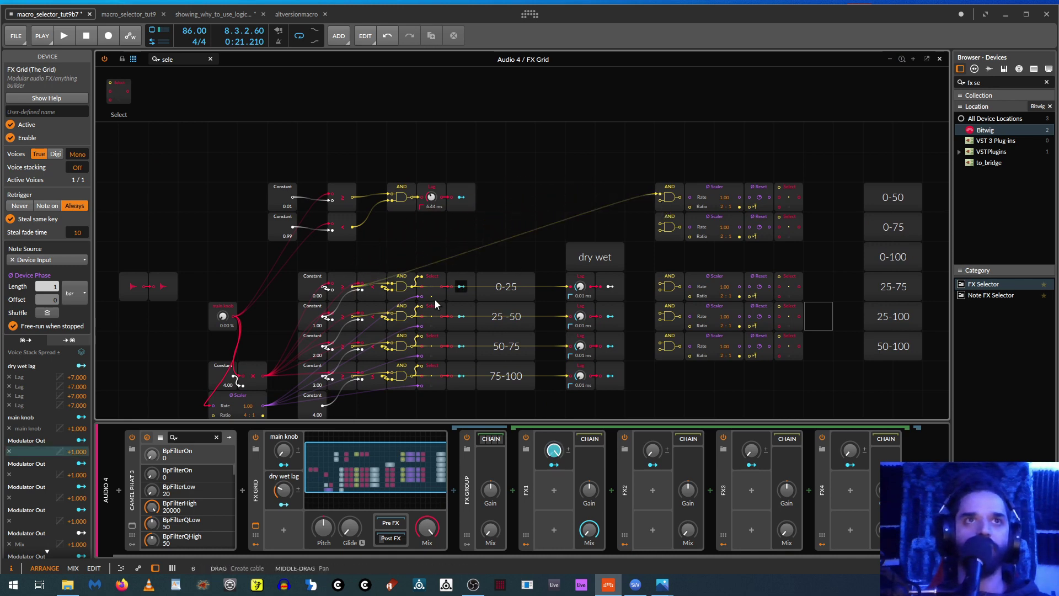
left_click(345, 288)
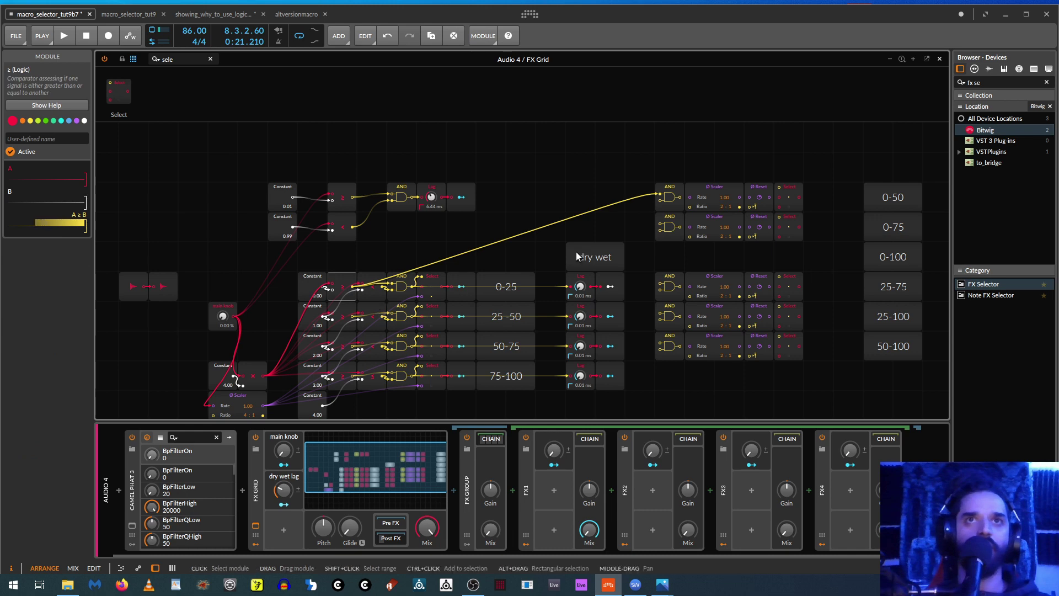
left_click(371, 302)
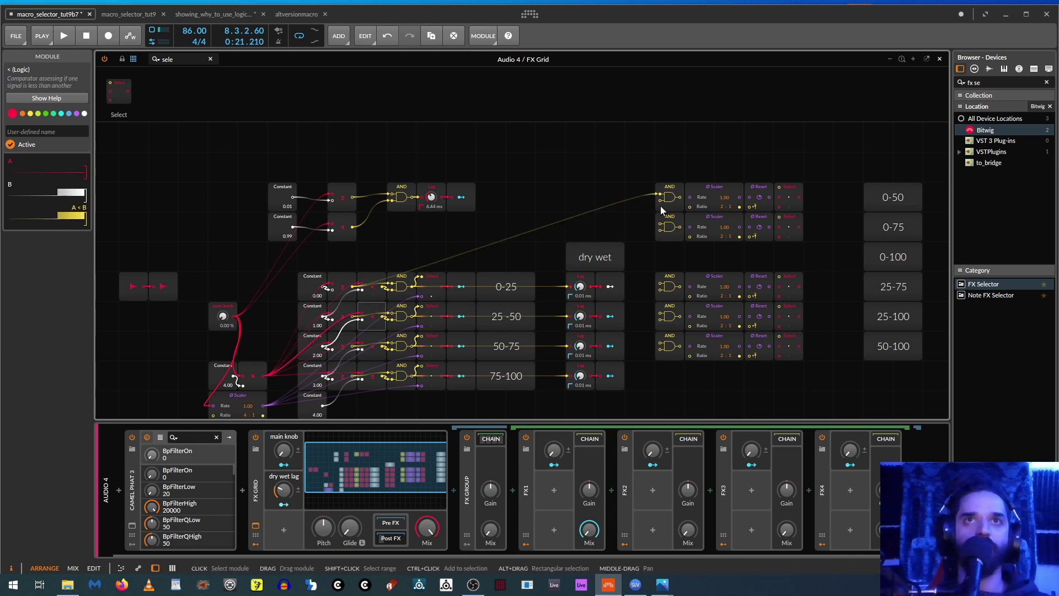
left_click_drag(659, 201, 384, 316)
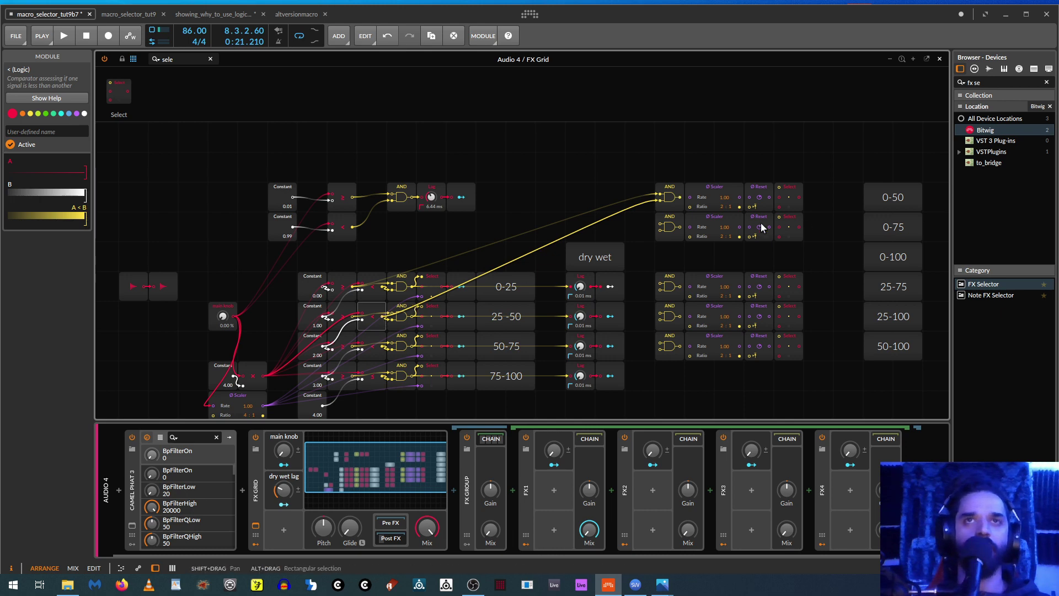
Step: Connect the 0-75 row's AND gate inputs to the 0-25 row's ≥ comparator and the 50-75 row's < comparator
left_click(669, 219)
left_click_drag(659, 224, 353, 290)
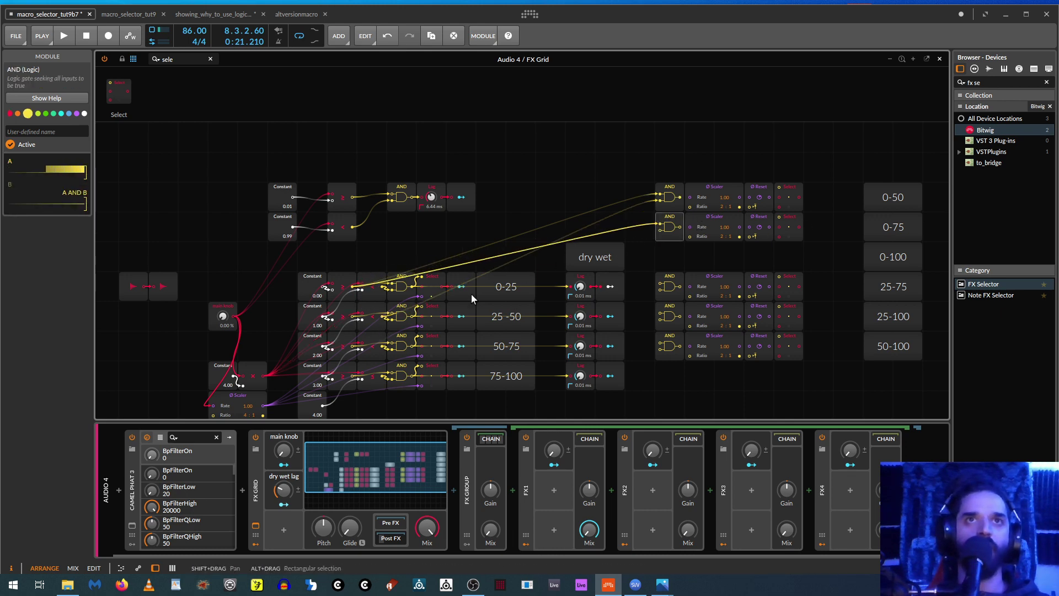
left_click(380, 350)
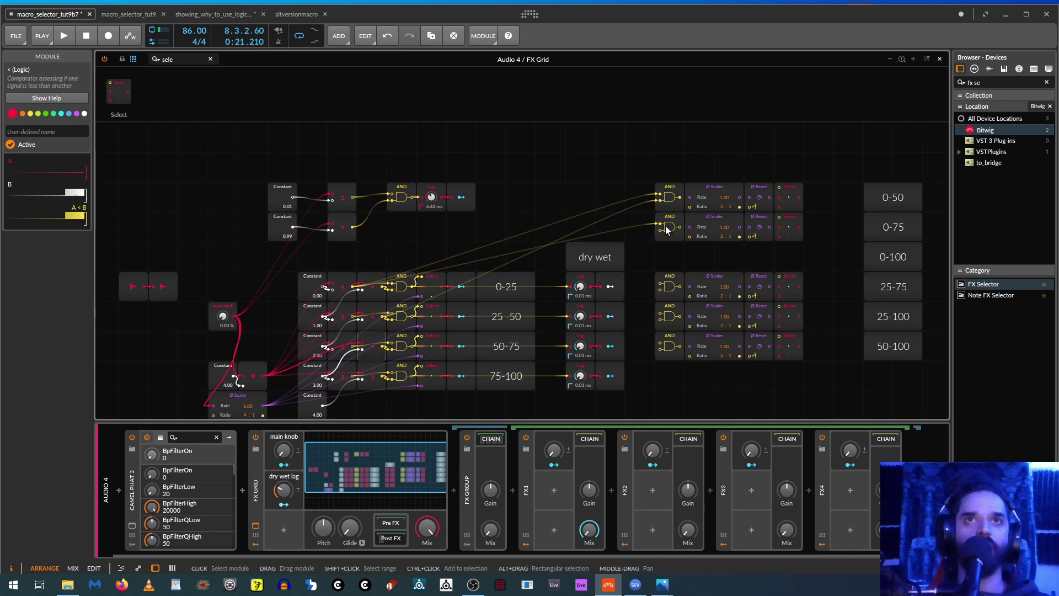
left_click_drag(660, 230, 382, 348)
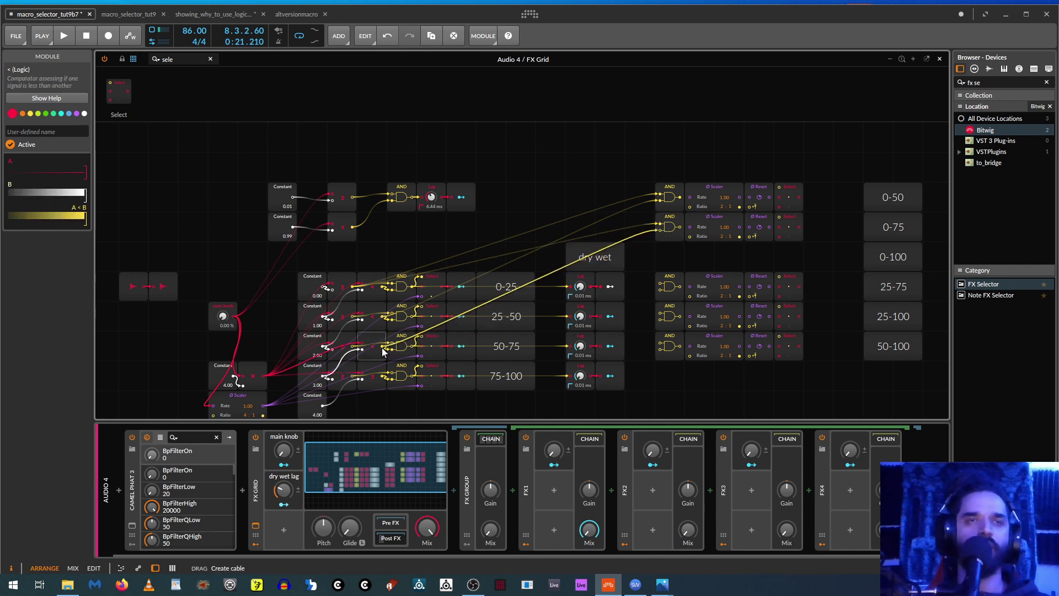
Step: Connect the 25-75 row's AND gate inputs to the 25-50 row's ≥ comparator and the 50-75 row's < comparator
left_click(672, 278)
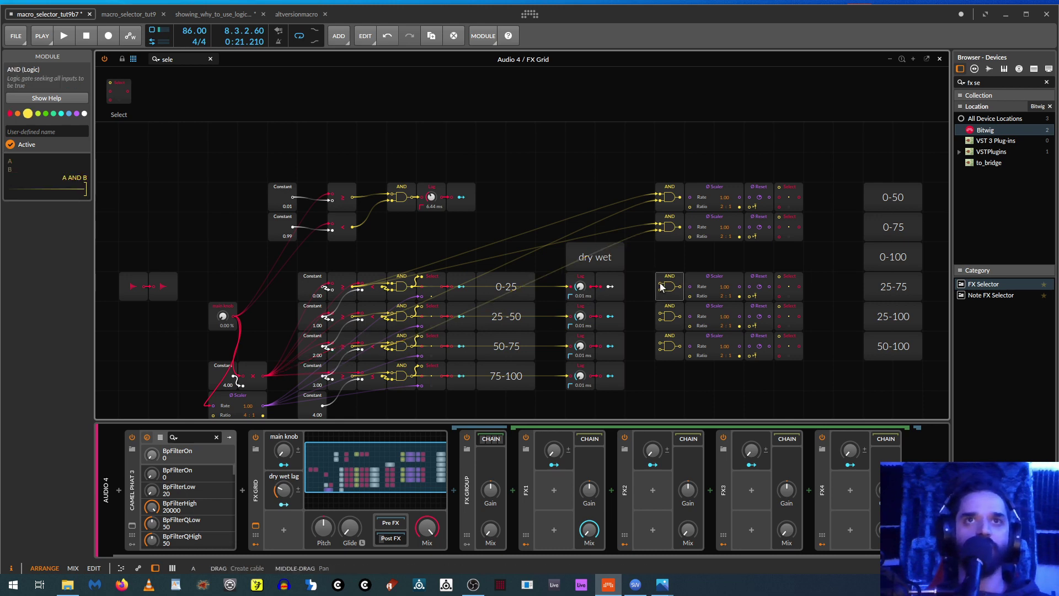
left_click(342, 316)
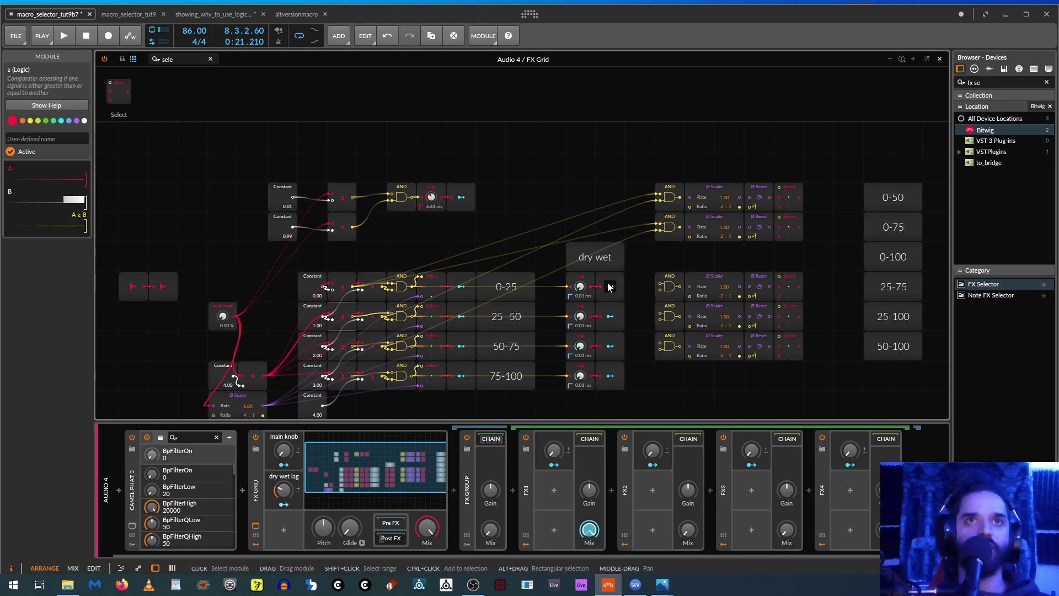
left_click_drag(659, 283, 354, 320)
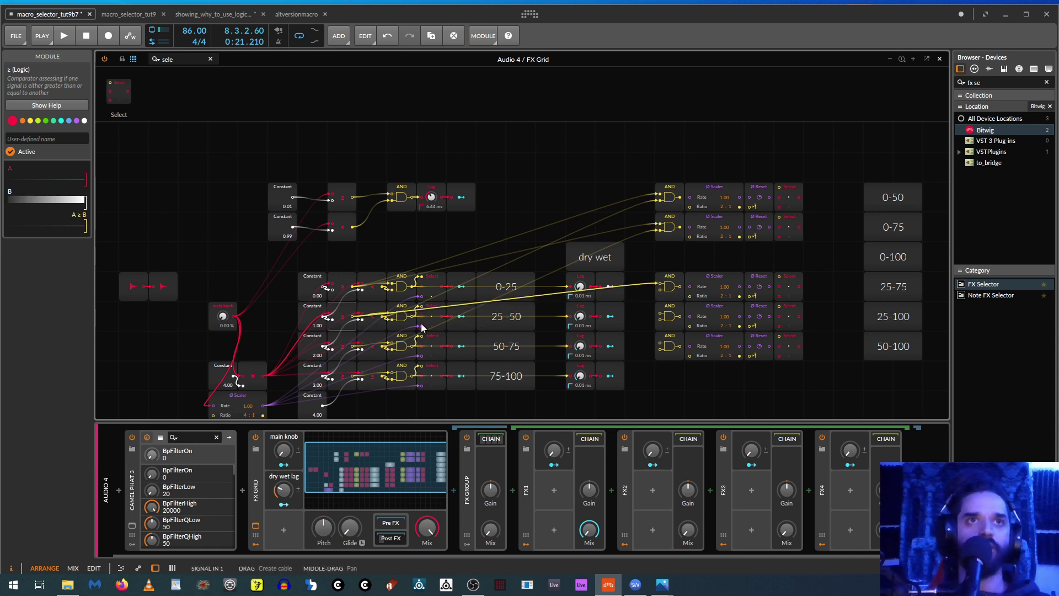
left_click(377, 333)
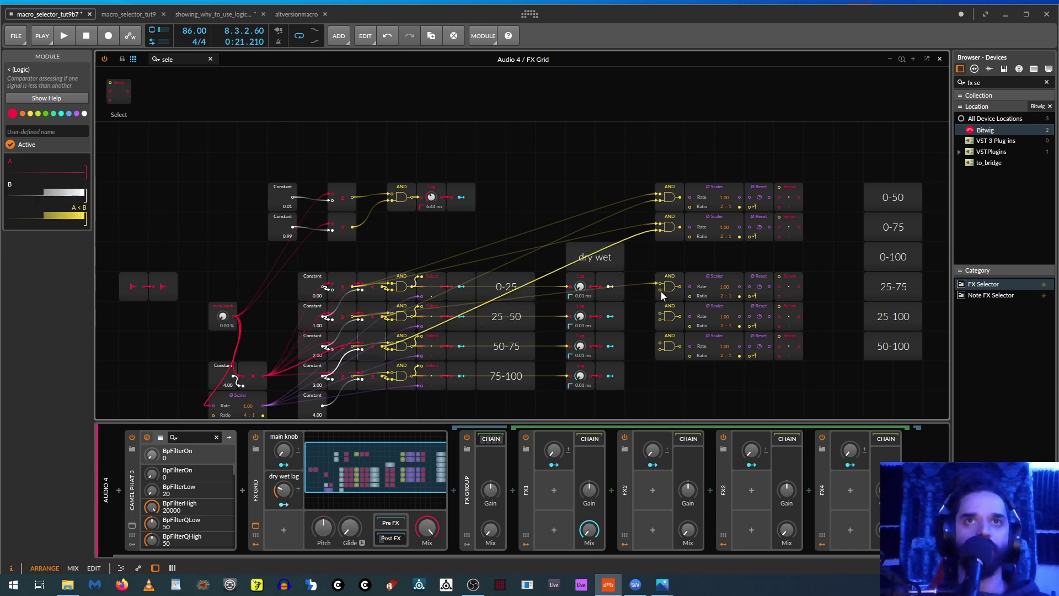
left_click_drag(660, 290, 366, 345)
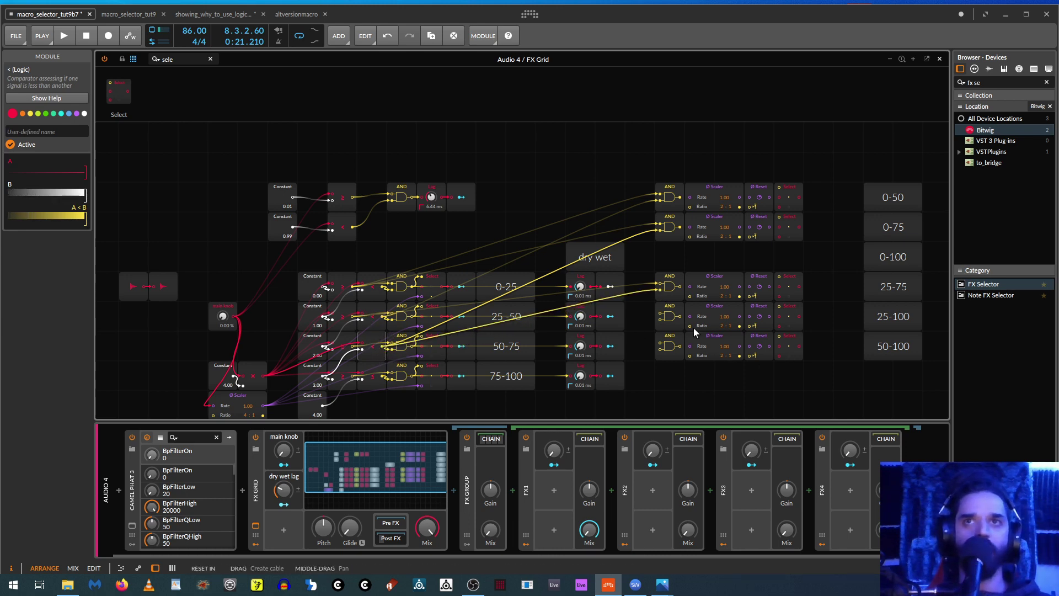
Step: Wire the 25-100 and 50-100 AND gates from the ≥ comparators of 25-50 and 50-75 respectively, plus the 75-100 row's < comparator
left_click_drag(661, 313, 354, 315)
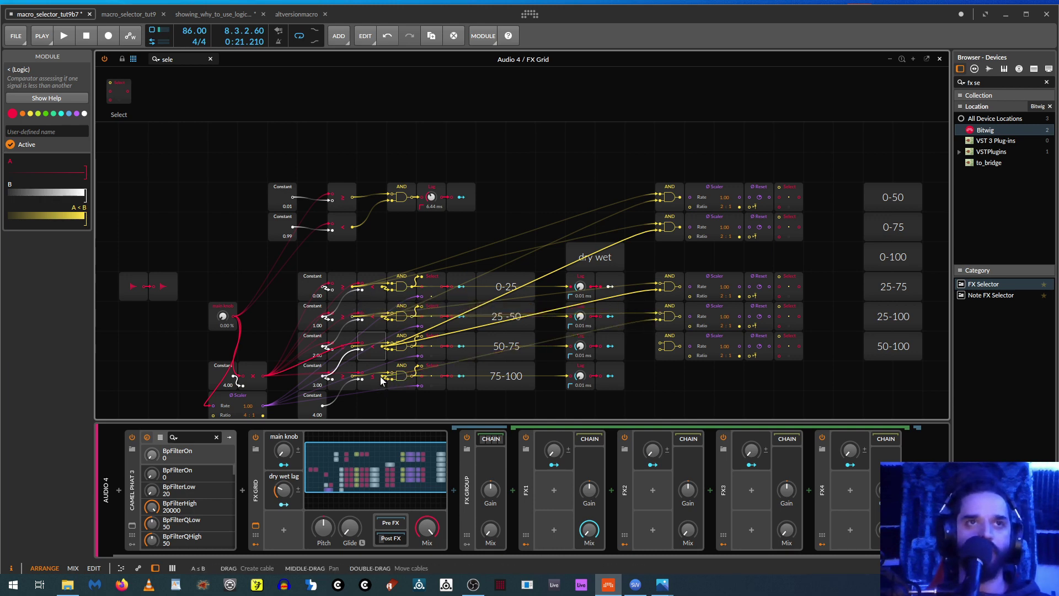
left_click(654, 346)
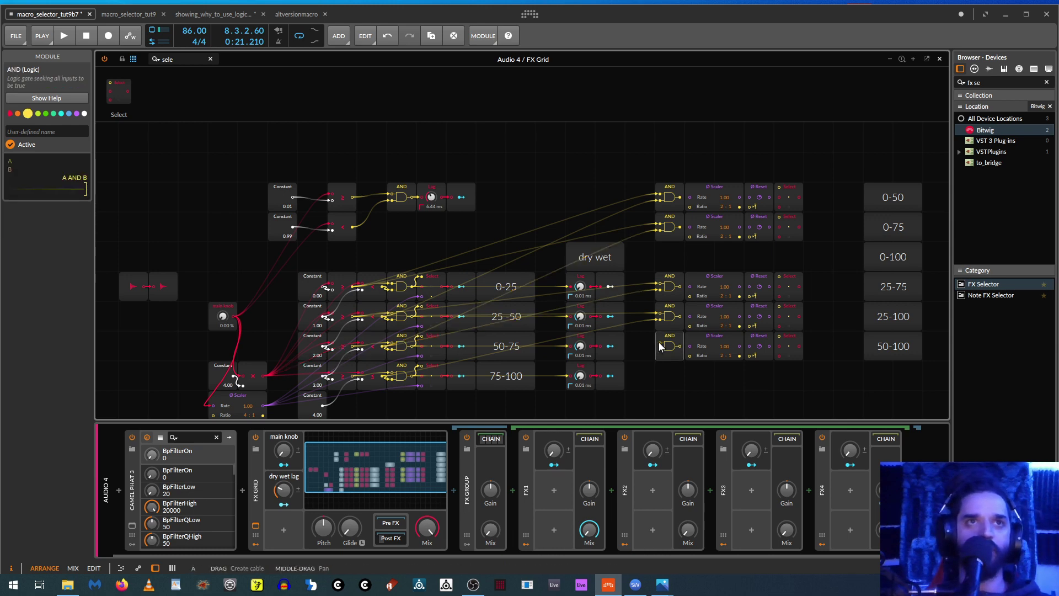
left_click_drag(660, 346, 352, 346)
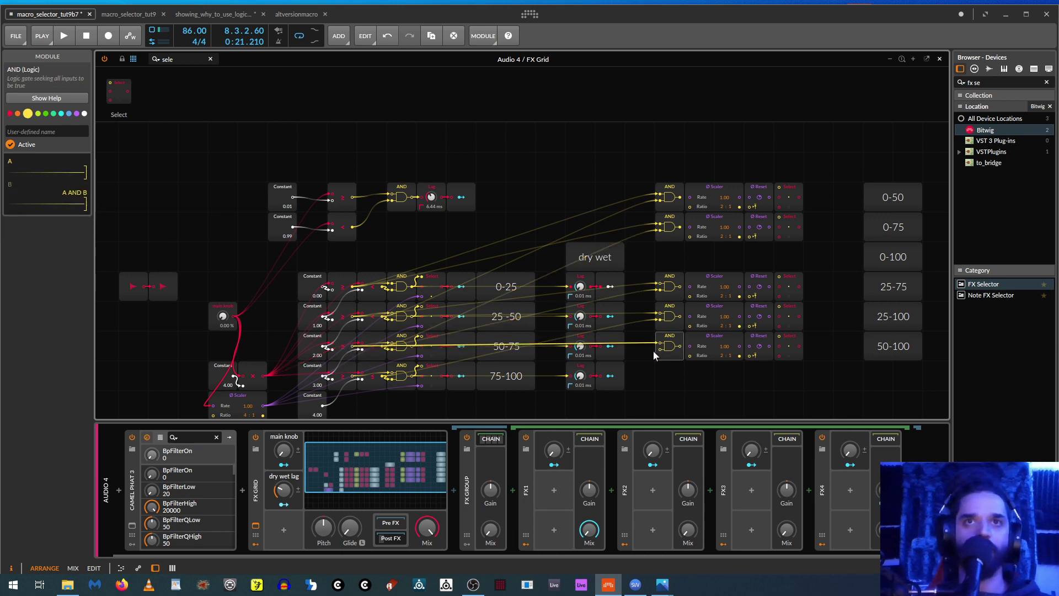
left_click_drag(653, 350, 386, 378)
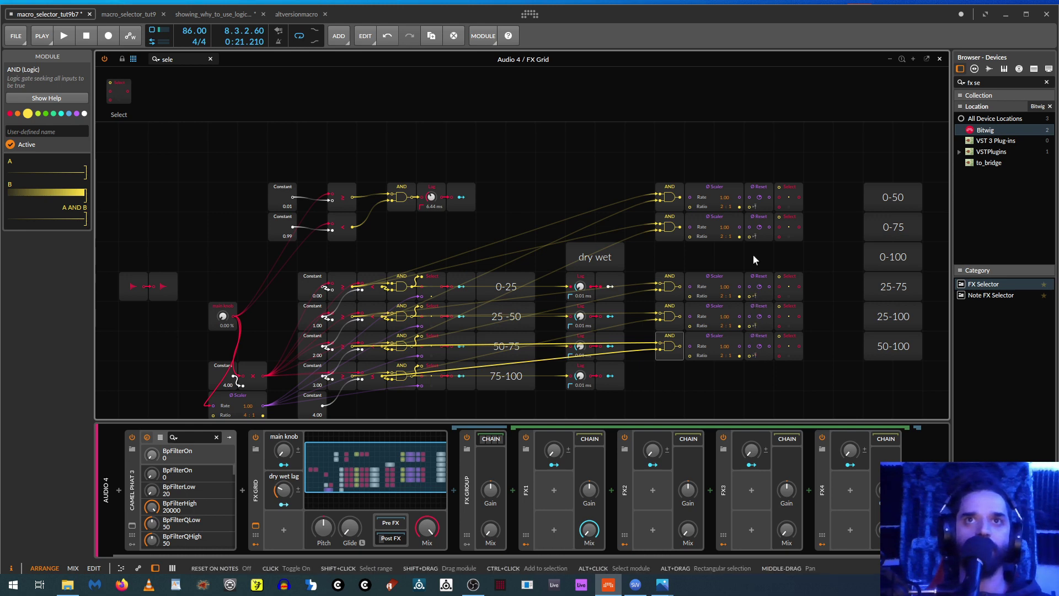
Step: Connect each of the five range AND gates' outputs to the reset input of the Ø Reset module in its row
left_click_drag(681, 198, 750, 206)
left_click_drag(680, 227, 750, 237)
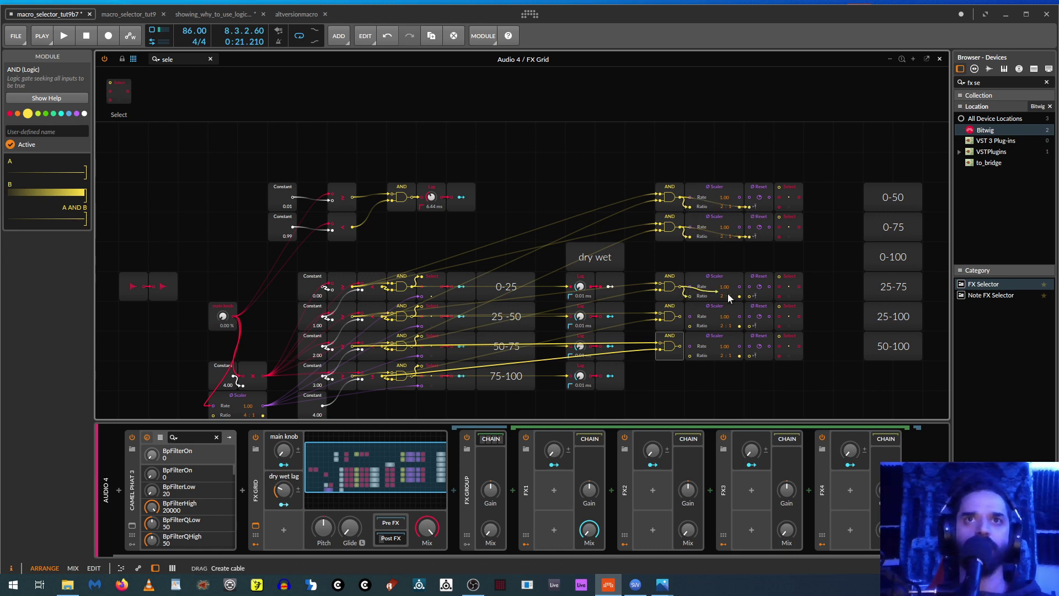
left_click_drag(728, 296, 750, 297)
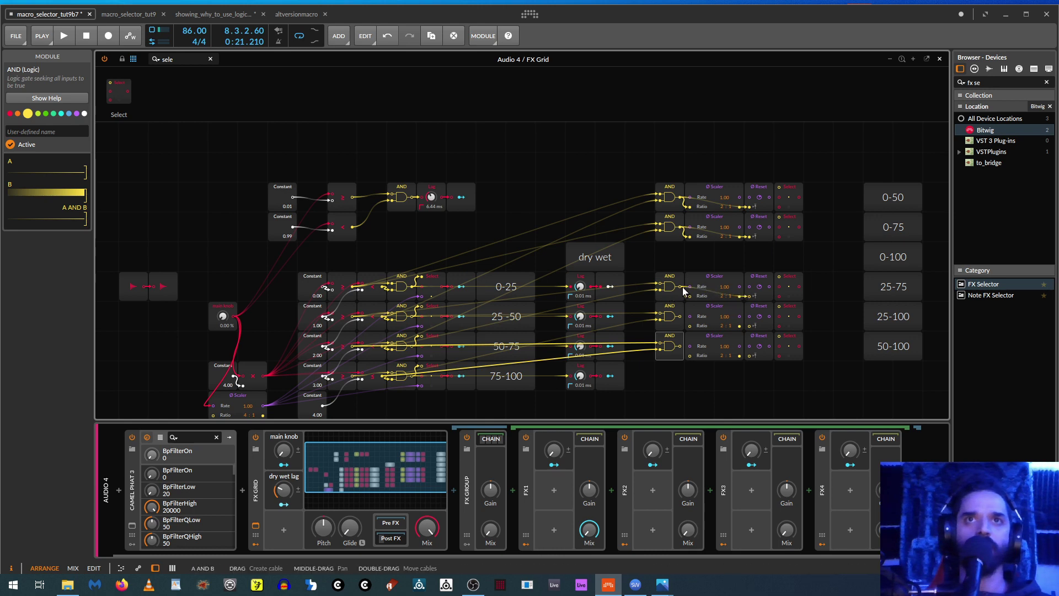
left_click_drag(683, 287, 752, 328)
key("ctrl+z")
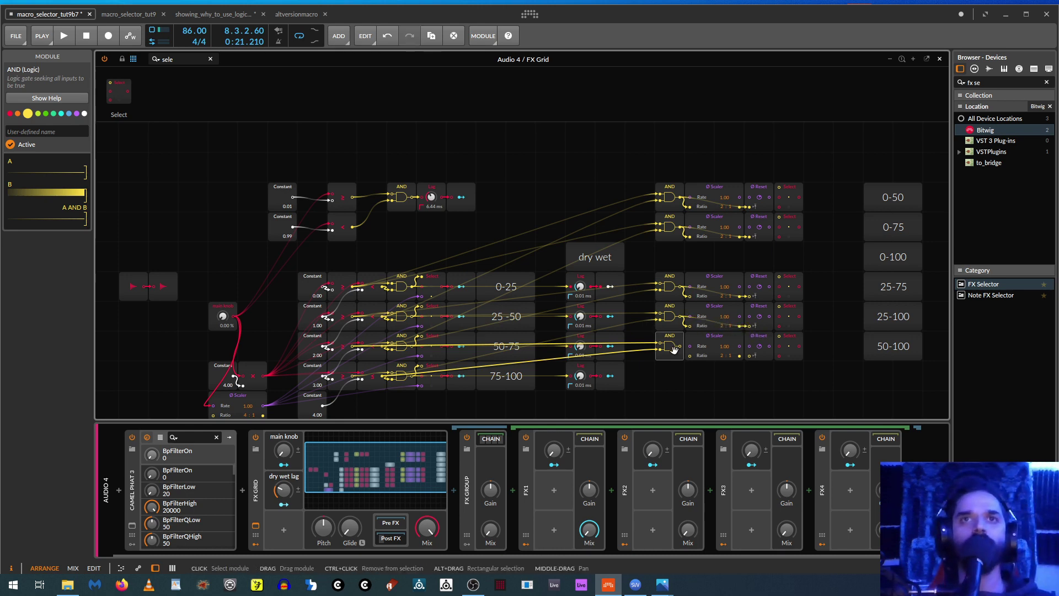
left_click_drag(679, 348, 750, 354)
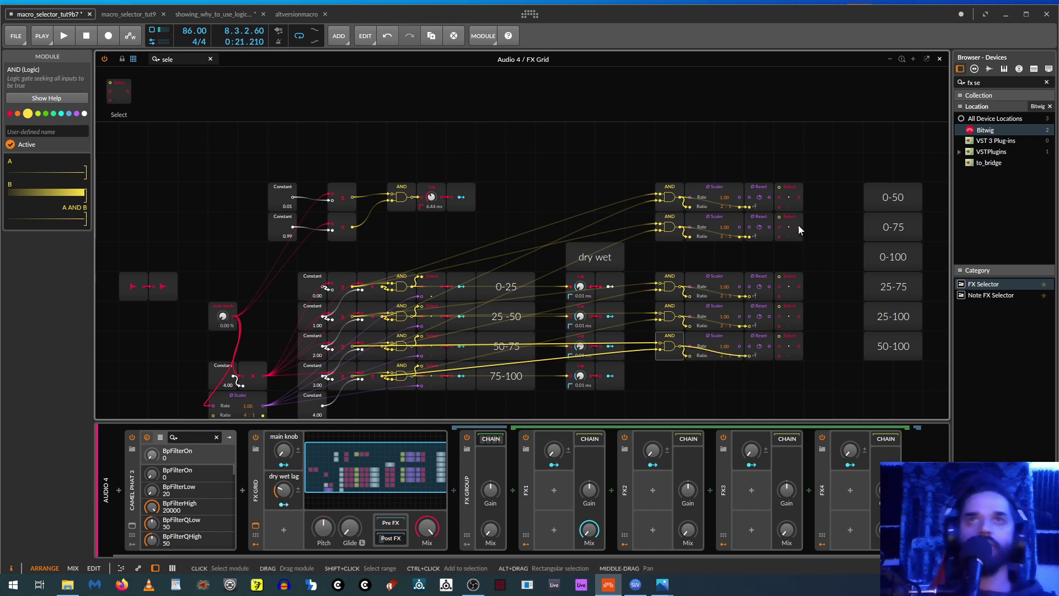
Step: Connect the AND gate's output to the selector input of the Select module in each of the five combined range rows
left_click_drag(779, 187, 681, 196)
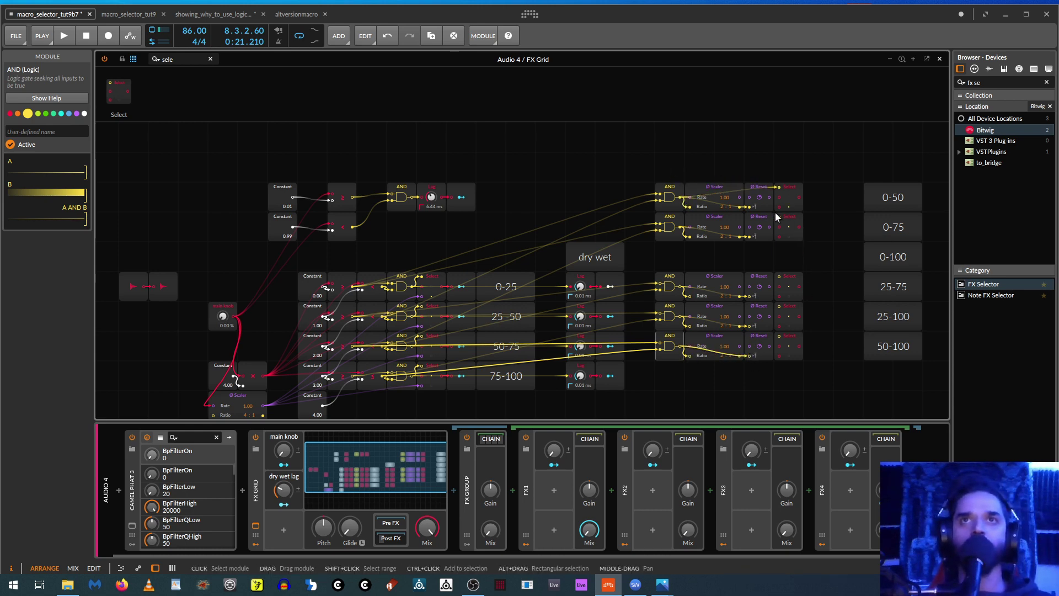
left_click_drag(778, 216, 677, 229)
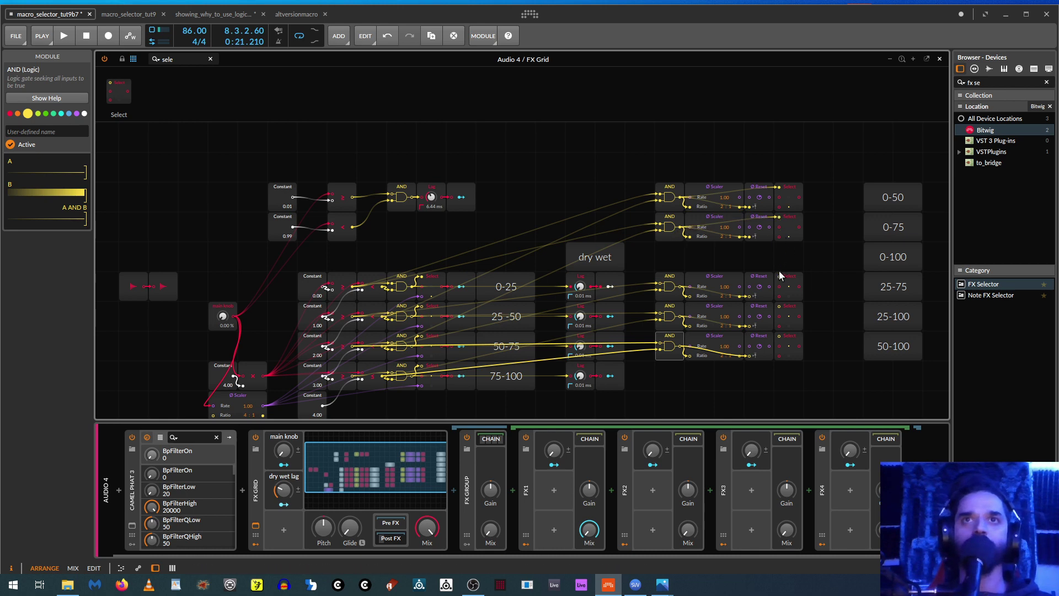
left_click_drag(680, 286, 679, 316)
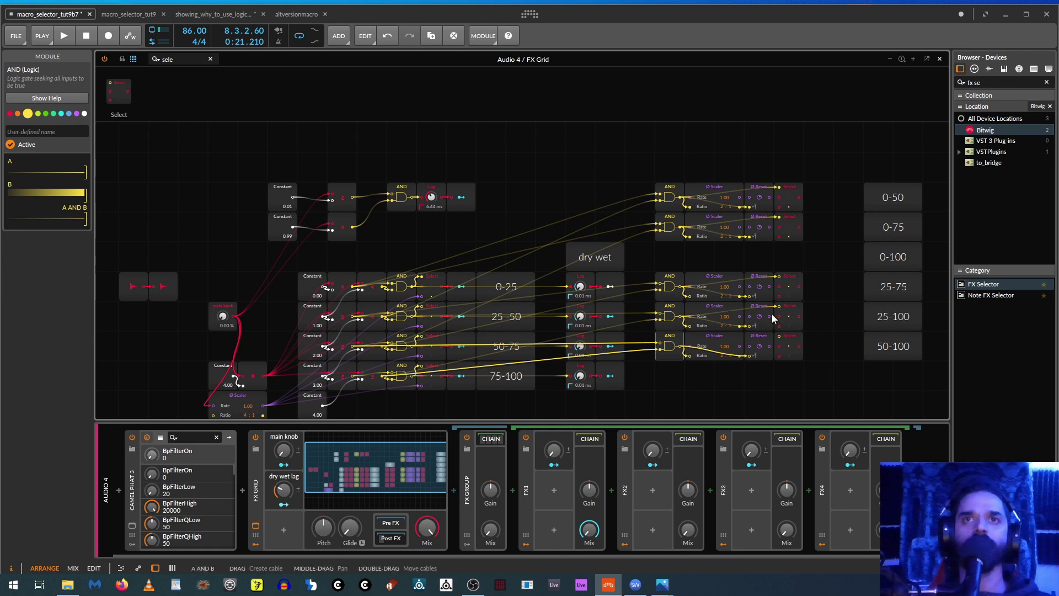
left_click_drag(779, 335, 681, 351)
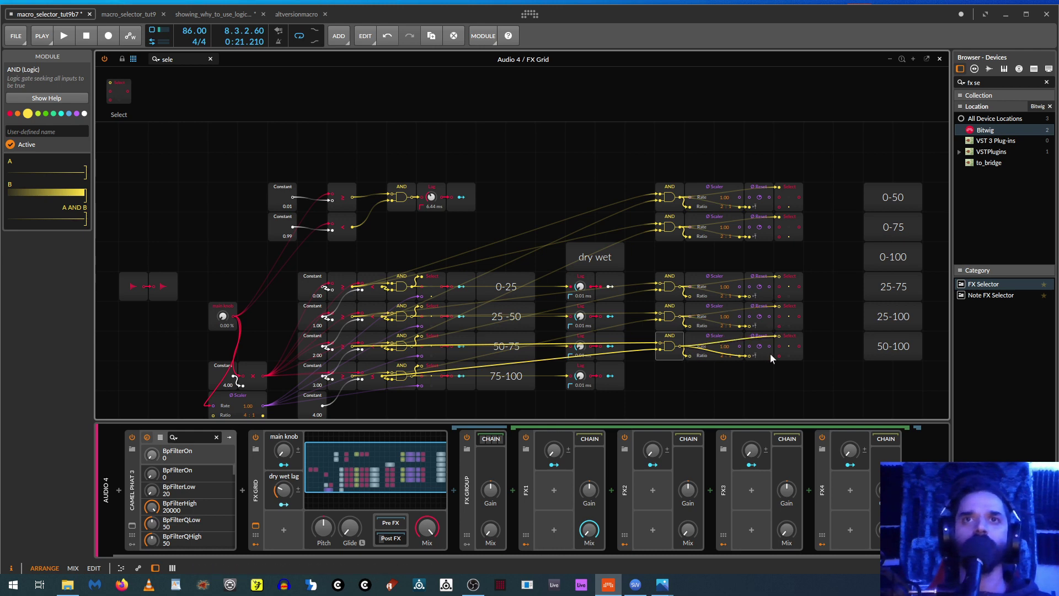
Step: Connect the output of the multiplier after the main knob to the phase input of the Ø Scaler in all five range rows
left_click_drag(833, 367, 776, 367)
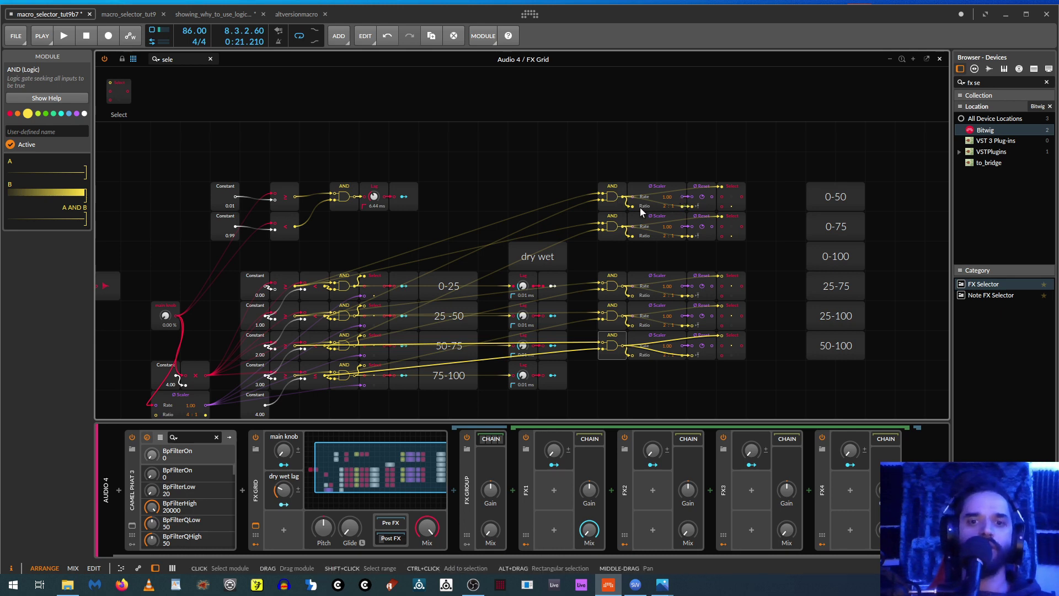
left_click_drag(461, 188, 482, 176)
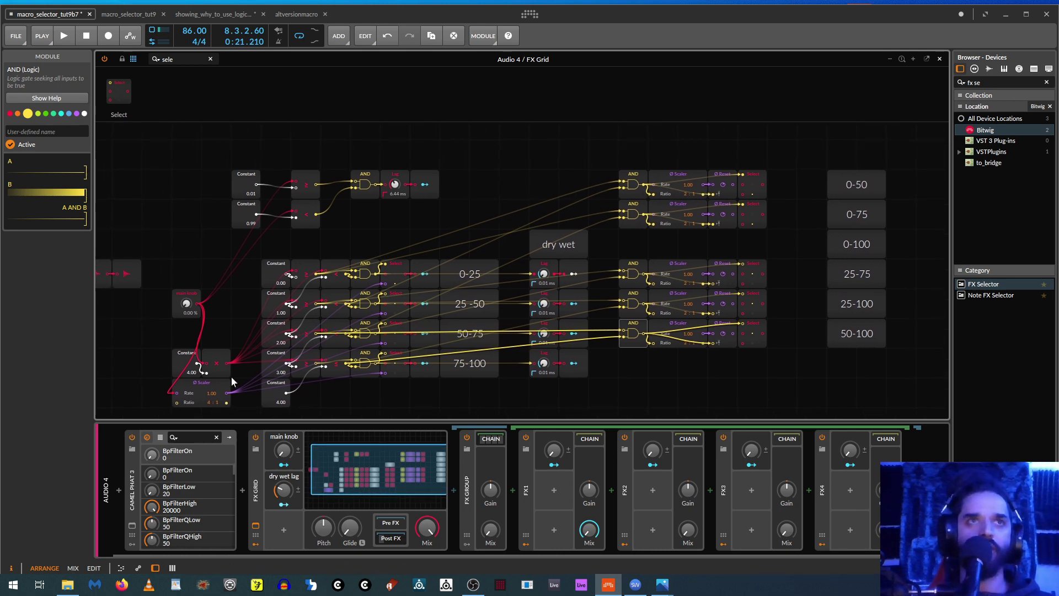
left_click_drag(228, 363, 656, 220)
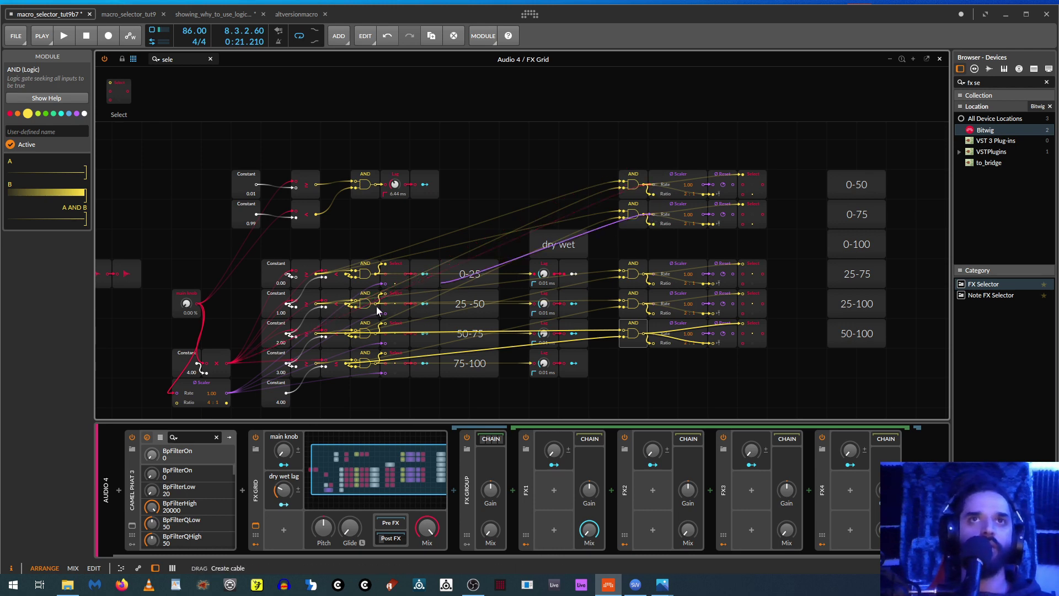
left_click_drag(228, 363, 659, 282)
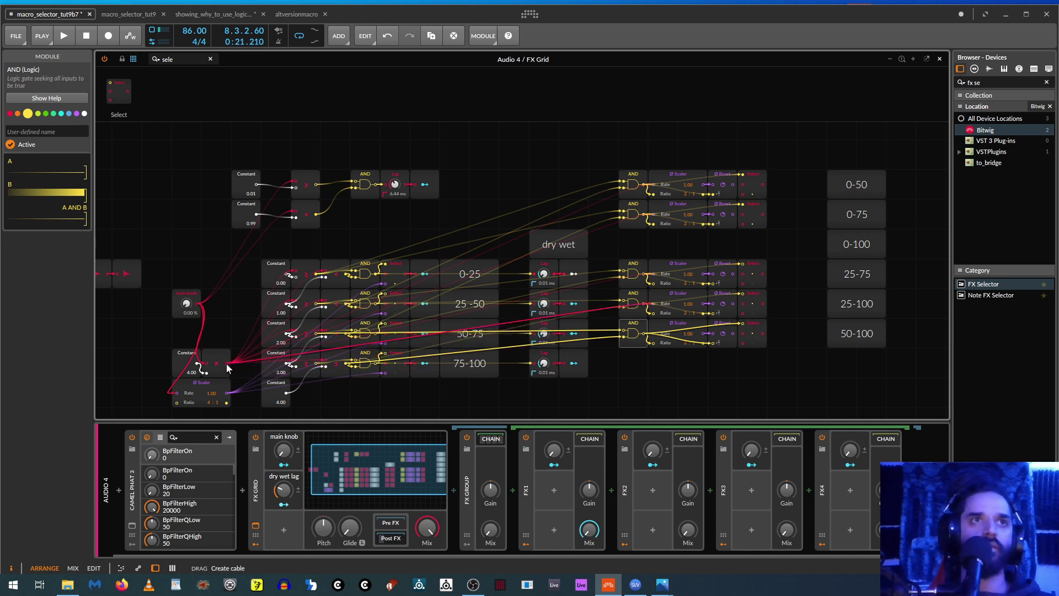
left_click_drag(226, 363, 654, 334)
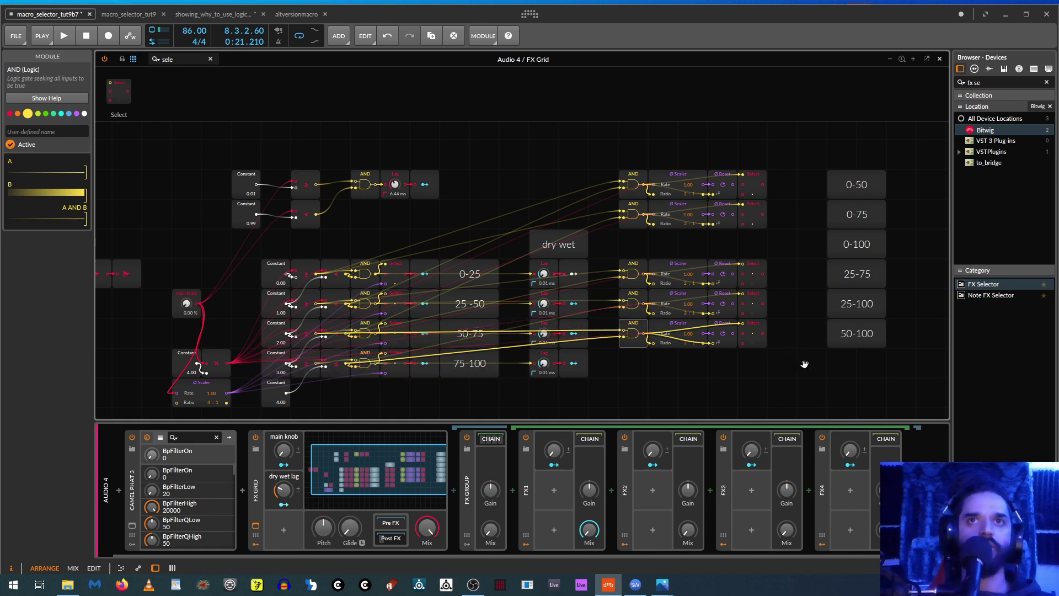
Step: Add a Modulator Out after the Select module in the 0-50, 0-75, 25-75, 25-100 and 50-100 rows, fed by each Select output
left_click_drag(814, 361, 610, 377)
left_click(176, 58)
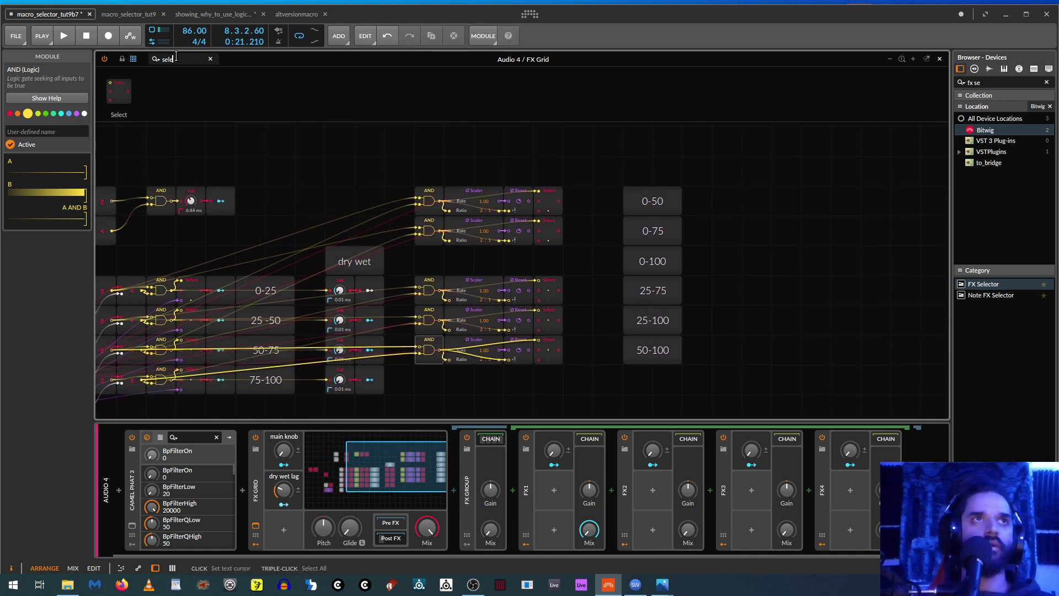
type("modu")
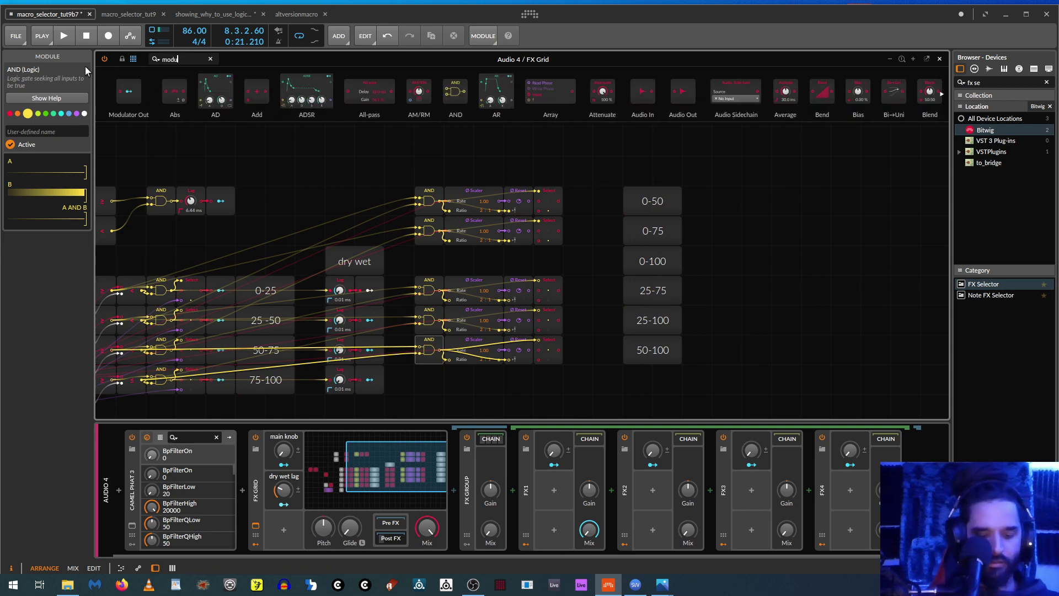
type("lat")
left_click_drag(129, 91, 579, 201)
left_click_drag(580, 201, 586, 246, "ctrl")
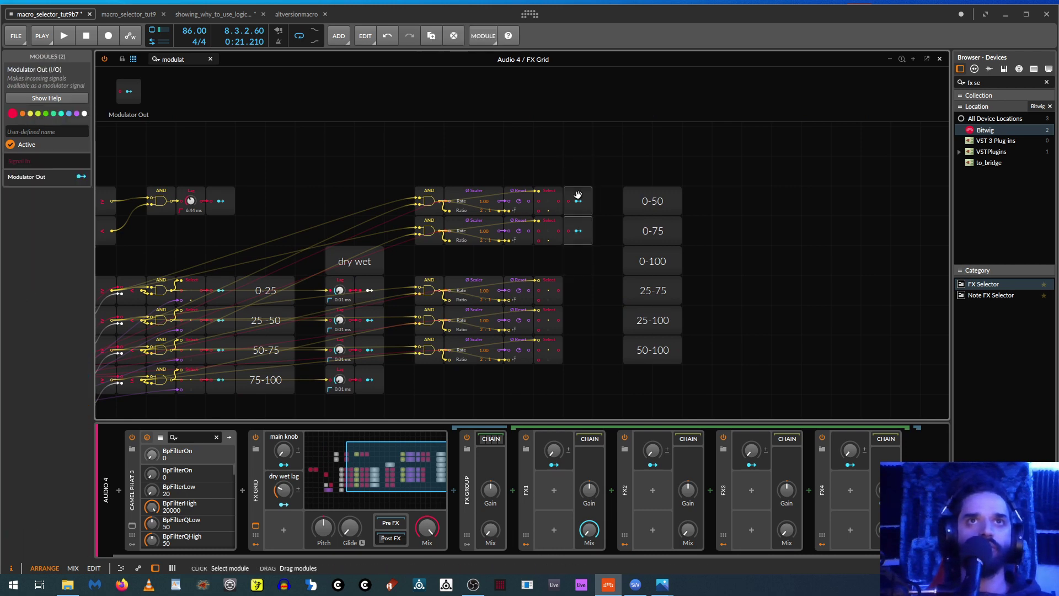
left_click_drag(578, 195, 573, 349, "ctrl")
left_click(582, 339)
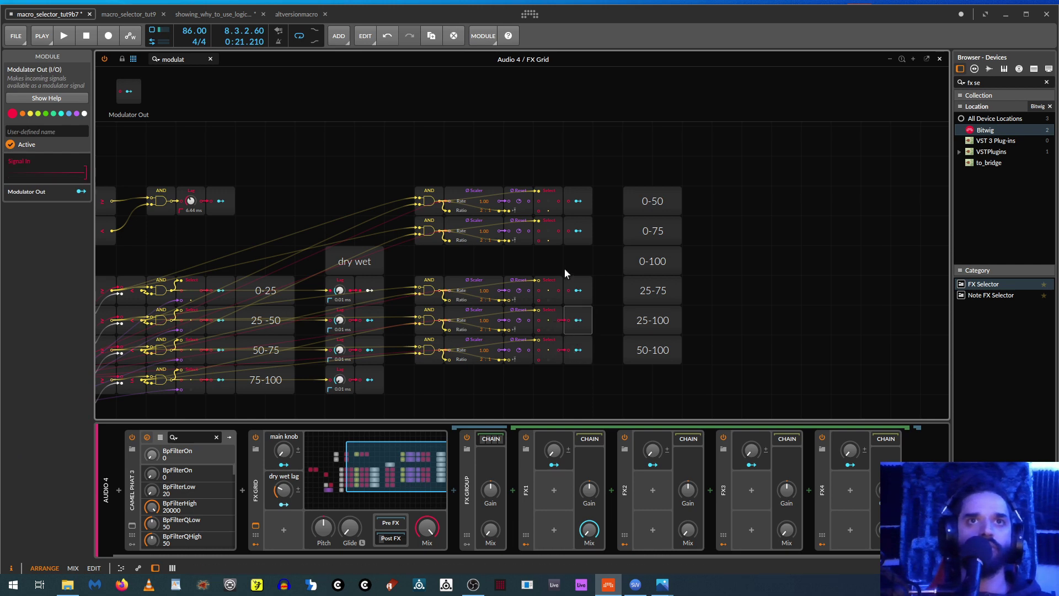
left_click_drag(562, 290, 571, 291)
left_click_drag(562, 228, 567, 203)
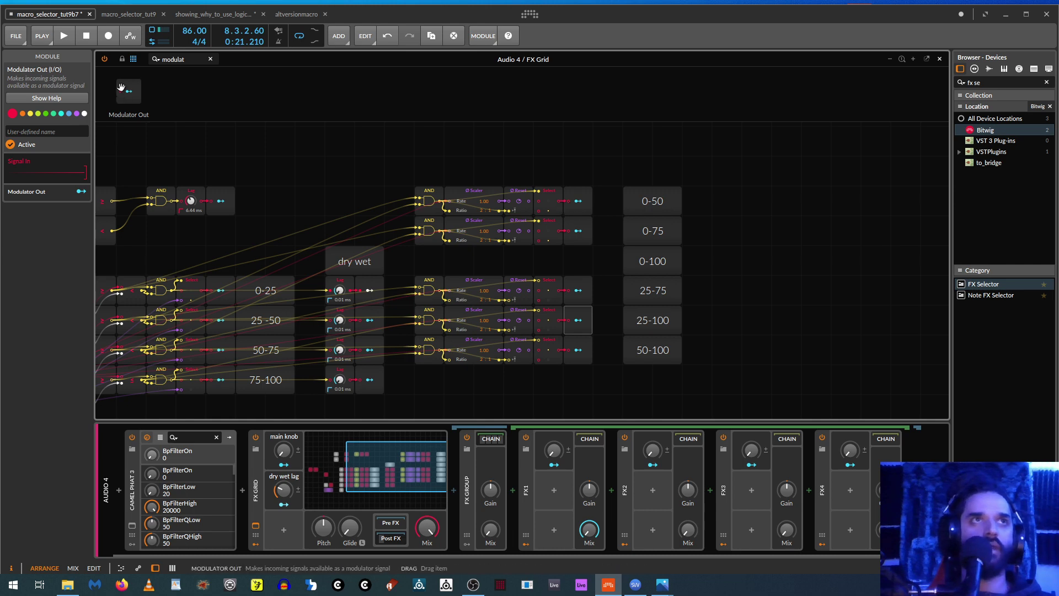
Step: Add a Modulator Out in the 0-100 row and connect its input directly to the main knob
left_click_drag(128, 91, 573, 257)
left_click_drag(573, 257, 140, 310, "shift")
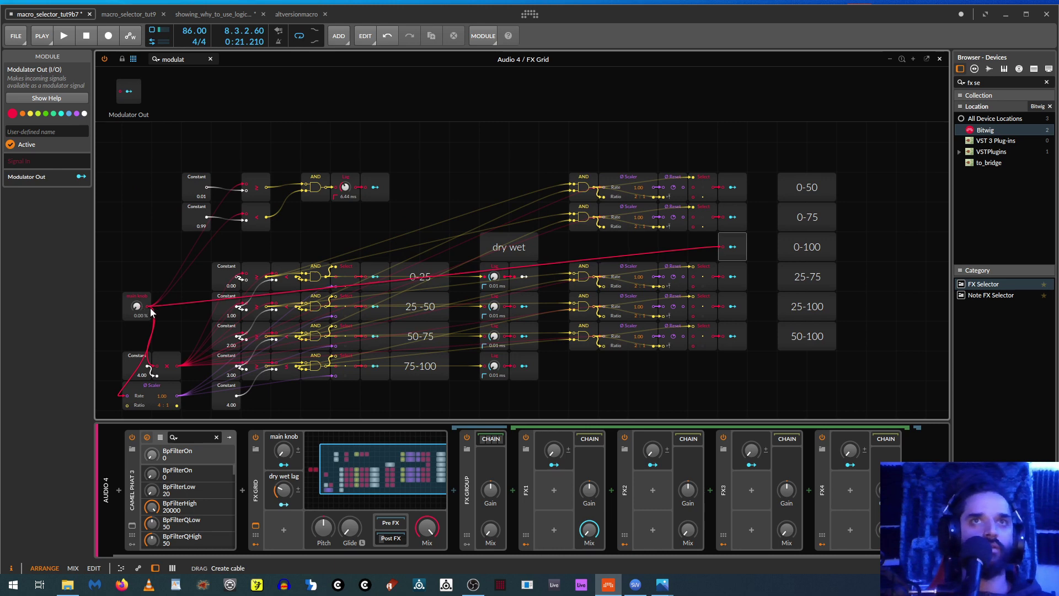
left_click_drag(912, 343, 771, 329, "ctrl+alt")
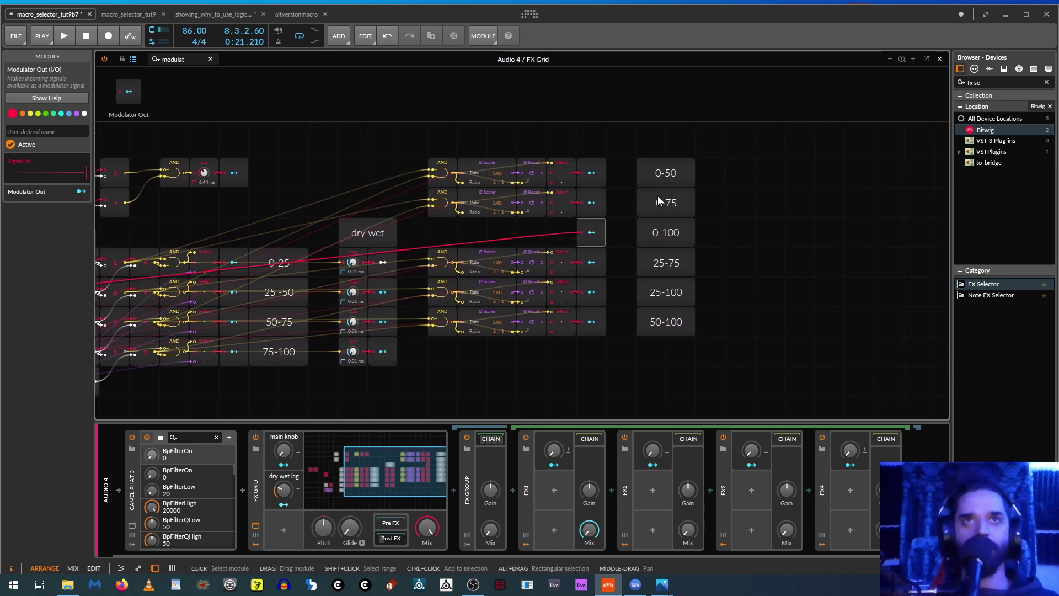
Step: Move the six range labels further out and add an Oscilloscope in Slow mode beside the 0-50 row's Modulator Out
left_click_drag(649, 144, 722, 409)
left_click_drag(666, 171, 895, 176)
left_click(193, 60)
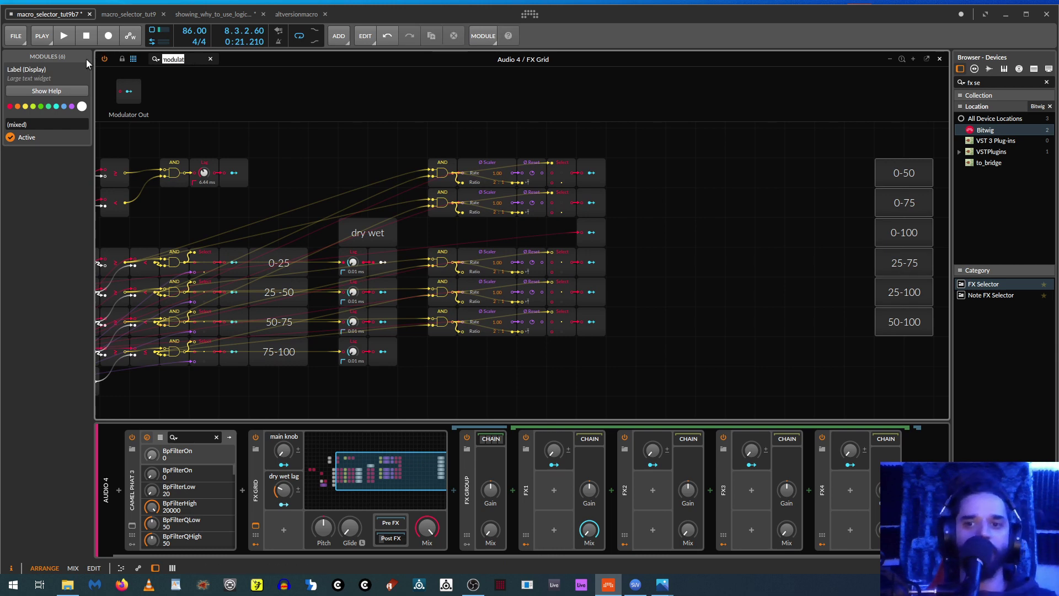
type("osci")
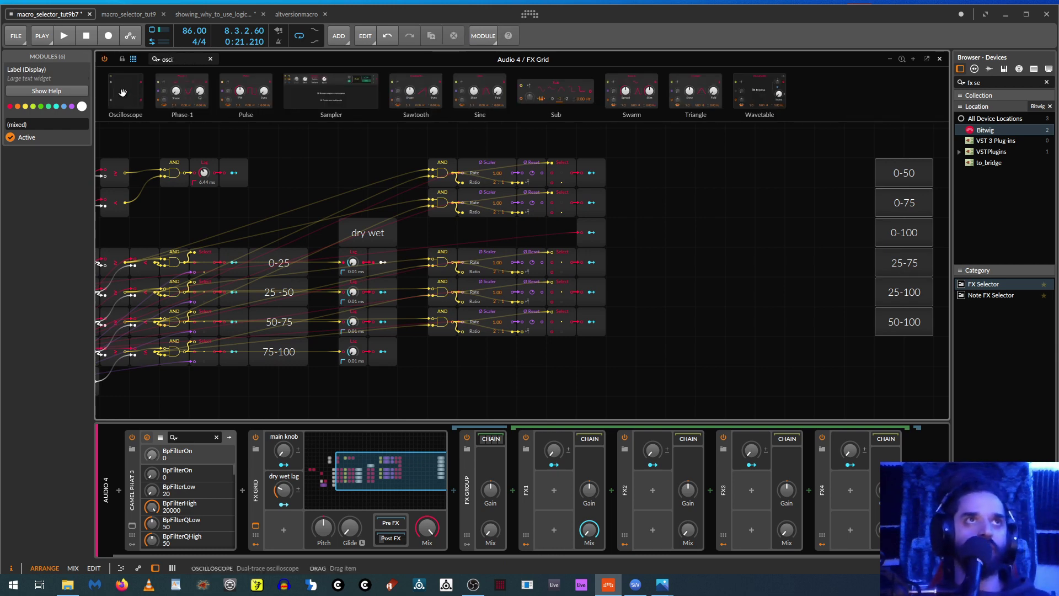
left_click_drag(125, 94, 689, 174)
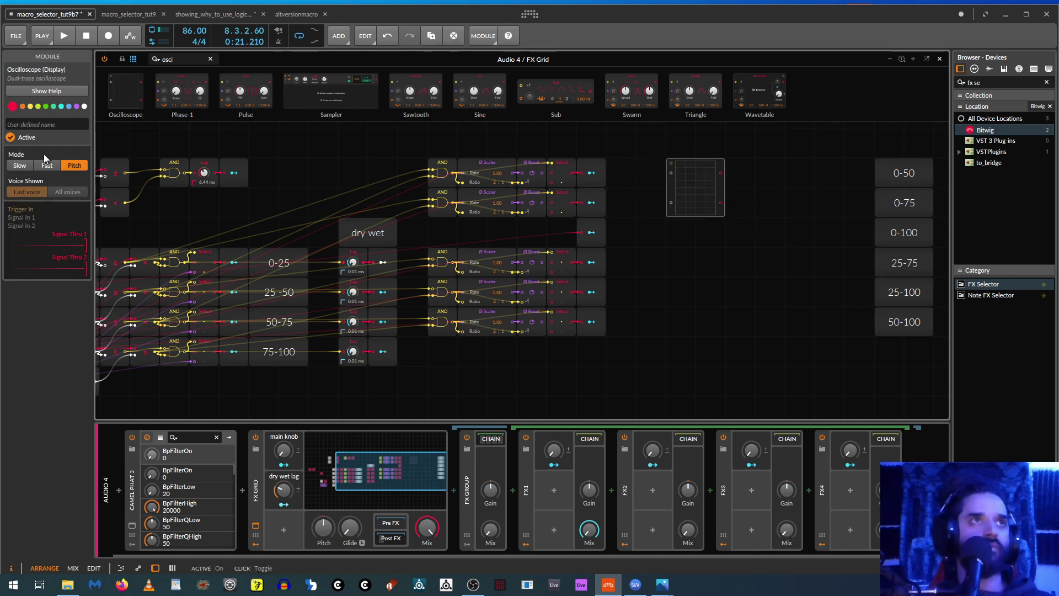
left_click(19, 165)
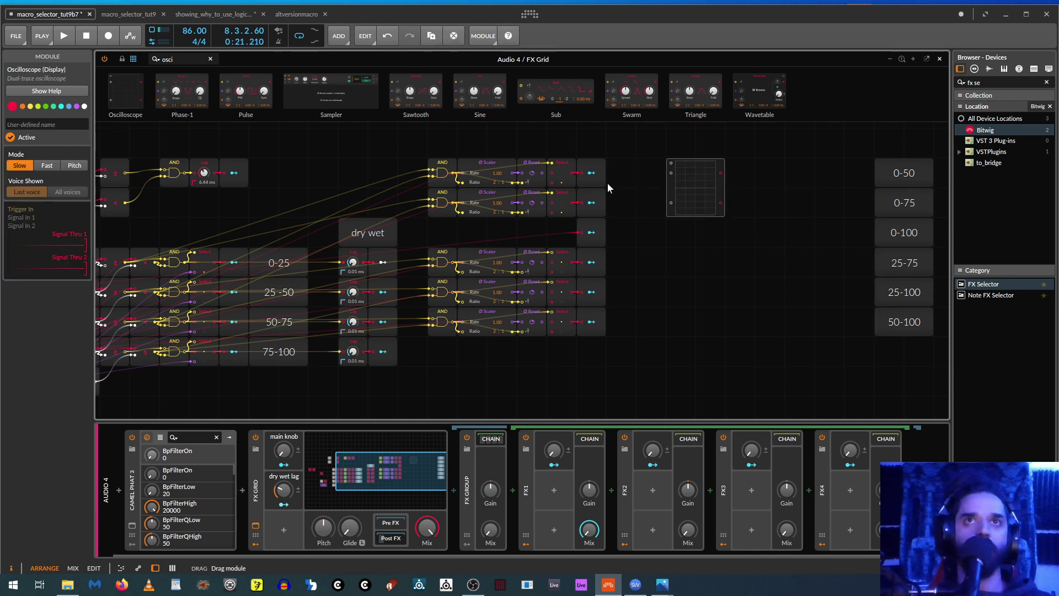
left_click_drag(668, 184, 612, 183)
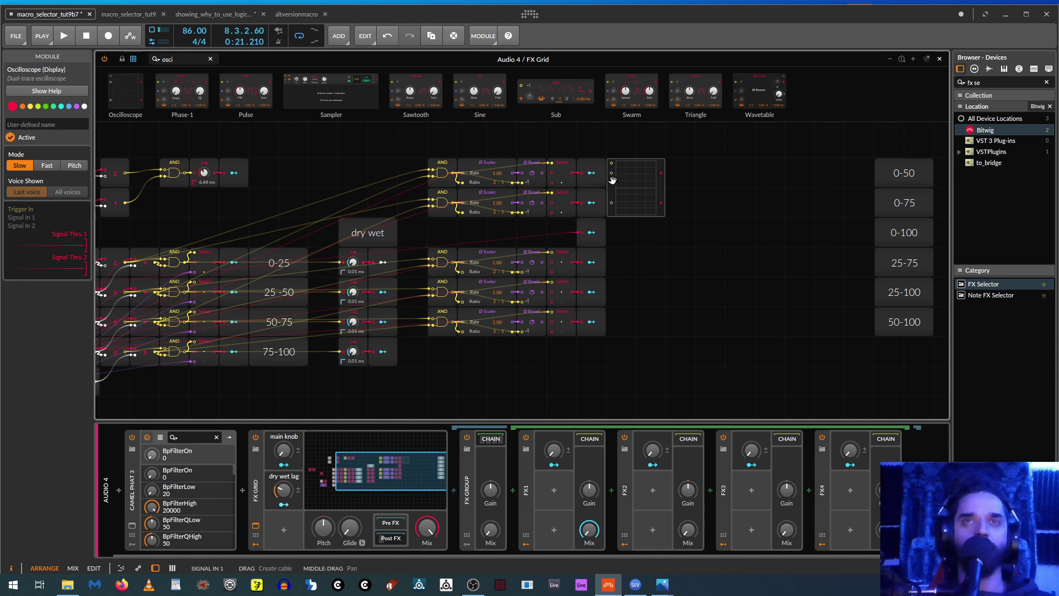
Step: Duplicate the Oscilloscope to place a copy beside each of the remaining range rows
left_click_drag(613, 187, 683, 195)
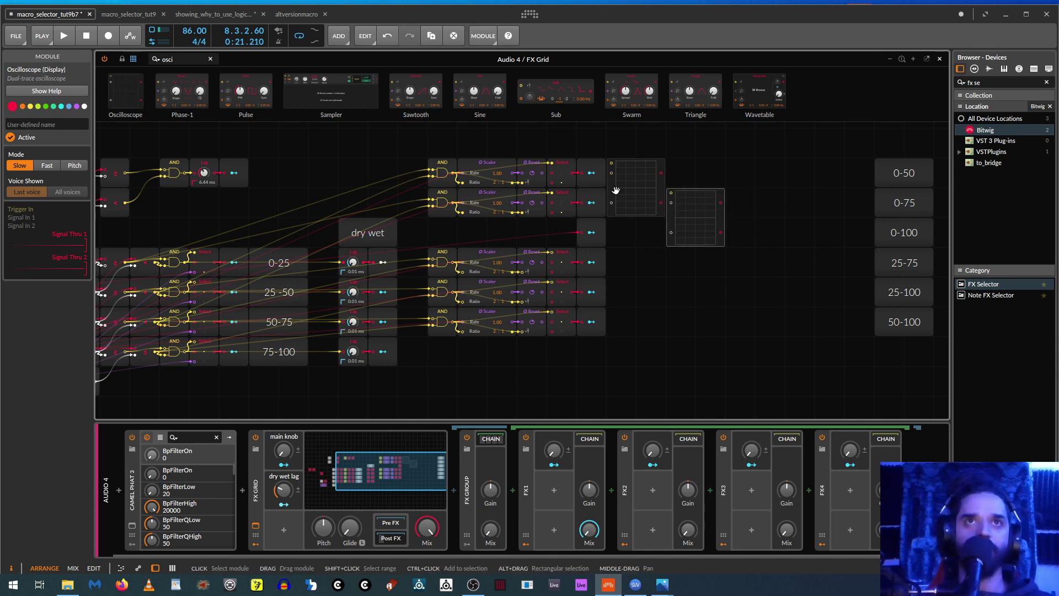
left_click_drag(615, 188, 627, 242)
left_click_drag(678, 213, 679, 265)
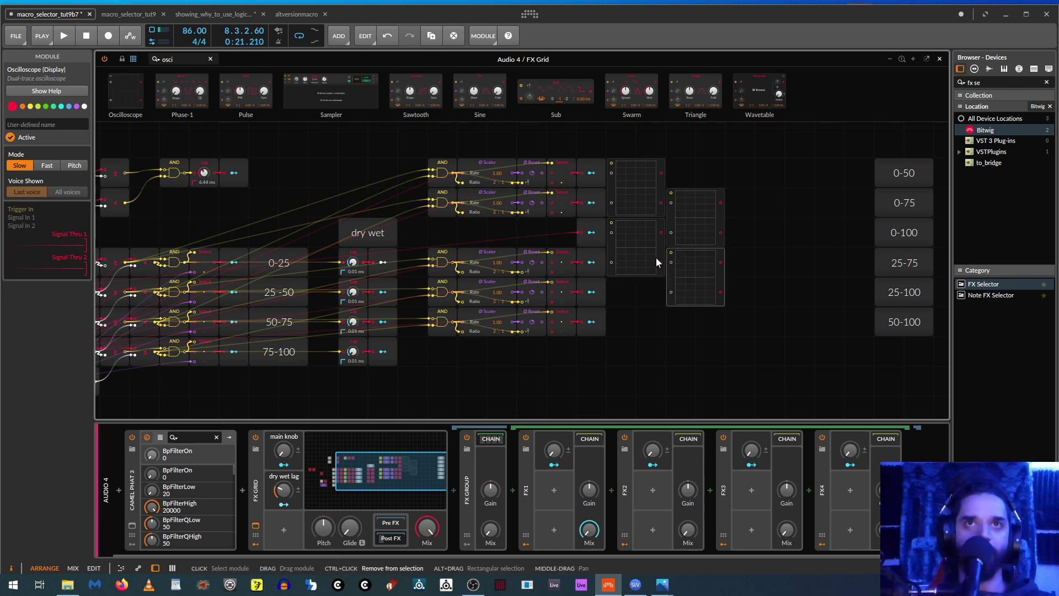
left_click_drag(611, 240, 667, 303)
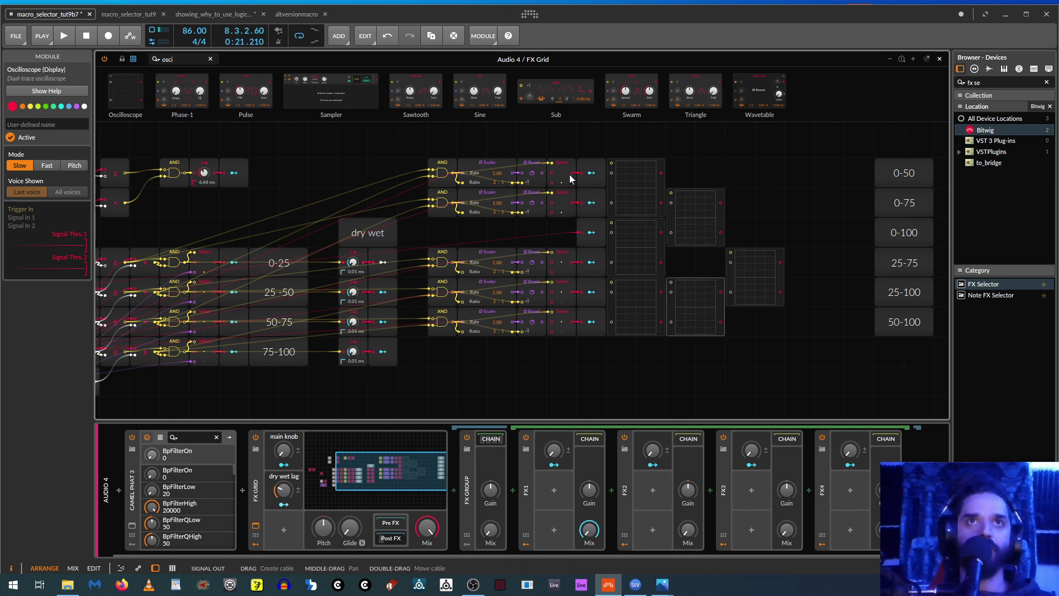
Step: Wire the 0-50, 0-75 and 25-75 signals into their Oscilloscopes and delete the one beside the 0-100 row
left_click_drag(595, 173, 673, 203)
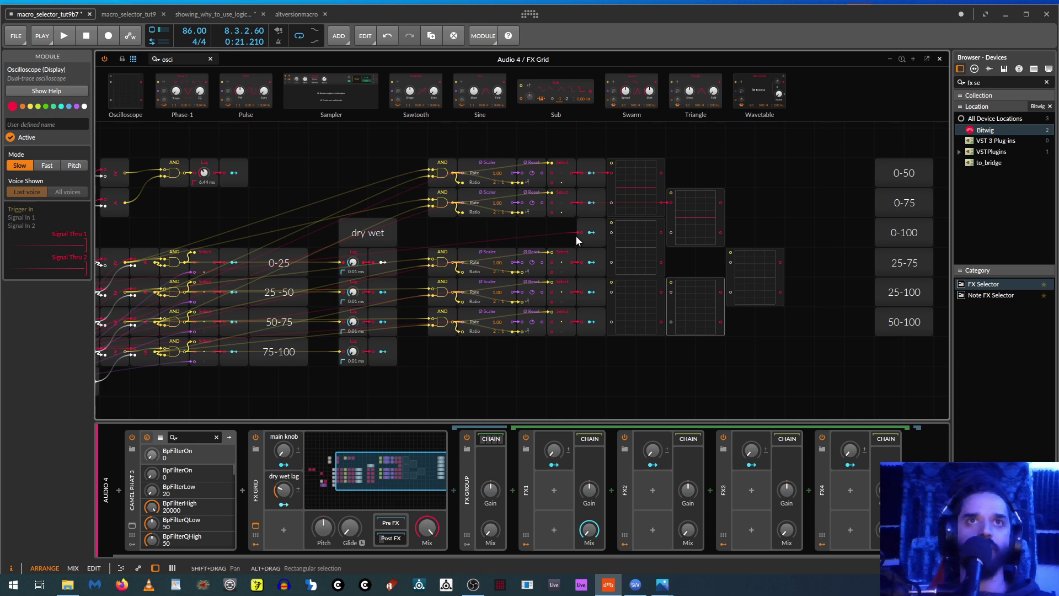
left_click(614, 243)
key("Delete")
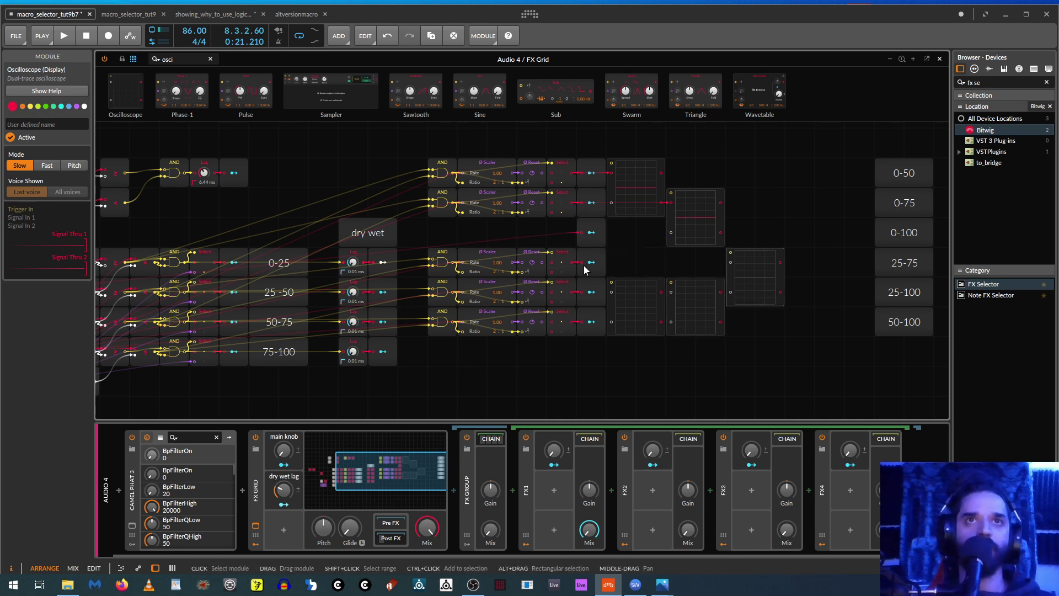
left_click_drag(592, 262, 731, 262)
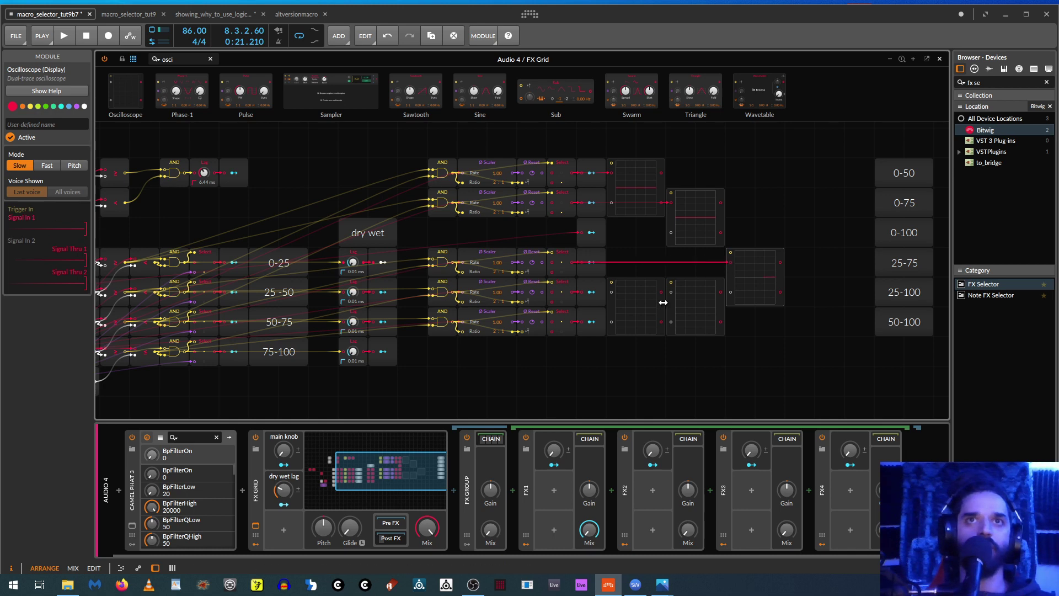
Step: Rearrange the 25-75 and 50-100 Oscilloscopes into one column and wire the 25-100 and 50-100 Select outputs into their scopes
left_click_drag(671, 303, 671, 362)
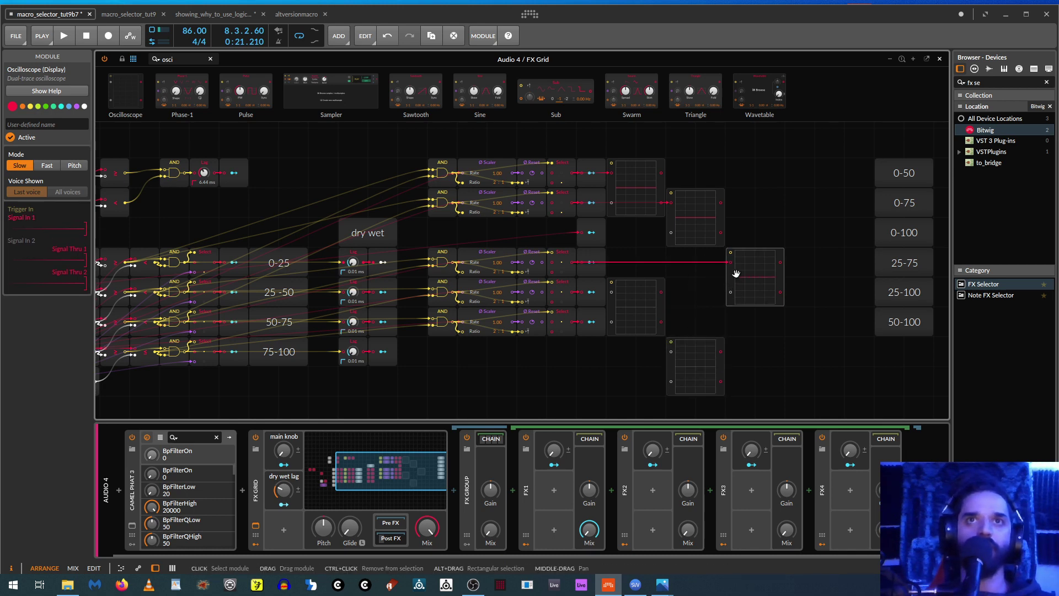
left_click_drag(736, 275, 678, 274)
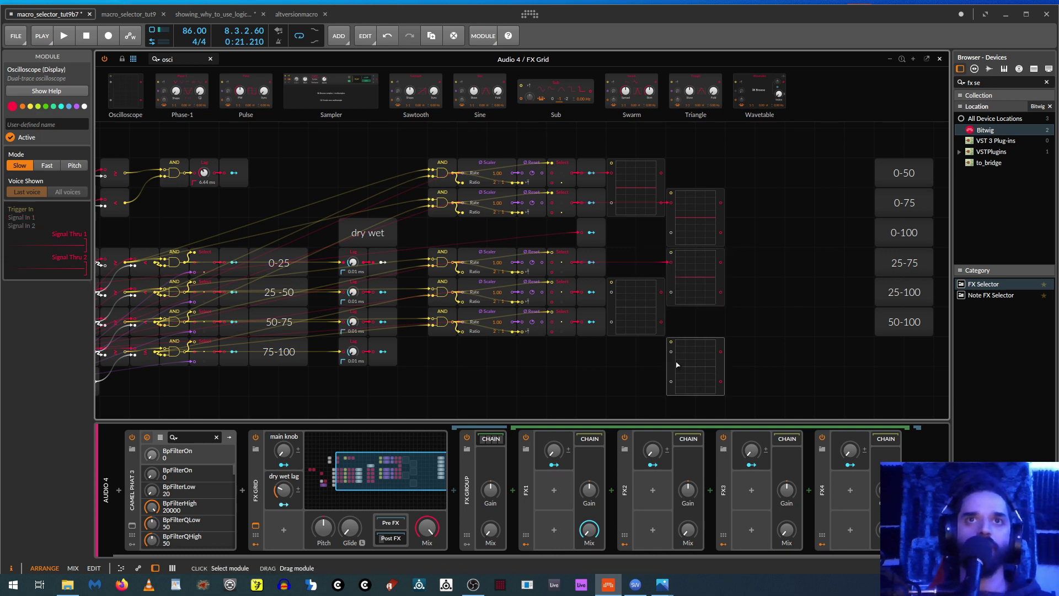
left_click_drag(681, 357, 680, 327)
left_click_drag(572, 292, 571, 322)
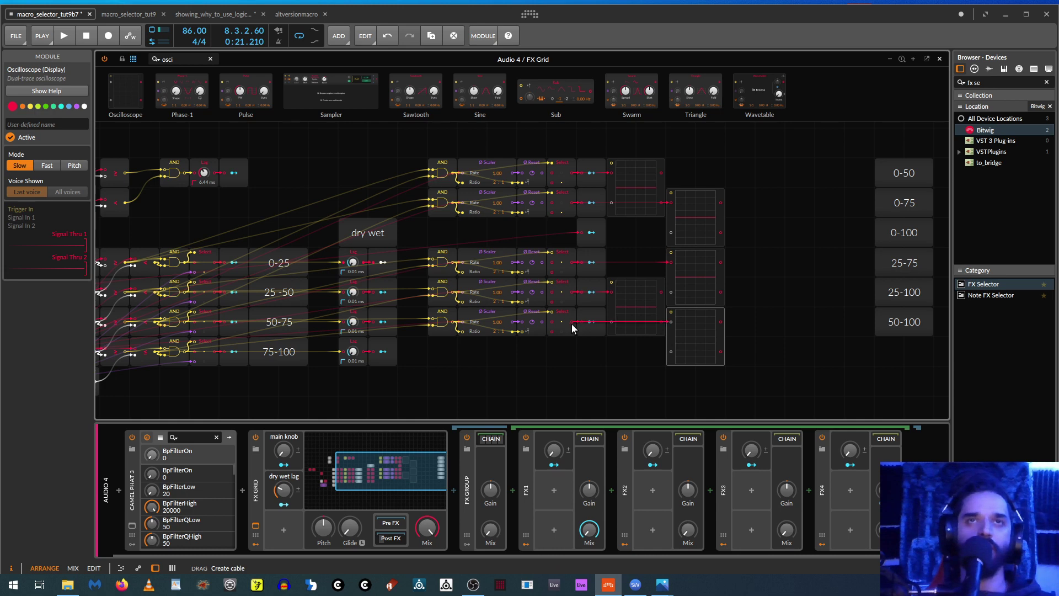
Step: Connect each Ø Reset module's phase output to the lower signal input of its row's Select module in all five range rows
left_click_drag(582, 364, 650, 362)
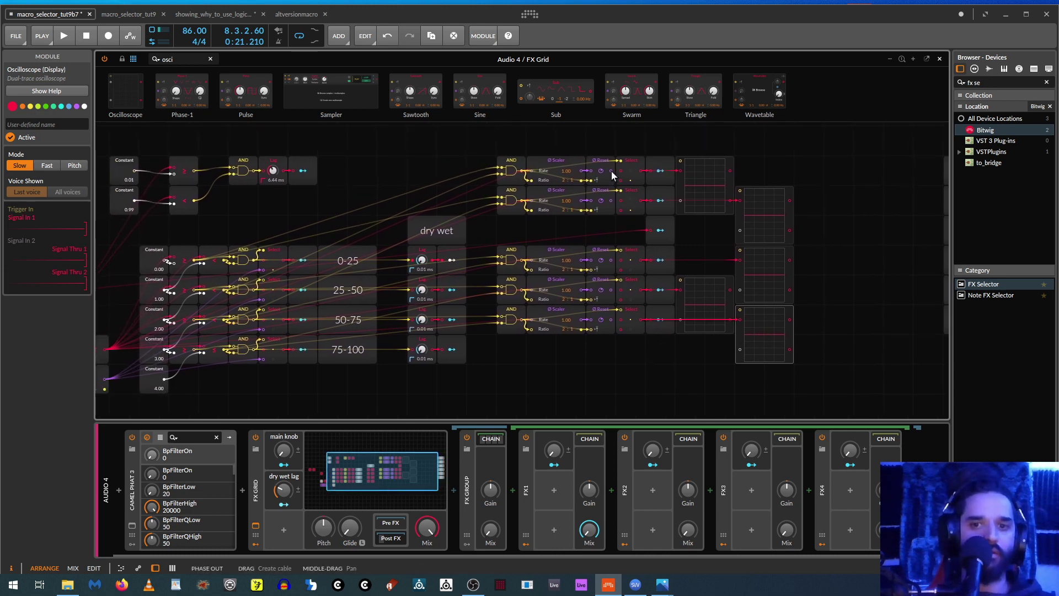
left_click_drag(611, 171, 621, 210)
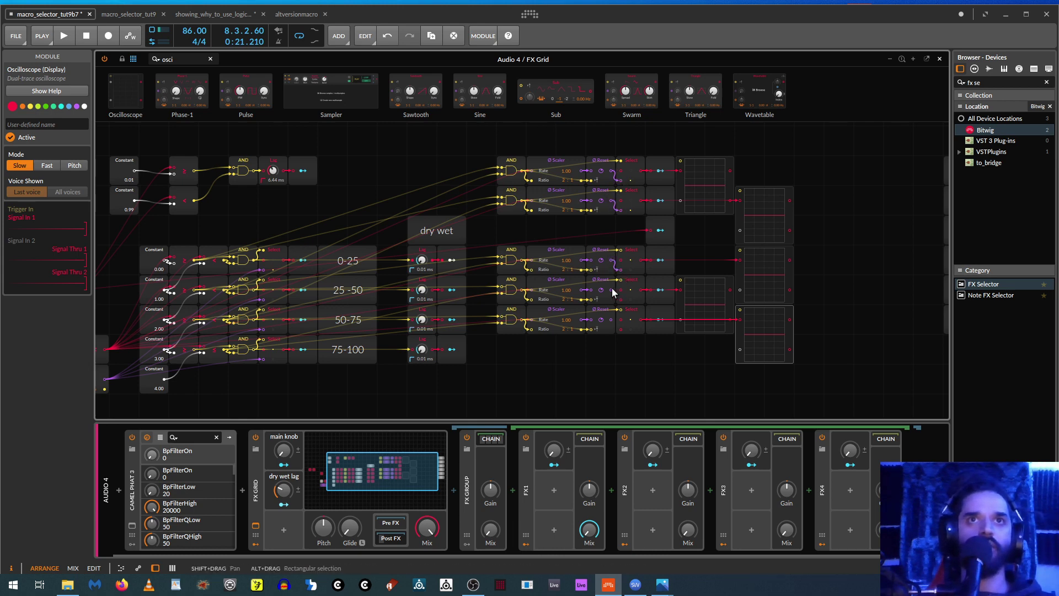
mouse_move(627, 304)
left_mouse_down()
mouse_move(613, 319)
mouse_move(622, 329)
left_mouse_up()
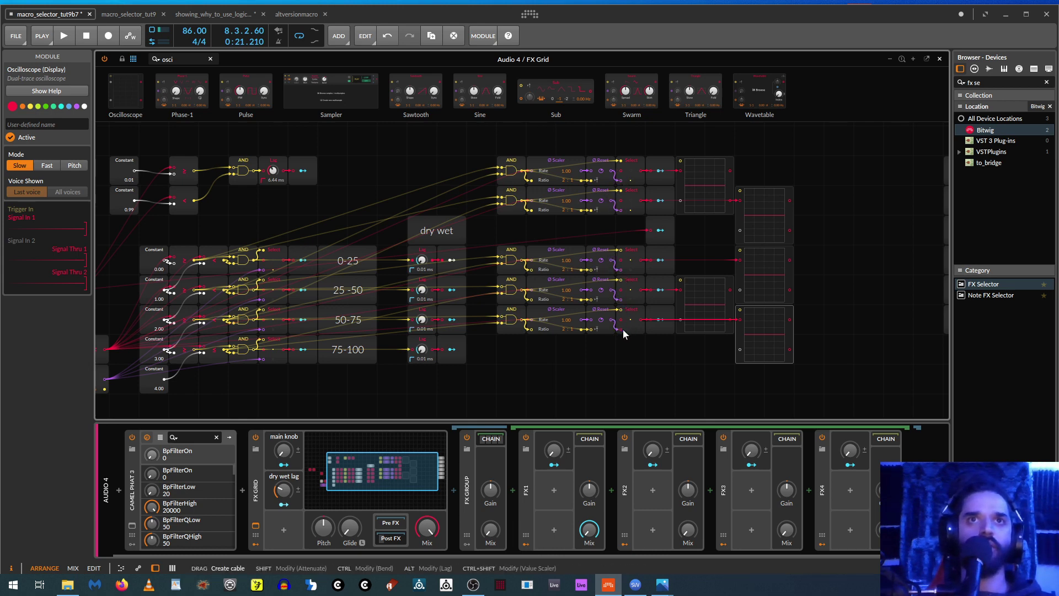
Step: Adjust the Ratio of the Ø Scaler modules in the combined range rows
left_click_drag(565, 180, 563, 231)
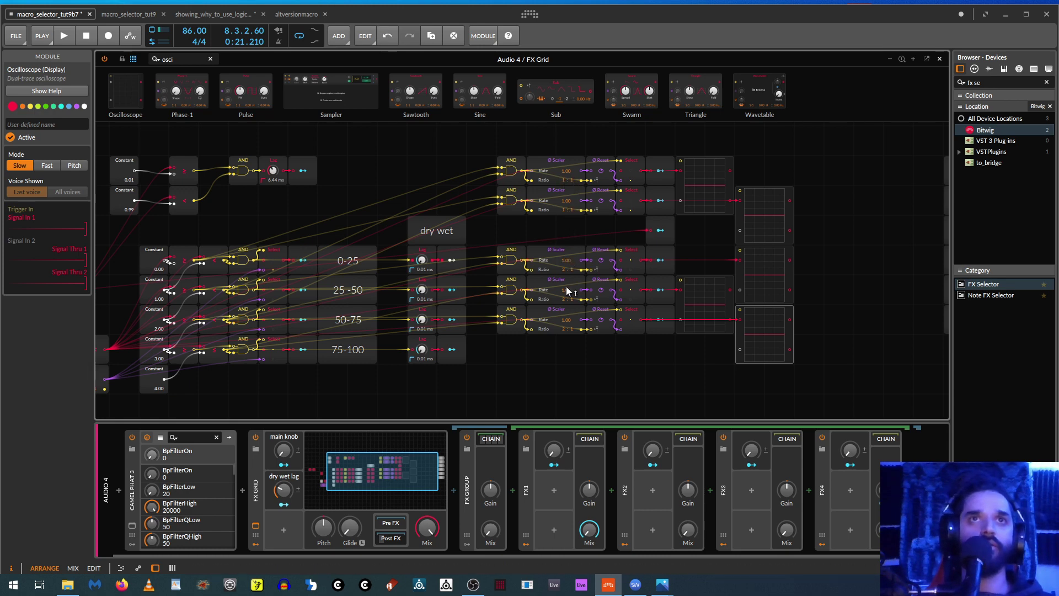
left_click_drag(566, 299, 564, 325)
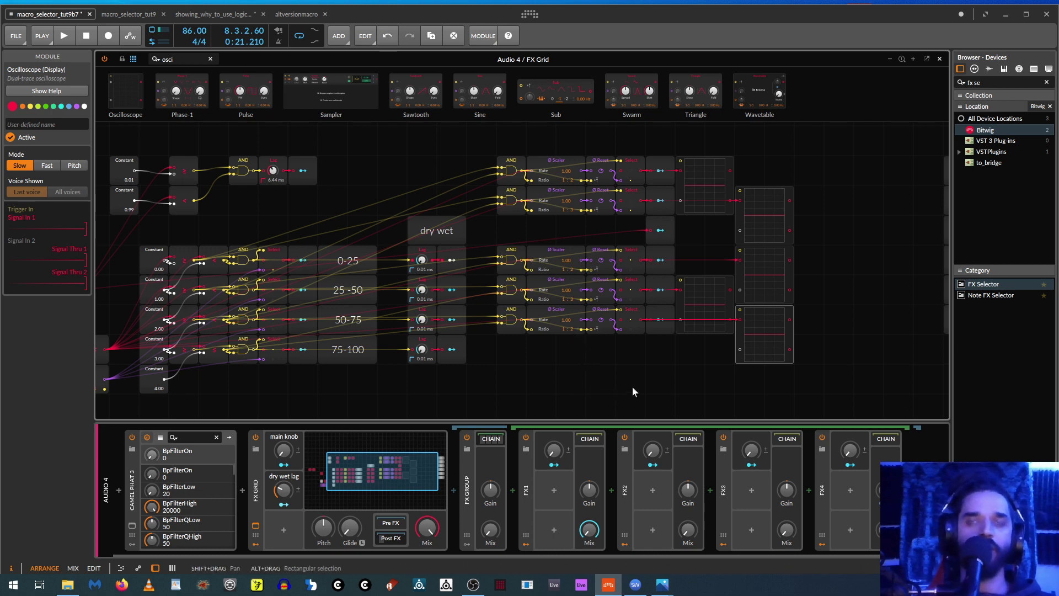
Step: Move the six combined range labels, 0-50 through 50-100, directly beside the Oscilloscope column
scroll(633, 387, "down", 1)
scroll(633, 388, "up", 1)
scroll(633, 387, "down", 1)
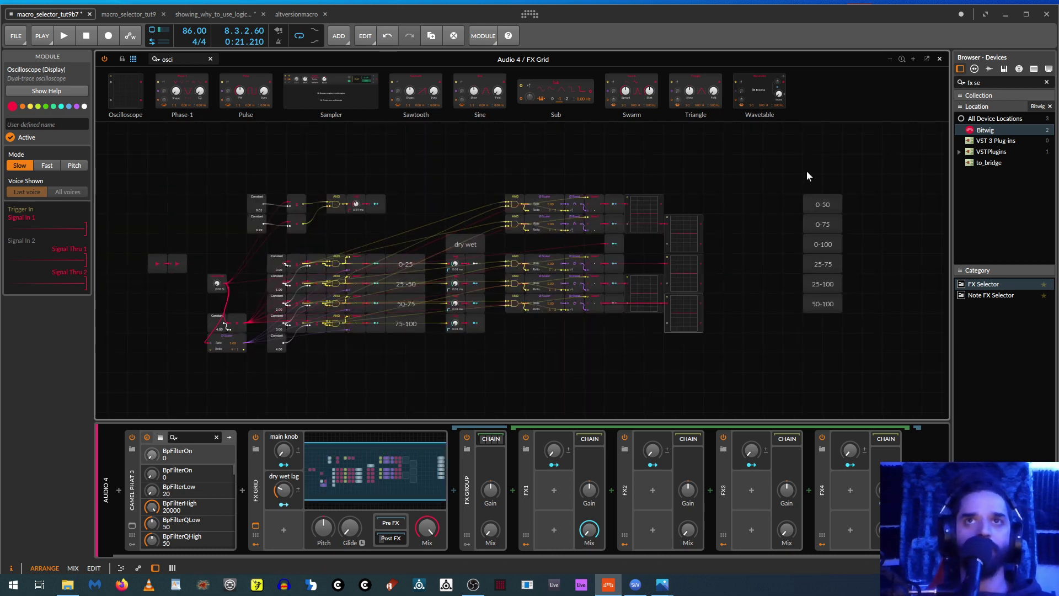
left_click_drag(807, 175, 834, 336)
left_click_drag(836, 208, 740, 211)
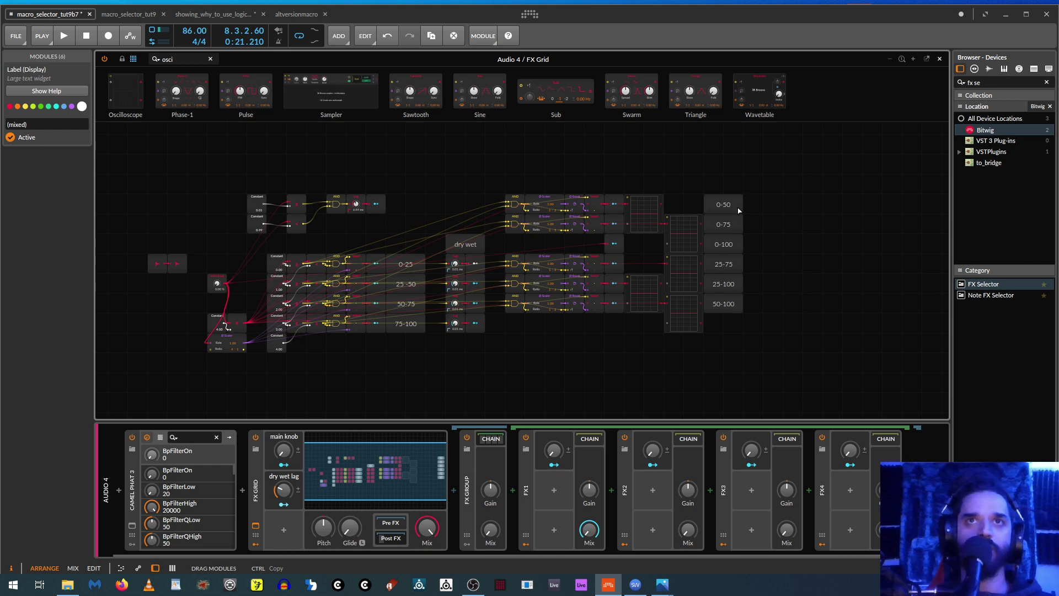
Step: Sweep the main knob up and down to check the 0-50 and 0-75 rows on their Oscilloscopes
scroll(721, 370, "up", 2)
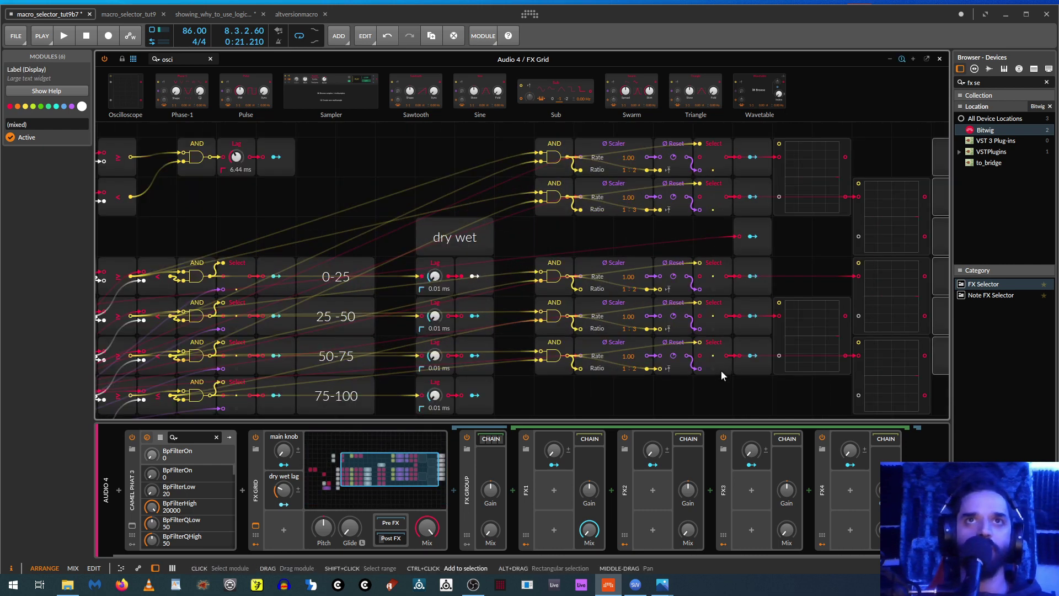
scroll(721, 370, "down", 1)
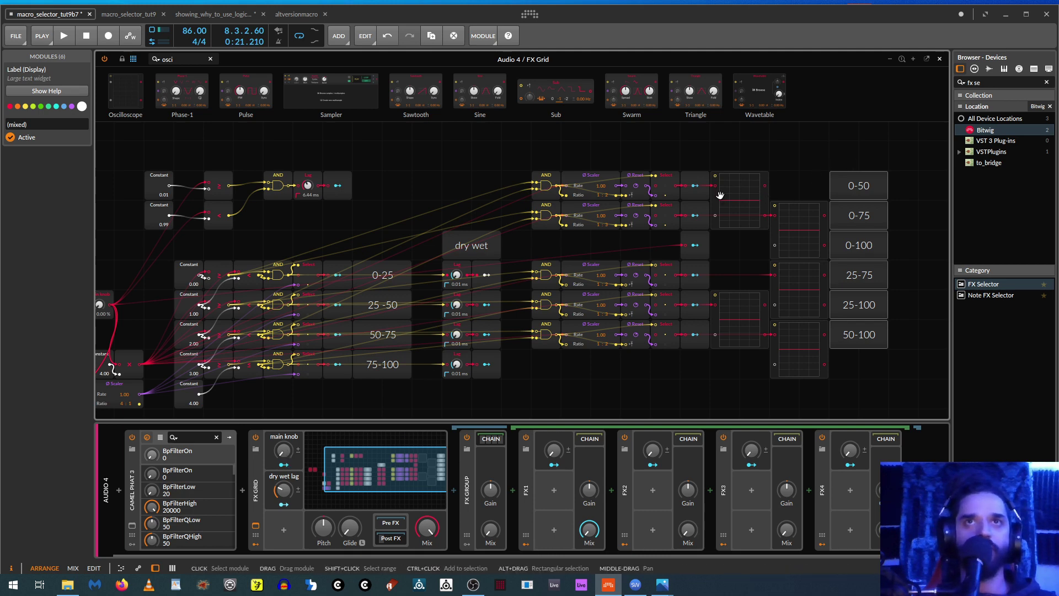
left_click(759, 191)
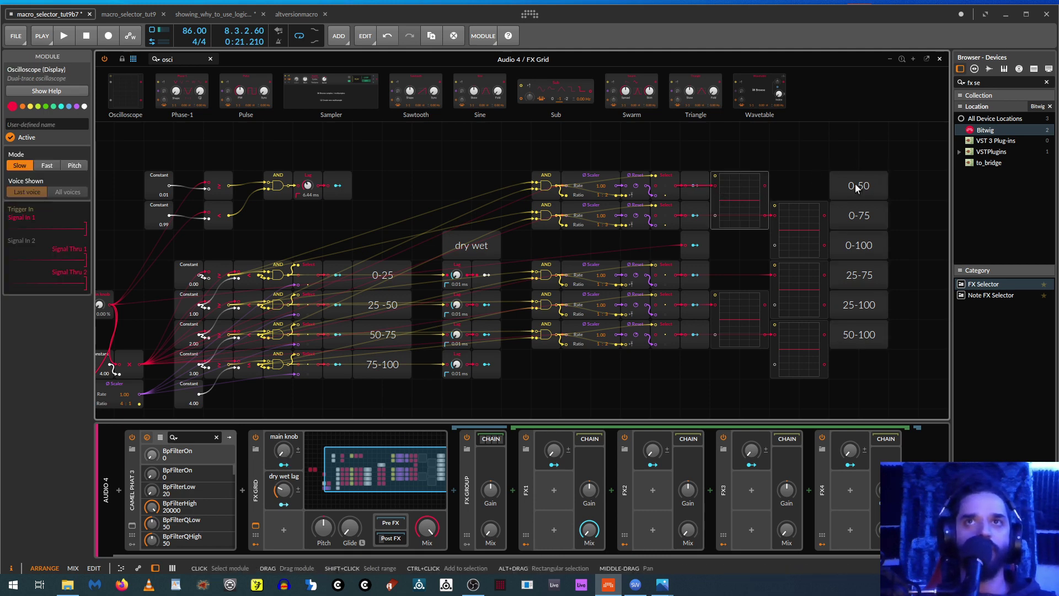
left_click_drag(286, 455, 283, 449)
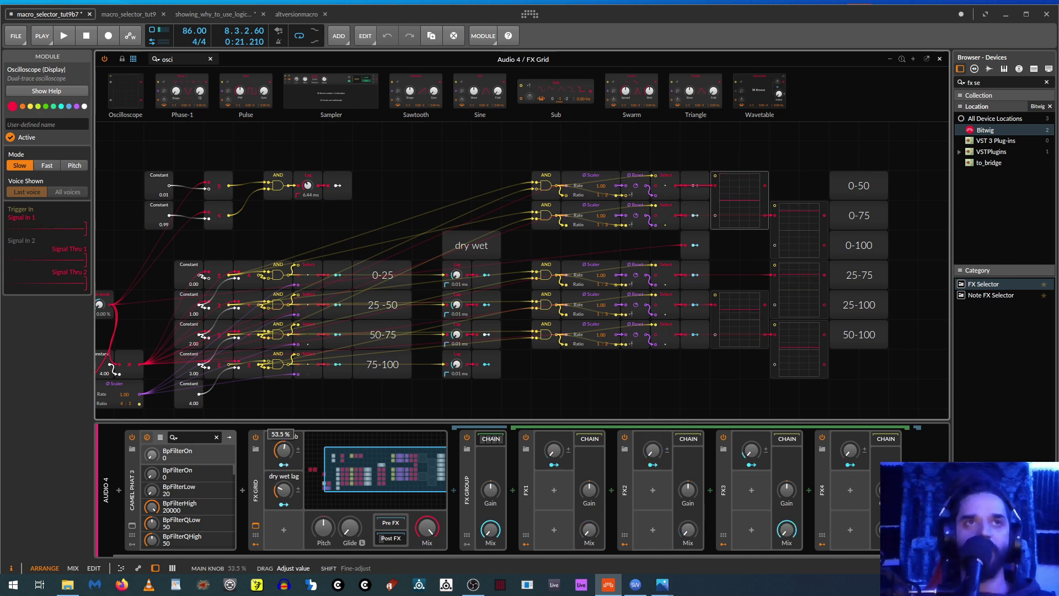
left_click_drag(283, 450, 283, 469)
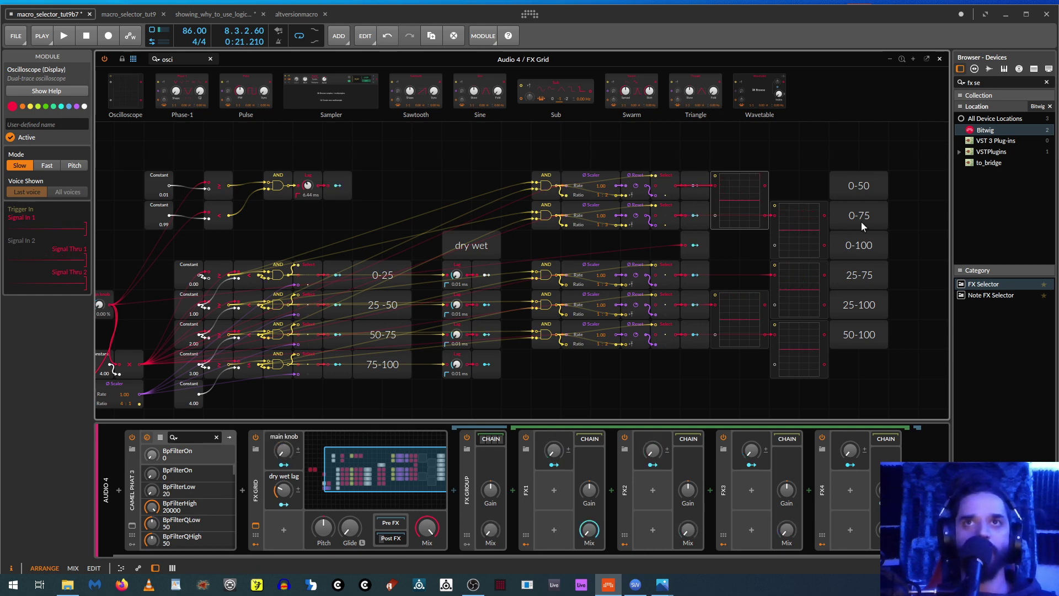
left_click_drag(297, 451, 297, 422)
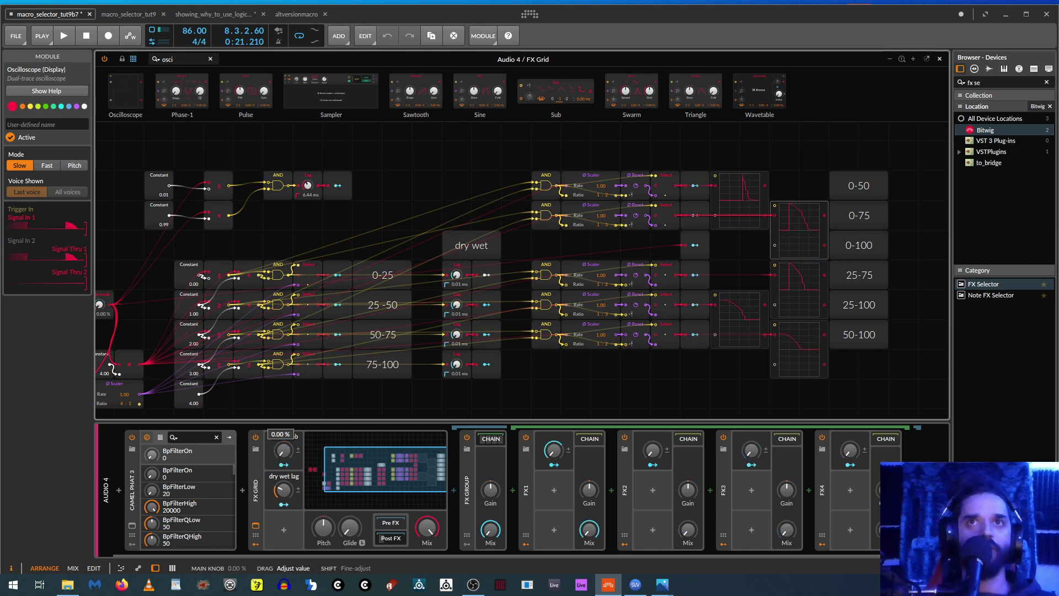
Step: Select the 25-75 and 25-100 Oscilloscopes in turn and sweep the main knob to check the remaining range rows
left_click(776, 288)
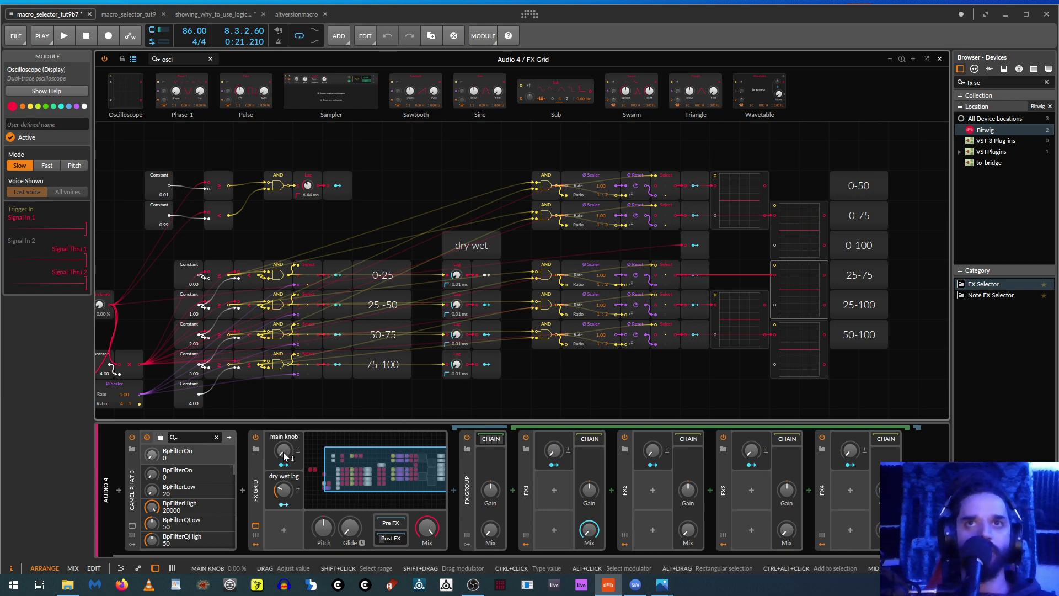
mouse_move(284, 456)
left_mouse_down()
mouse_move(285, 402)
mouse_move(285, 457)
left_mouse_up()
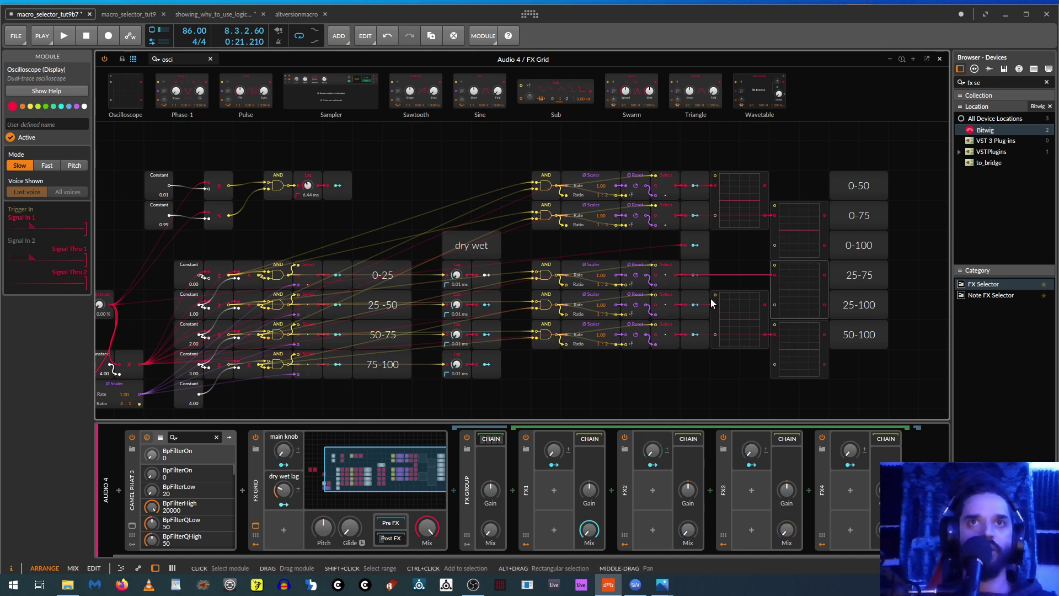
left_click(717, 319)
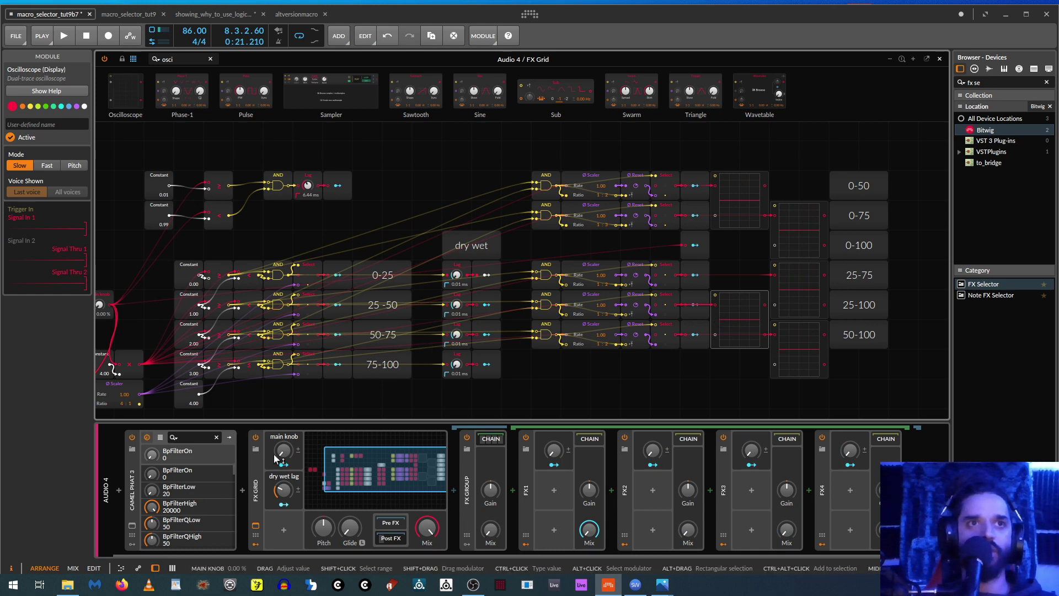
mouse_move(283, 450)
left_mouse_down()
mouse_move(283, 398)
mouse_move(283, 452)
left_mouse_up()
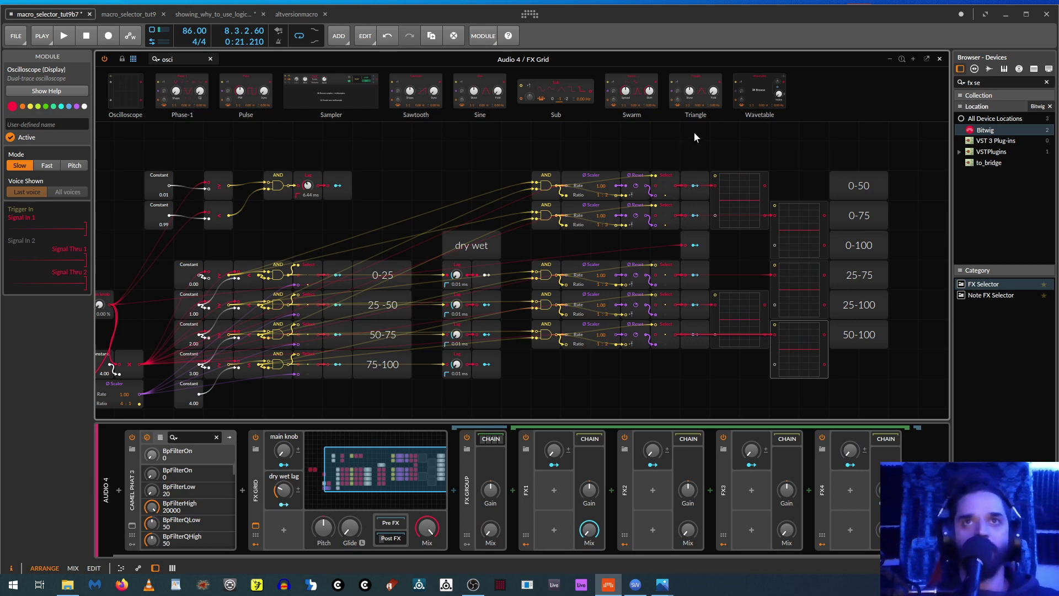
Step: Delete all the Oscilloscopes and move the six combined range labels directly beside their rows' modulator output modules
left_click_drag(751, 161, 801, 386)
key("Delete")
left_click_drag(842, 145, 891, 350)
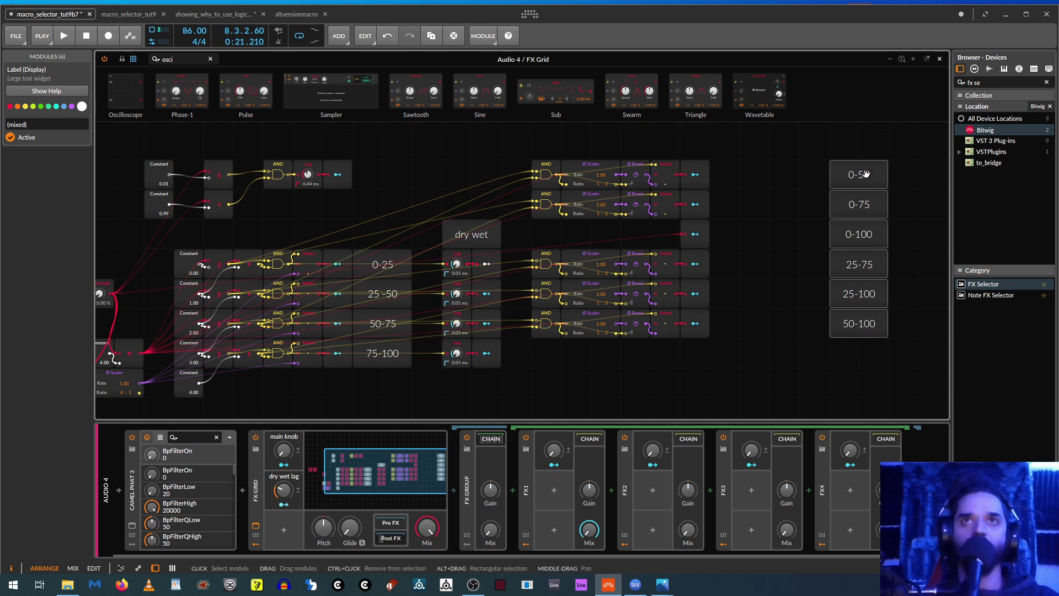
left_click_drag(864, 189, 746, 189)
left_click_drag(875, 320, 906, 289)
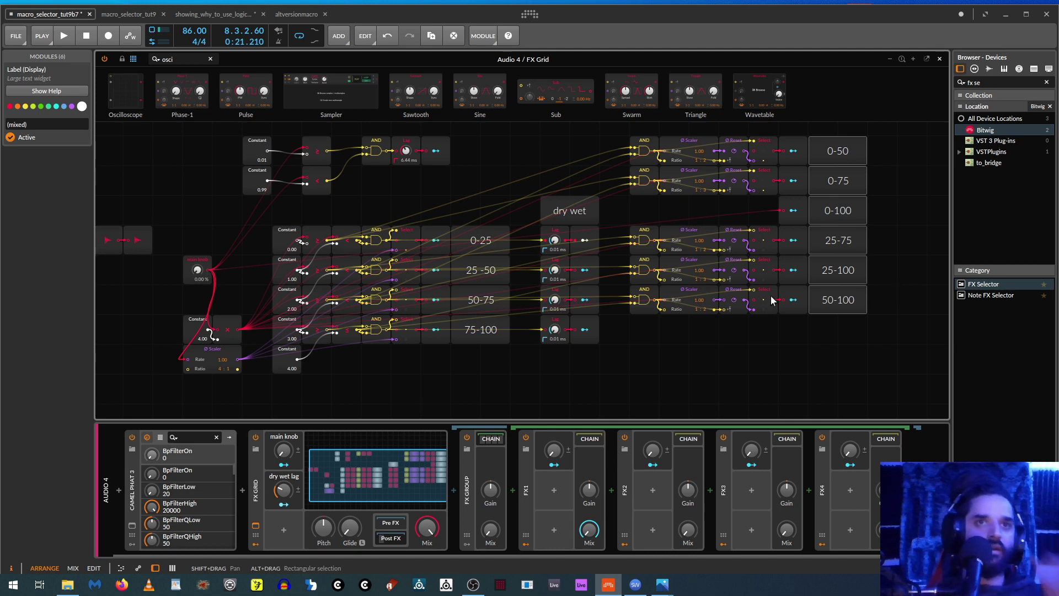
Step: Select the main Ø Scaler below the 4.00 Constant and sweep the main knob to examine its phase and gate signals
mouse_move(283, 450)
left_mouse_down()
mouse_move(283, 426)
mouse_move(283, 442)
left_mouse_up()
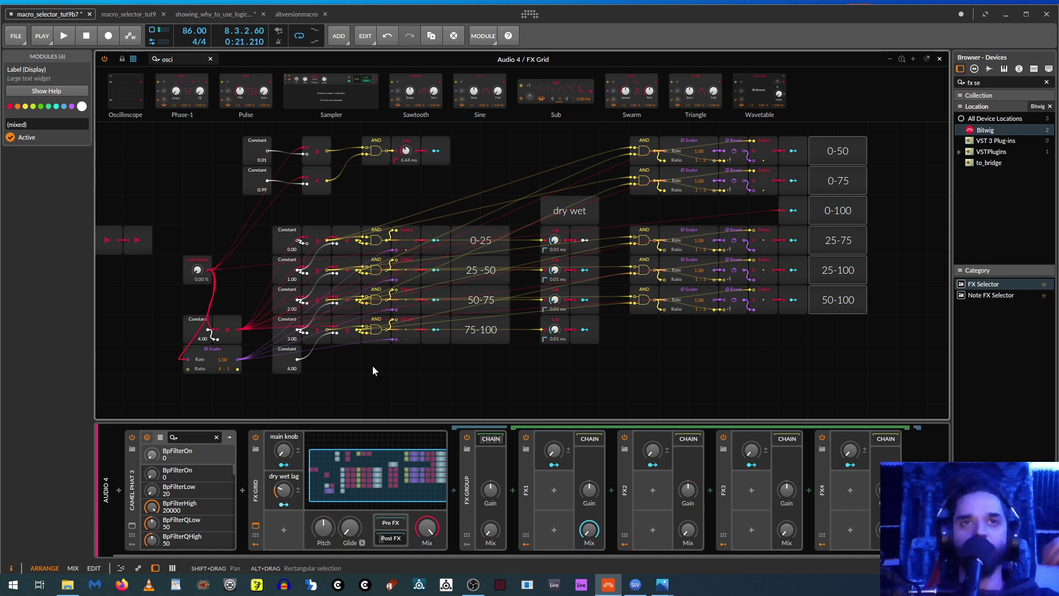
left_click(203, 358)
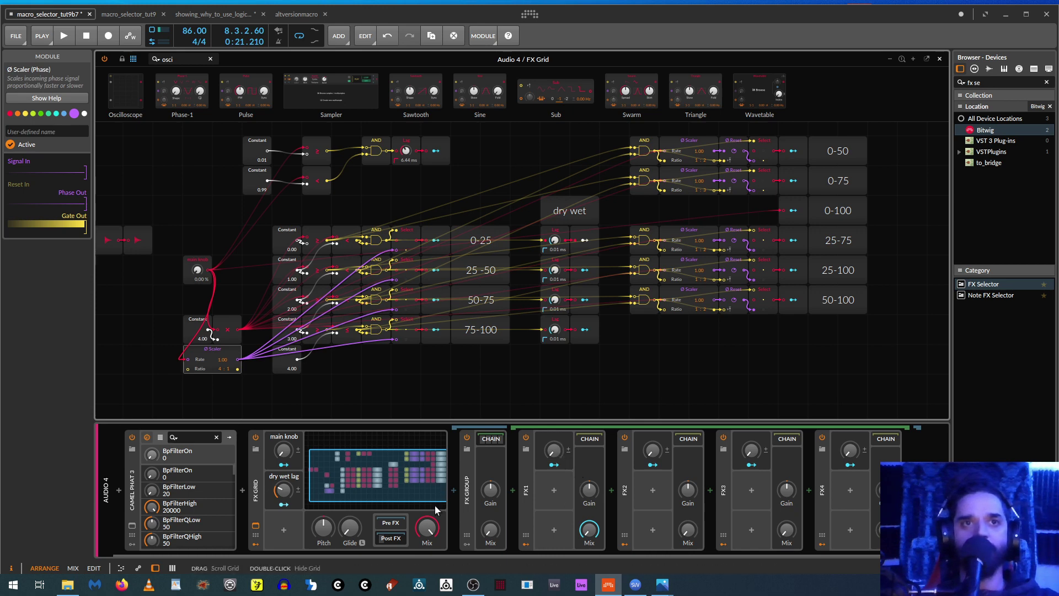
left_click_drag(283, 450, 283, 476)
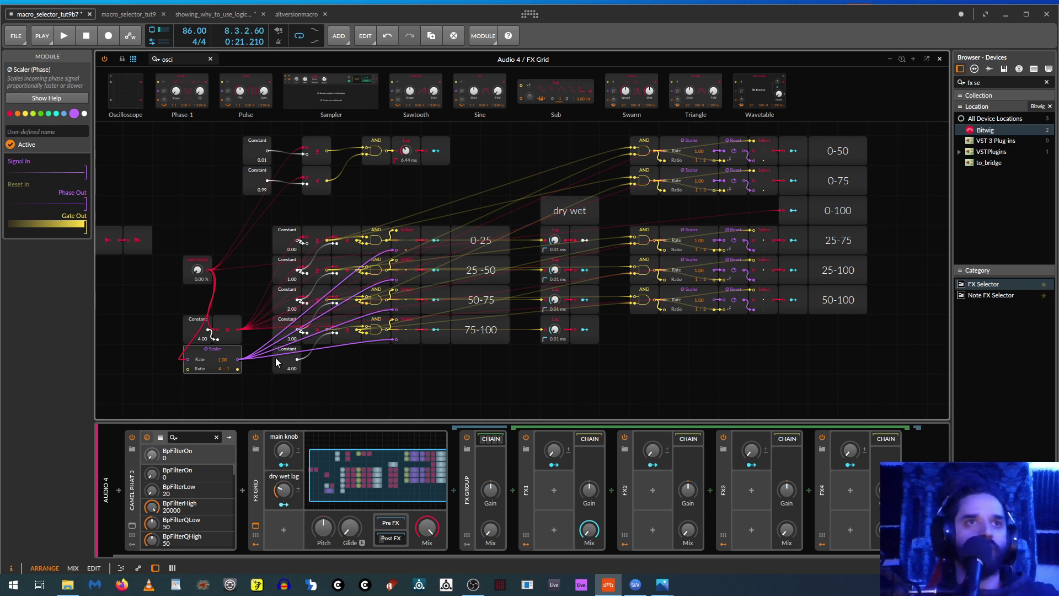
left_click_drag(283, 449, 283, 469)
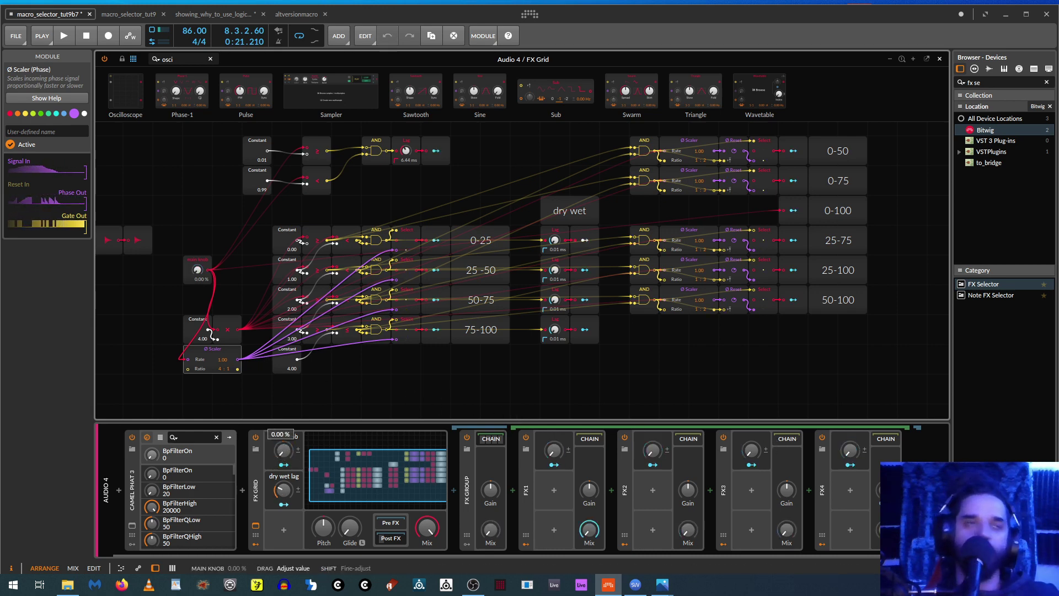